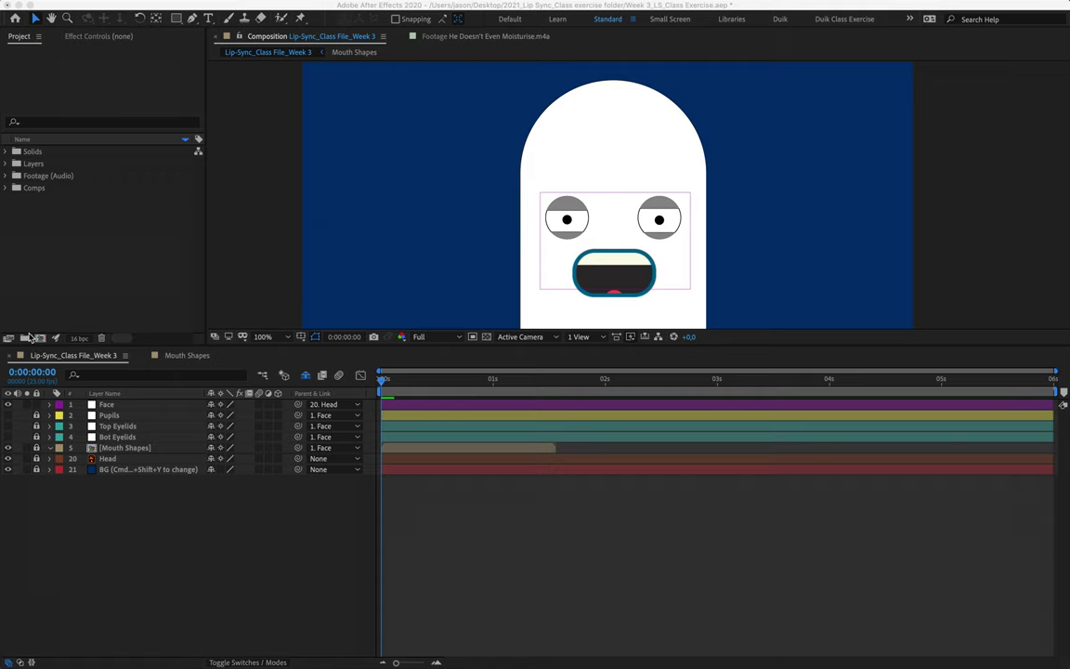
# Step: Switch to the Canvas Week 3 Lip Sync Animation page and scroll through it
pyautogui.hotkey('ctrl', 'Right')
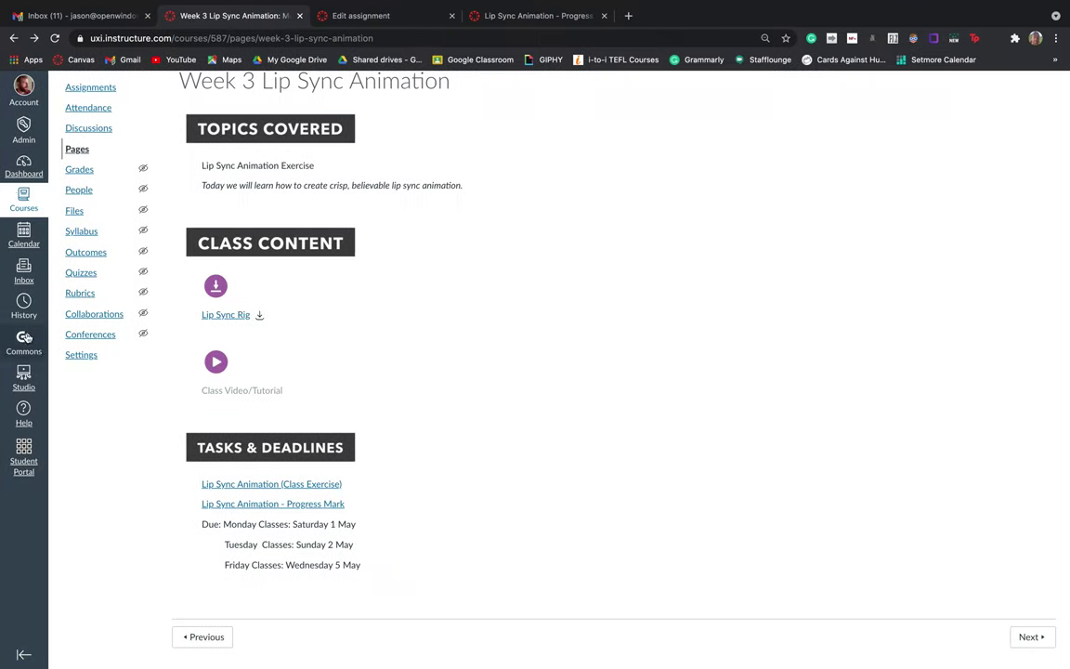
pyautogui.scroll(1, 368, 260)
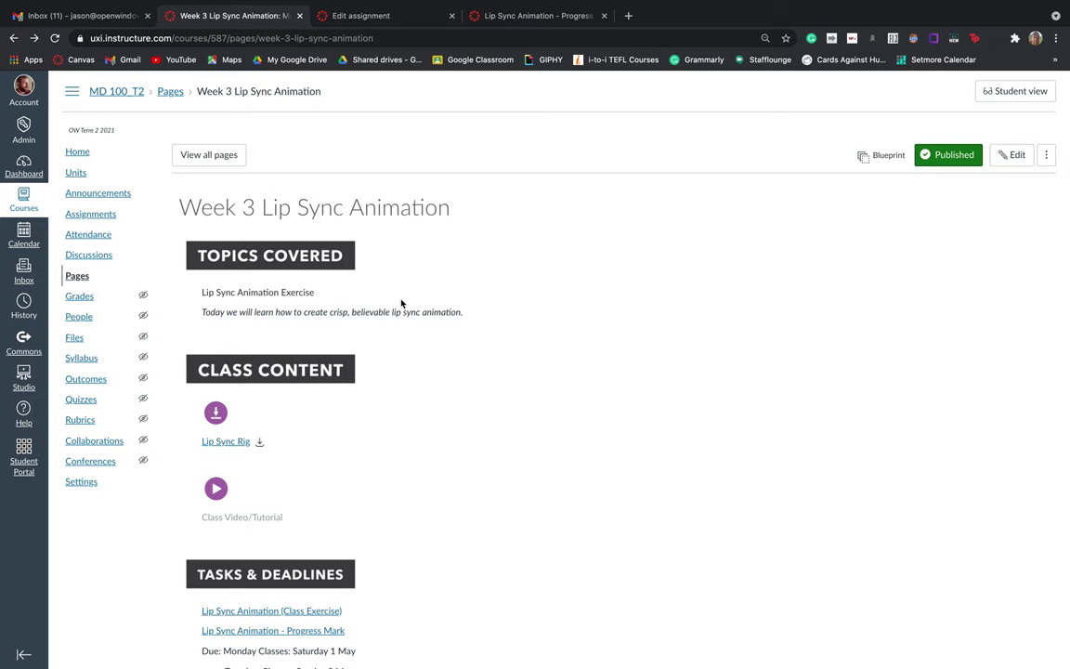
pyautogui.scroll(-2, 401, 303)
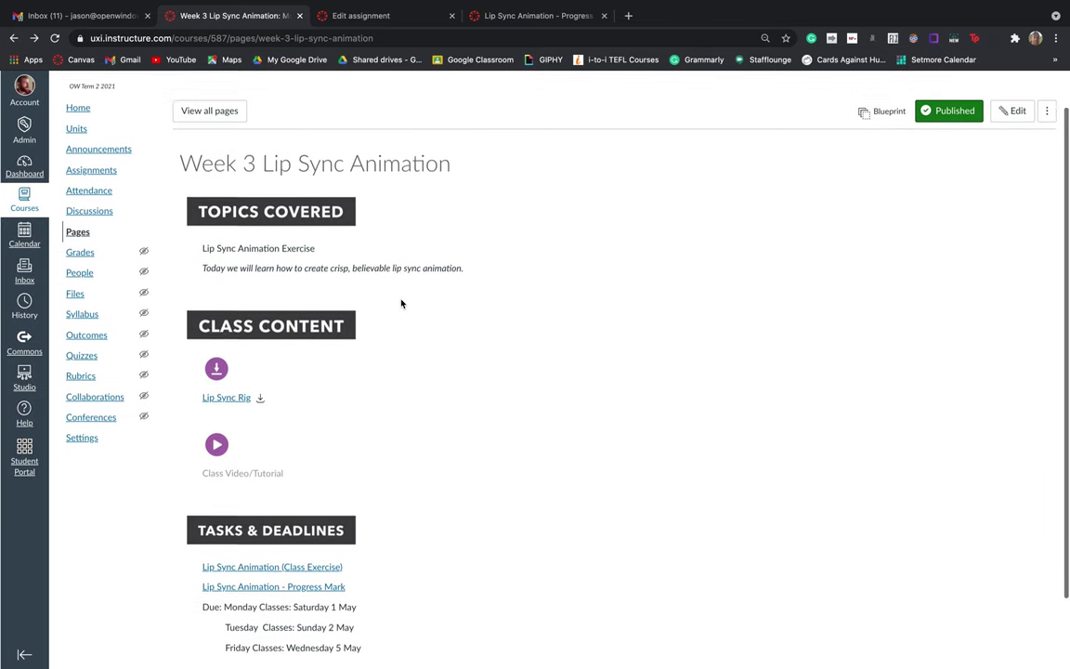
pyautogui.scroll(-1, 401, 302)
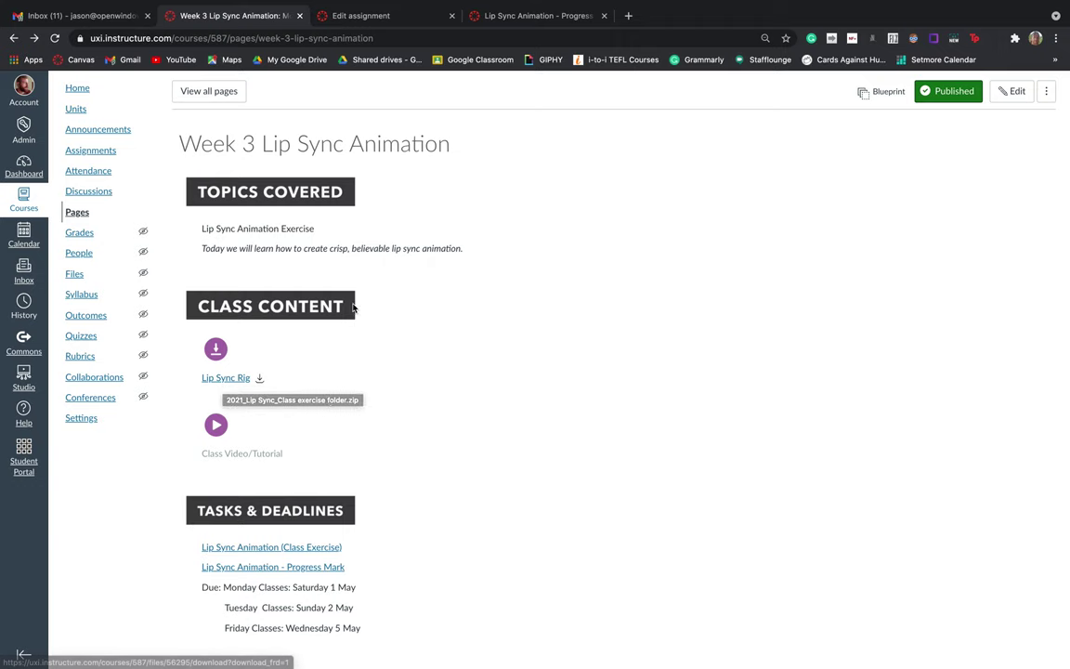
# Step: Check today's date, then highlight and clear the Class Video/Tutorial text
pyautogui.moveTo(882, 4)
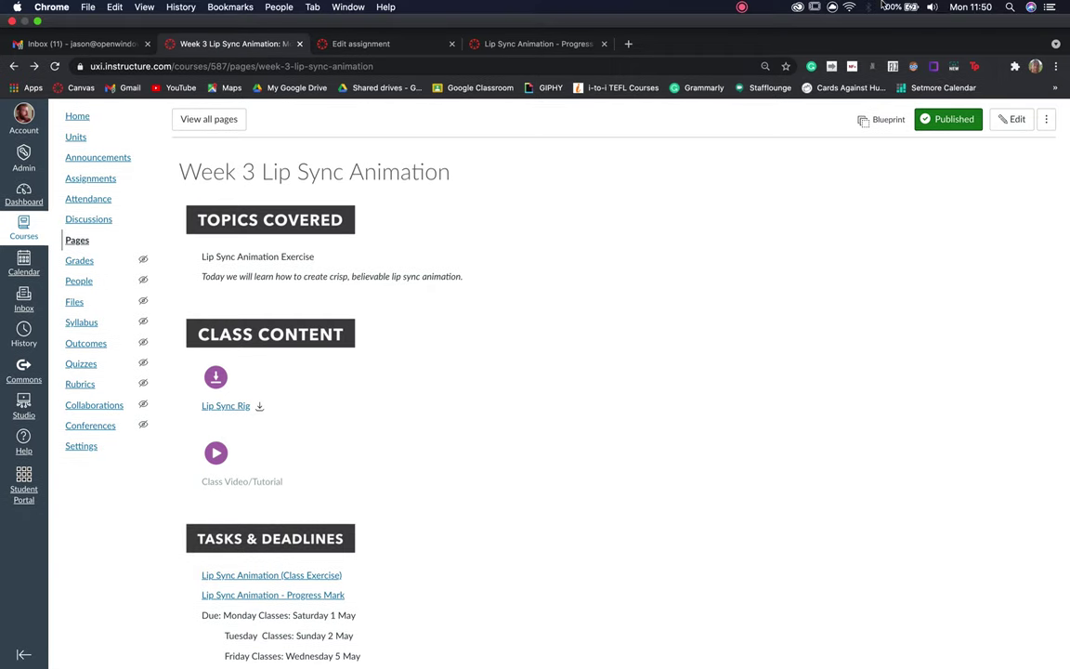
pyautogui.click(957, 8)
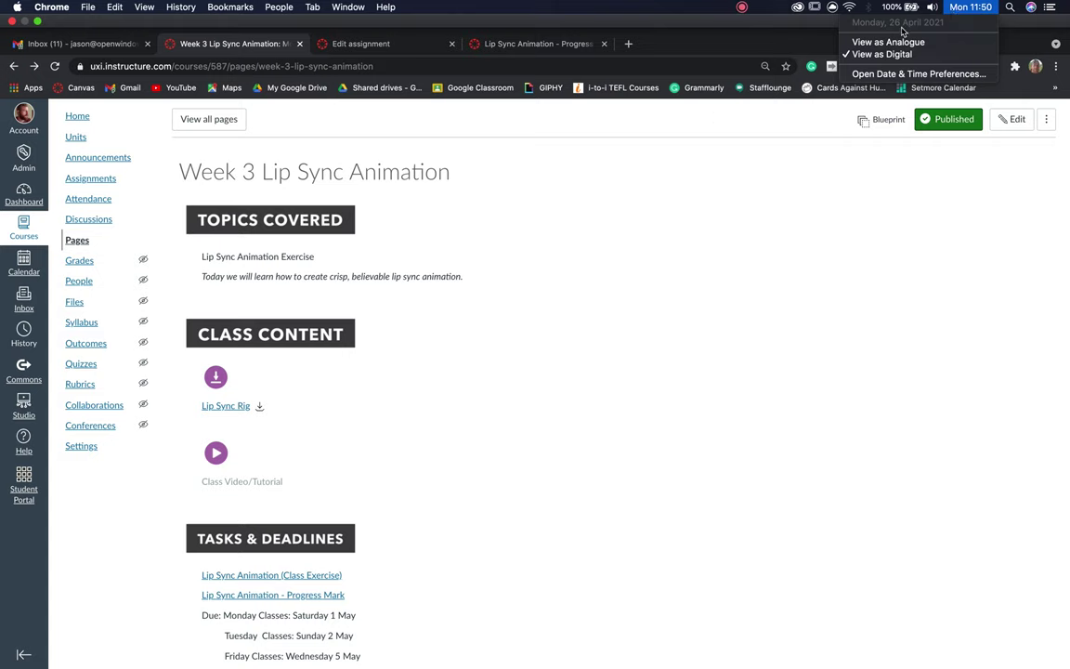
pyautogui.click(502, 474)
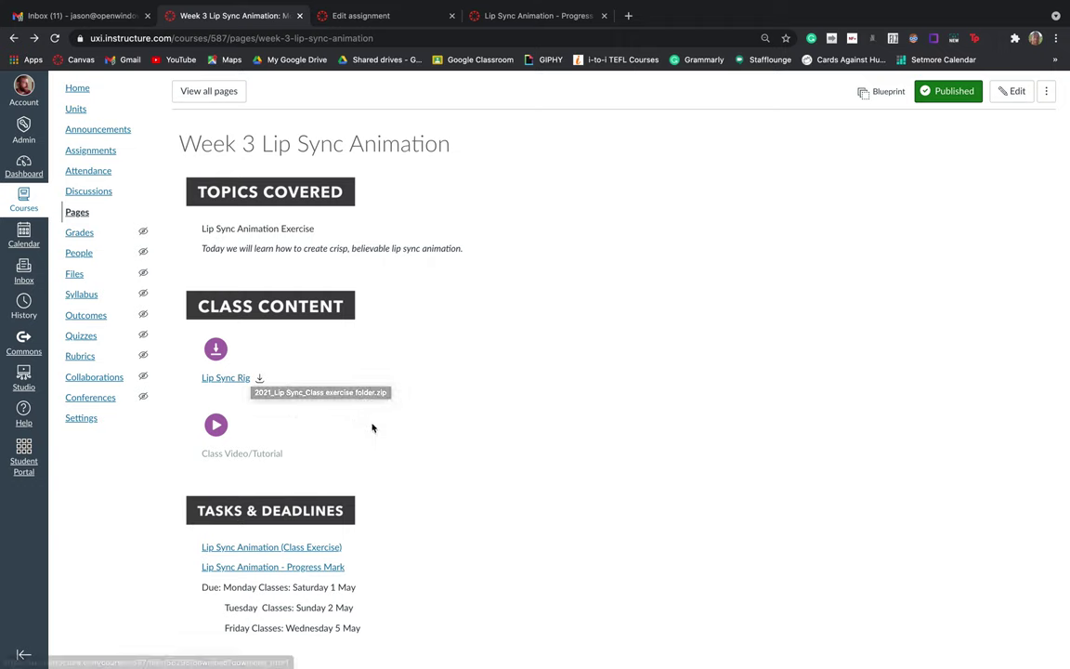
pyautogui.moveTo(282, 452); pyautogui.dragTo(186, 451)
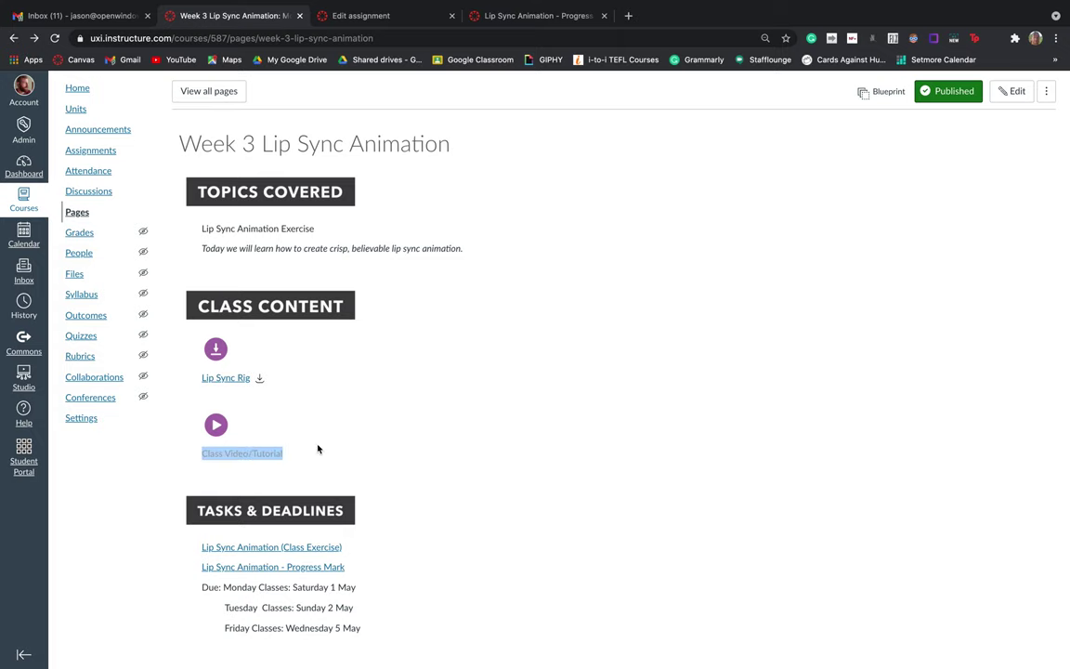
pyautogui.scroll(-2, 319, 449)
pyautogui.click(375, 442)
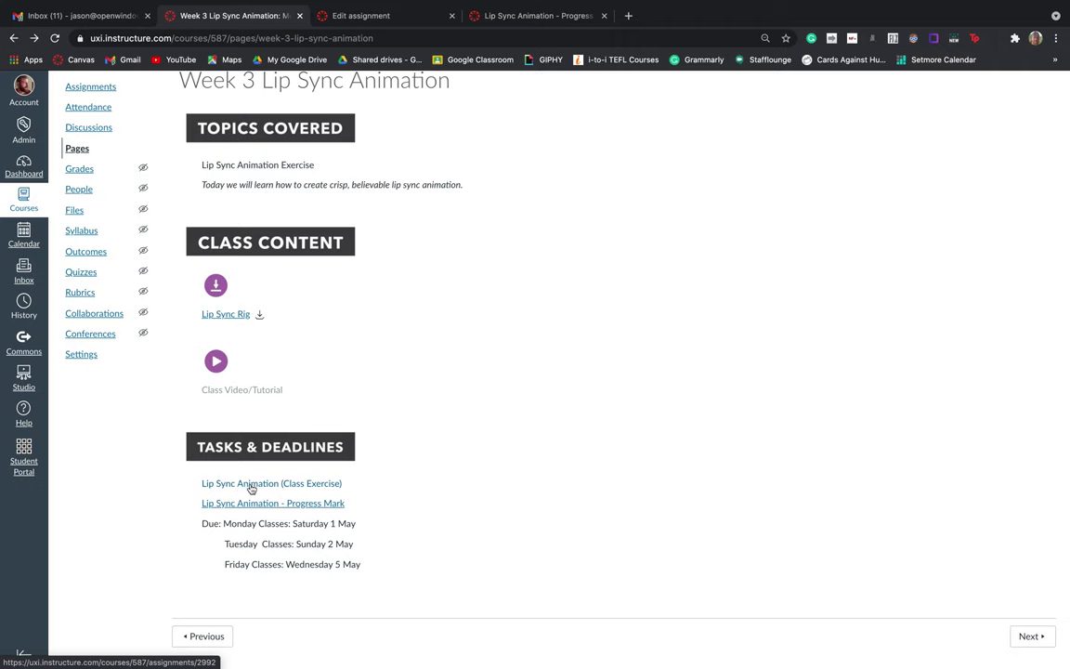
# Step: View the Class Exercise assignment, then open the Lip Sync Animation - Progress Mark assignment
pyautogui.click(251, 486)
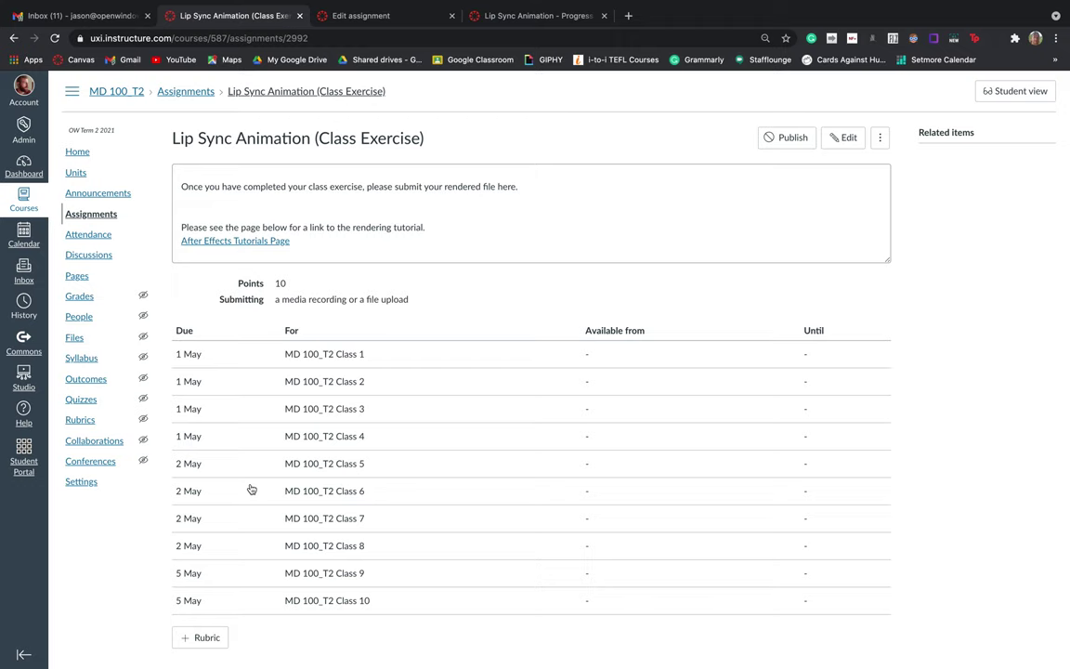
pyautogui.click(13, 38)
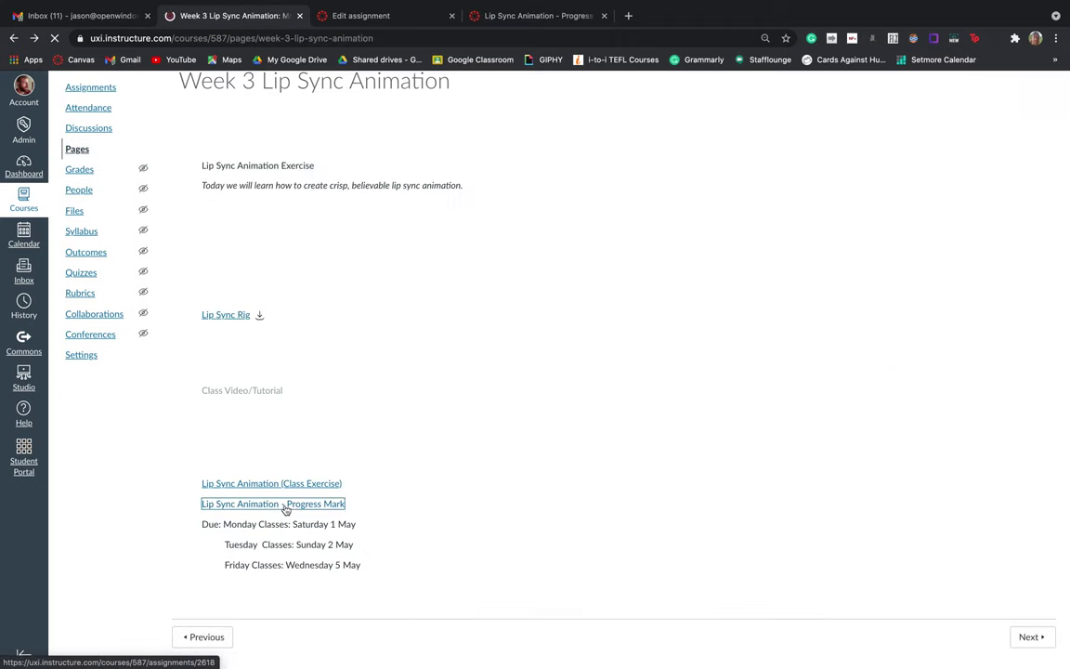
pyautogui.click(285, 506)
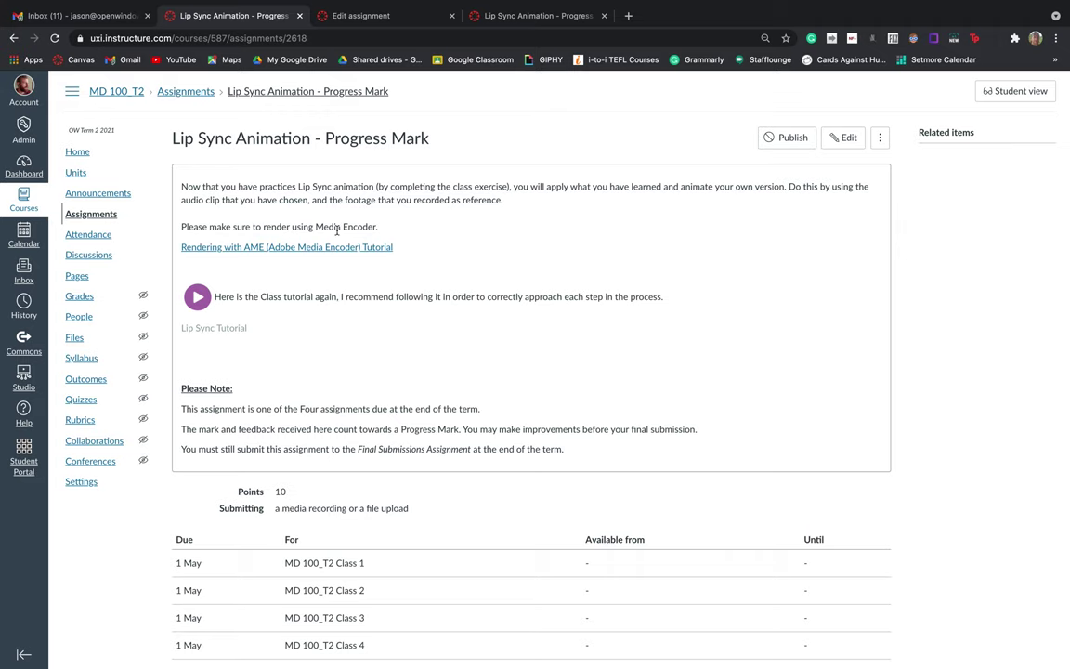
# Step: Highlight the Lip Sync Tutorial entry and then clear the highlight
pyautogui.click(186, 329)
pyautogui.moveTo(186, 329); pyautogui.dragTo(259, 331)
pyautogui.click(341, 325)
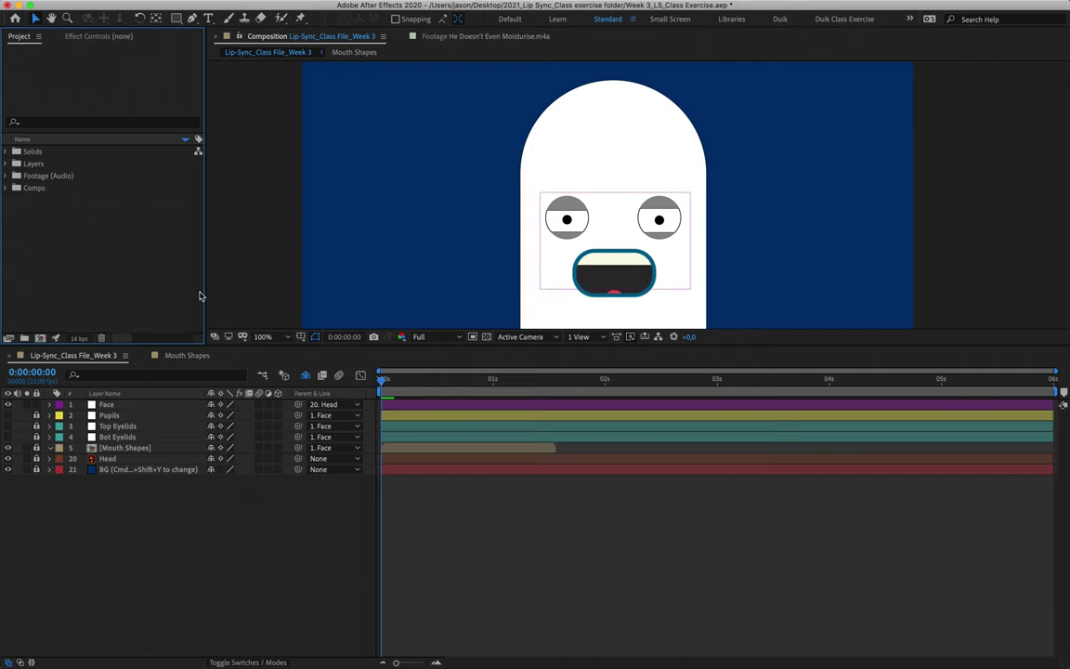
# Step: Toggle the shy layers on and off, and unlock the Pupils, Top Eyelids, Bot Eyelids, Head and BG layers
pyautogui.moveTo(72, 651)
pyautogui.click(305, 374)
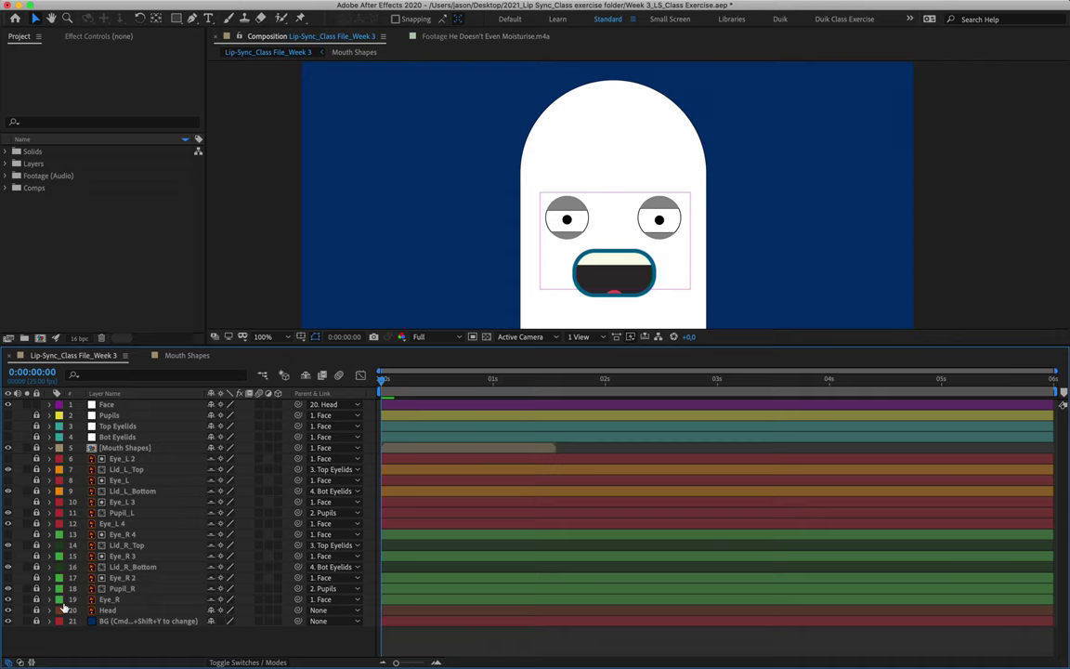
pyautogui.click(305, 375)
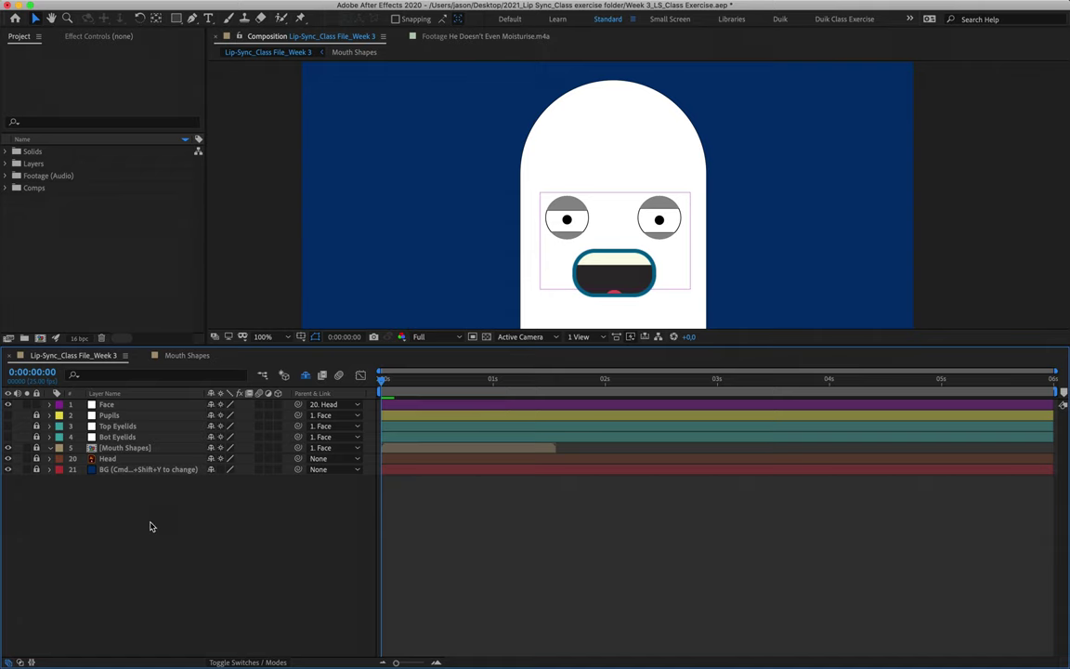
pyautogui.moveTo(36, 415); pyautogui.dragTo(36, 426)
pyautogui.click(36, 437)
pyautogui.click(37, 469)
pyautogui.click(36, 458)
# Step: Move the Face layer left and up on the head
pyautogui.click(107, 404)
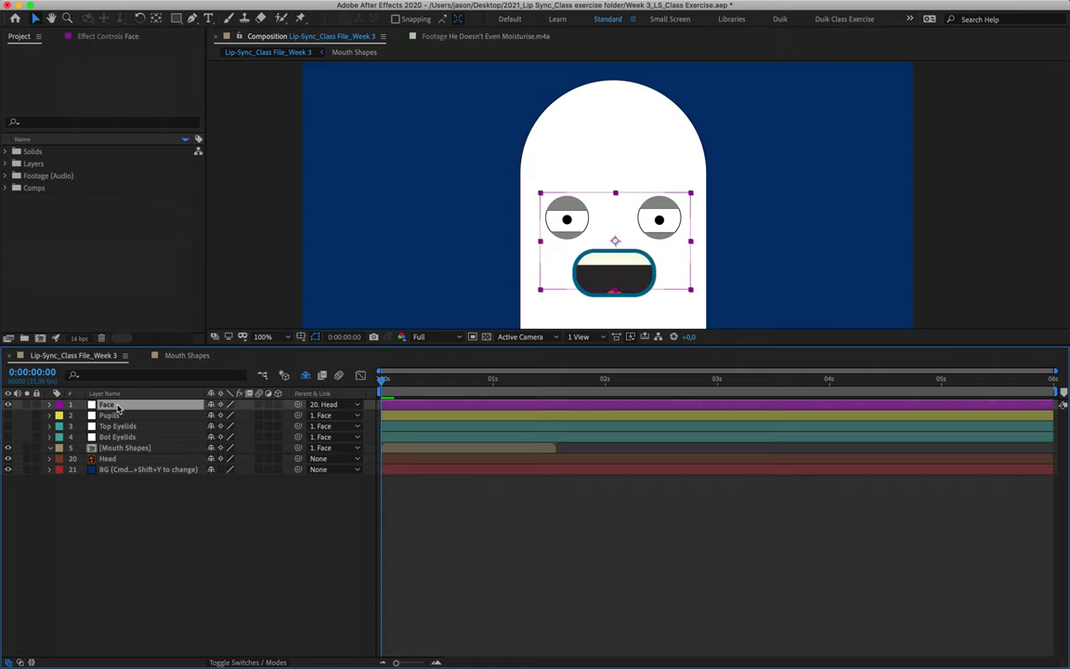
pyautogui.moveTo(623, 227)
pyautogui.mouseDown()
pyautogui.moveTo(583, 215)
pyautogui.moveTo(638, 174)
pyautogui.moveTo(596, 205)
pyautogui.moveTo(638, 199)
pyautogui.moveTo(618, 204)
pyautogui.moveTo(658, 253)
pyautogui.moveTo(653, 199)
pyautogui.moveTo(619, 257)
pyautogui.moveTo(600, 264)
pyautogui.moveTo(618, 243)
pyautogui.mouseUp()
pyautogui.click(9, 381)
pyautogui.click(10, 434)
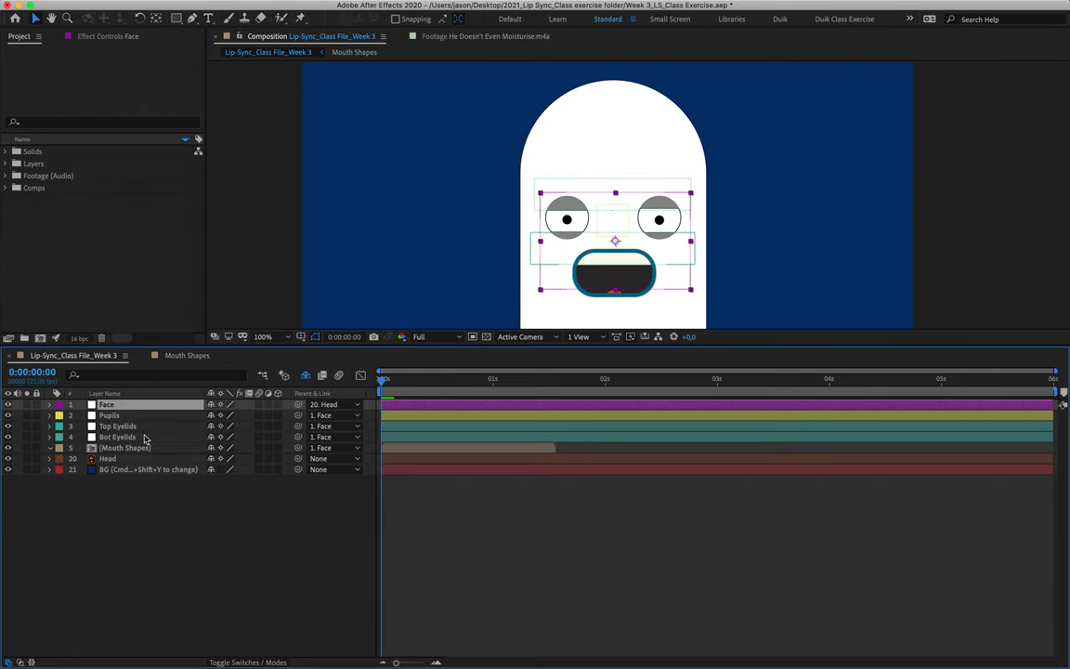
# Step: Nudge the pupils up-left and adjust the eyelids, undoing the lower-eyelid move
pyautogui.click(109, 415)
pyautogui.moveTo(621, 223); pyautogui.dragTo(618, 223)
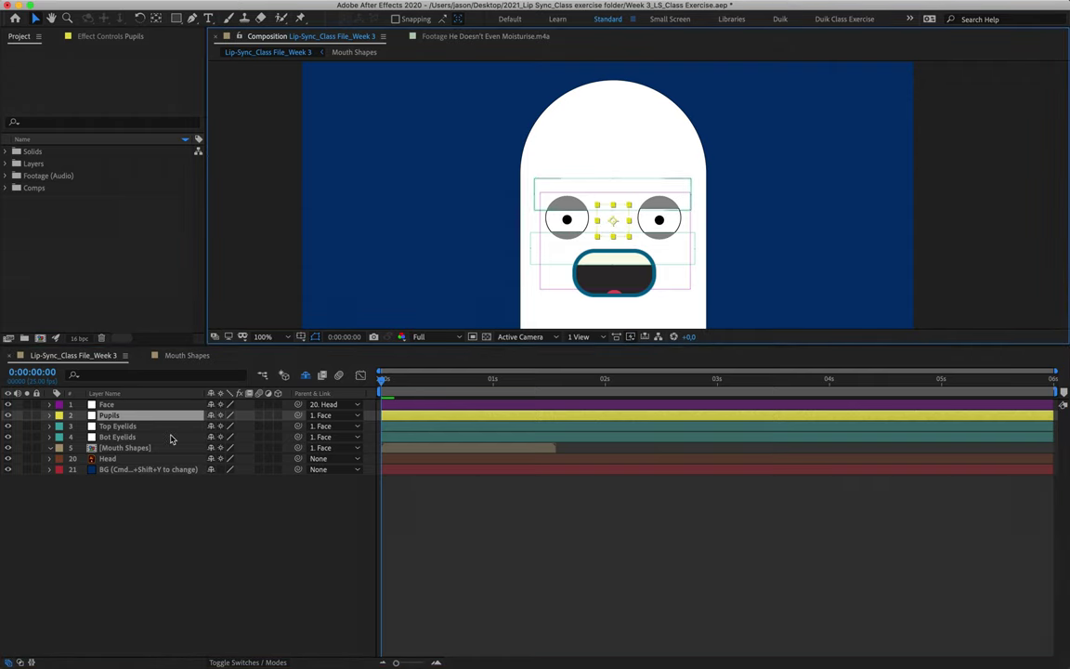
pyautogui.click(158, 426)
pyautogui.click(614, 194)
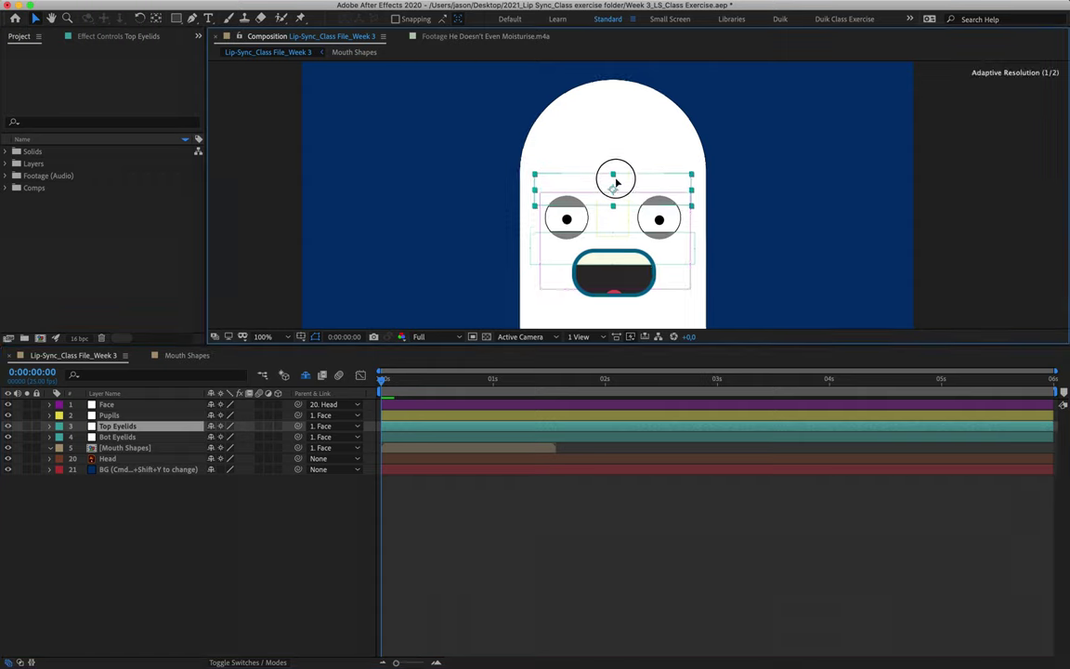
pyautogui.click(130, 437)
pyautogui.moveTo(614, 252); pyautogui.dragTo(615, 247)
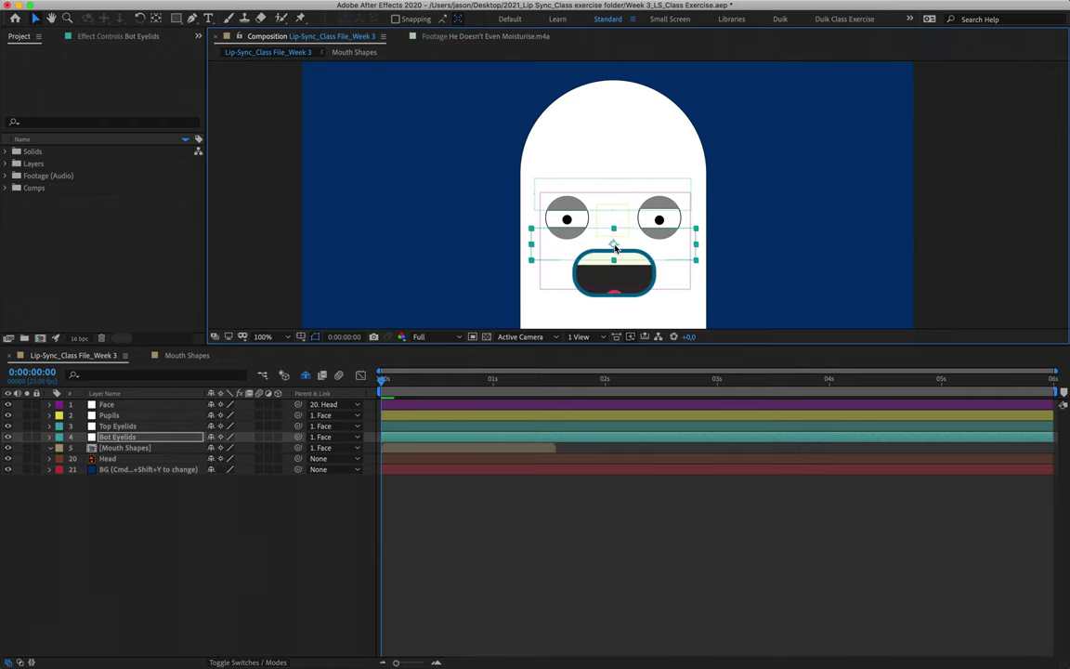
pyautogui.press('super+z')
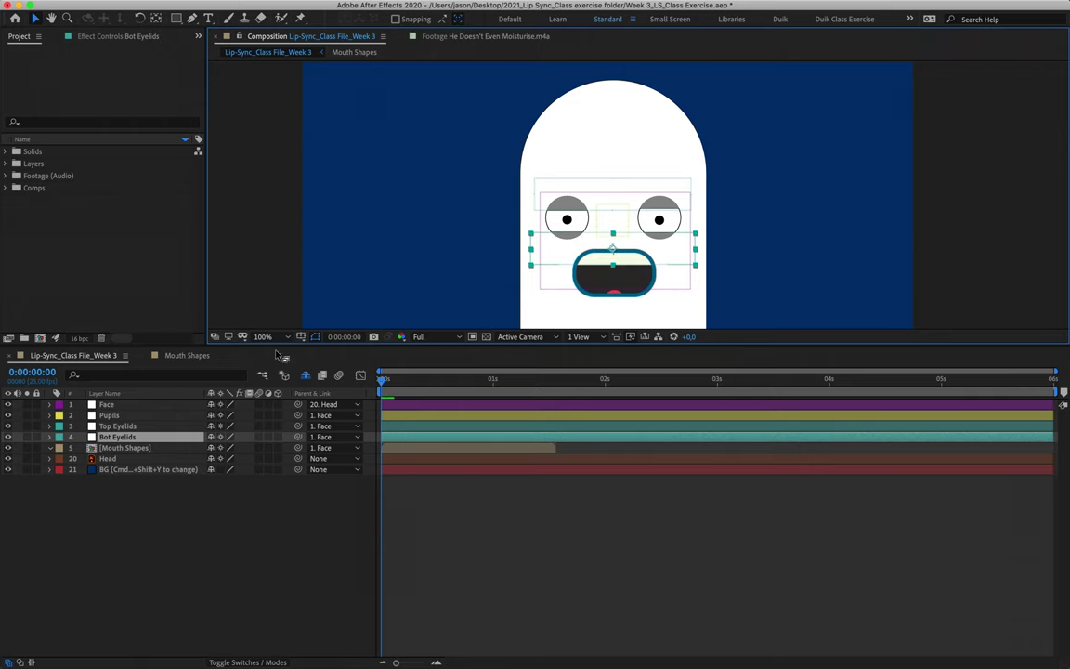
pyautogui.click(170, 447)
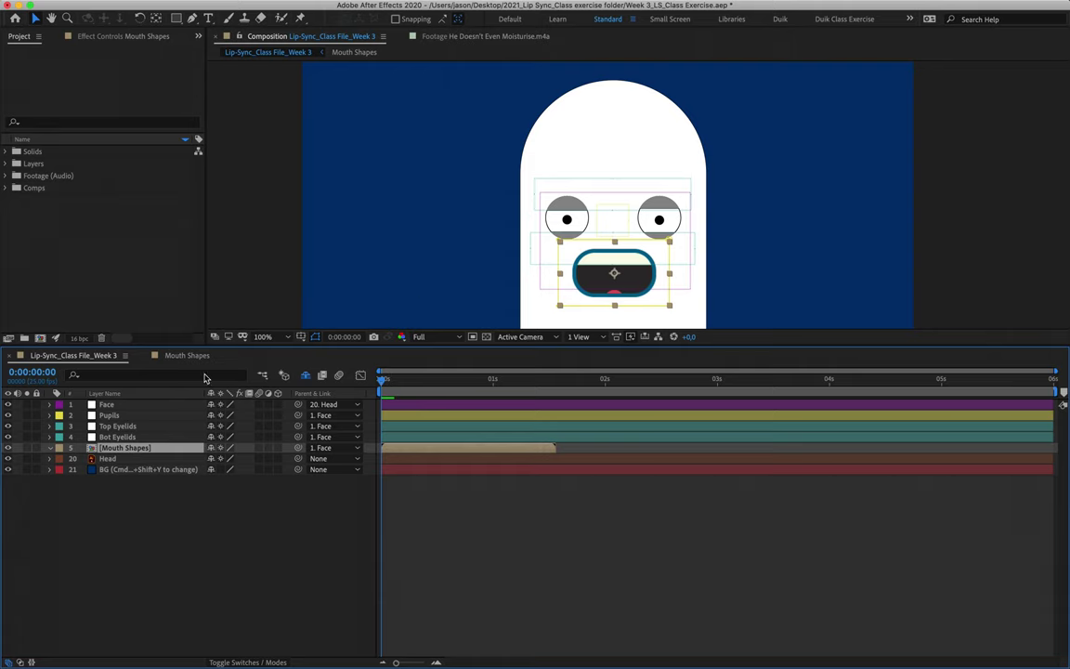
pyautogui.doubleClick(134, 451)
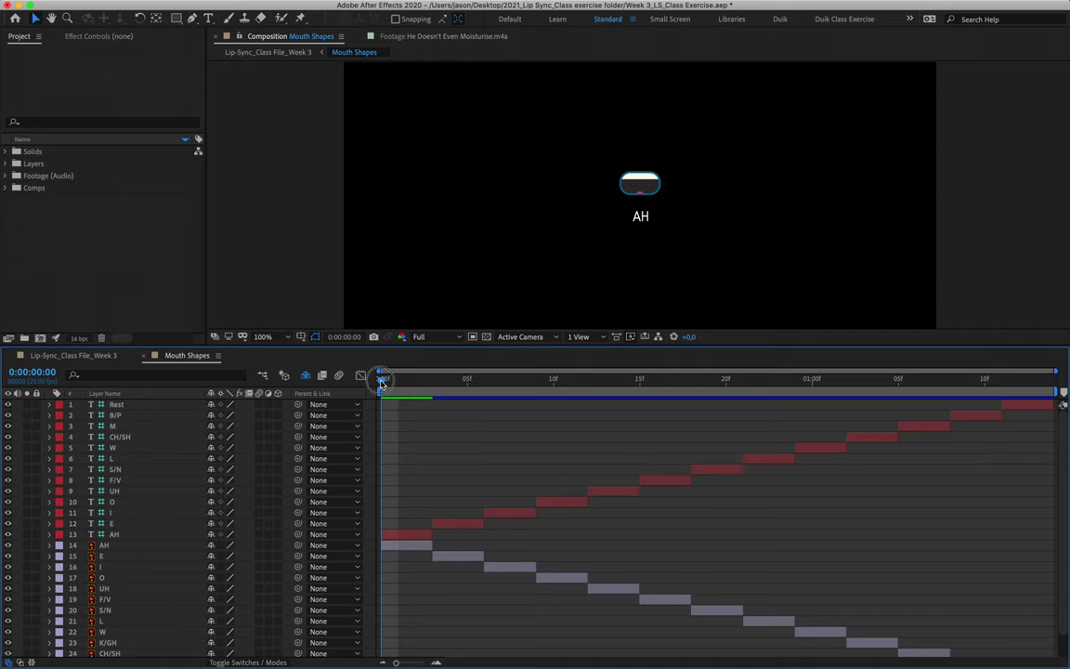
pyautogui.press('space')
pyautogui.moveTo(652, 403); pyautogui.dragTo(358, 408)
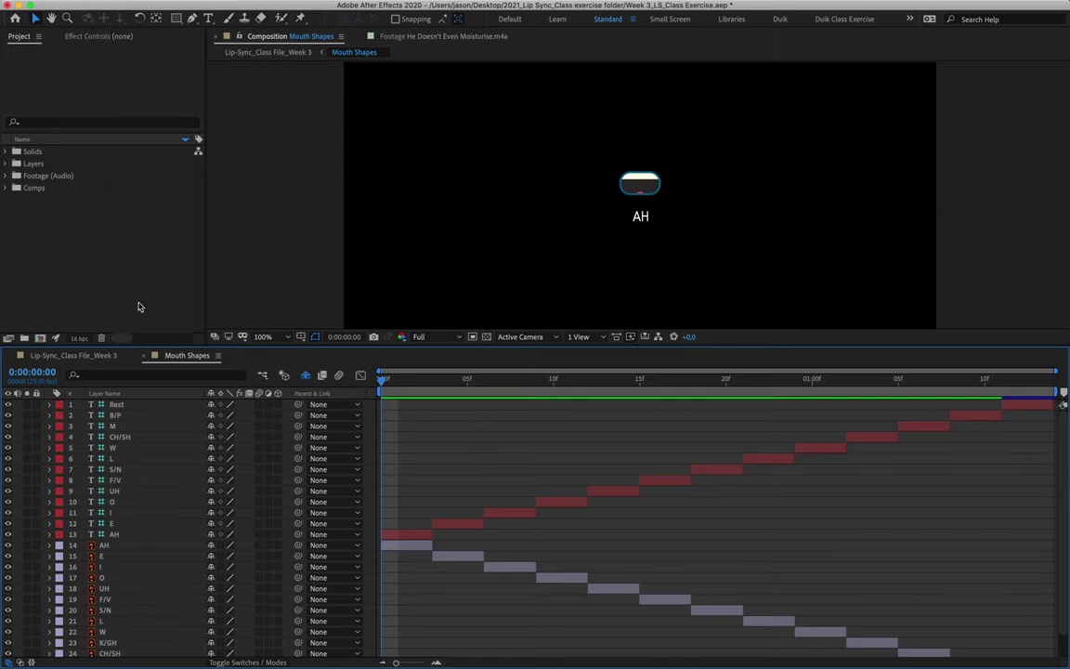
pyautogui.click(74, 355)
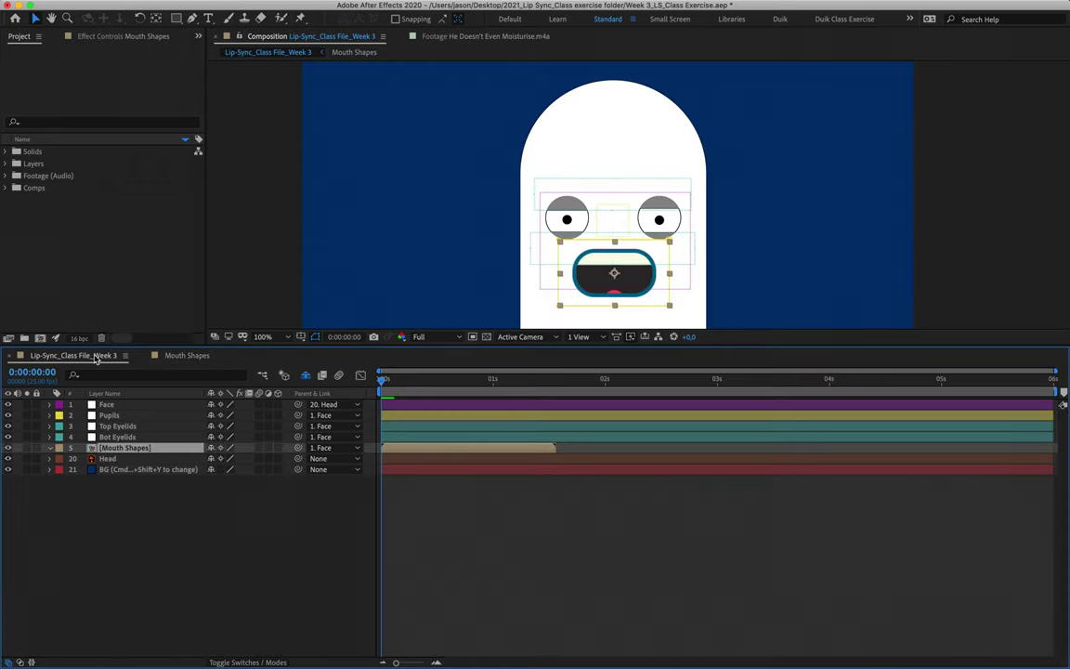
# Step: Reposition the Head layer to the left in the frame, with the view zoomed to 50%
pyautogui.click(108, 459)
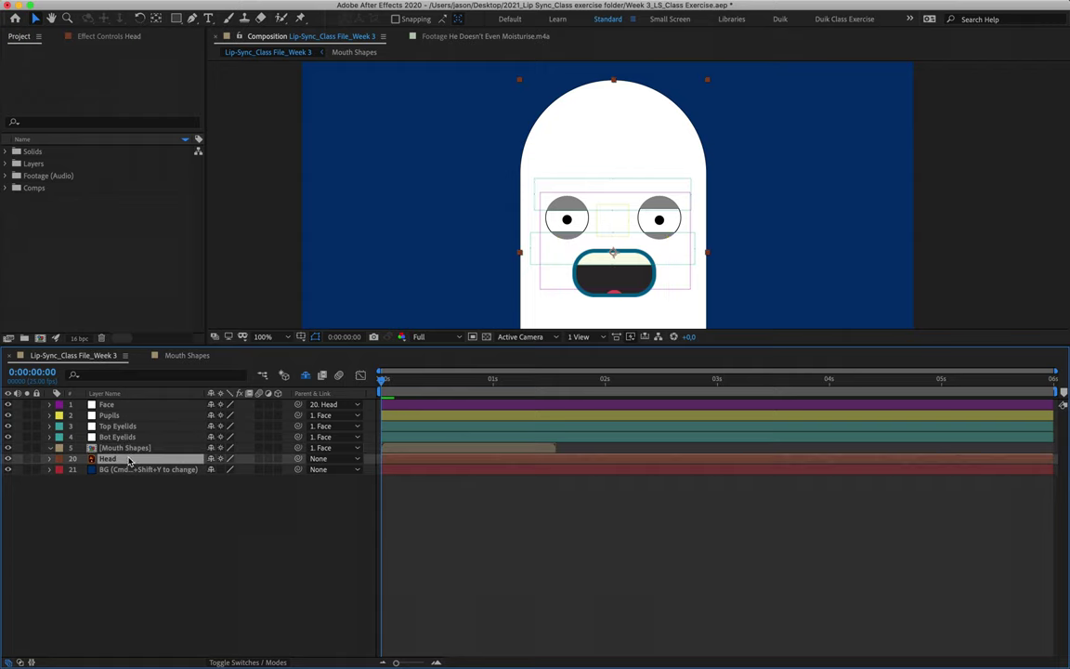
pyautogui.moveTo(641, 169)
pyautogui.mouseDown()
pyautogui.moveTo(616, 136)
pyautogui.moveTo(649, 91)
pyautogui.moveTo(627, 135)
pyautogui.moveTo(670, 119)
pyautogui.moveTo(616, 159)
pyautogui.moveTo(686, 168)
pyautogui.moveTo(584, 163)
pyautogui.moveTo(690, 158)
pyautogui.moveTo(556, 170)
pyautogui.moveTo(652, 172)
pyautogui.mouseUp()
pyautogui.press(',')
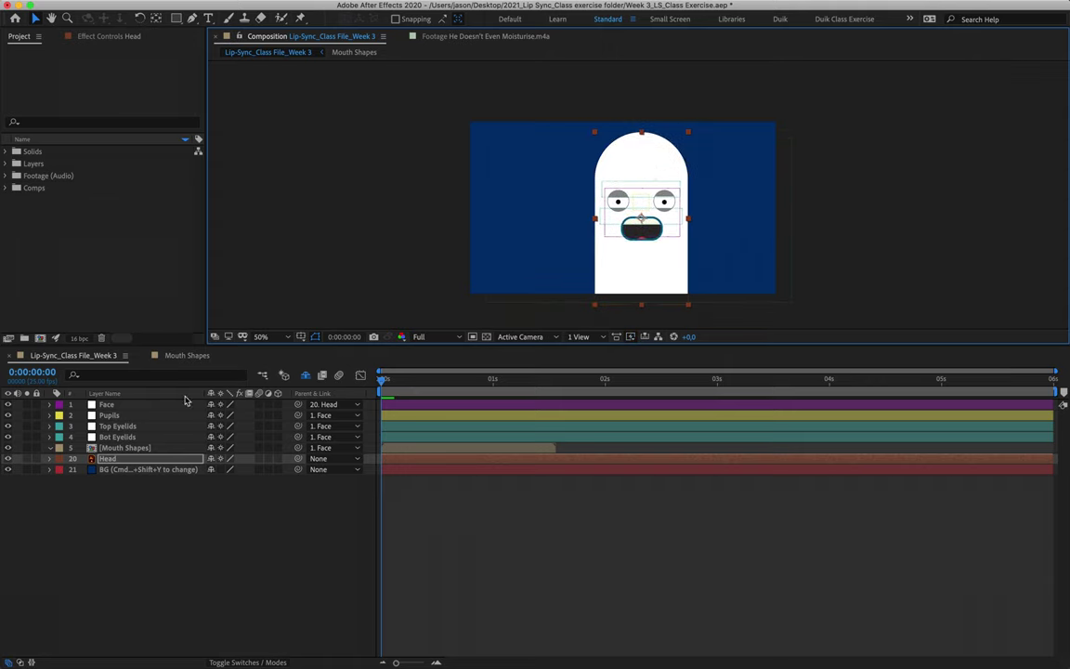
pyautogui.click(143, 472)
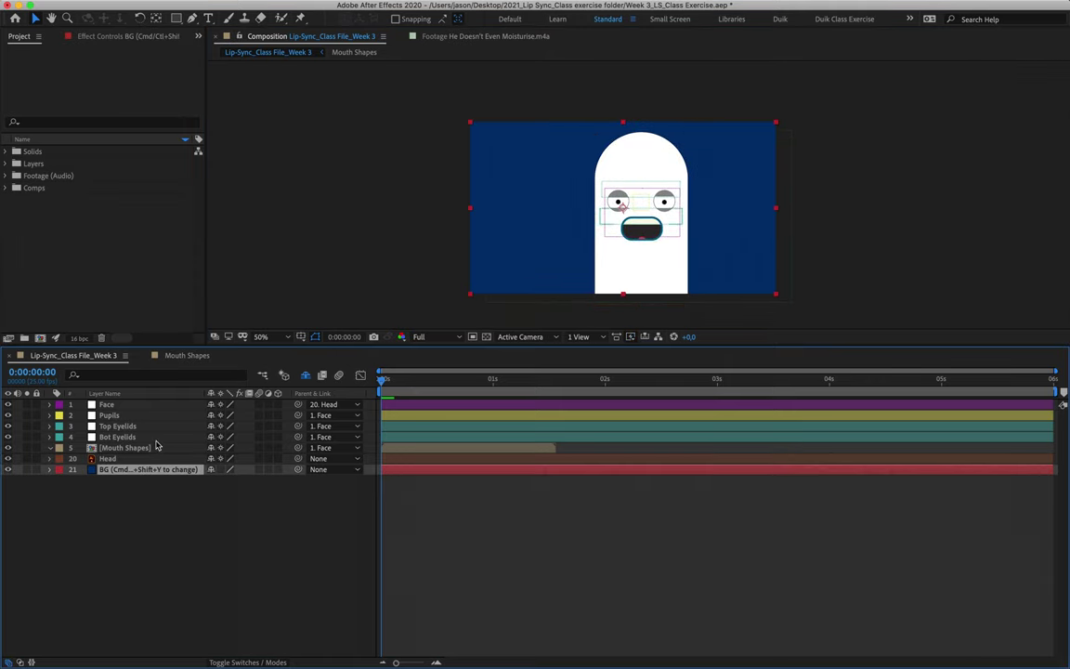
pyautogui.click(126, 460)
pyautogui.moveTo(641, 219); pyautogui.dragTo(627, 214)
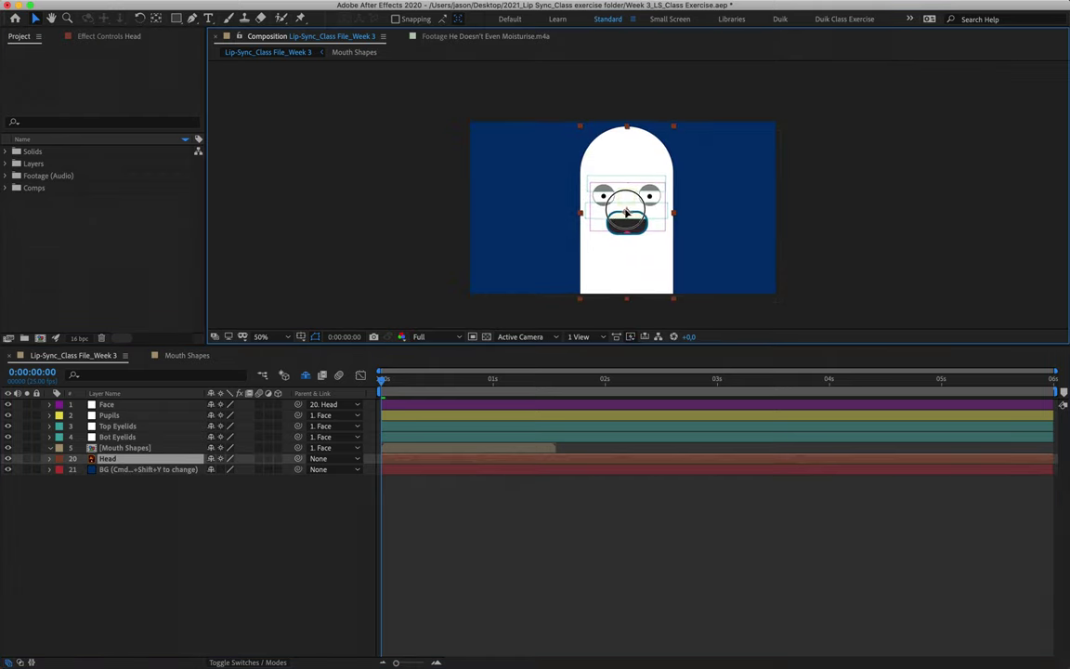
# Step: Select the BG layer and open its name for editing to see the full hint text
pyautogui.click(154, 469)
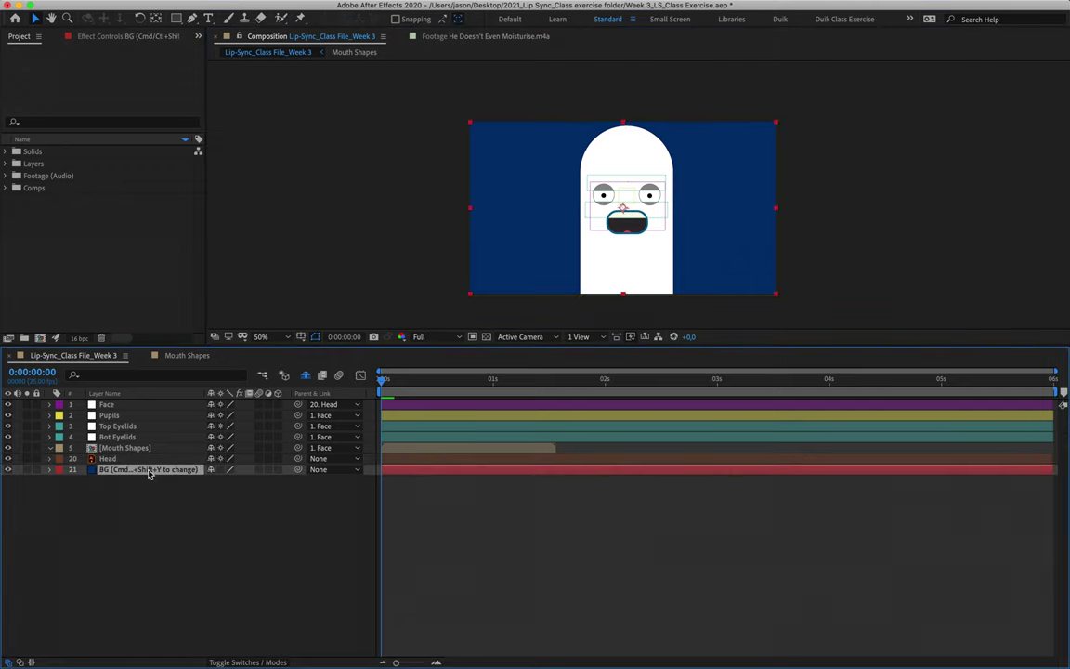
pyautogui.press('Return')
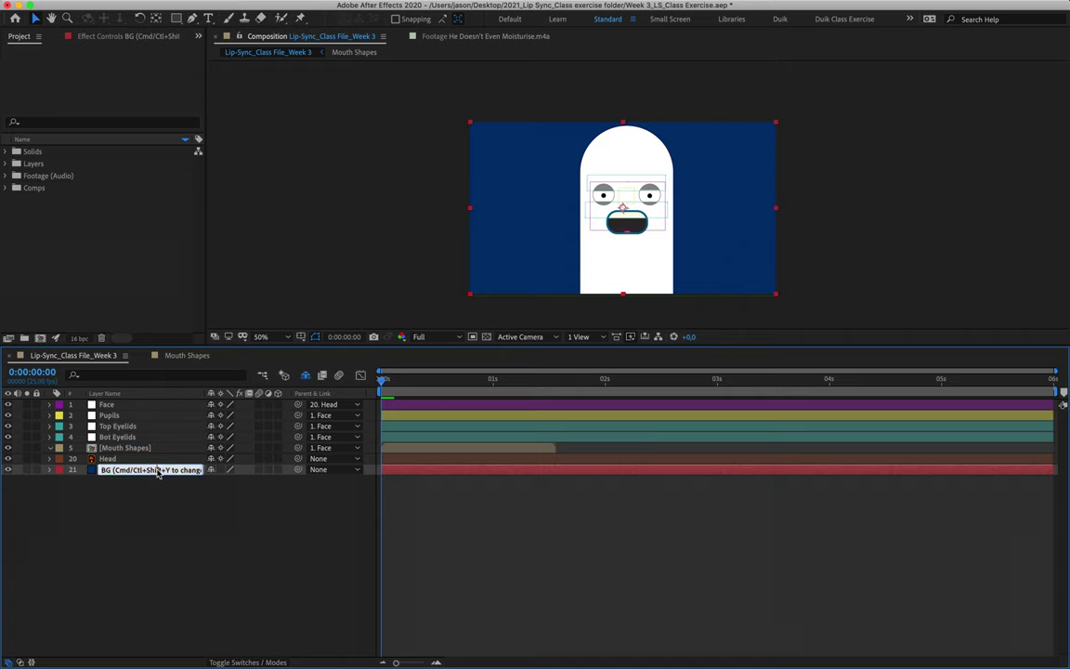
pyautogui.press('End')
pyautogui.click(149, 549)
pyautogui.click(144, 472)
pyautogui.press('super+shift+y')
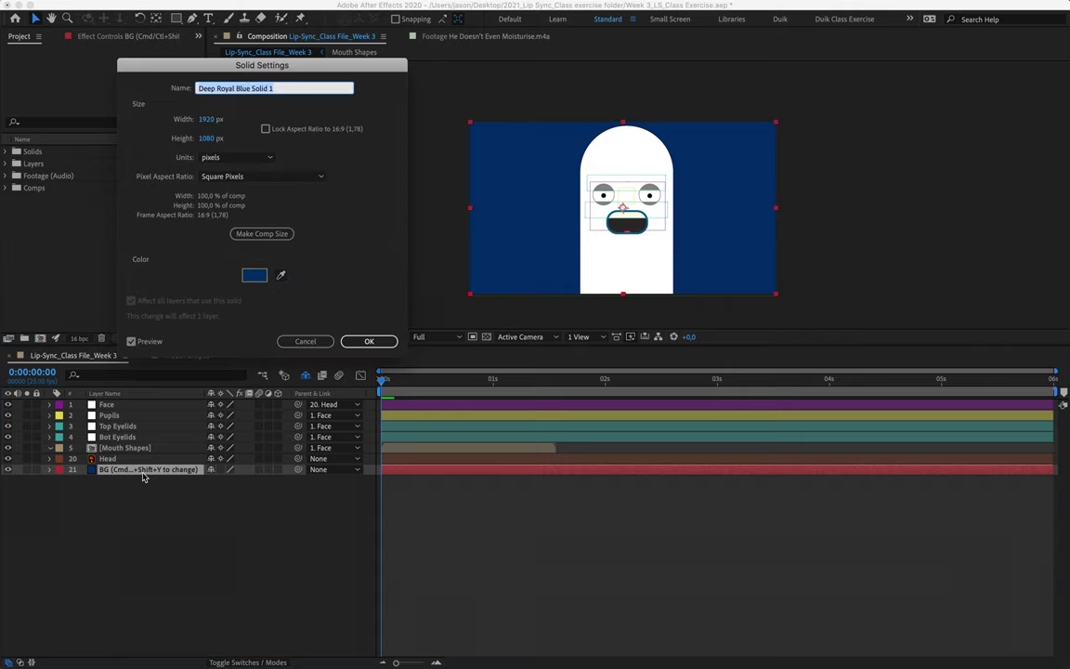
pyautogui.click(254, 275)
pyautogui.moveTo(881, 140); pyautogui.dragTo(896, 209)
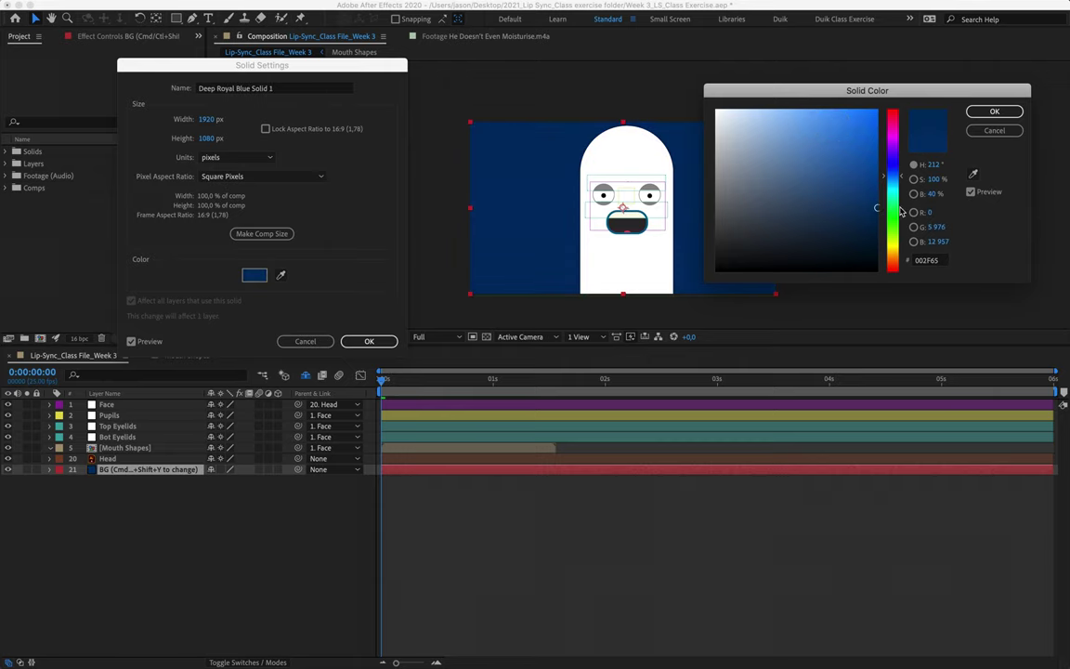
pyautogui.click(992, 111)
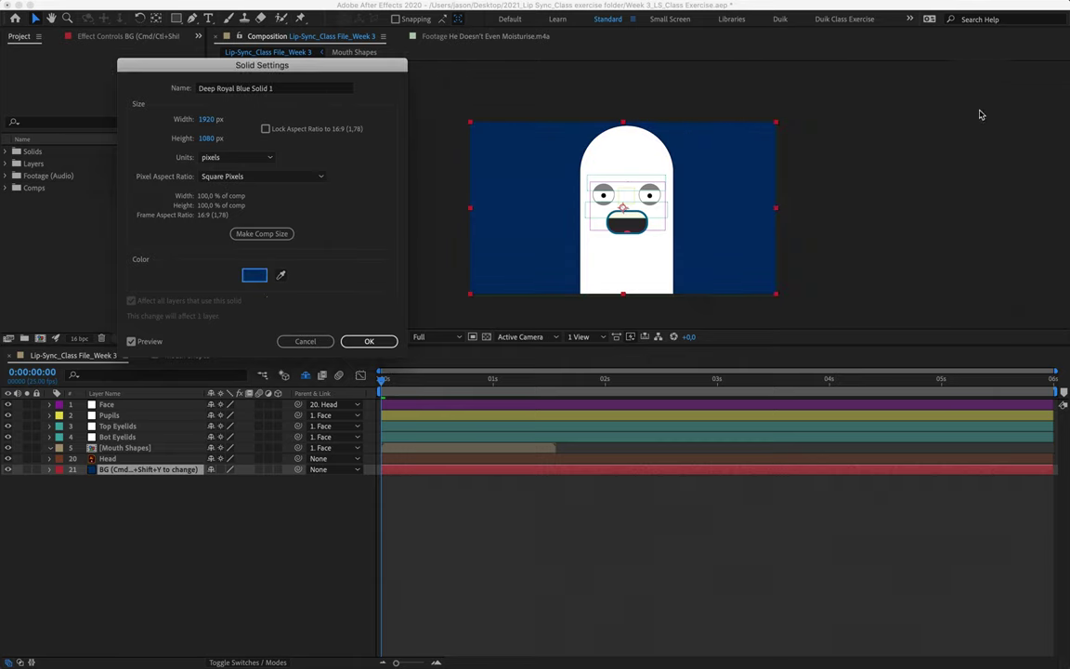
pyautogui.click(368, 341)
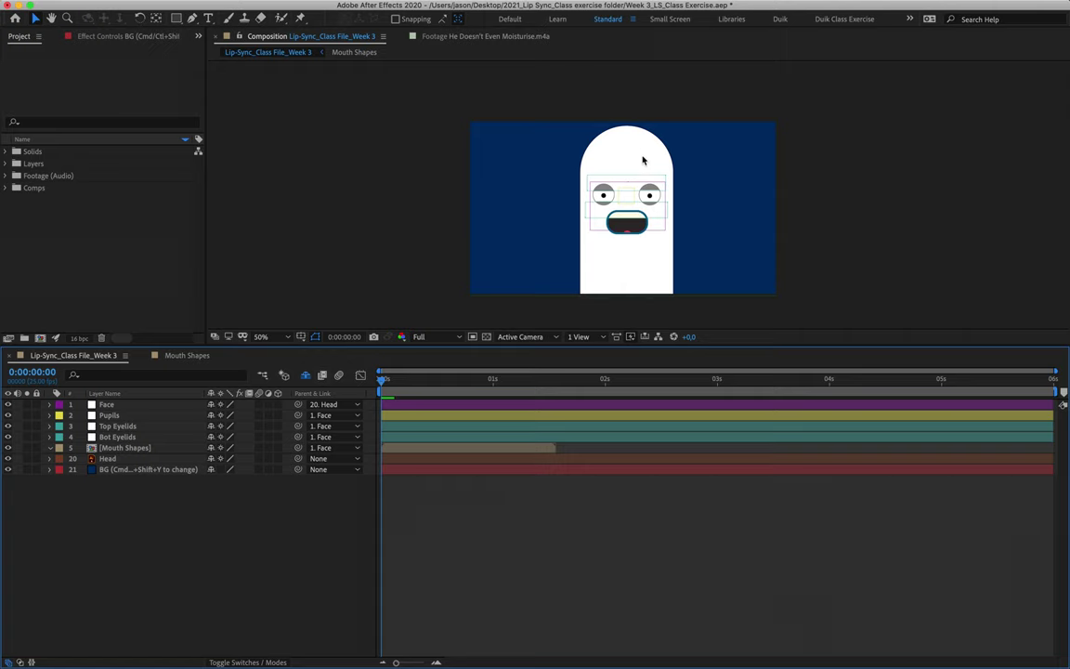
# Step: Expand the Layers and Lip-Sync_Class File_Week 3 Layers folders and select the .ai item
pyautogui.scroll(2, 639, 173)
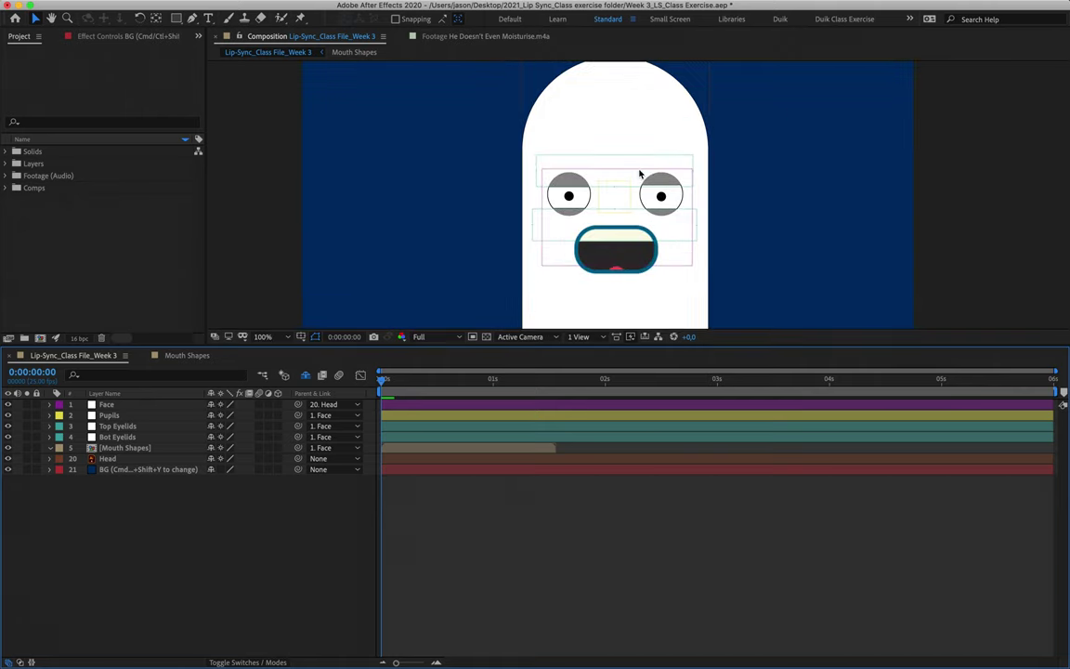
pyautogui.click(6, 165)
pyautogui.click(41, 164)
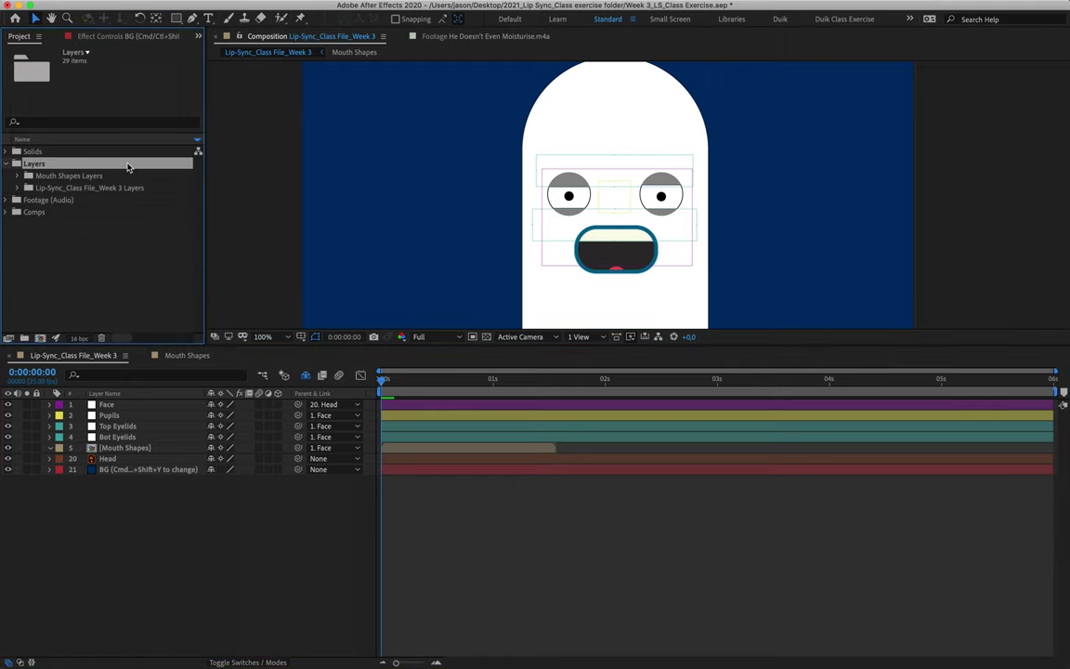
pyautogui.click(55, 186)
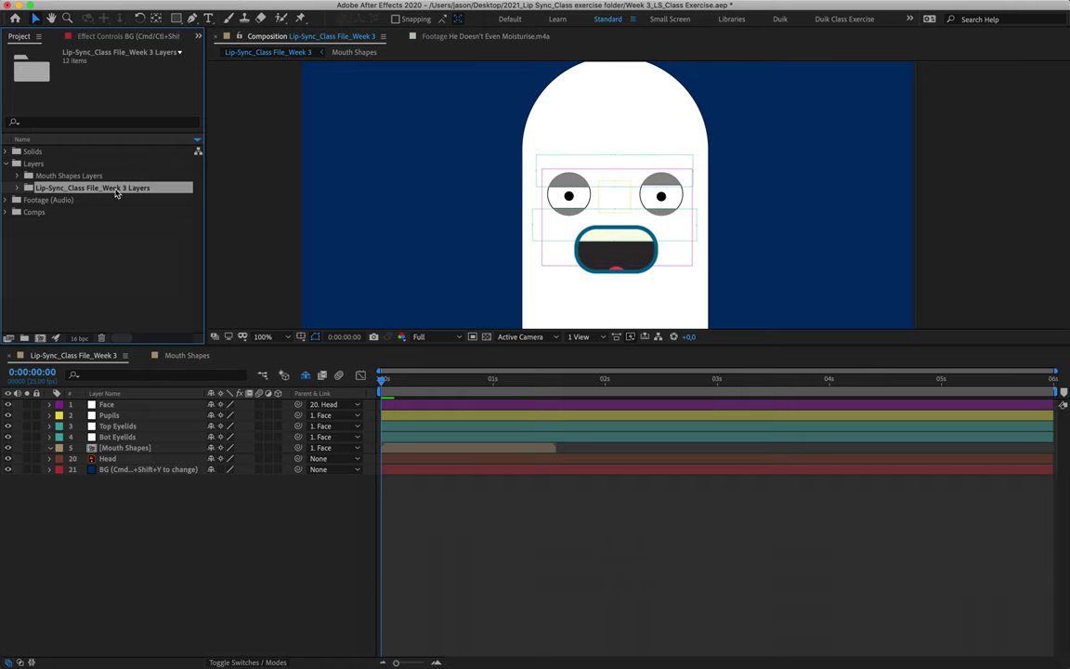
pyautogui.click(16, 188)
pyautogui.click(88, 188)
pyautogui.click(99, 224)
# Step: Reveal Lip-Sync_Class File_Week 3.ai in Finder
pyautogui.rightClick(98, 224)
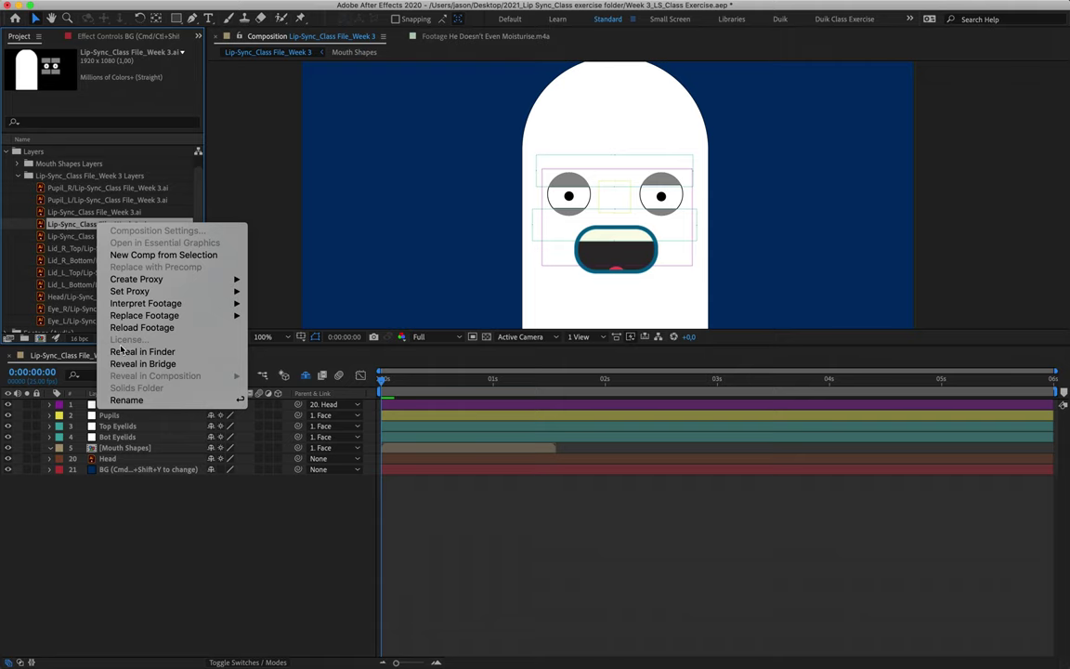
pyautogui.click(161, 352)
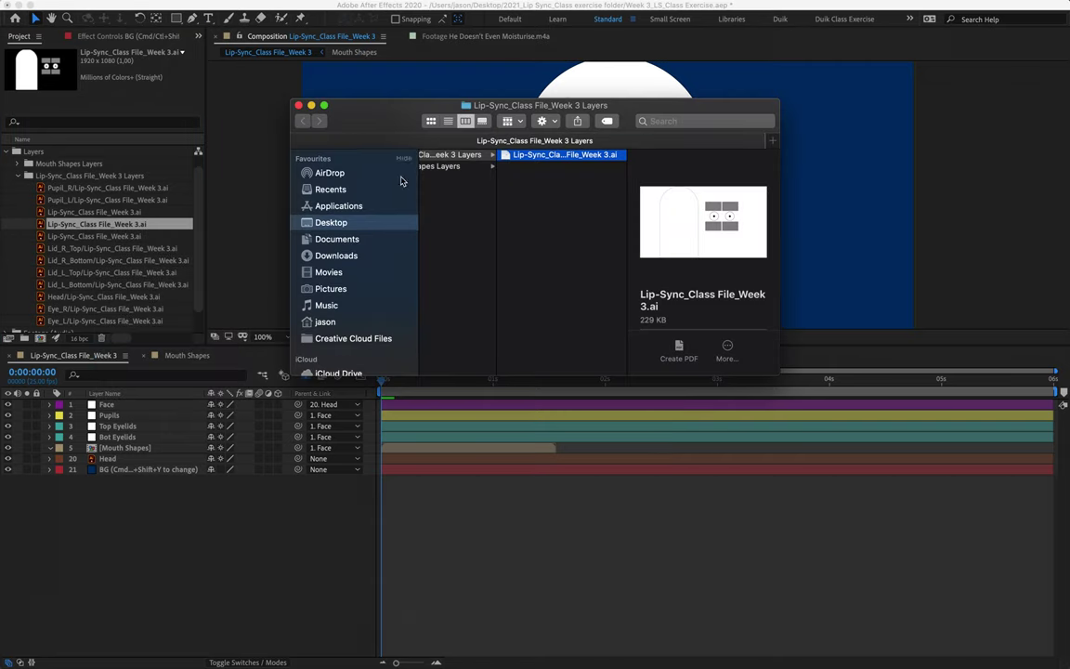
pyautogui.hscroll(-5, 481, 213)
pyautogui.hscroll(-3, 481, 213)
pyautogui.hscroll(8, 473, 210)
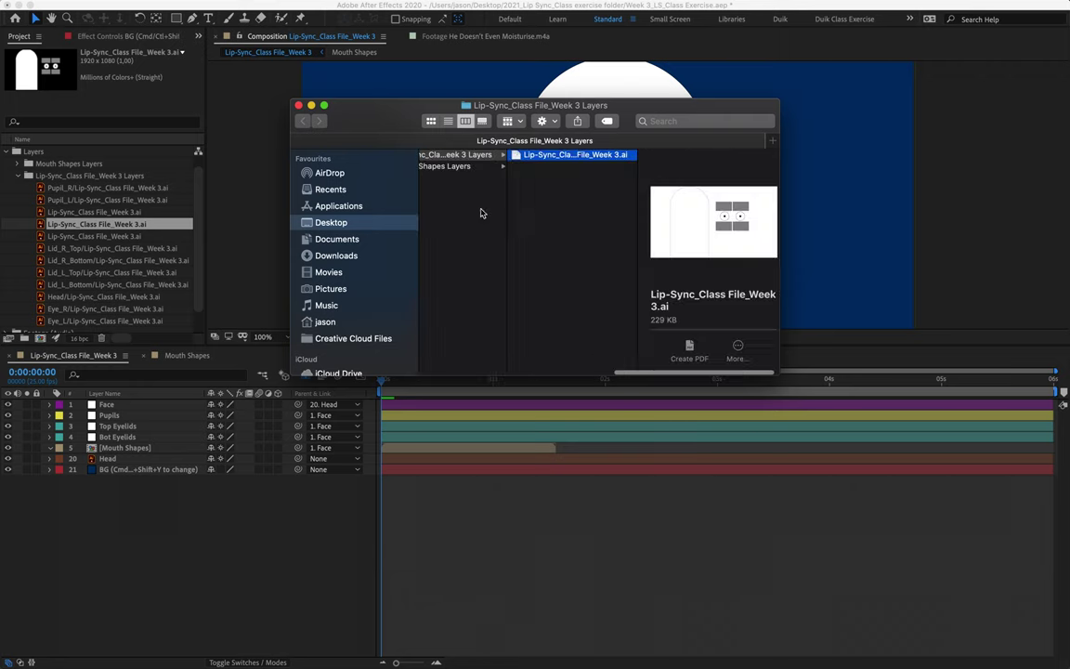
pyautogui.hscroll(2, 569, 159)
# Step: Open the .ai file in Illustrator, select the white Head shape and open its fill colour picker
pyautogui.doubleClick(551, 156)
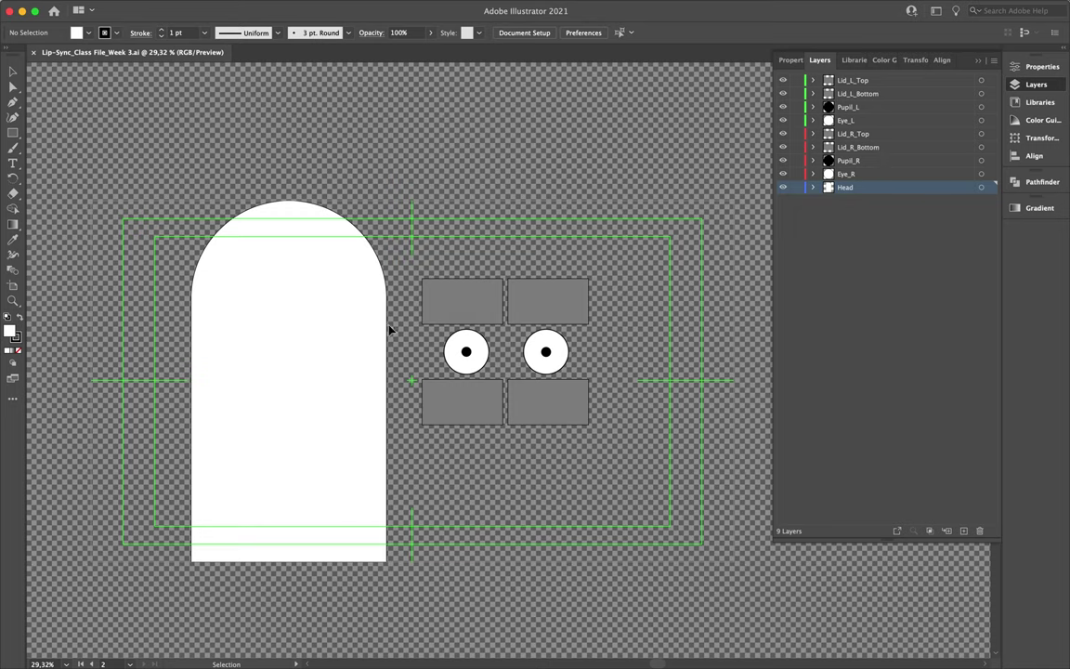
pyautogui.click(318, 313)
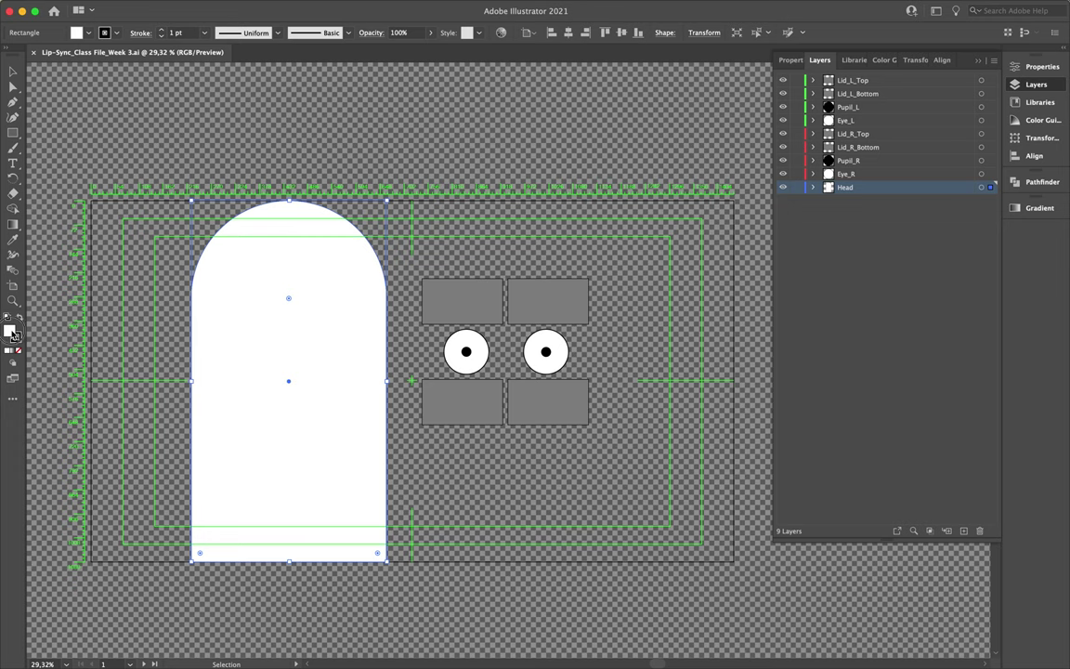
pyautogui.doubleClick(12, 332)
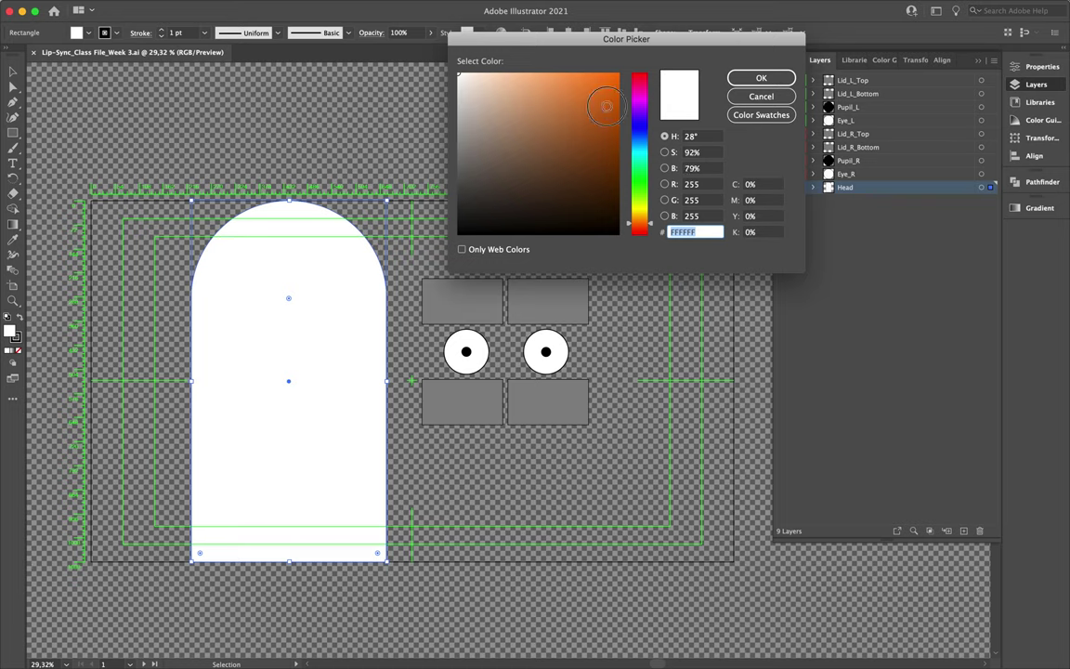
# Step: Fill the Head shape with orange FF7300
pyautogui.write('FF7300')
pyautogui.click(761, 78)
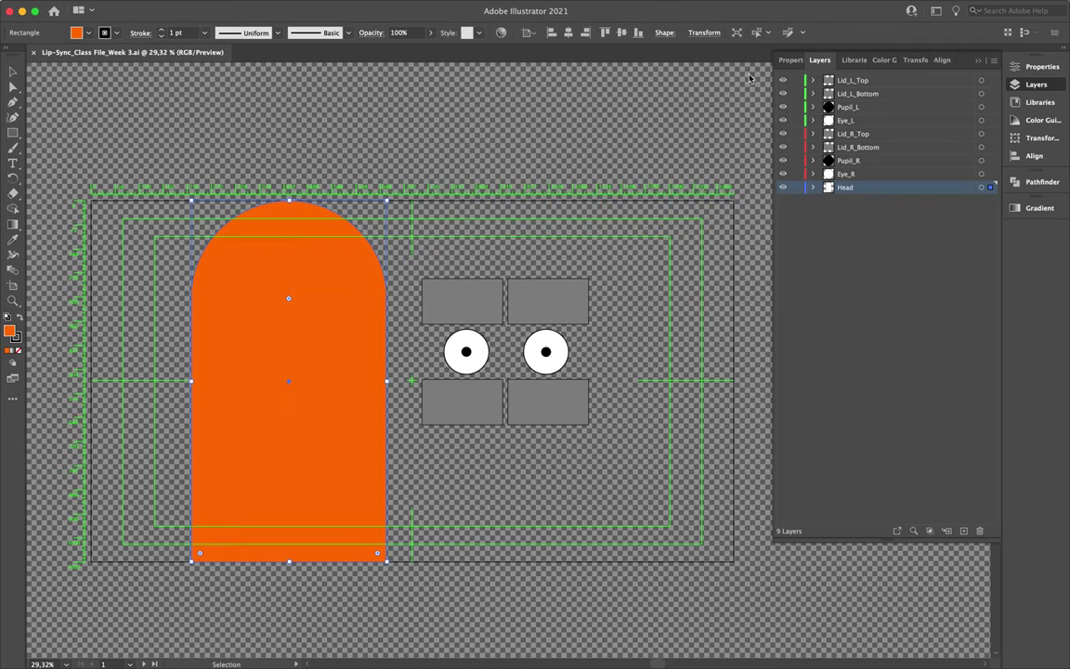
pyautogui.click(530, 243)
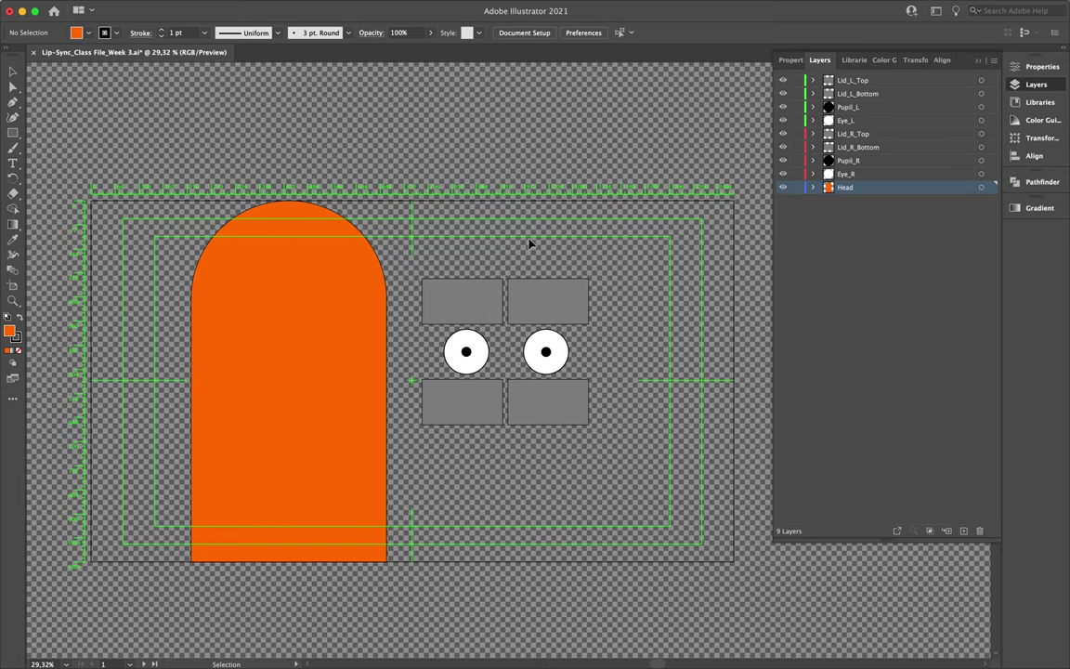
# Step: Select all four eyelid rectangles and fill them dark brown
pyautogui.click(477, 295)
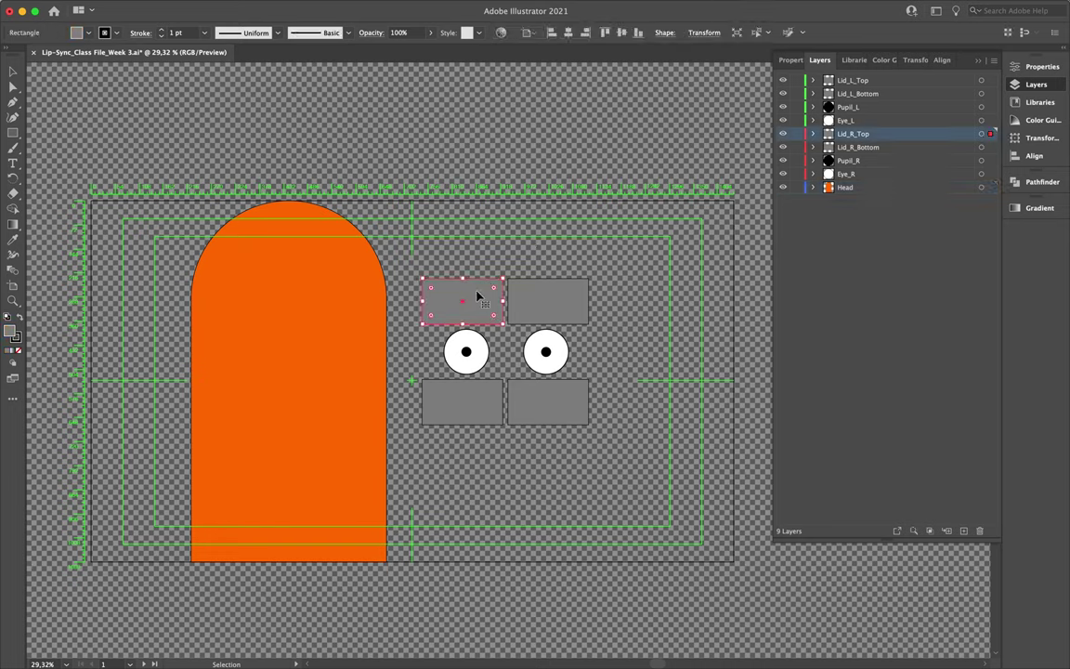
pyautogui.keyDown('shift'); pyautogui.click(515, 305); pyautogui.keyUp('shift')
pyautogui.click(451, 228)
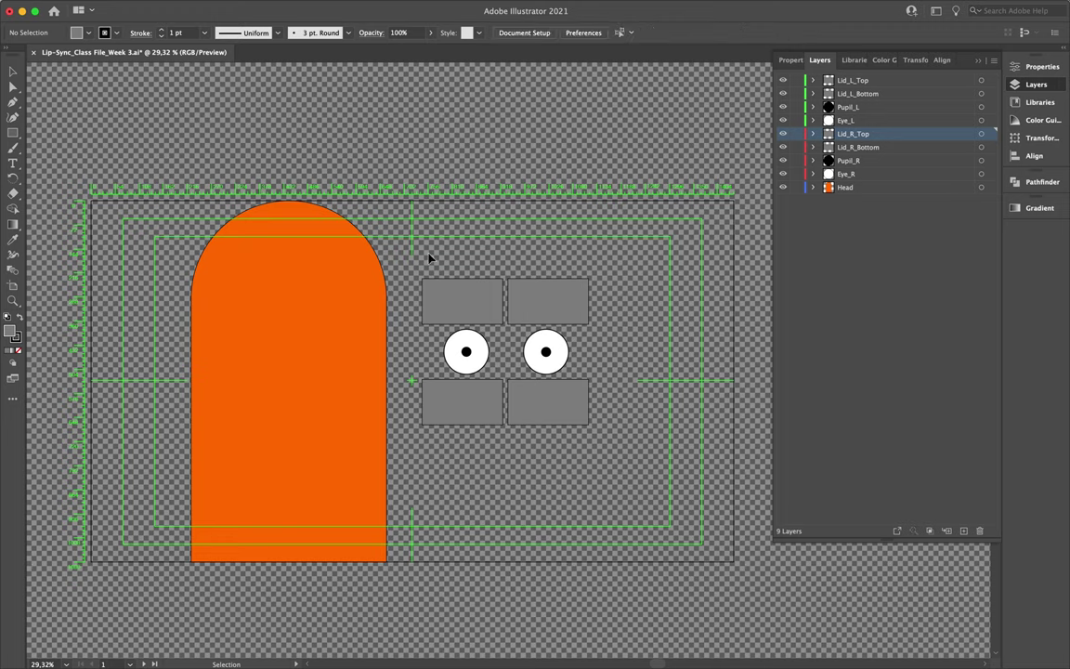
pyautogui.moveTo(557, 327); pyautogui.dragTo(447, 229)
pyautogui.click(456, 293)
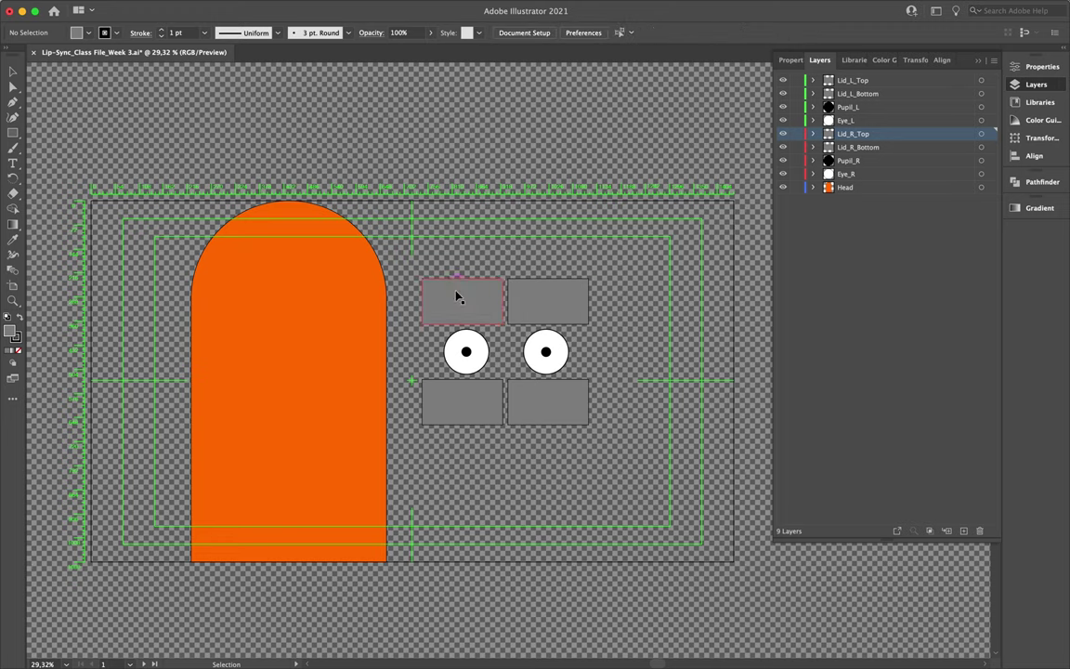
pyautogui.keyDown('shift'); pyautogui.click(530, 299); pyautogui.keyUp('shift')
pyautogui.keyDown('shift'); pyautogui.click(460, 399); pyautogui.keyUp('shift')
pyautogui.keyDown('shift'); pyautogui.click(525, 413); pyautogui.keyUp('shift')
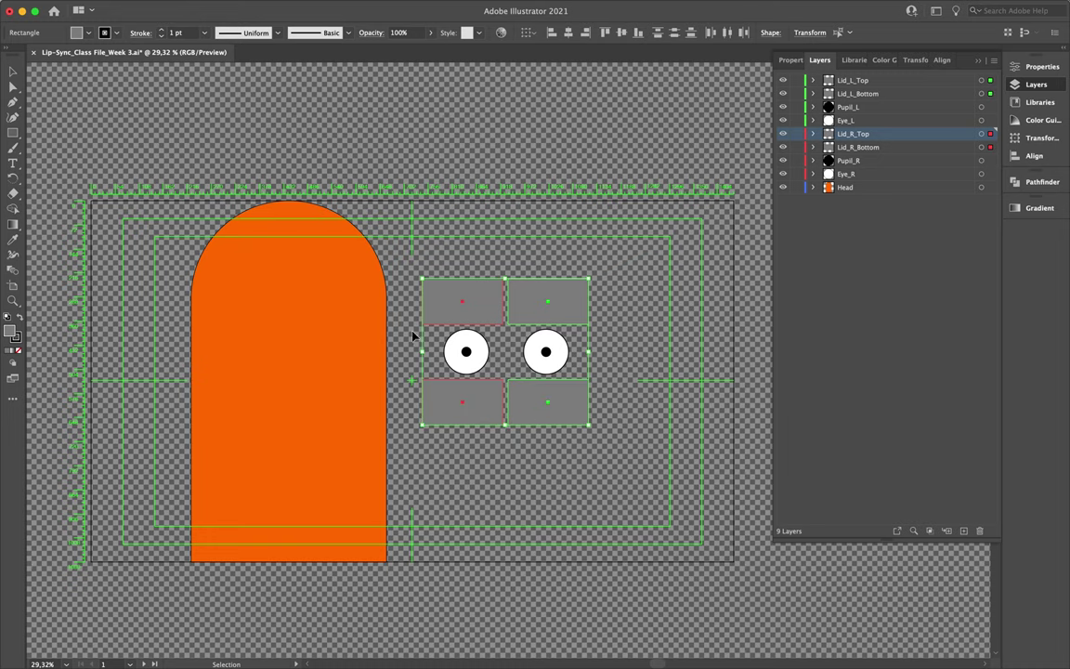
pyautogui.doubleClick(12, 332)
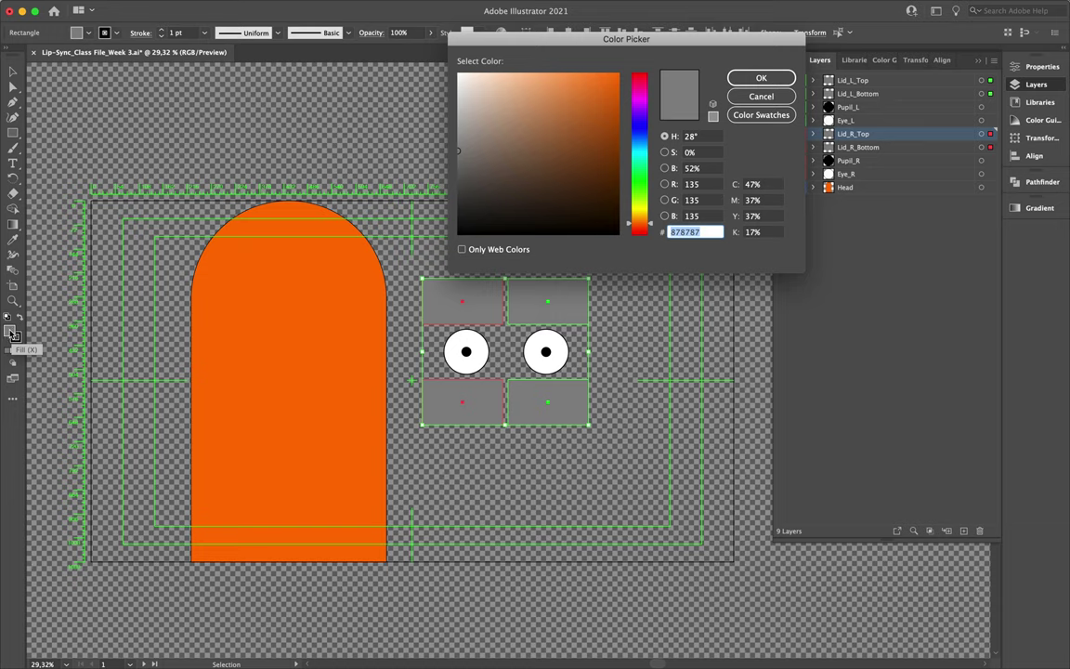
pyautogui.moveTo(538, 158)
pyautogui.mouseDown()
pyautogui.moveTo(621, 172)
pyautogui.moveTo(629, 123)
pyautogui.mouseUp()
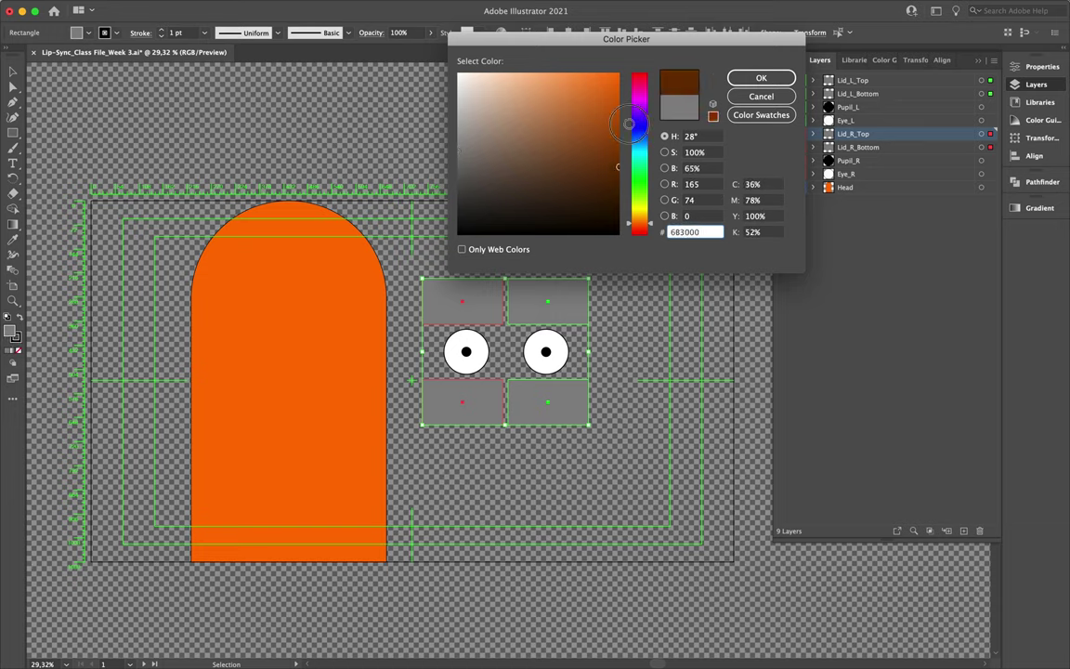
pyautogui.click(759, 78)
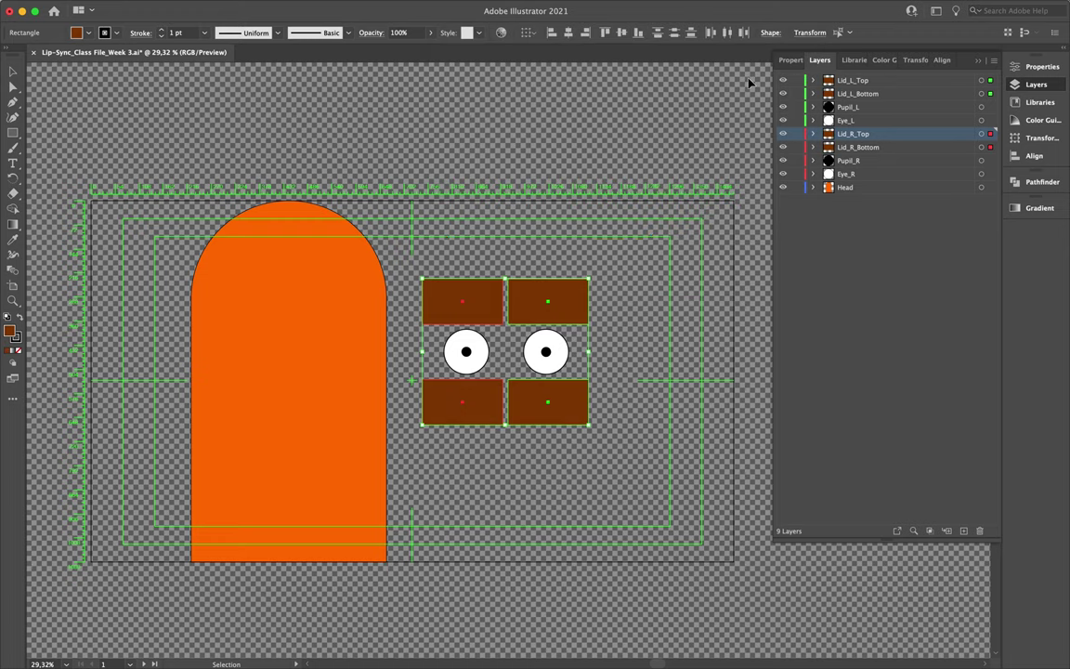
pyautogui.click(553, 226)
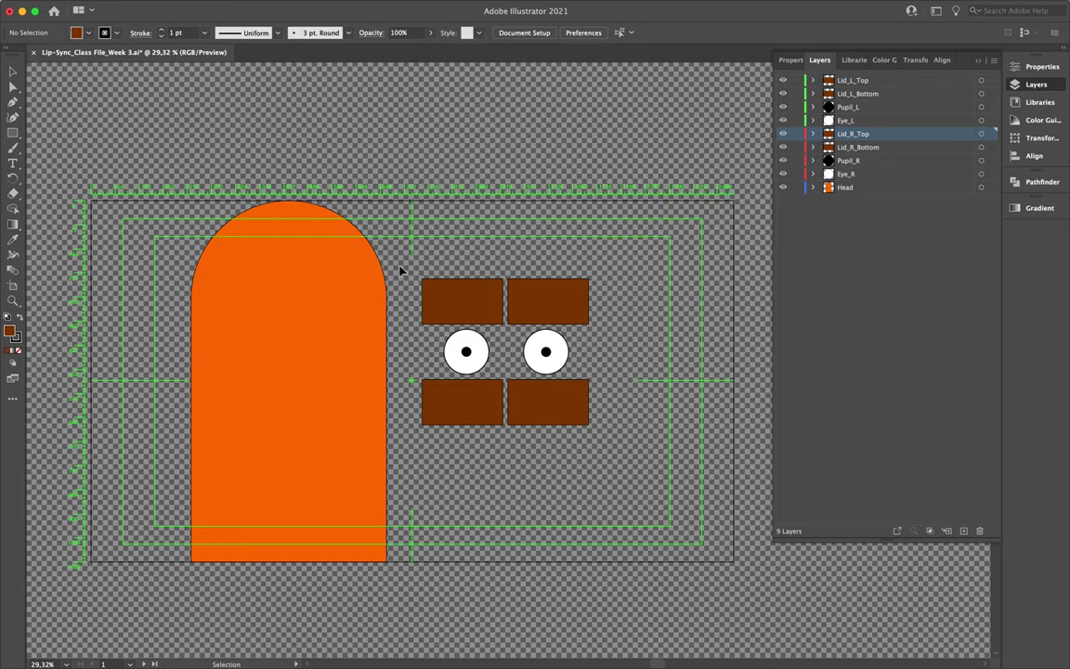
# Step: Switch between the Direct Selection and Selection tools, then return to After Effects
pyautogui.press('a')
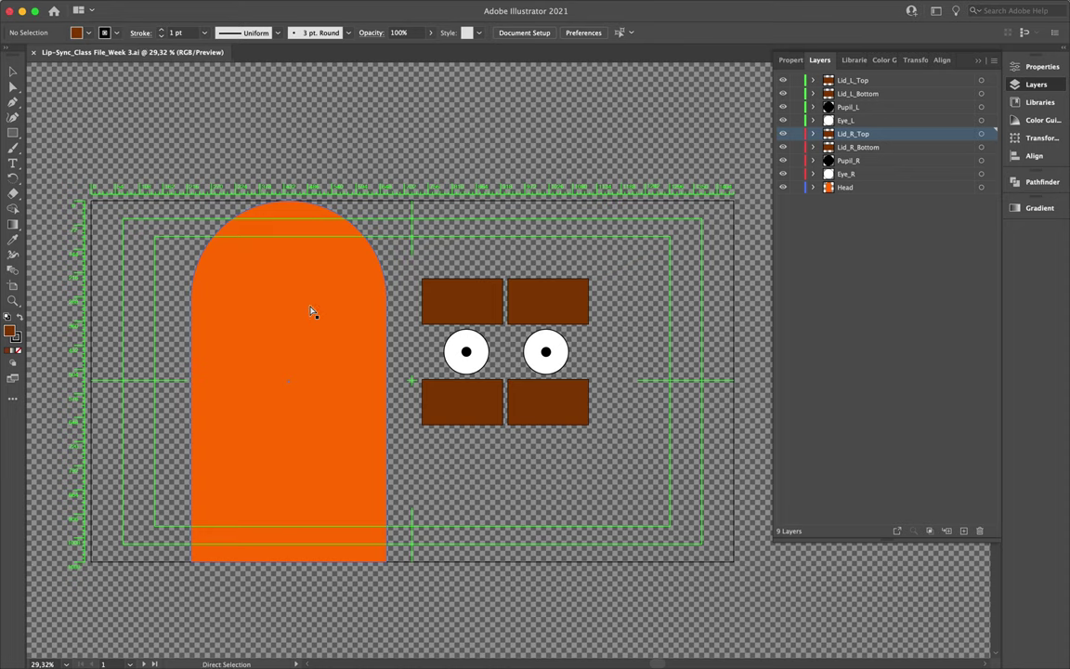
pyautogui.press('v')
pyautogui.press('a')
pyautogui.press('super+Tab')
pyautogui.press('super+Tab')
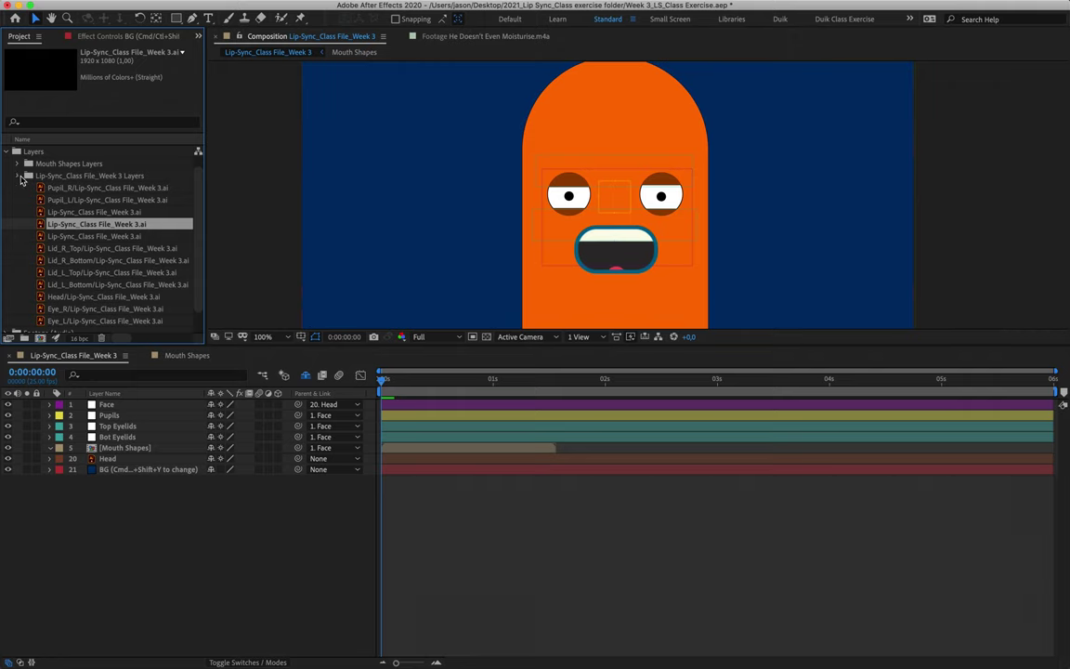
# Step: Add He Doesn't Even Moisturise.m4a from the Footage (Audio) folder as a timeline layer
pyautogui.click(18, 174)
pyautogui.click(6, 164)
pyautogui.click(42, 244)
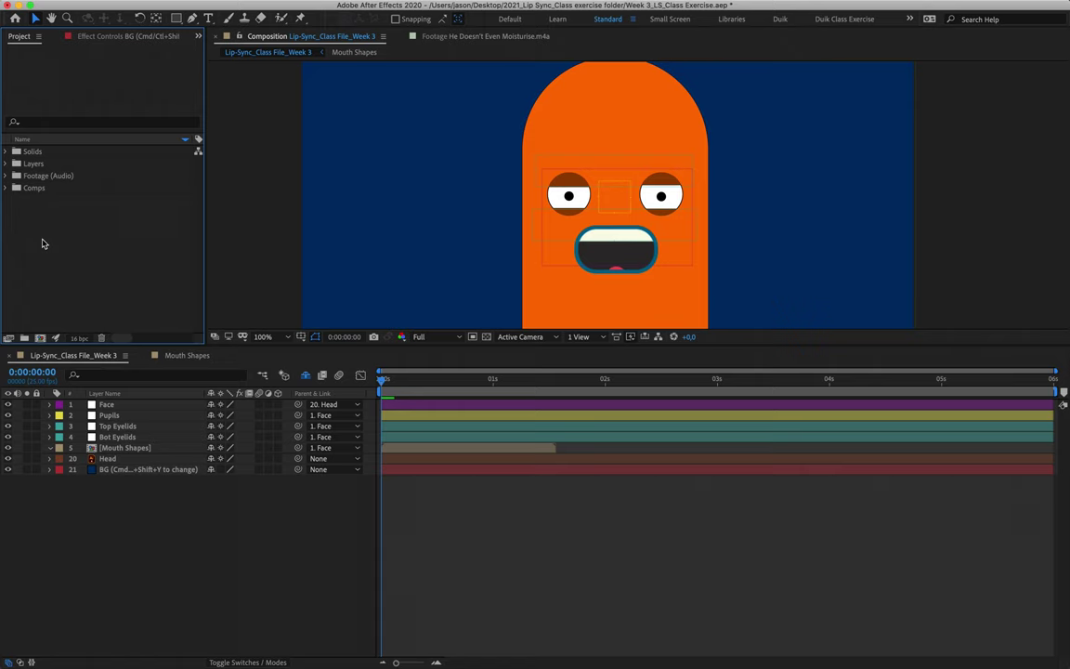
pyautogui.click(6, 175)
pyautogui.click(55, 177)
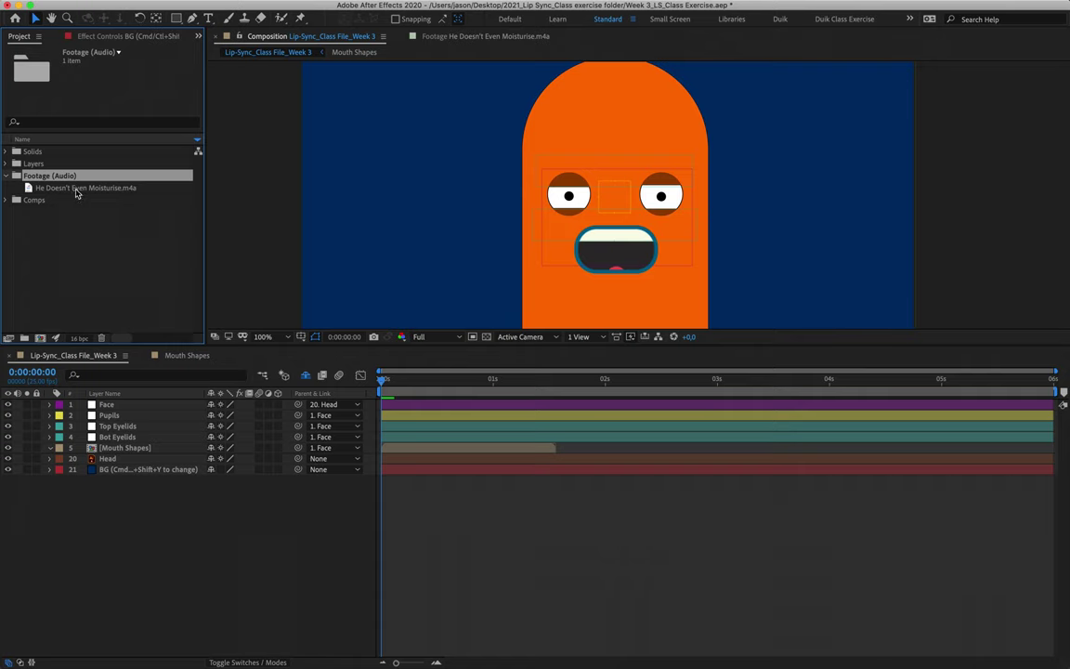
pyautogui.click(76, 190)
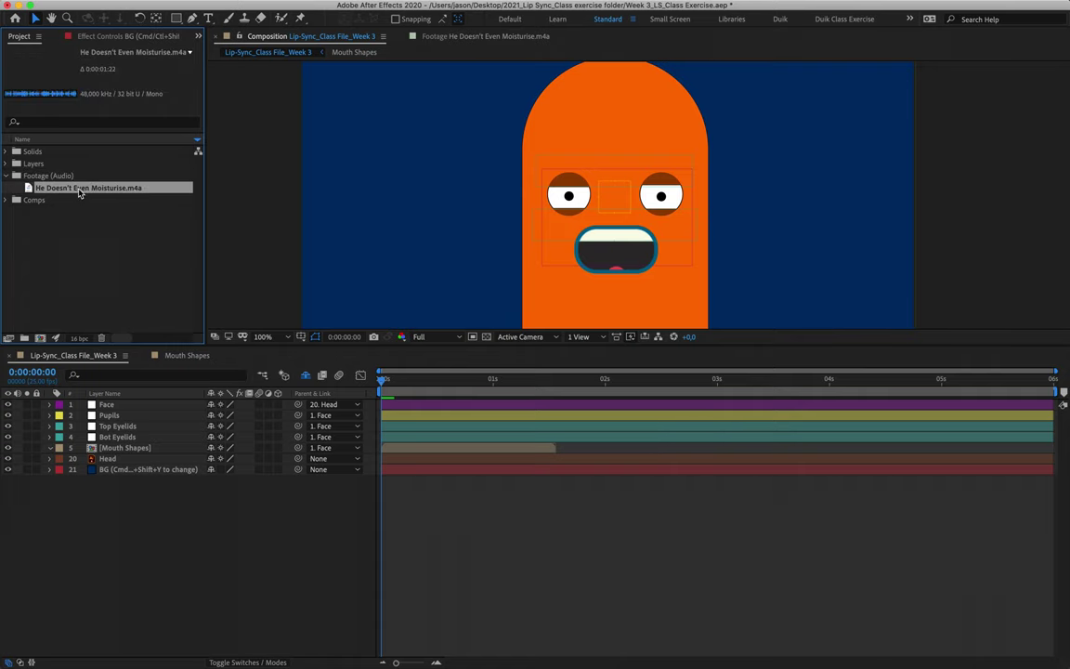
pyautogui.moveTo(90, 192); pyautogui.dragTo(135, 409)
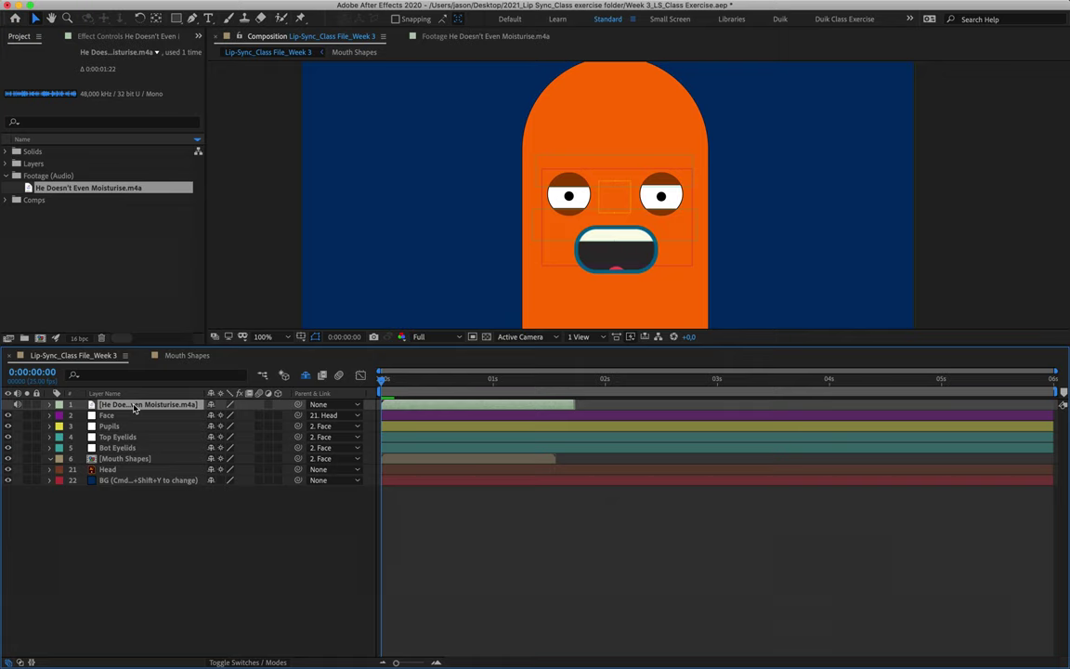
# Step: Scrub the playhead around 0:00:01:18 to check the mouth animation against the audio
pyautogui.moveTo(527, 375); pyautogui.dragTo(575, 381)
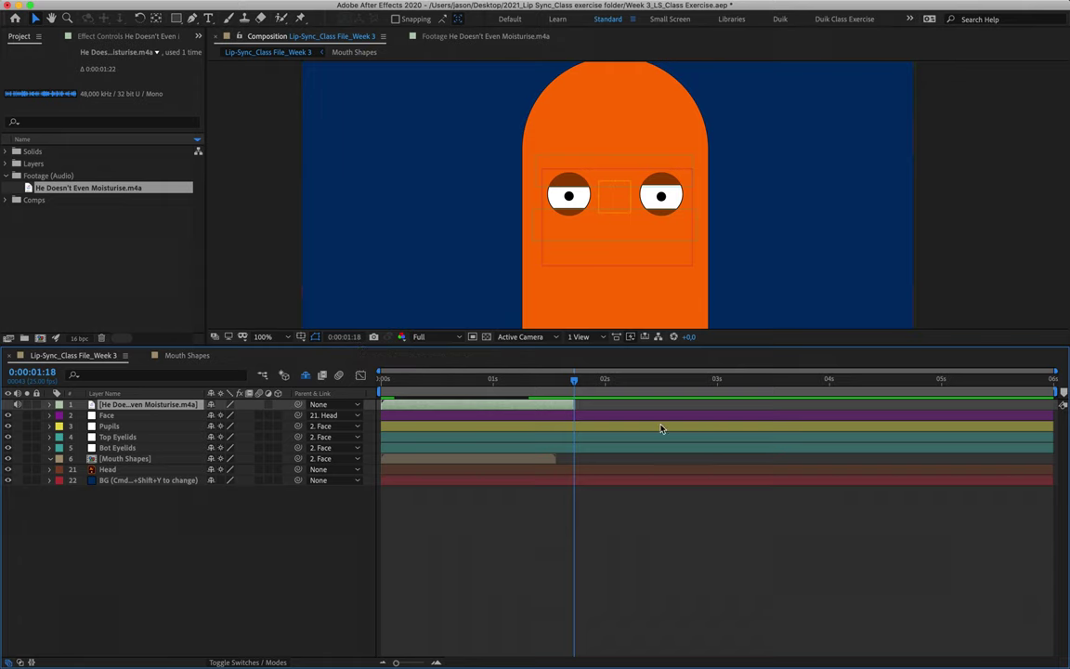
pyautogui.moveTo(576, 383)
pyautogui.mouseDown()
pyautogui.moveTo(563, 382)
pyautogui.moveTo(574, 382)
pyautogui.mouseUp()
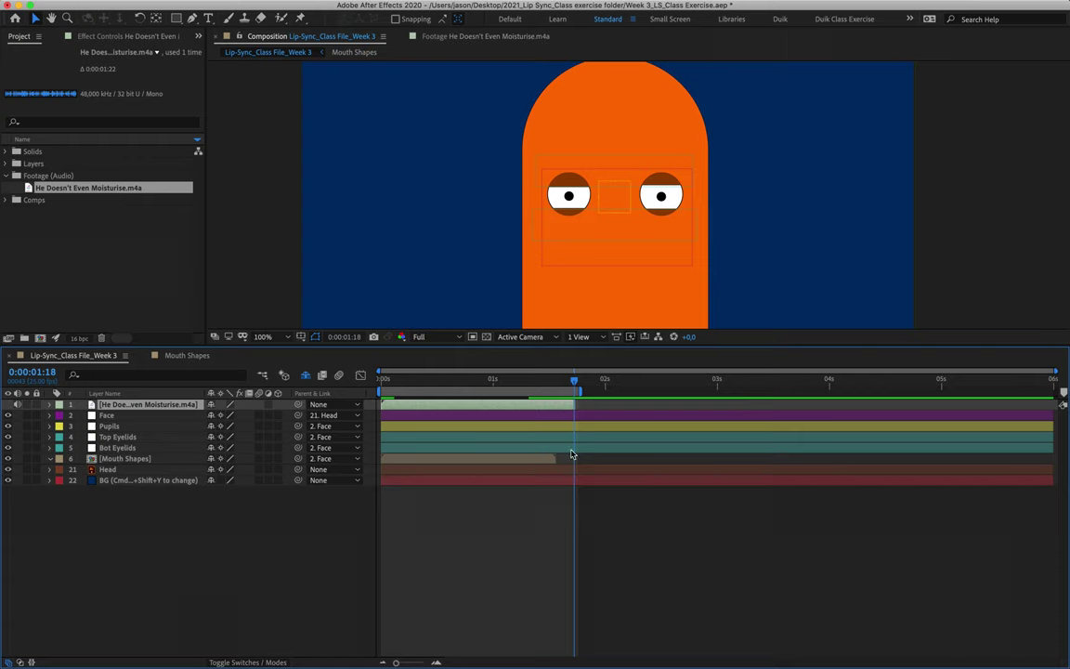
pyautogui.click(575, 382)
pyautogui.moveTo(575, 382); pyautogui.dragTo(334, 405)
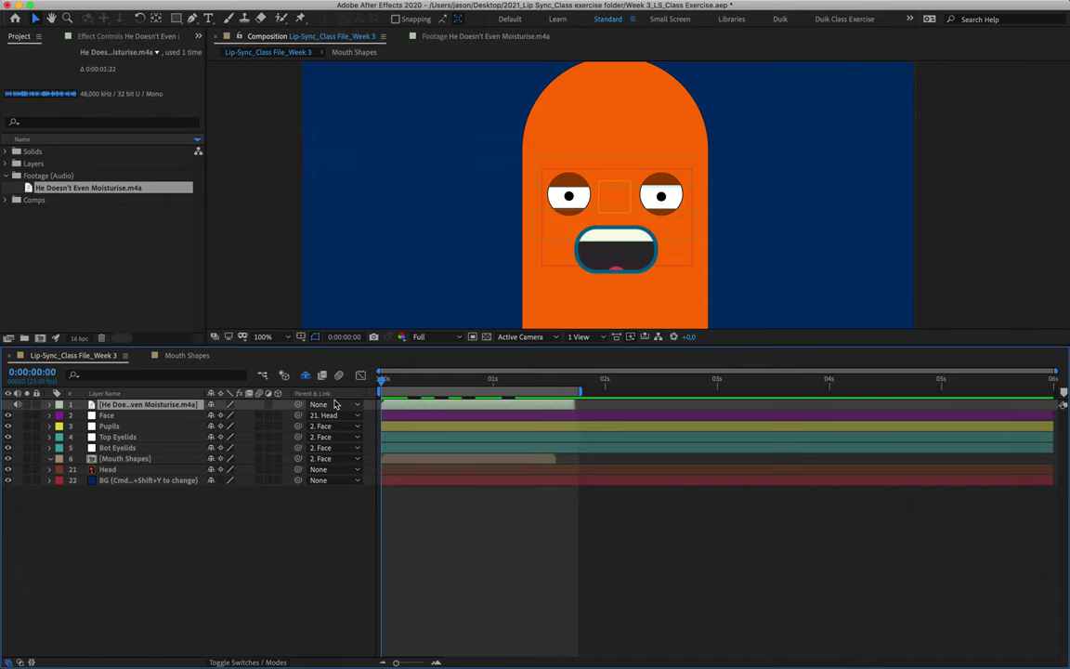
# Step: Preview the composition and scrub to where the mouth animation ends
pyautogui.press('space')
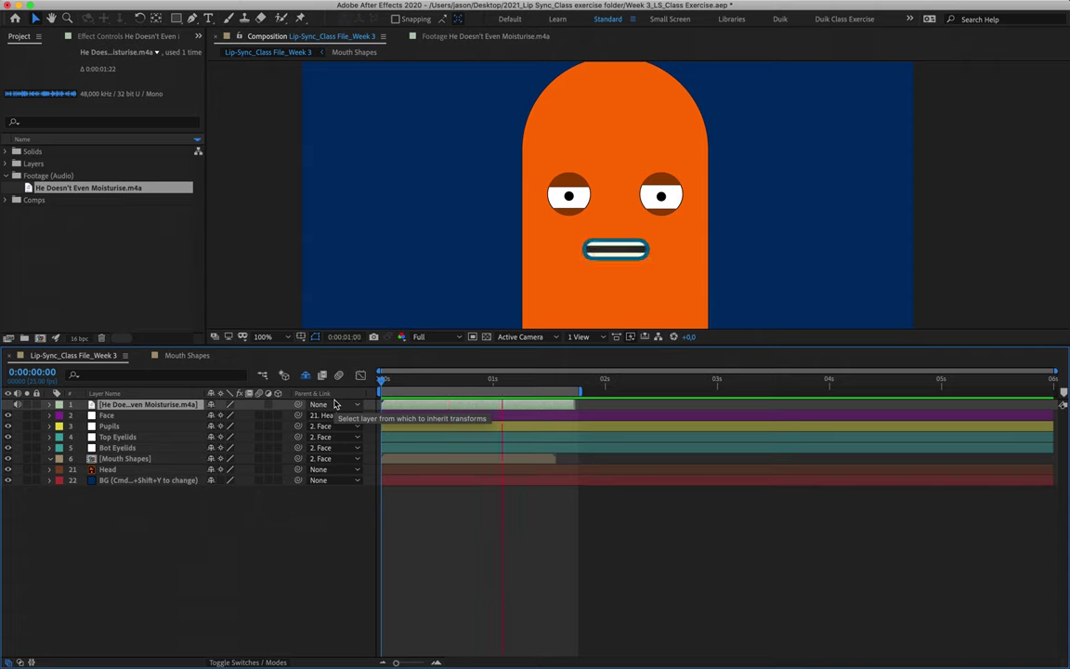
pyautogui.press('space')
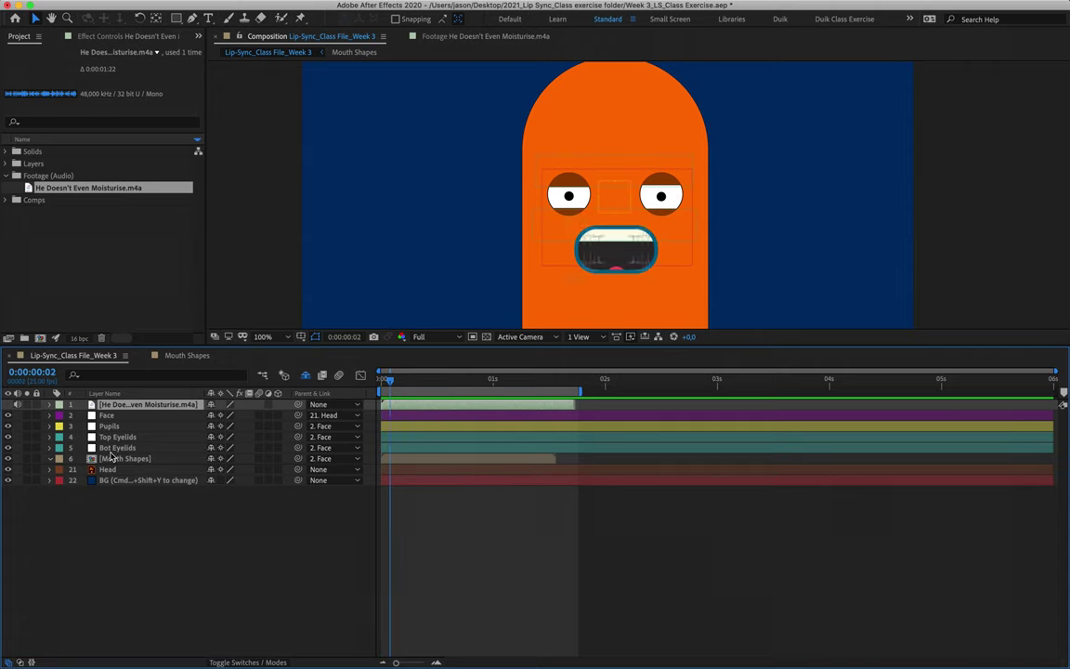
pyautogui.moveTo(395, 406); pyautogui.dragTo(373, 406)
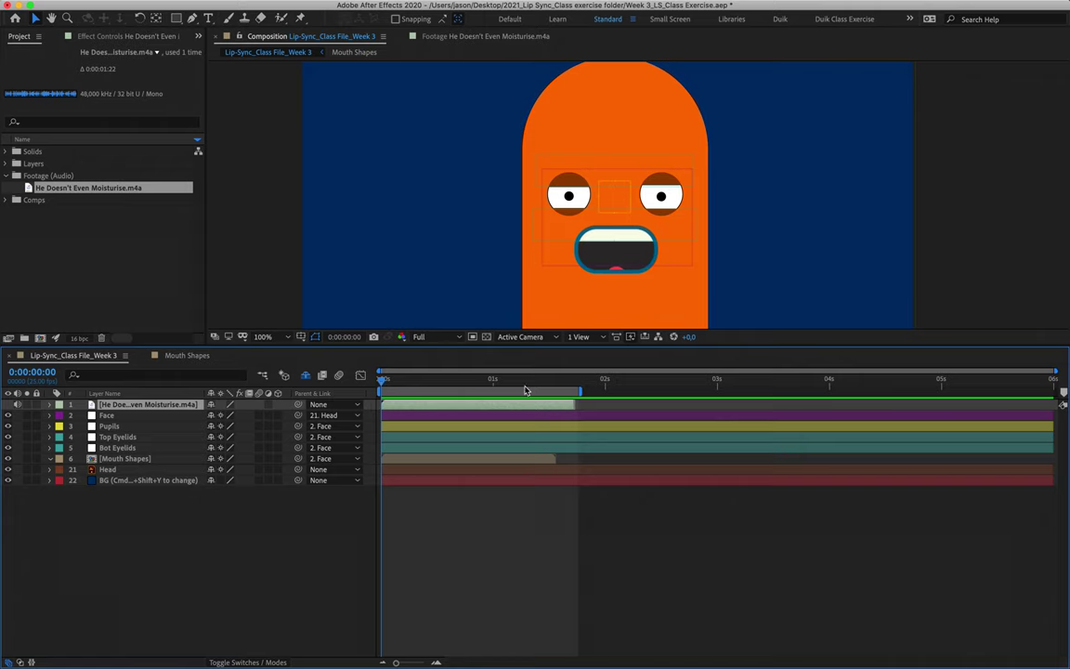
pyautogui.moveTo(526, 379); pyautogui.dragTo(531, 382)
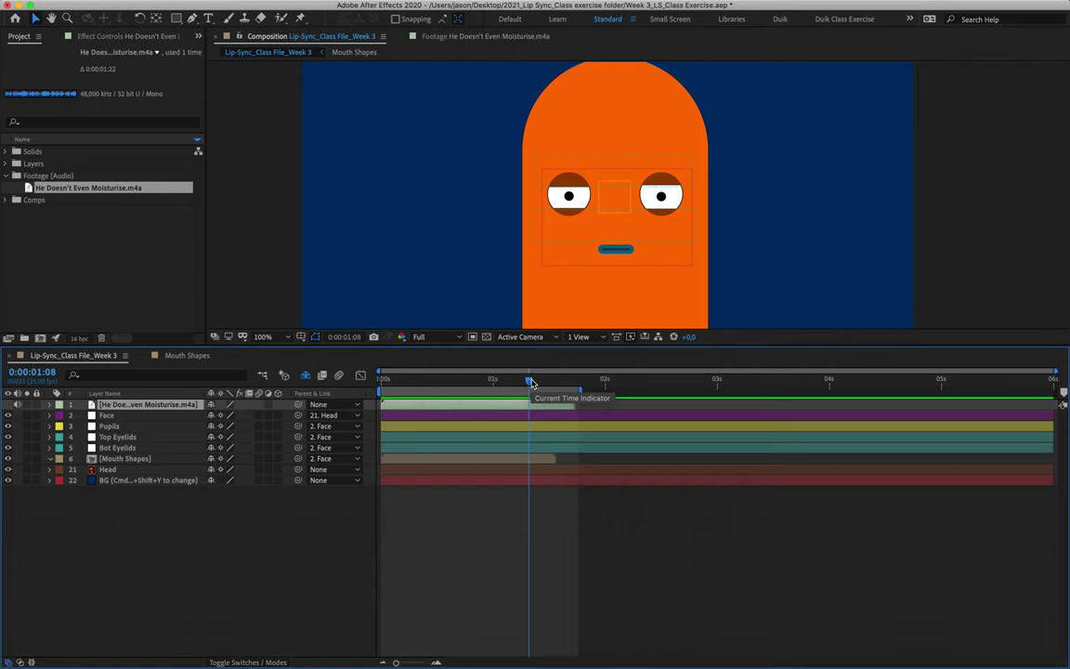
pyautogui.moveTo(530, 382); pyautogui.dragTo(580, 392)
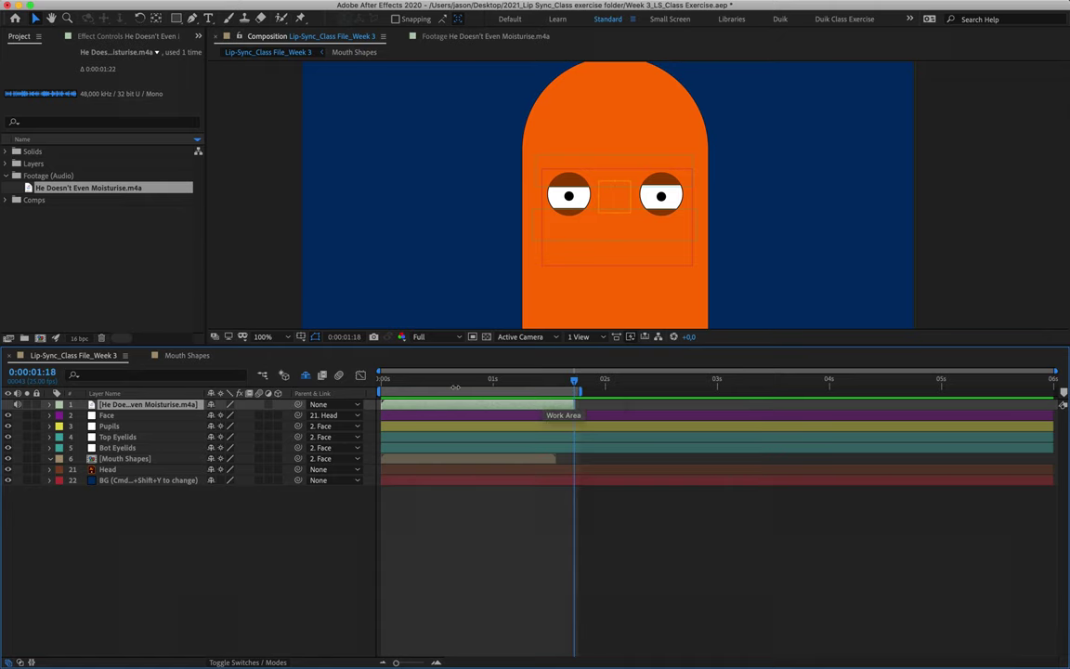
# Step: Trim the composition to the work area and preview the result
pyautogui.rightClick(476, 397)
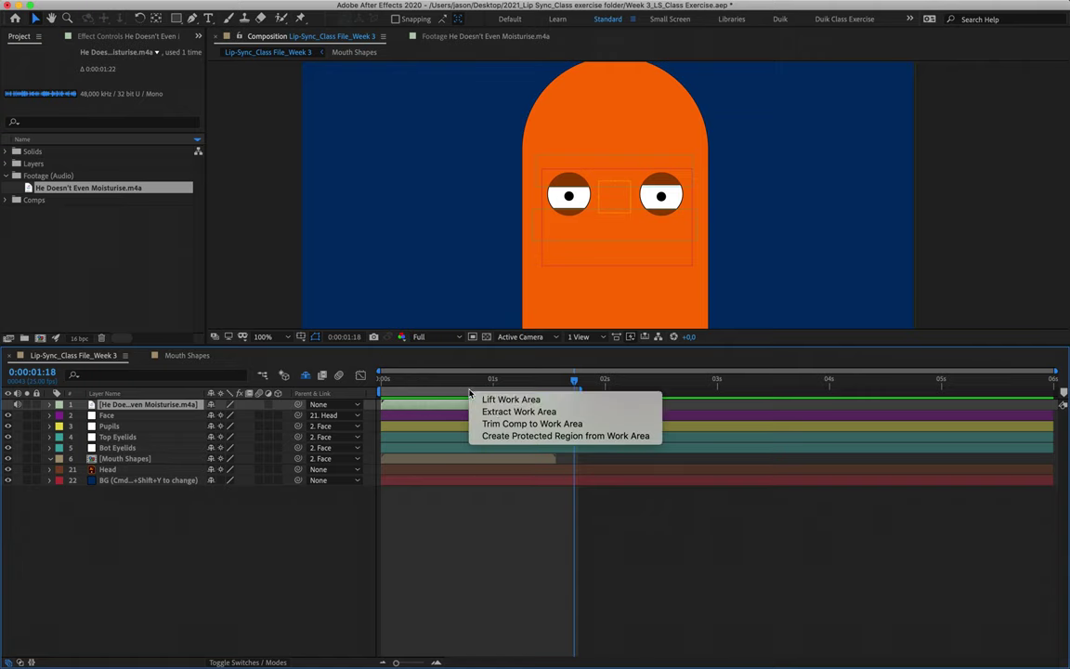
pyautogui.click(525, 425)
pyautogui.press('space')
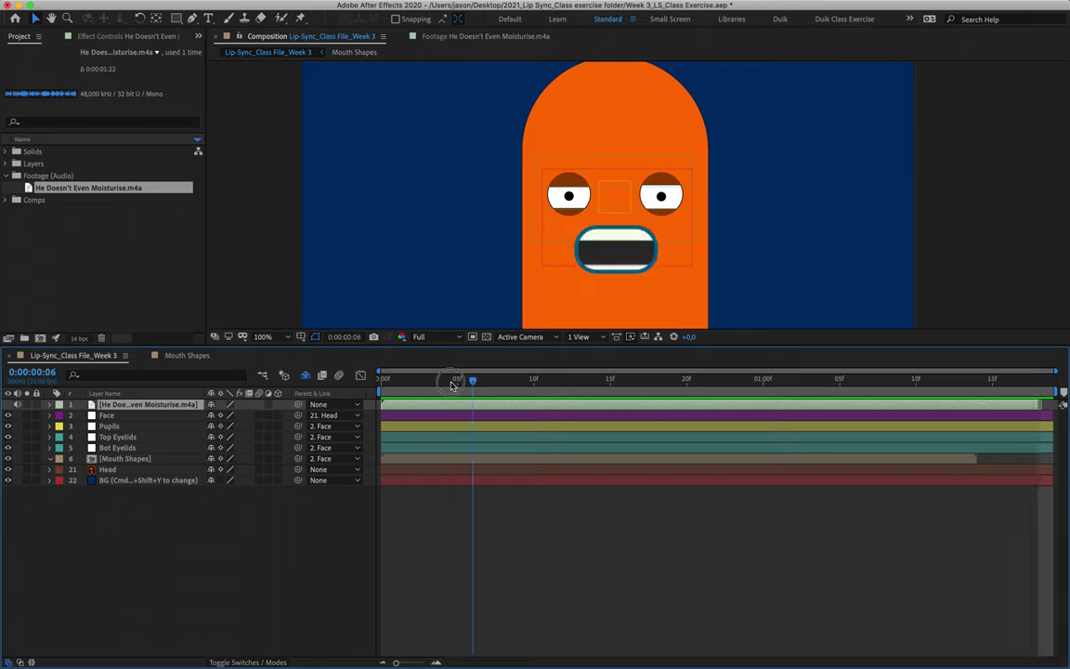
# Step: Hide the Mouth Shapes layer and reveal the audio layer's waveform with LL
pyautogui.moveTo(382, 379); pyautogui.dragTo(255, 384)
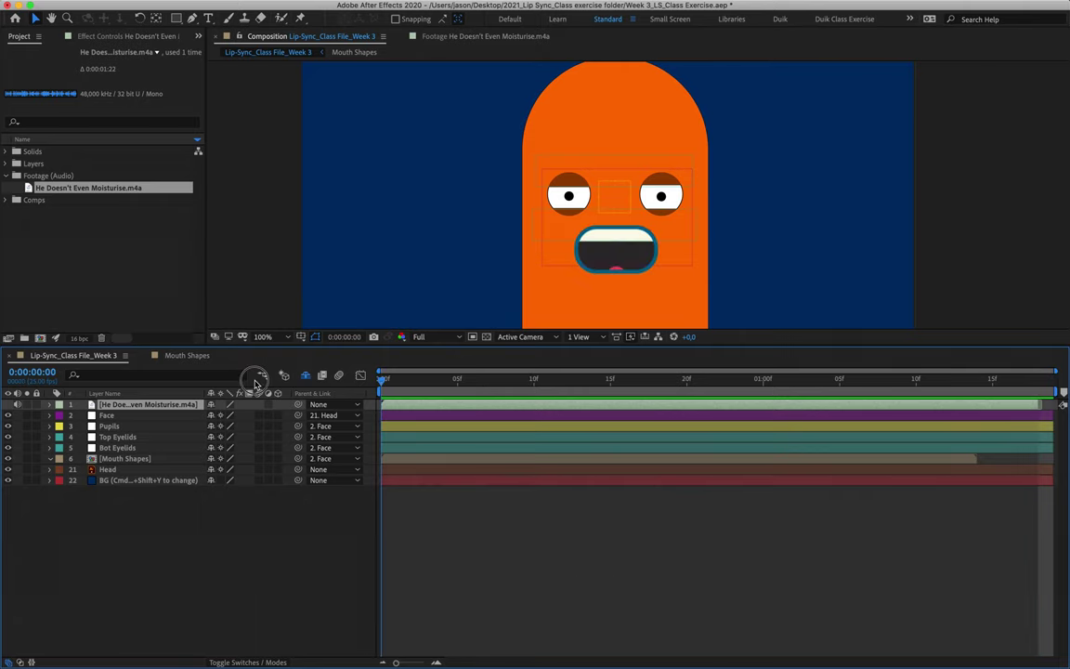
pyautogui.click(9, 459)
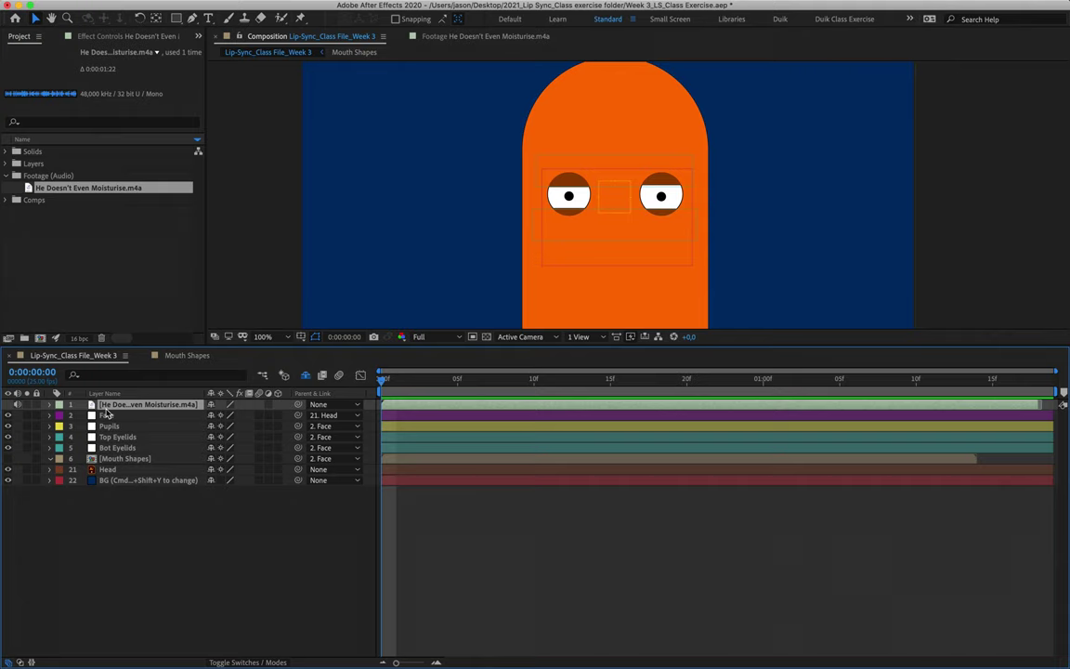
pyautogui.press('l')
pyautogui.press('l')
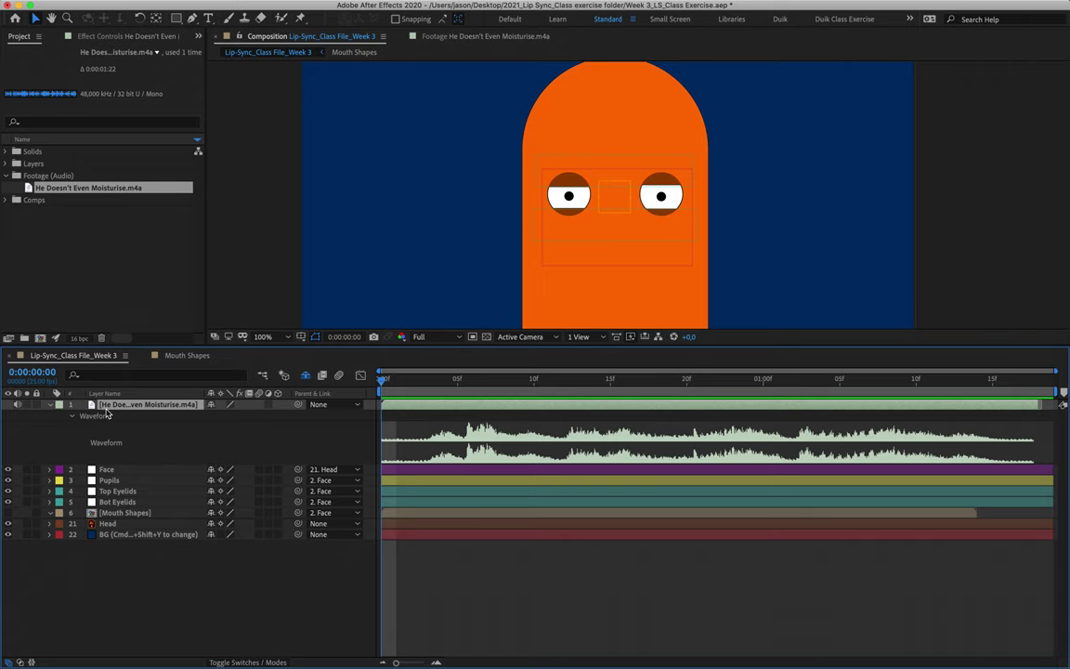
# Step: Scrub and preview the audio, then park the time at frame 3 where speech begins
pyautogui.moveTo(408, 379); pyautogui.dragTo(372, 412)
pyautogui.press('space')
pyautogui.press('space')
pyautogui.click(428, 381)
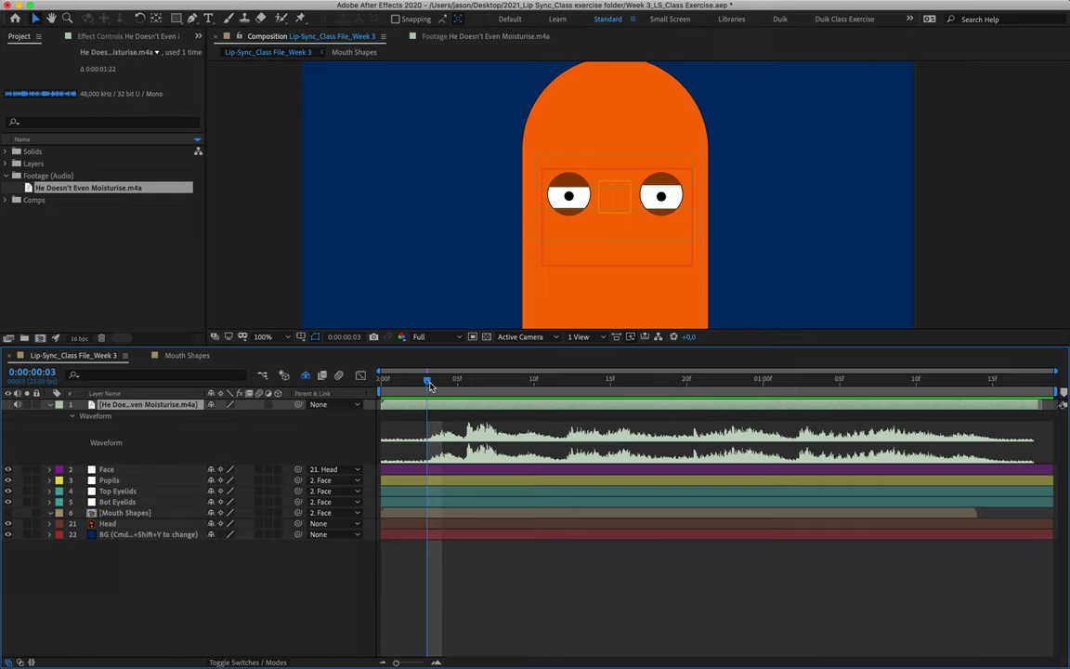
pyautogui.doubleClick(126, 512)
pyautogui.moveTo(433, 380); pyautogui.dragTo(605, 391)
pyautogui.moveTo(634, 385); pyautogui.dragTo(1043, 392)
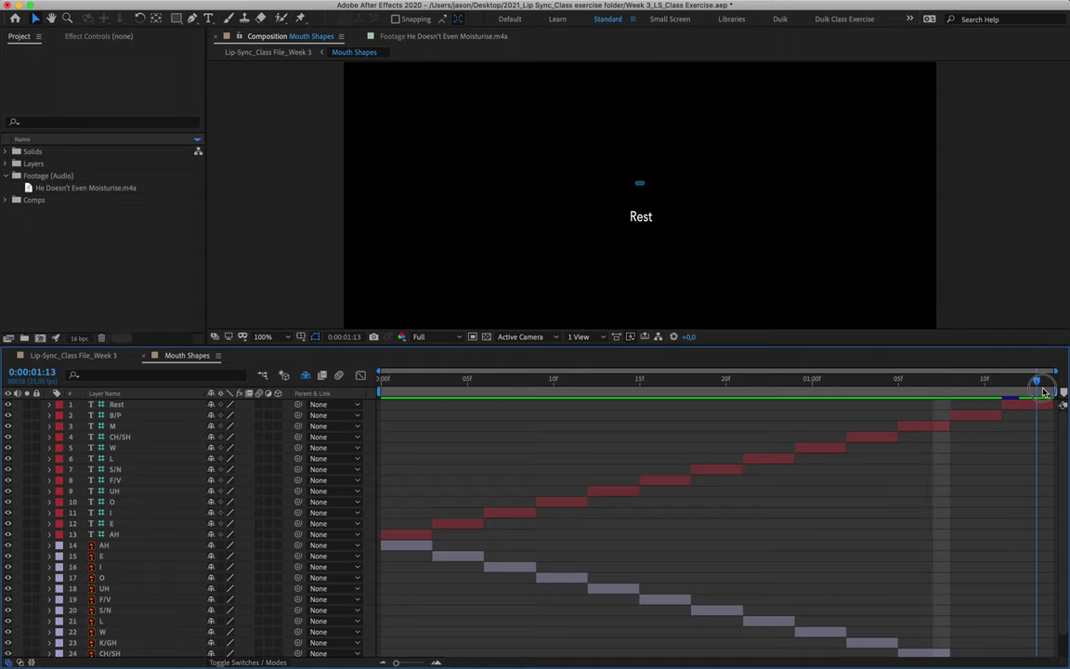
pyautogui.press('space')
pyautogui.press('space')
pyautogui.moveTo(1045, 429); pyautogui.dragTo(382, 397)
pyautogui.click(74, 356)
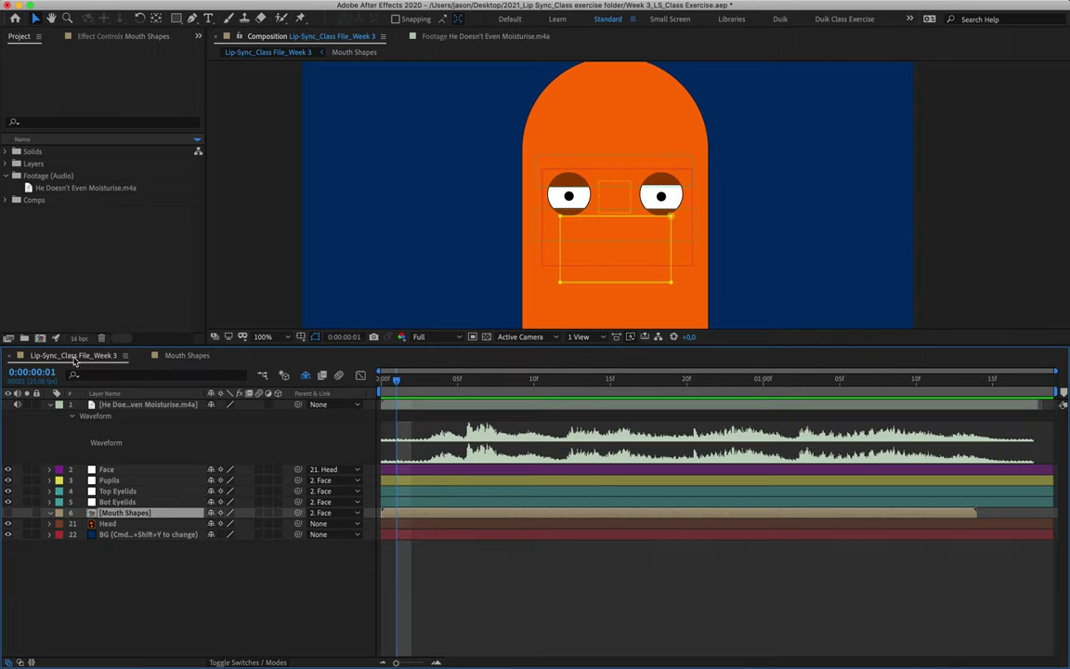
pyautogui.click(449, 569)
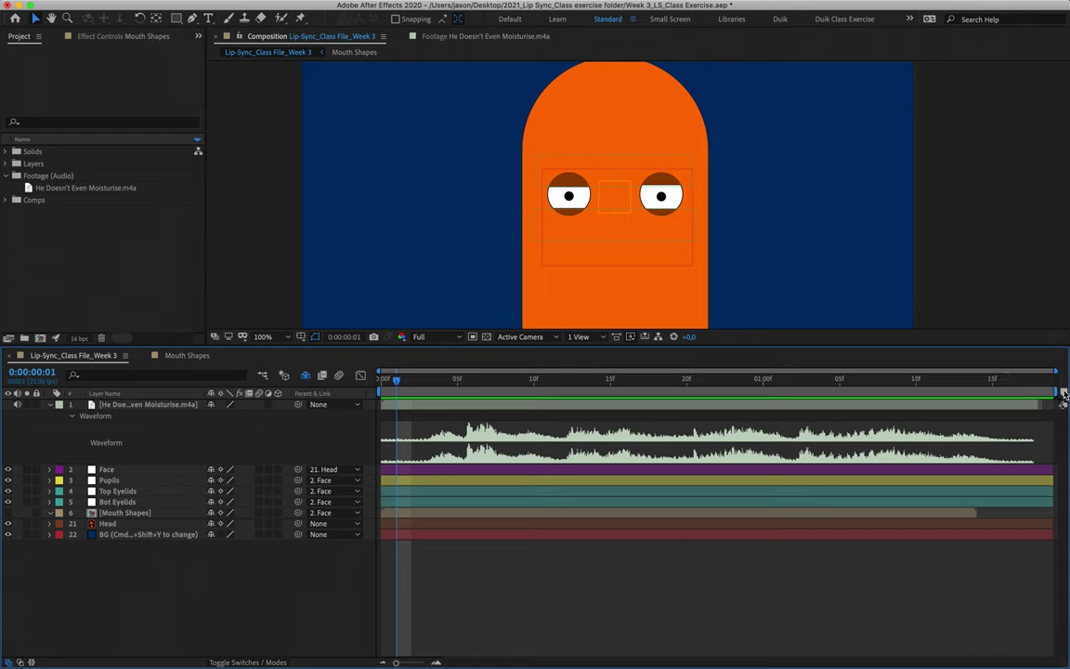
# Step: Place composition marker 1 at about frame 8, dragging extra markers 2 and 3 back off the ruler
pyautogui.moveTo(831, 381)
pyautogui.mouseDown()
pyautogui.moveTo(914, 382)
pyautogui.moveTo(844, 390)
pyautogui.mouseUp()
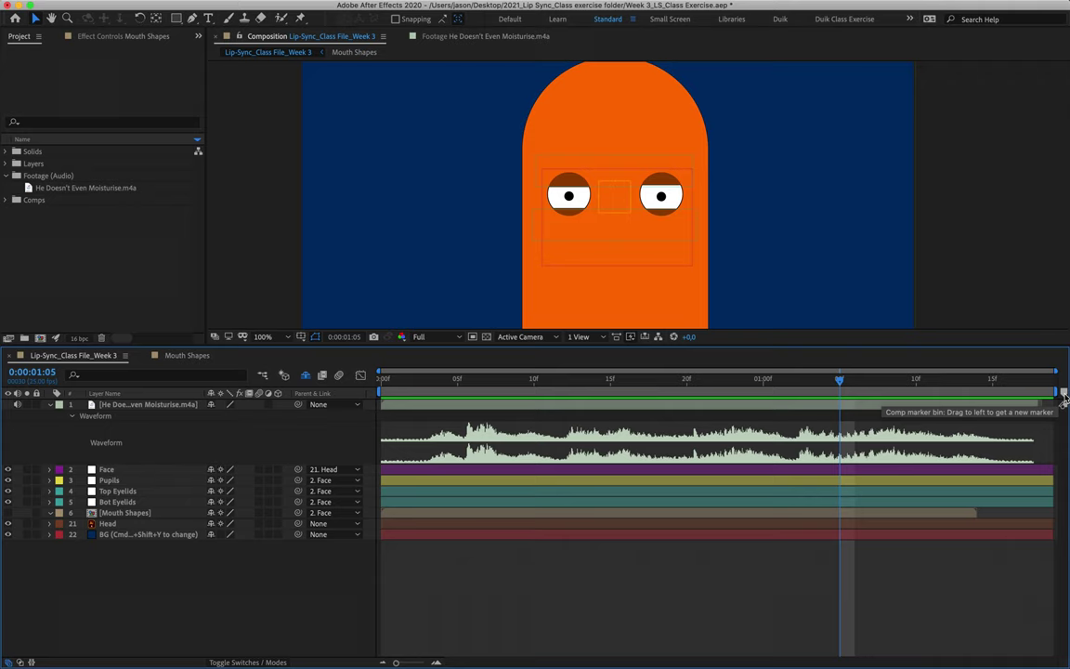
pyautogui.moveTo(1064, 397)
pyautogui.mouseDown()
pyautogui.moveTo(466, 397)
pyautogui.moveTo(508, 391)
pyautogui.mouseUp()
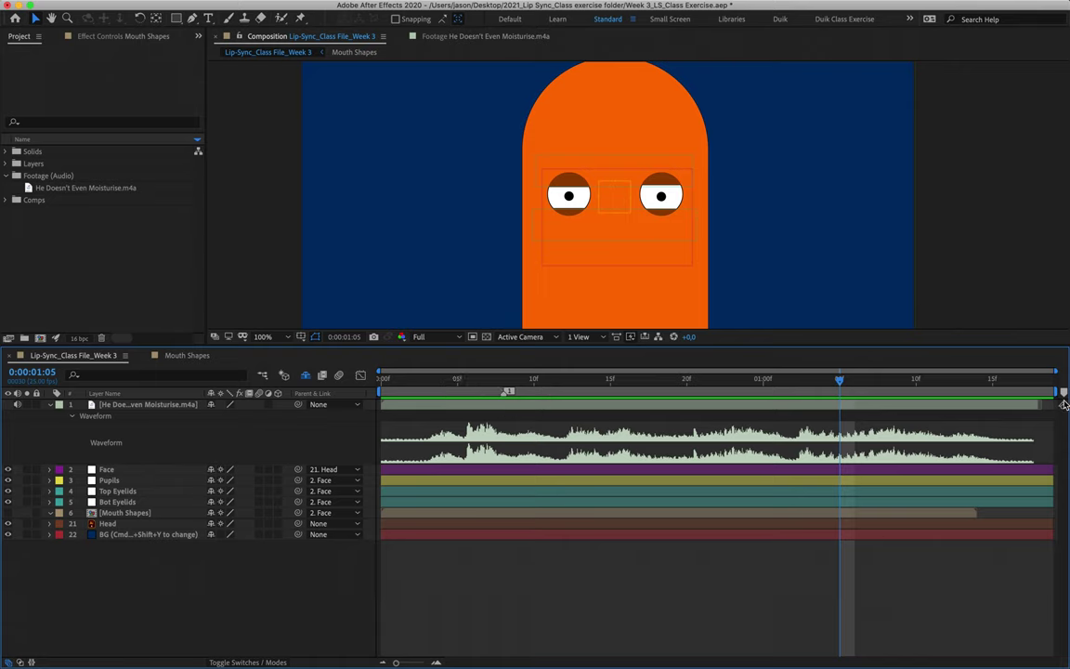
pyautogui.moveTo(842, 391)
pyautogui.mouseDown()
pyautogui.moveTo(585, 391)
pyautogui.moveTo(966, 391)
pyautogui.moveTo(510, 391)
pyautogui.moveTo(741, 391)
pyautogui.moveTo(722, 391)
pyautogui.mouseUp()
pyautogui.moveTo(1063, 392)
pyautogui.mouseDown()
pyautogui.moveTo(958, 358)
pyautogui.moveTo(843, 391)
pyautogui.mouseUp()
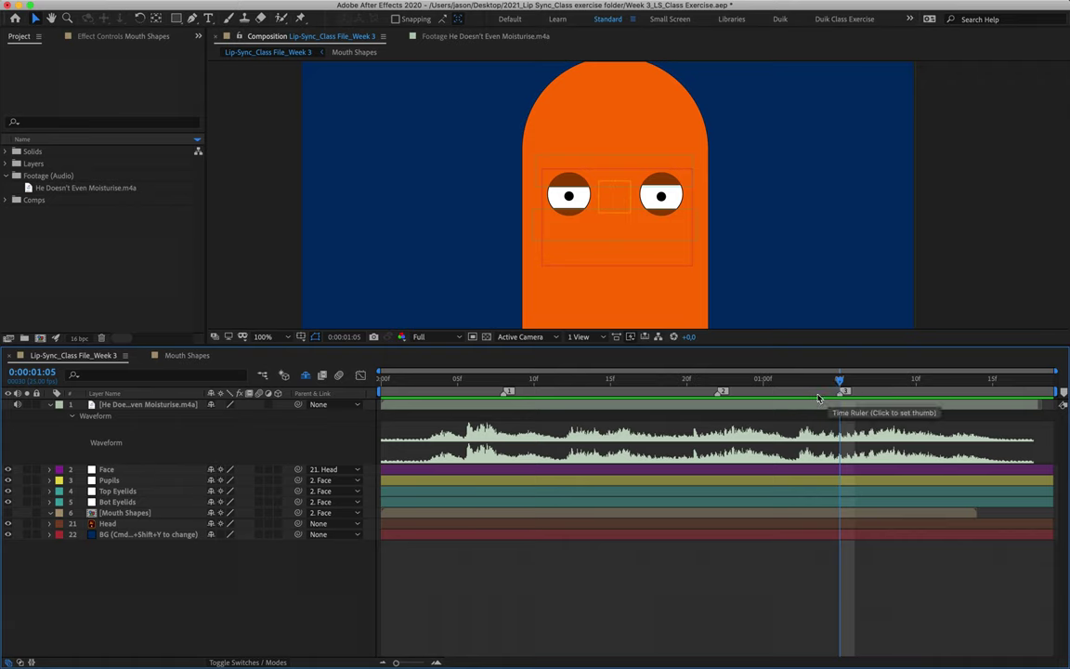
pyautogui.moveTo(841, 390)
pyautogui.mouseDown()
pyautogui.moveTo(370, 375)
pyautogui.moveTo(559, 363)
pyautogui.moveTo(908, 378)
pyautogui.moveTo(902, 393)
pyautogui.moveTo(1064, 393)
pyautogui.mouseUp()
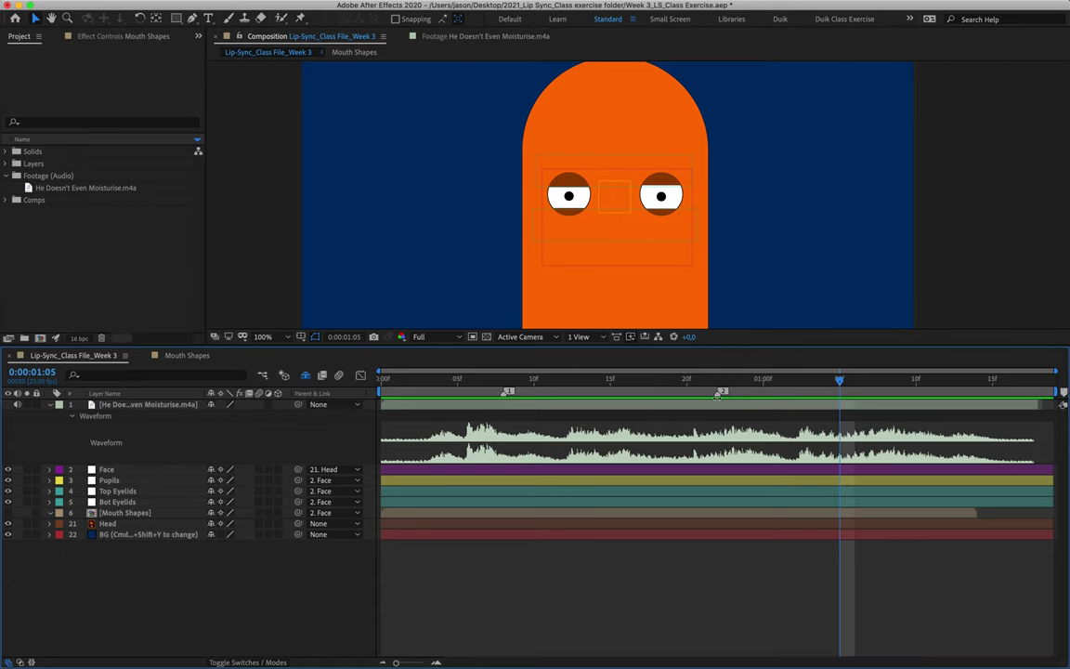
pyautogui.moveTo(720, 391); pyautogui.dragTo(1064, 393)
pyautogui.moveTo(464, 378); pyautogui.dragTo(426, 378)
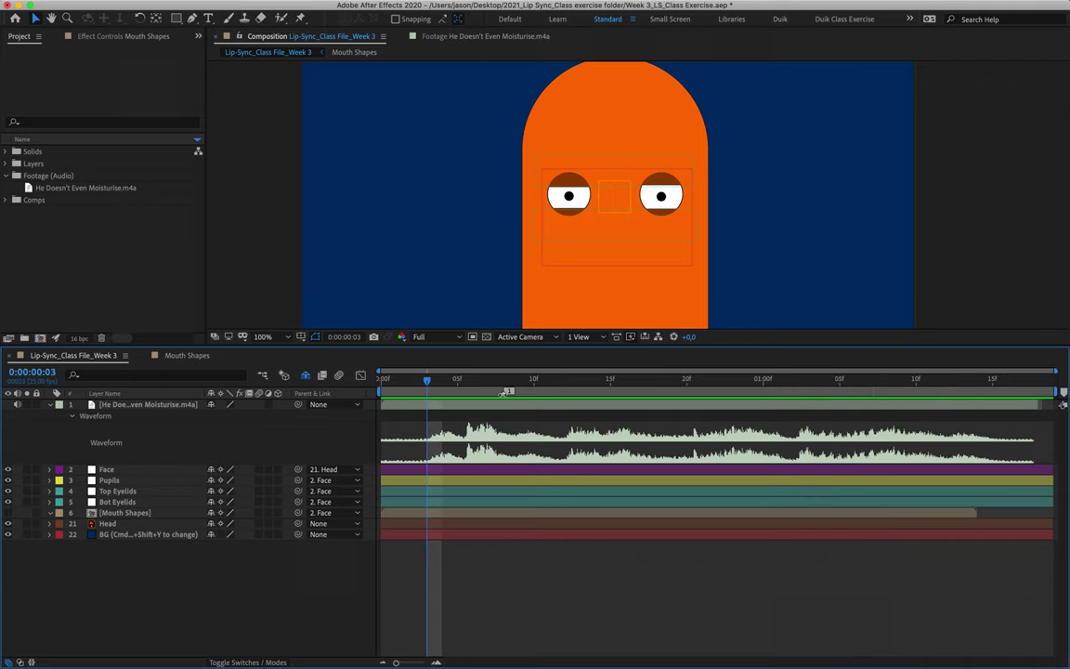
# Step: Label composition marker 1 'Uh' and scrub the audio between frames 3 and 10
pyautogui.doubleClick(507, 391)
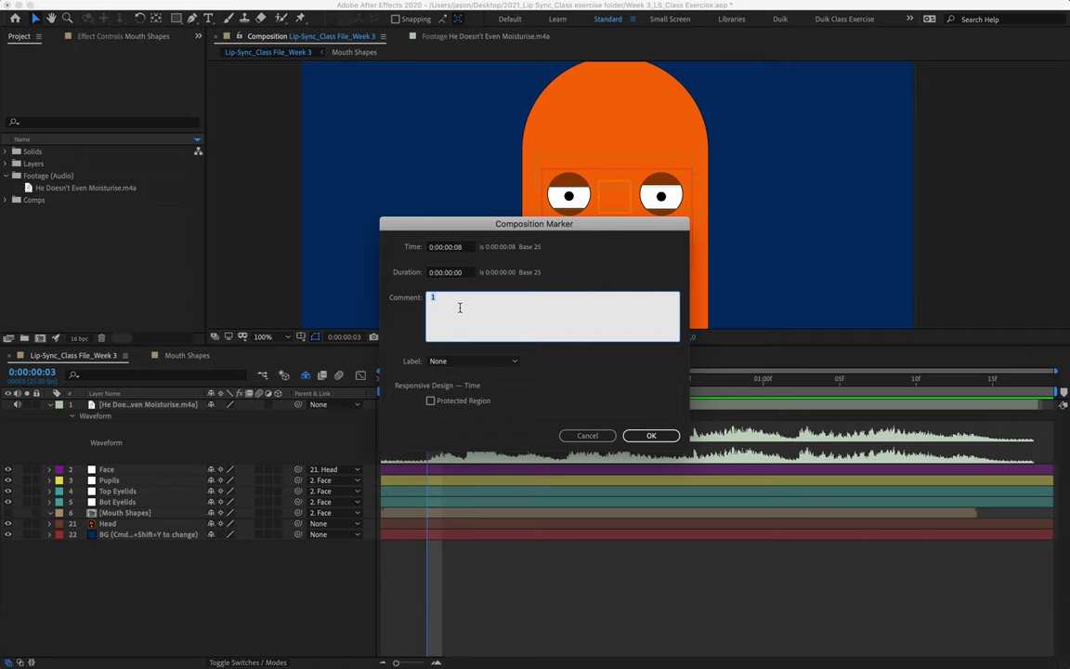
pyautogui.write('u')
pyautogui.click(658, 440)
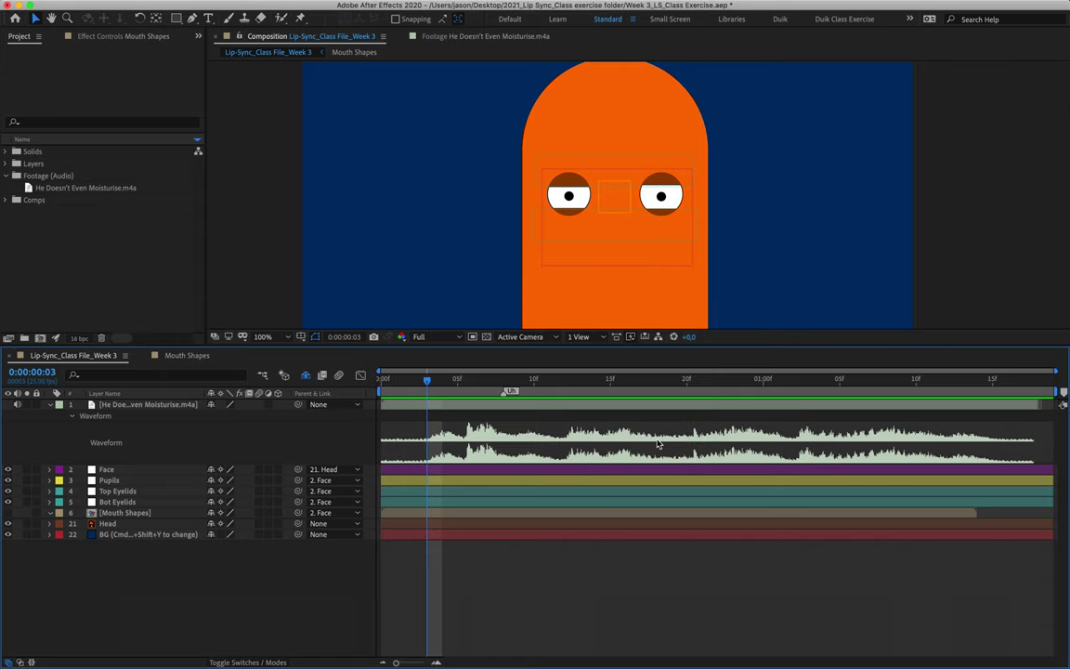
pyautogui.moveTo(492, 379); pyautogui.dragTo(534, 419)
pyautogui.moveTo(433, 420)
pyautogui.mouseDown()
pyautogui.moveTo(449, 415)
pyautogui.moveTo(429, 415)
pyautogui.mouseUp()
# Step: Add a composition marker at frame 3 with the comment 'H'
pyautogui.click(149, 514)
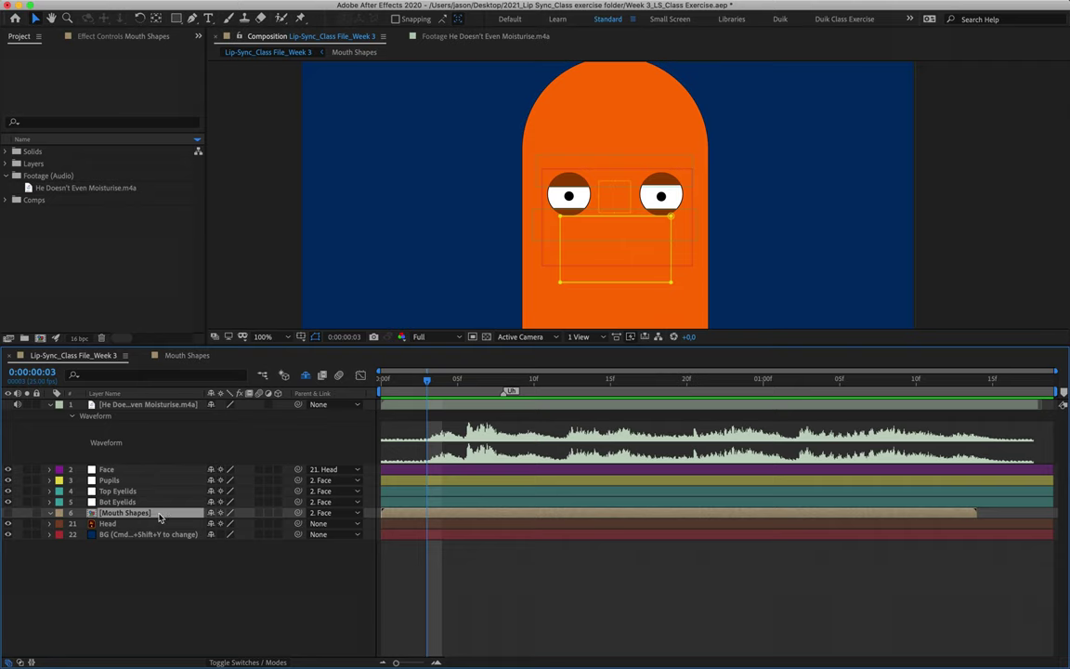
pyautogui.click(504, 382)
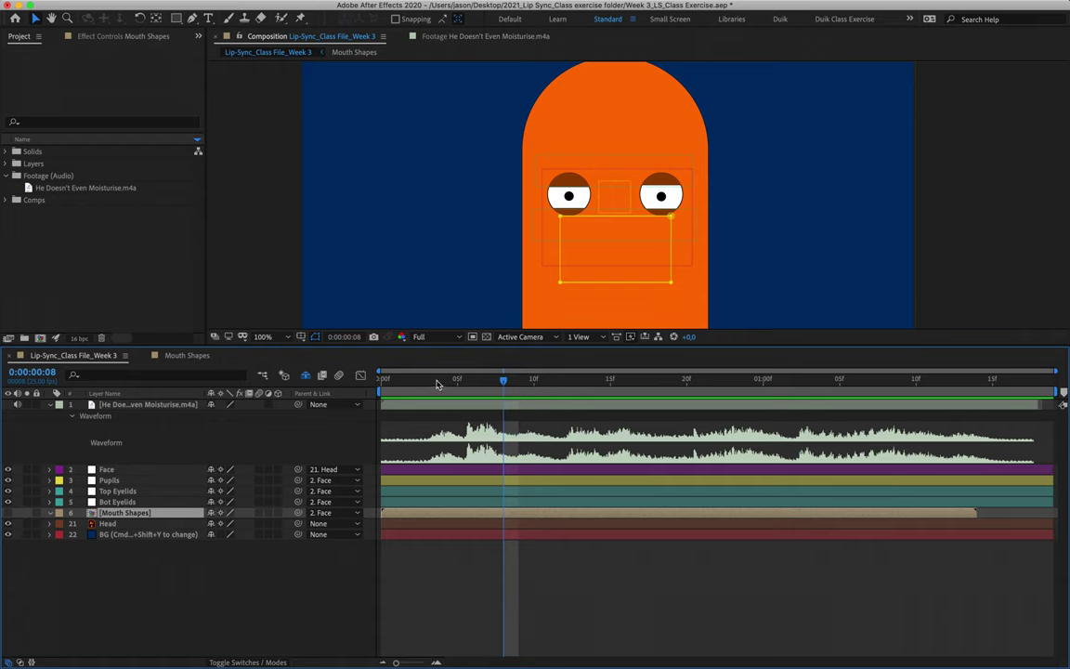
pyautogui.click(378, 381)
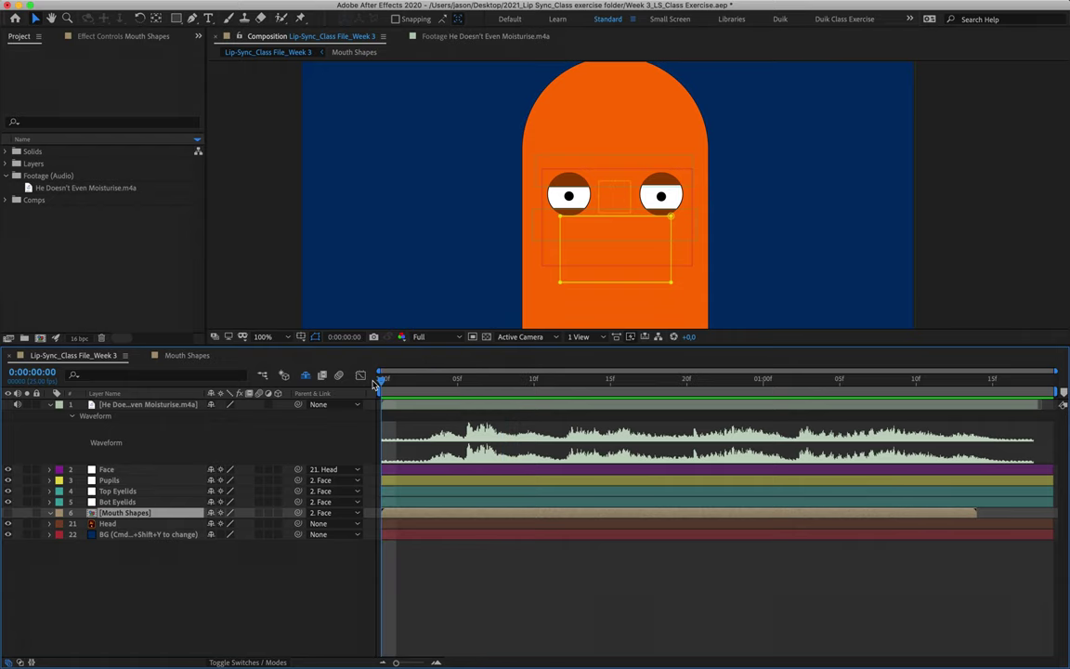
pyautogui.moveTo(377, 385); pyautogui.dragTo(427, 387)
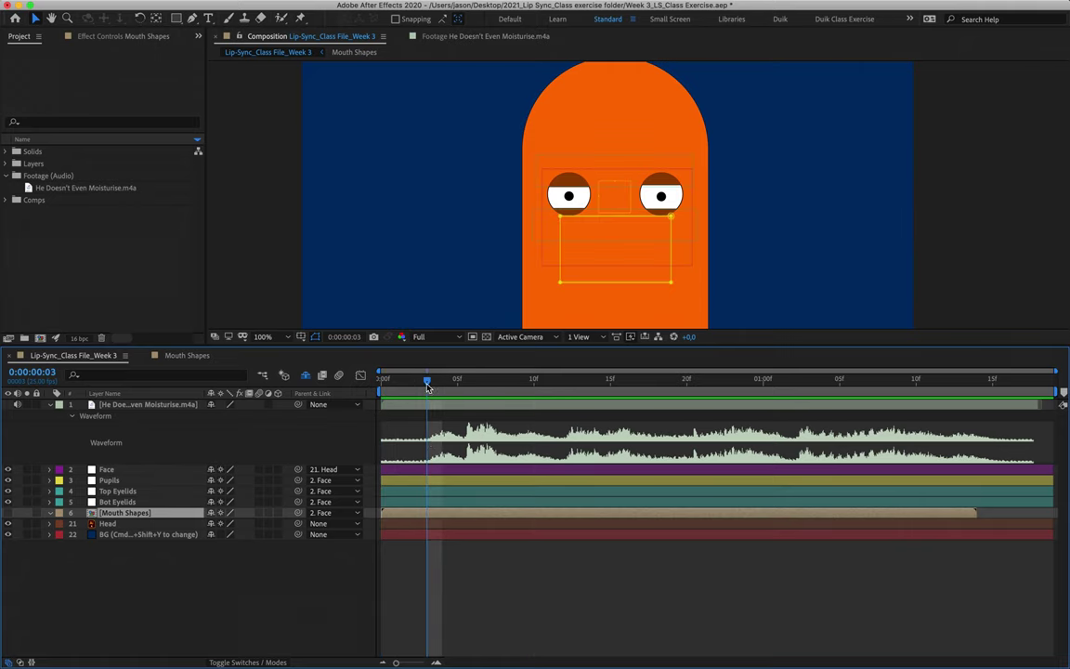
pyautogui.press('space')
pyautogui.press('space')
pyautogui.hotkey('shift', '1')
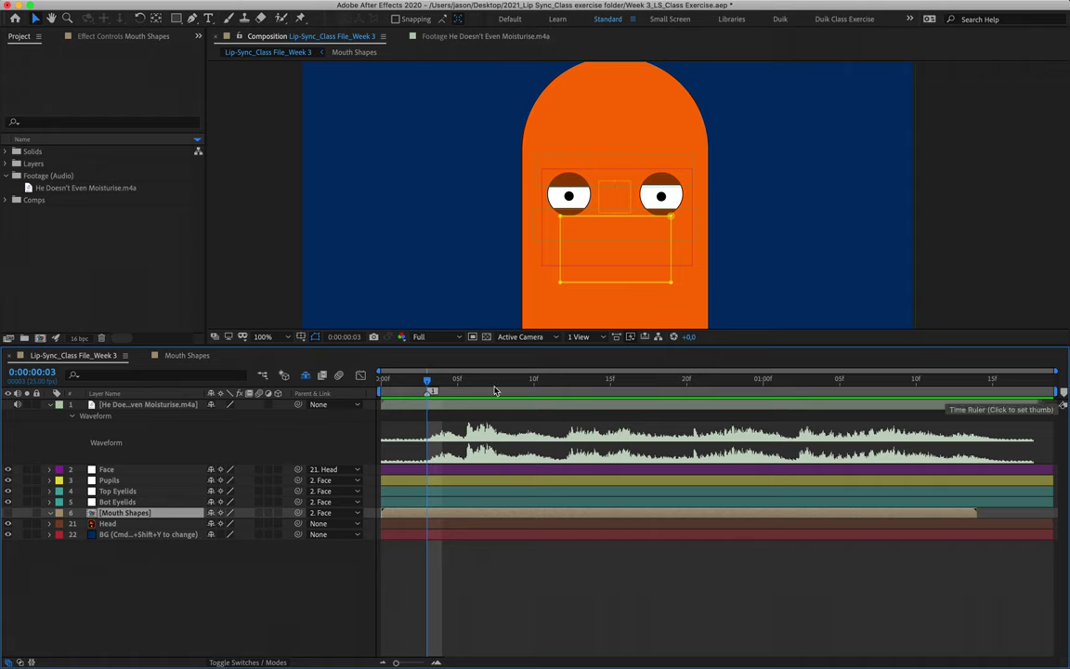
pyautogui.doubleClick(429, 393)
pyautogui.write('H')
pyautogui.click(649, 434)
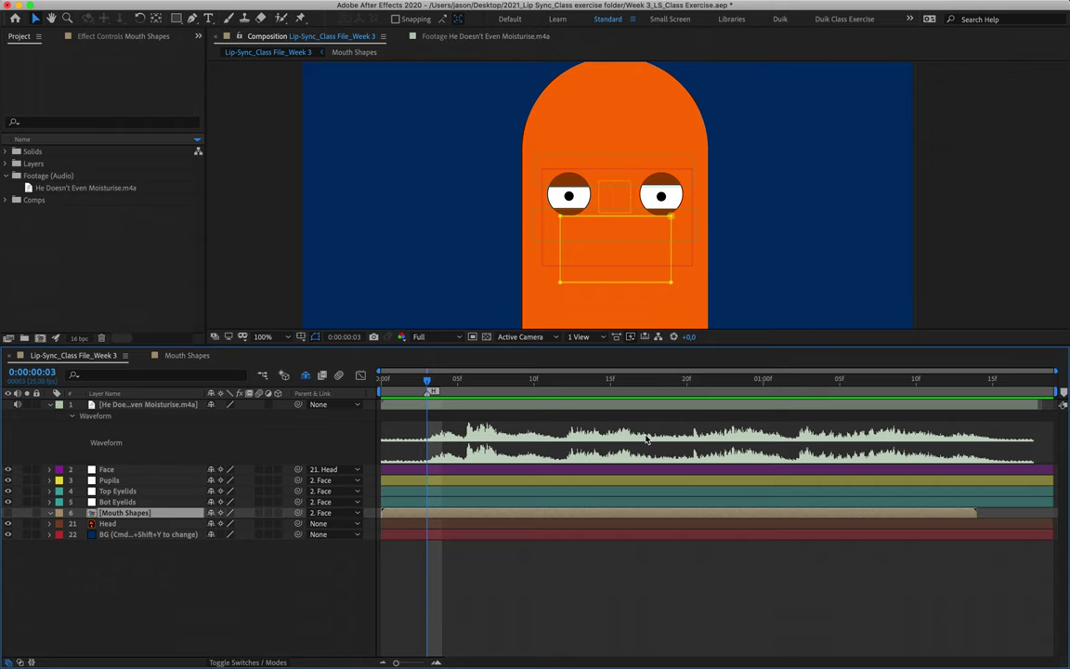
# Step: Scrub and preview the opening audio around frames 3 to 5
pyautogui.press('super+shift+h')
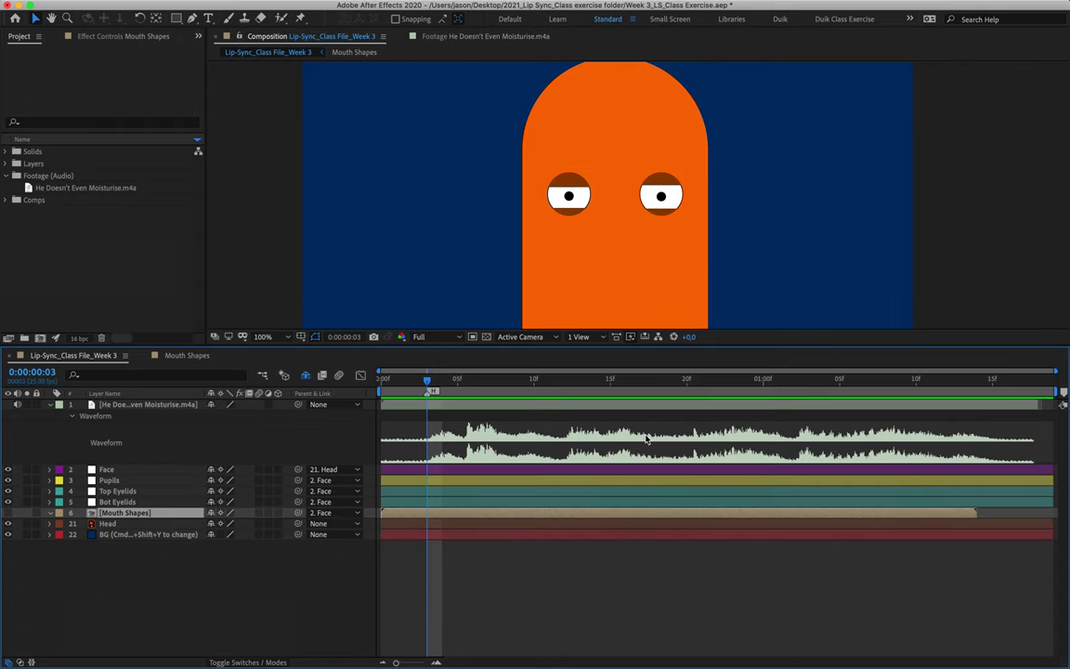
pyautogui.press('super+shift+h')
pyautogui.moveTo(565, 381); pyautogui.dragTo(443, 383)
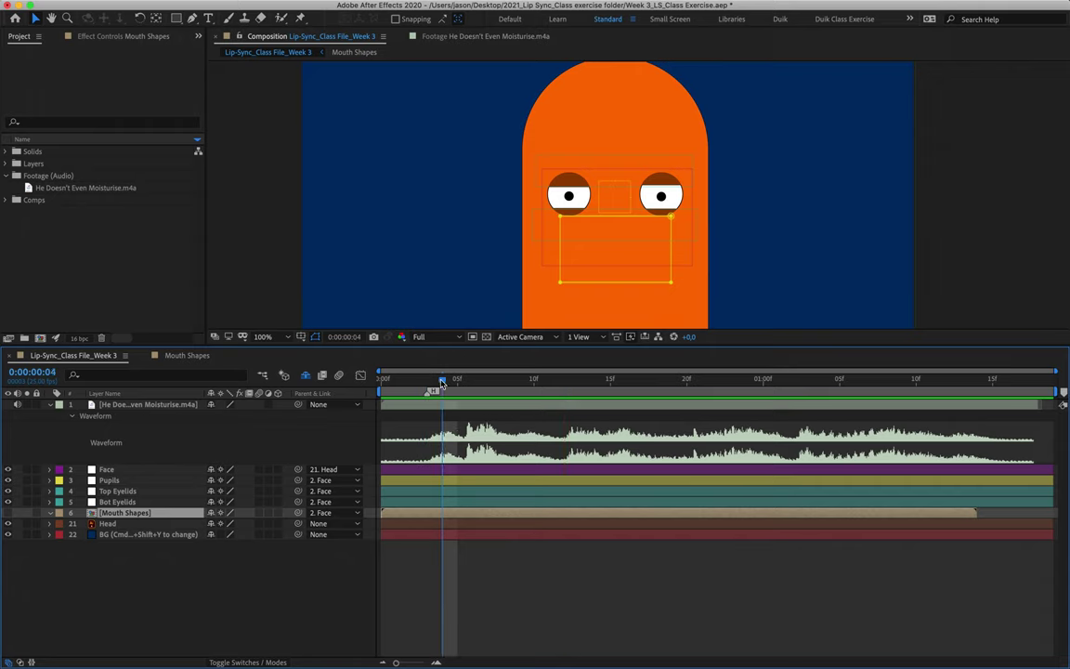
pyautogui.press('super+shift+h')
pyautogui.press('super+shift+h')
pyautogui.click(459, 381)
pyautogui.press('space')
pyautogui.press('space')
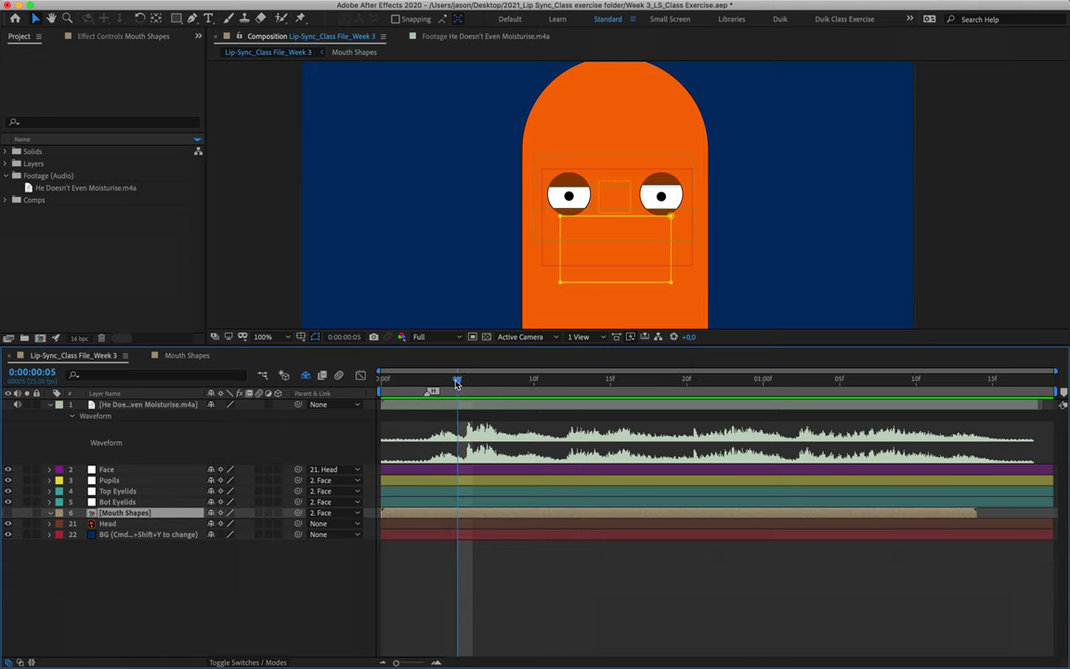
pyautogui.click(442, 381)
pyautogui.moveTo(437, 382)
pyautogui.mouseDown()
pyautogui.moveTo(459, 381)
pyautogui.moveTo(433, 386)
pyautogui.mouseUp()
pyautogui.press('space')
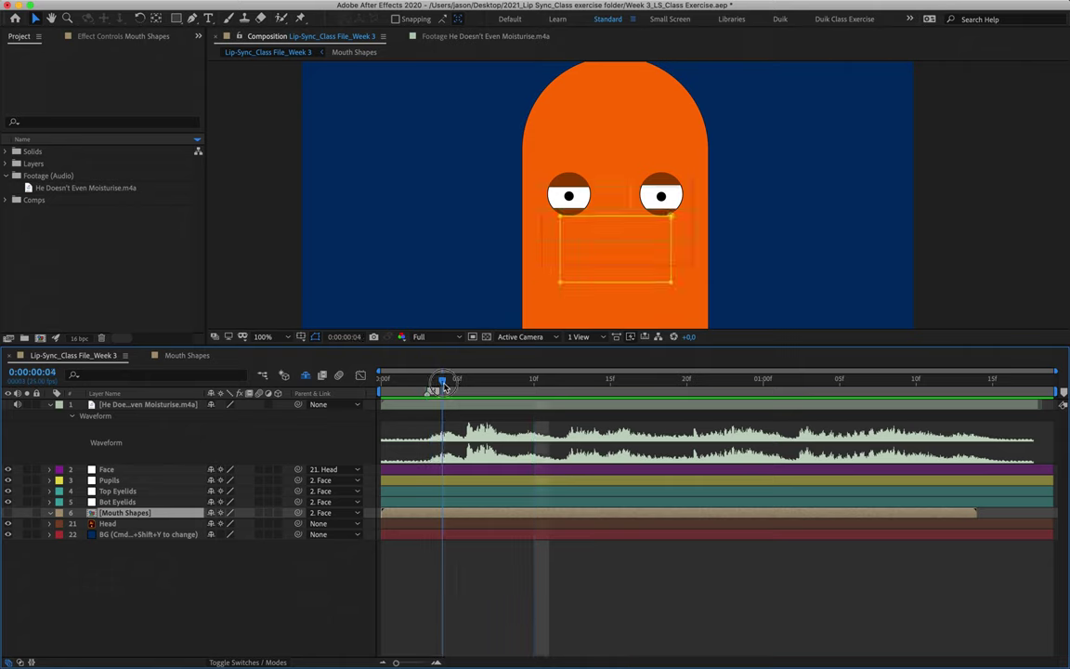
pyautogui.press('space')
pyautogui.click(454, 382)
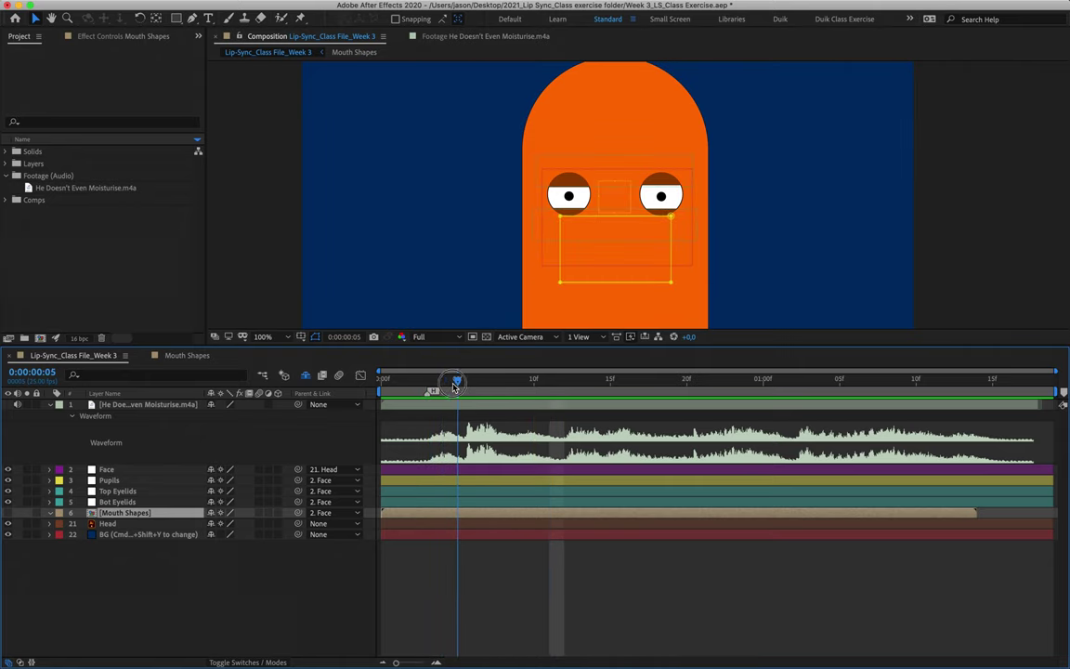
pyautogui.press('space')
pyautogui.press('space')
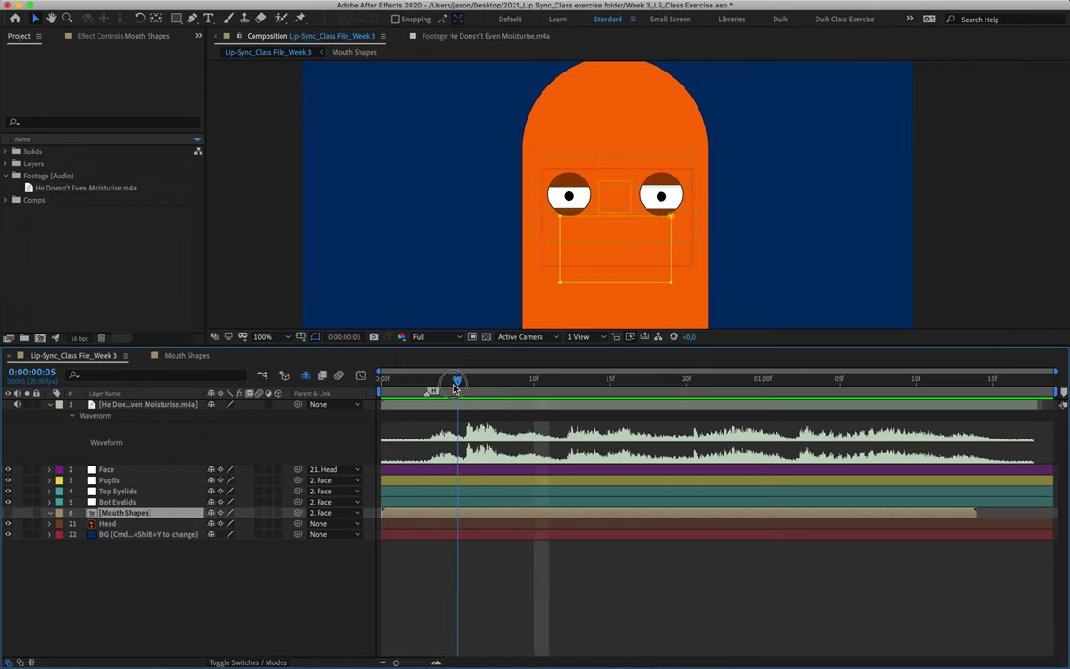
# Step: Add markers commented 'D' at frame 5 and 'M' at frame 4
pyautogui.hotkey('shift', '1')
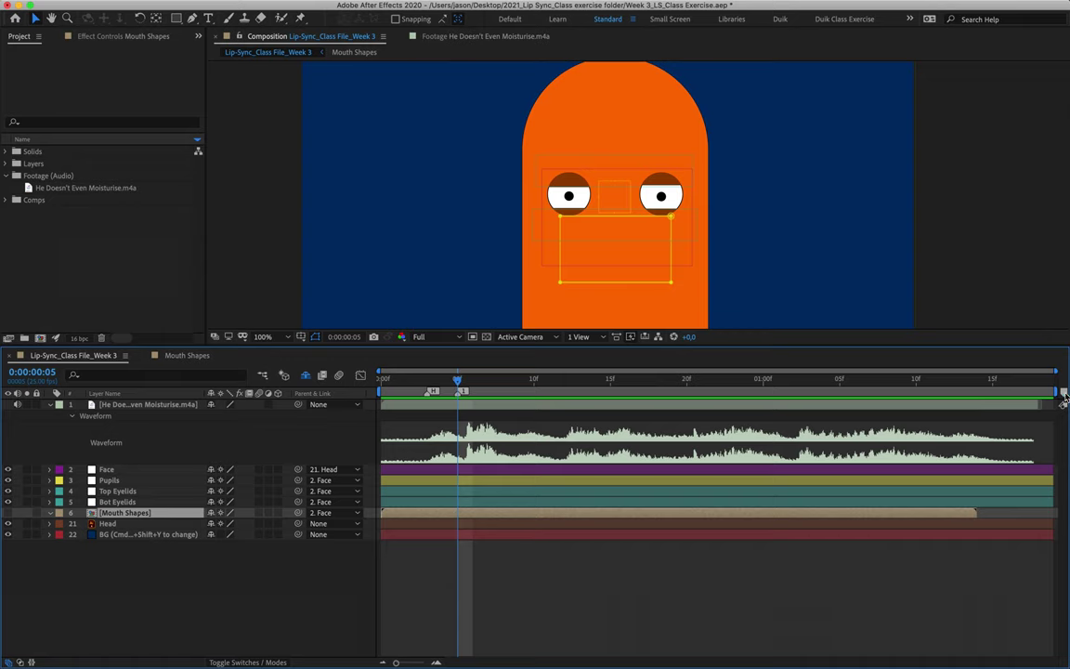
pyautogui.doubleClick(460, 391)
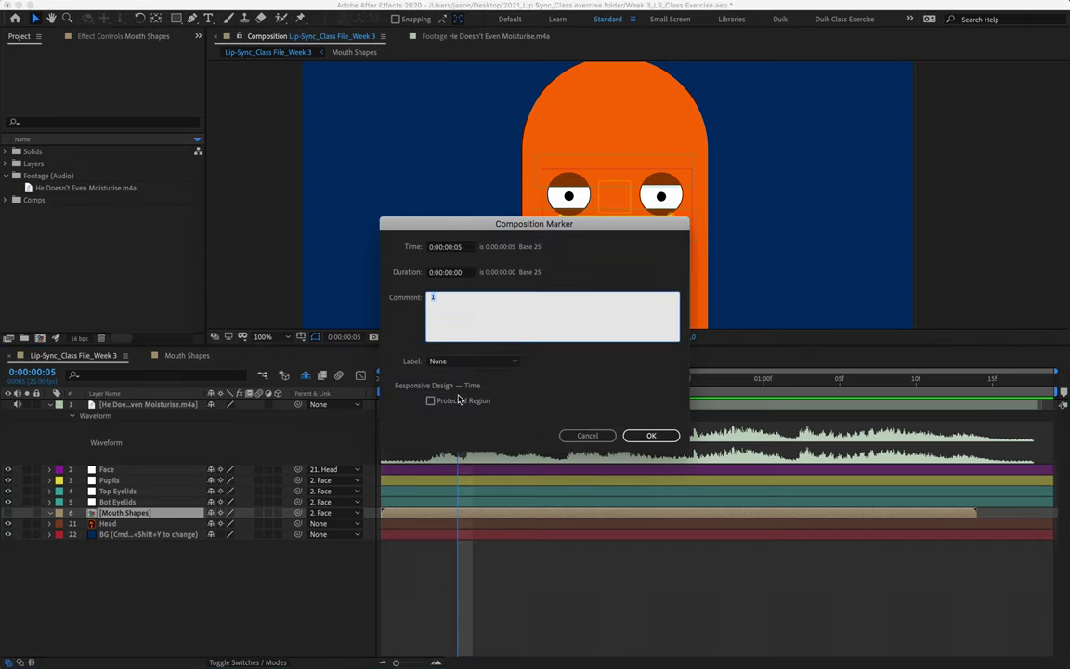
pyautogui.write('D')
pyautogui.click(649, 436)
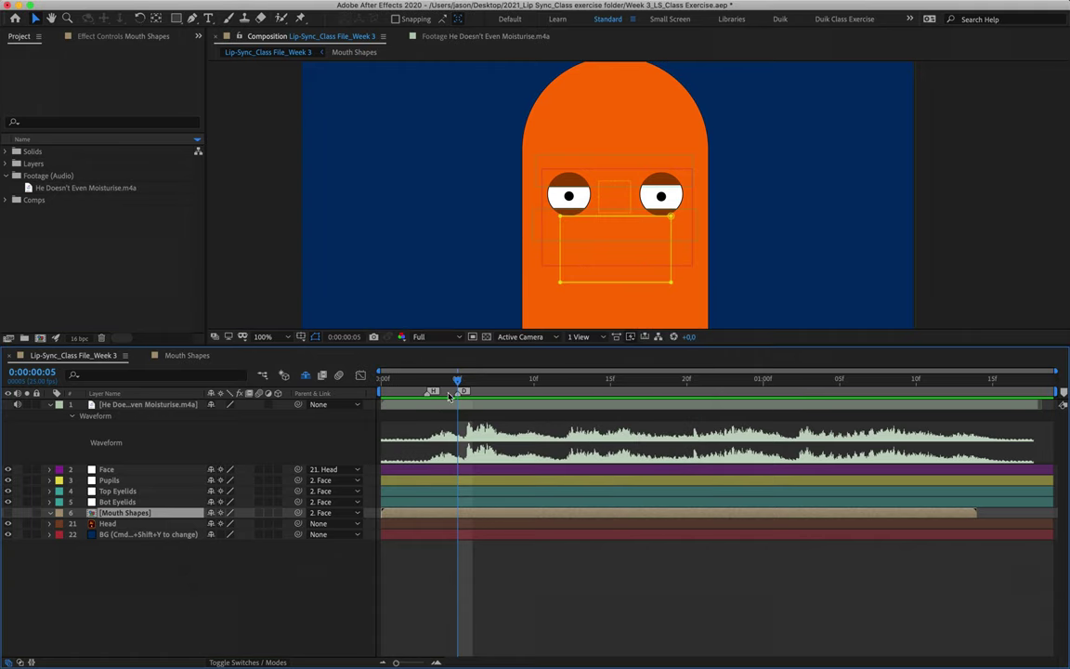
pyautogui.moveTo(460, 387)
pyautogui.mouseDown()
pyautogui.moveTo(427, 385)
pyautogui.moveTo(451, 385)
pyautogui.mouseUp()
pyautogui.press('KP_Multiply')
pyautogui.doubleClick(443, 390)
pyautogui.write('M')
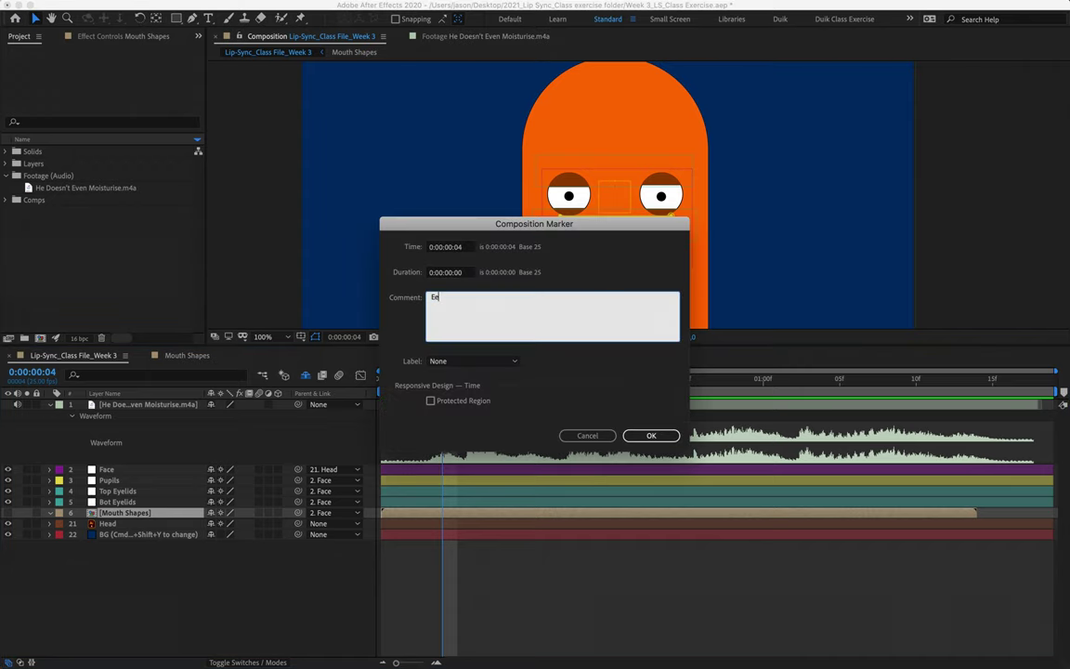
pyautogui.click(651, 435)
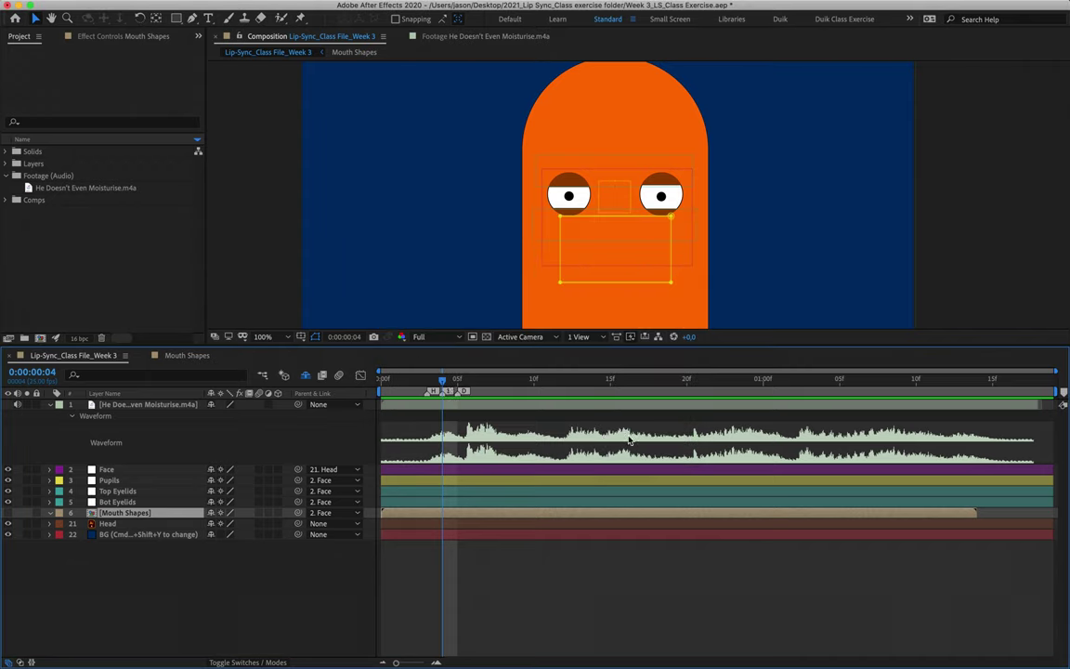
# Step: Add a composition marker at frame 6 with the comment 'Uh'
pyautogui.click(457, 381)
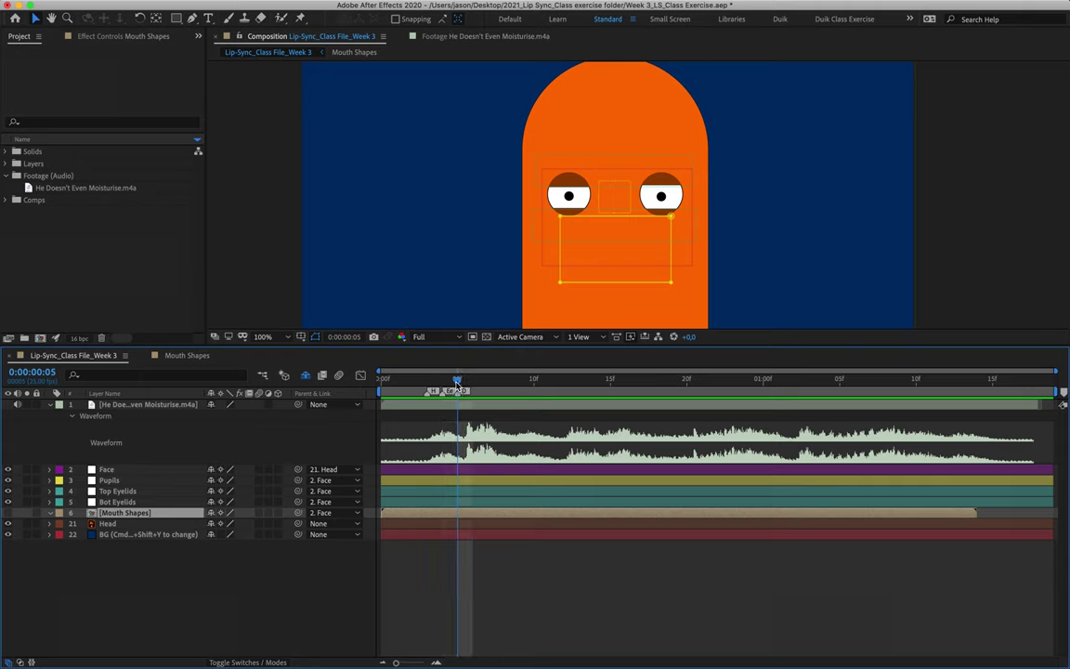
pyautogui.moveTo(457, 381); pyautogui.dragTo(474, 384)
pyautogui.hotkey('shift', '1')
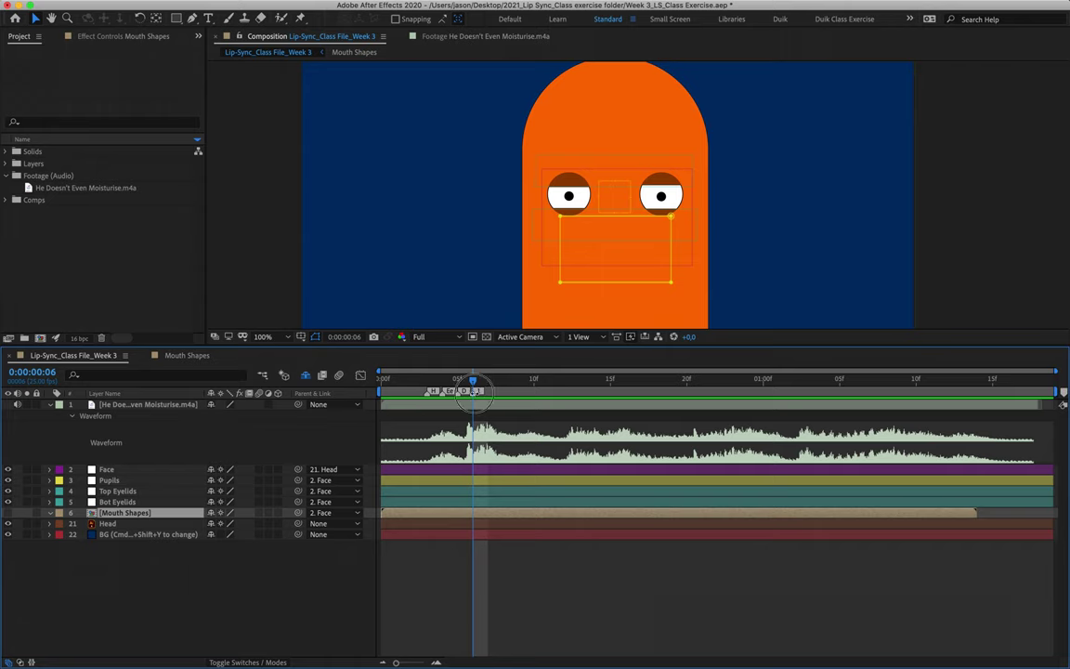
pyautogui.doubleClick(474, 390)
pyautogui.write('Uh')
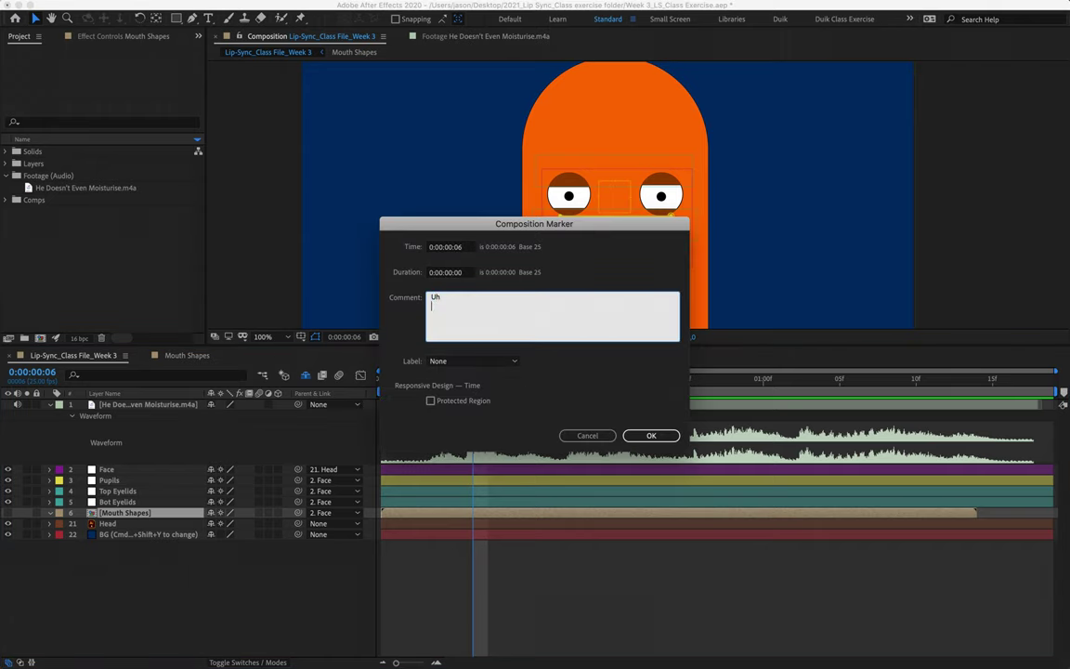
pyautogui.click(650, 435)
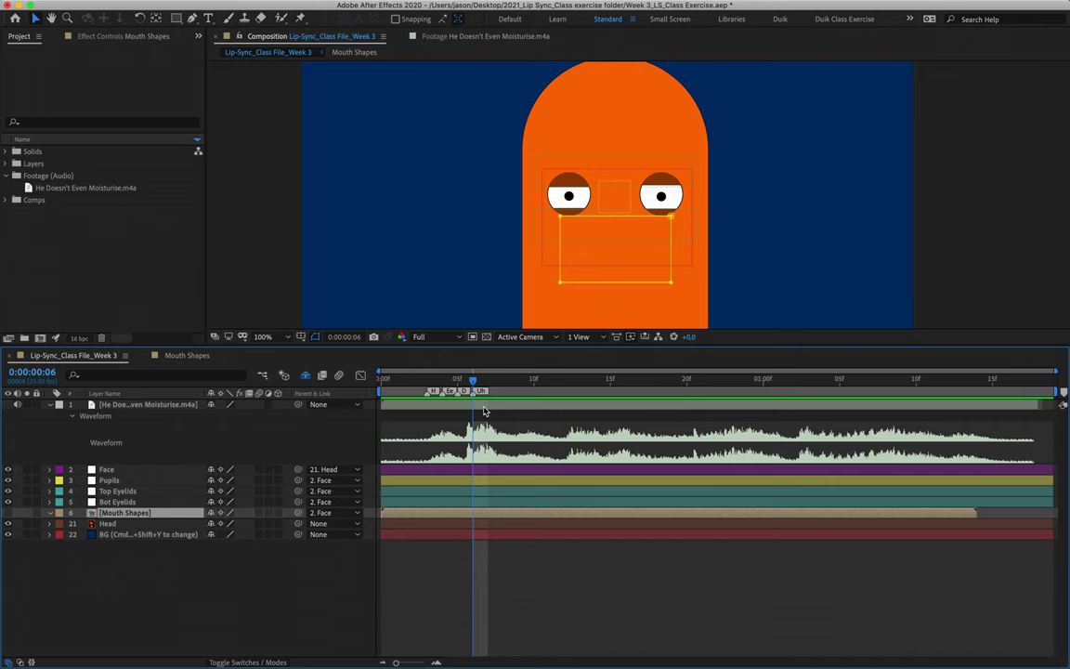
# Step: Add an 'N' marker at frame 8 and preview the audio against the markers
pyautogui.click(488, 379)
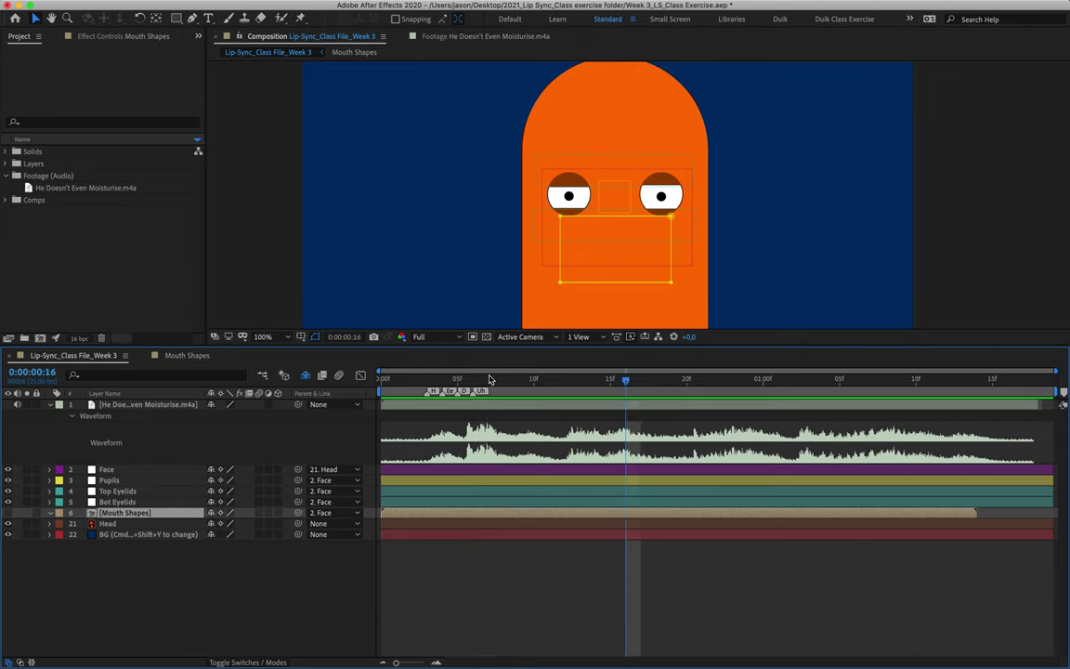
pyautogui.moveTo(488, 379); pyautogui.dragTo(503, 390)
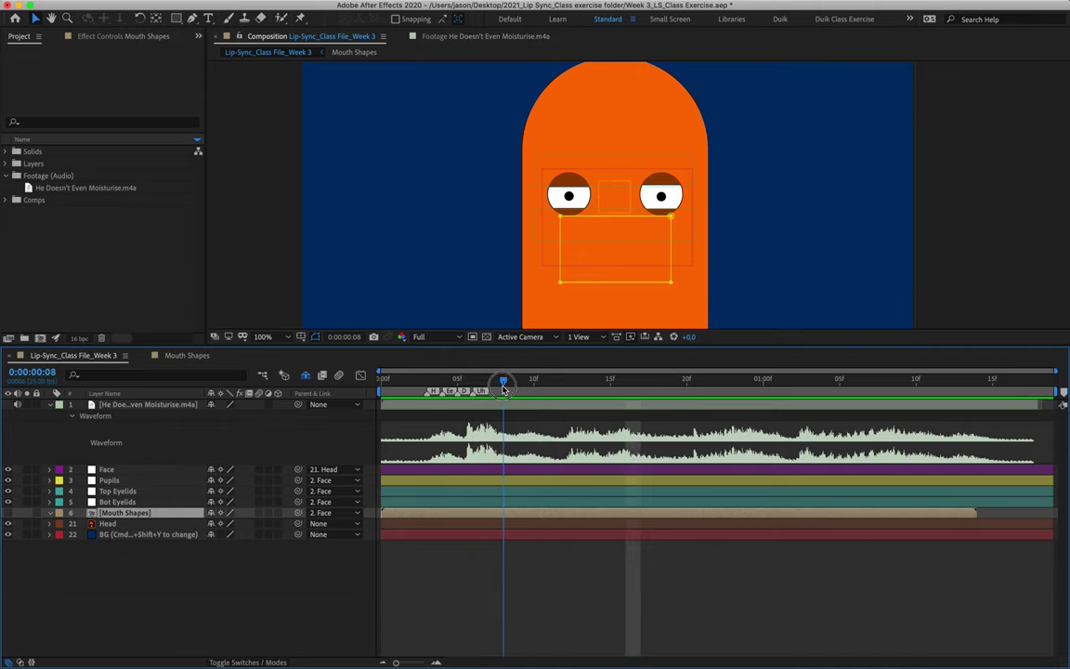
pyautogui.moveTo(1063, 391); pyautogui.dragTo(509, 391)
pyautogui.doubleClick(508, 391)
pyautogui.write('N')
pyautogui.click(650, 435)
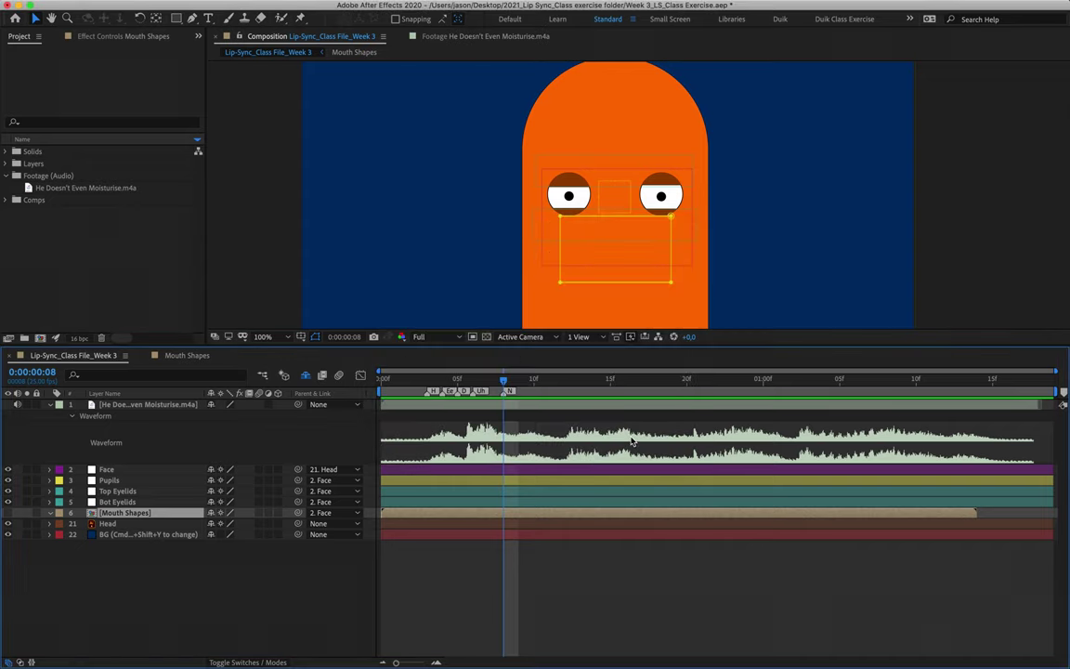
pyautogui.press('space')
pyautogui.press('space')
pyautogui.click(489, 381)
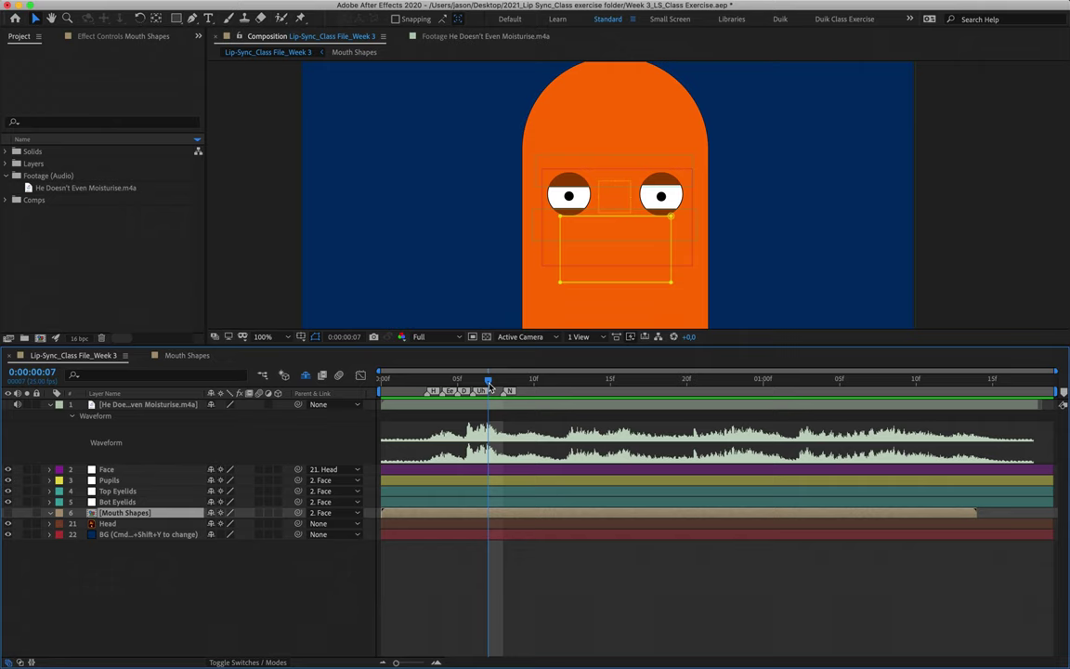
pyautogui.click(428, 379)
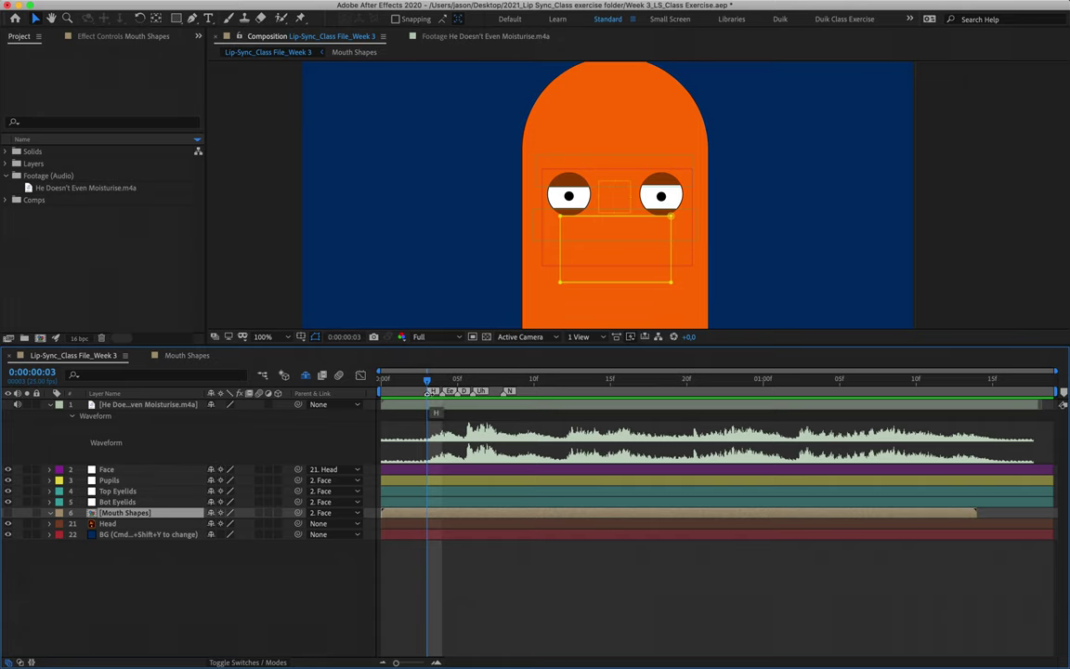
pyautogui.moveTo(427, 381)
pyautogui.mouseDown()
pyautogui.moveTo(575, 387)
pyautogui.moveTo(428, 381)
pyautogui.mouseUp()
# Step: Zoom the timeline in and add markers labelled Sz, V, Eh and N at successive sounds
pyautogui.press('=')
pyautogui.press('space')
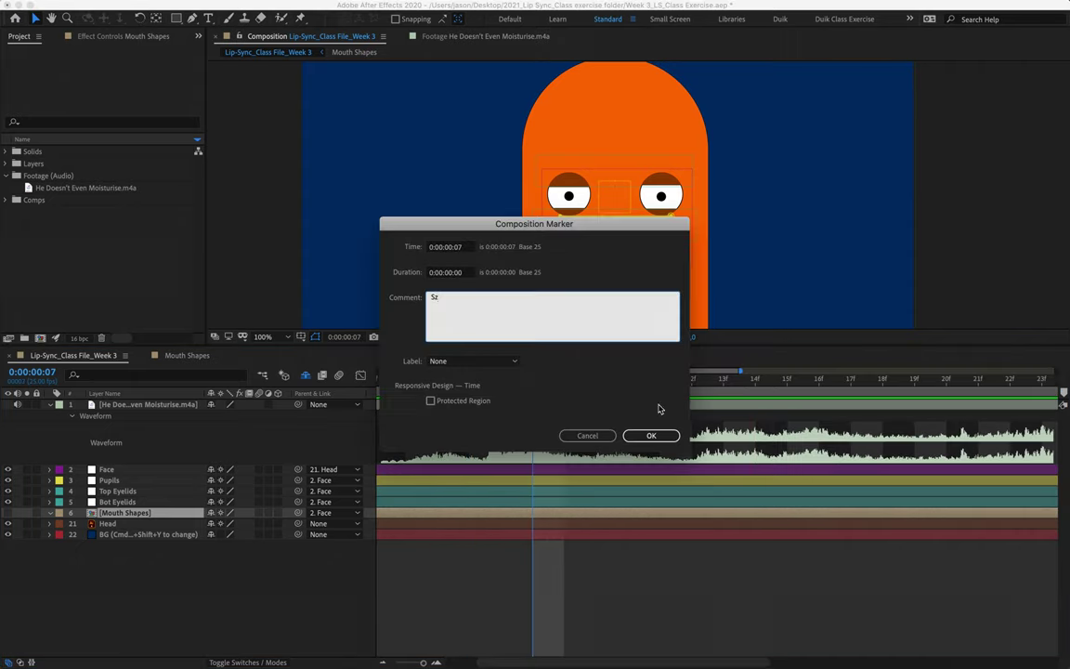
pyautogui.press('Escape')
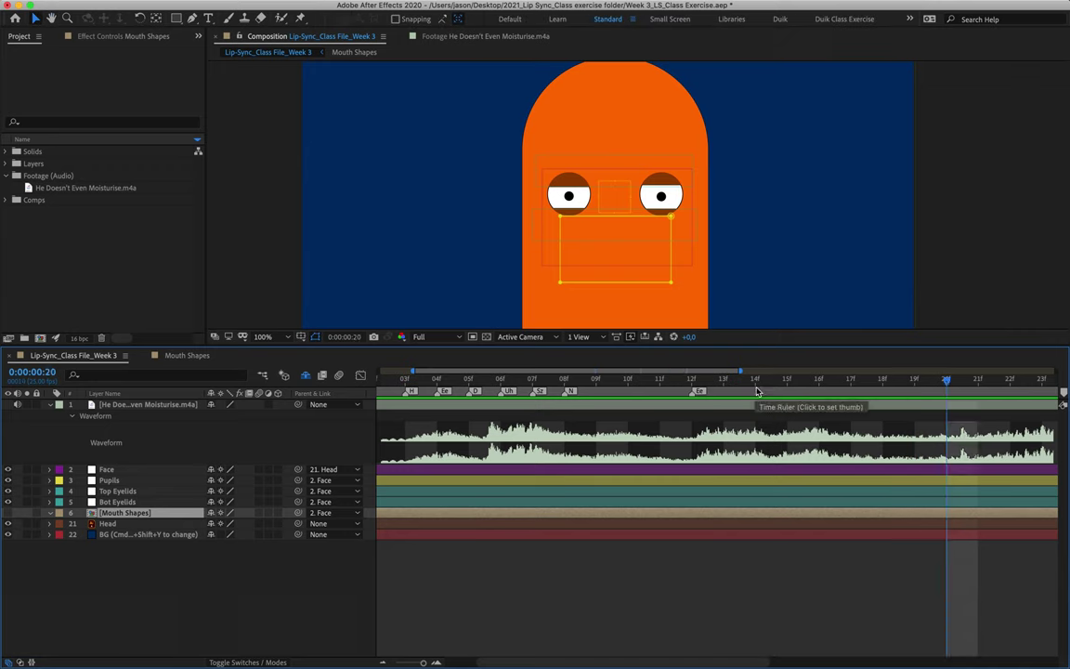
pyautogui.press('alt+KP_Multiply')
pyautogui.write('V')
pyautogui.press('Return')
pyautogui.press('alt+KP_Multiply')
pyautogui.write('Eh')
pyautogui.press('Return')
pyautogui.press('alt+KP_Multiply')
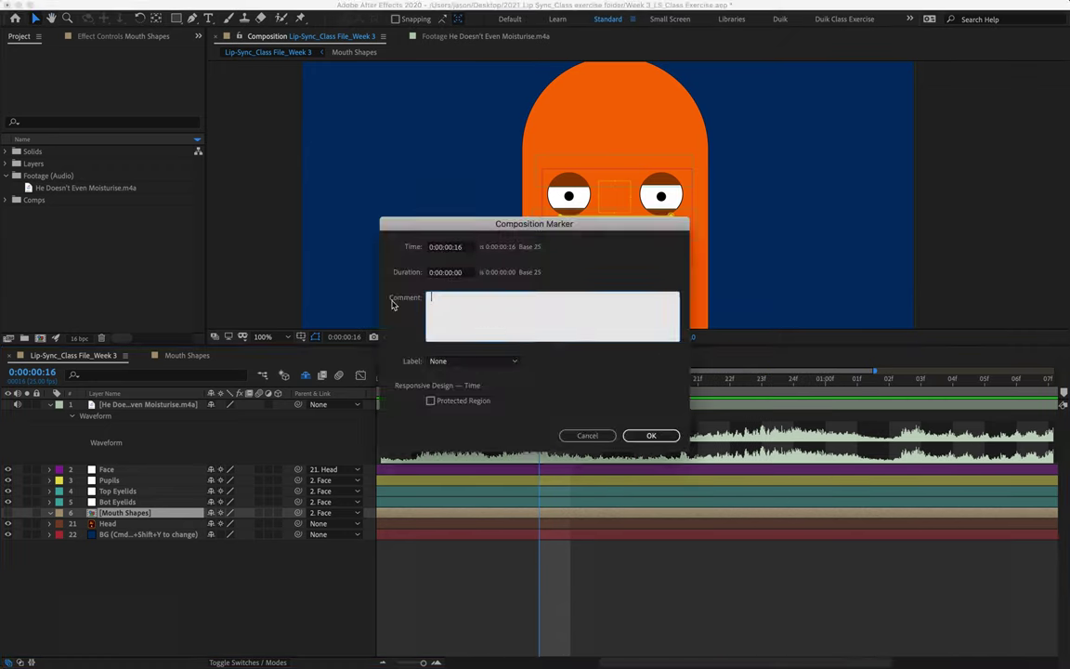
pyautogui.write('N')
# Step: Add markers labelled M, Oo and S at the next sounds along the audio
pyautogui.press('Return')
pyautogui.click(570, 380)
pyautogui.click(601, 381)
pyautogui.press('alt+KP_Multiply')
pyautogui.write('M')
pyautogui.press('Return')
pyautogui.click(665, 381)
pyautogui.press('alt+KP_Multiply')
pyautogui.write('Oo')
pyautogui.press('Return')
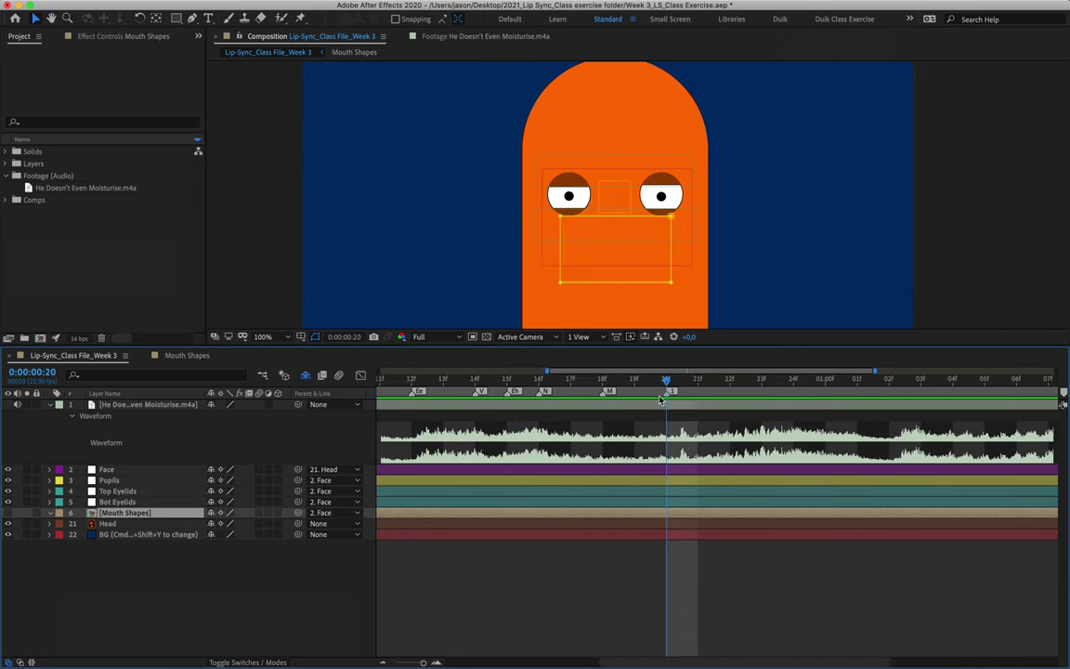
pyautogui.click(728, 381)
pyautogui.press('alt+KP_Multiply')
pyautogui.write('S')
pyautogui.press('Return')
pyautogui.click(600, 383)
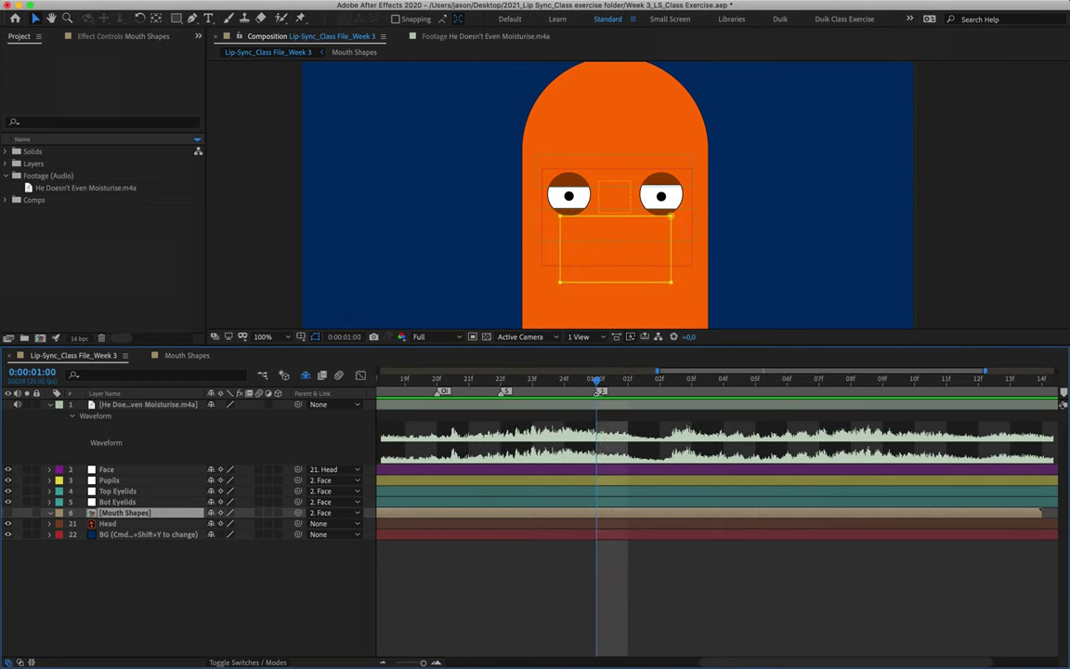
pyautogui.press('alt+KP_Multiply')
pyautogui.write('Ch')
# Step: Add Ch and Er markers, then preview the audio with the whole composition fitted
pyautogui.press('Return')
pyautogui.click(628, 380)
pyautogui.press('alt+KP_Multiply')
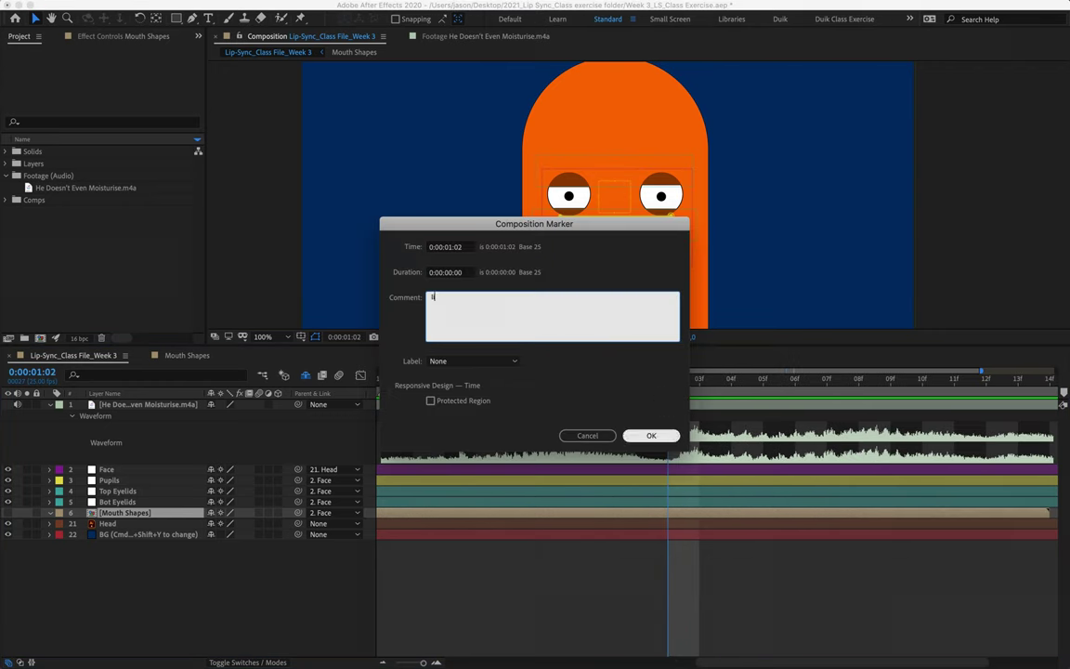
pyautogui.write('Er')
pyautogui.press('Return')
pyautogui.press('space')
pyautogui.press('alt+KP_Multiply')
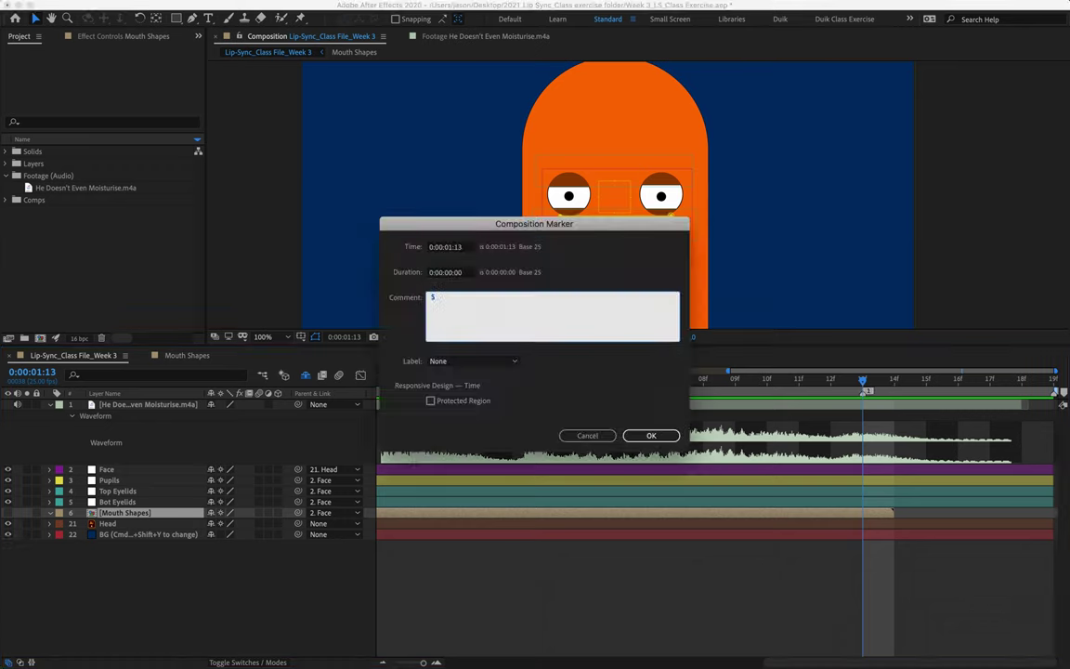
pyautogui.press('Return')
pyautogui.click(432, 380)
pyautogui.press('space')
pyautogui.press('-')
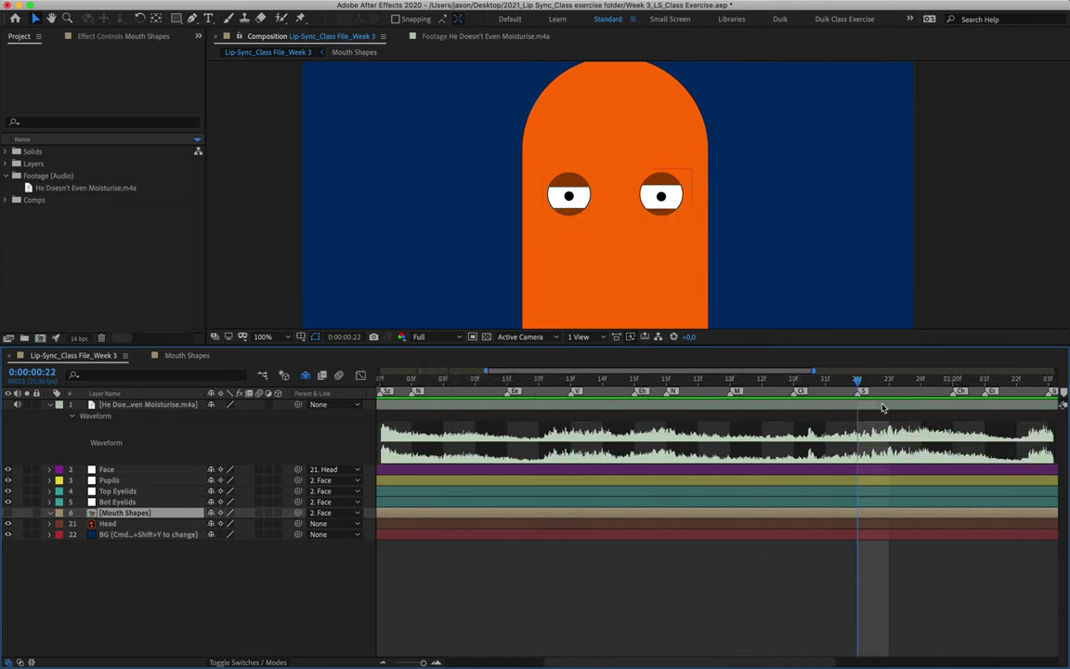
pyautogui.press('space')
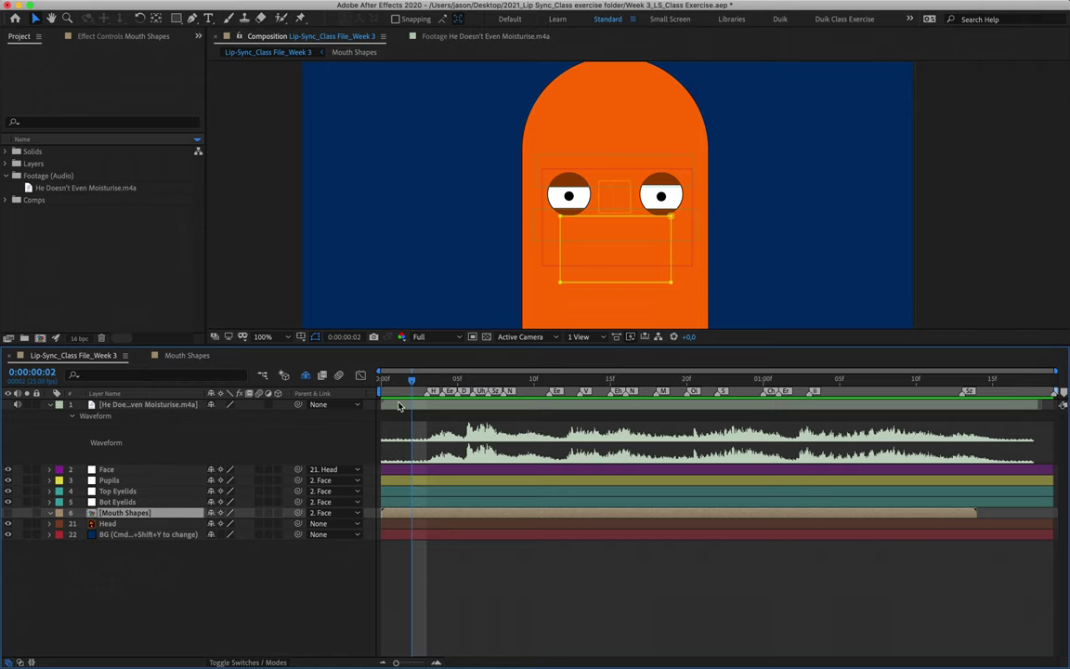
# Step: Set the current time to 0:00:00:03 and bring up the Go to Time prompt
pyautogui.click(427, 380)
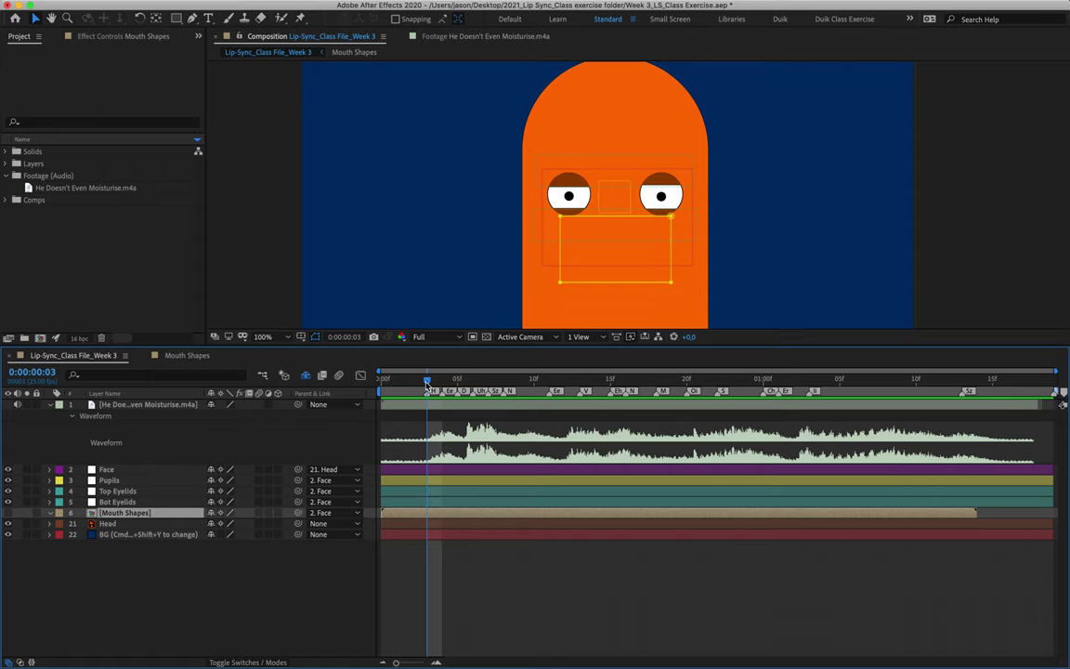
pyautogui.click(445, 382)
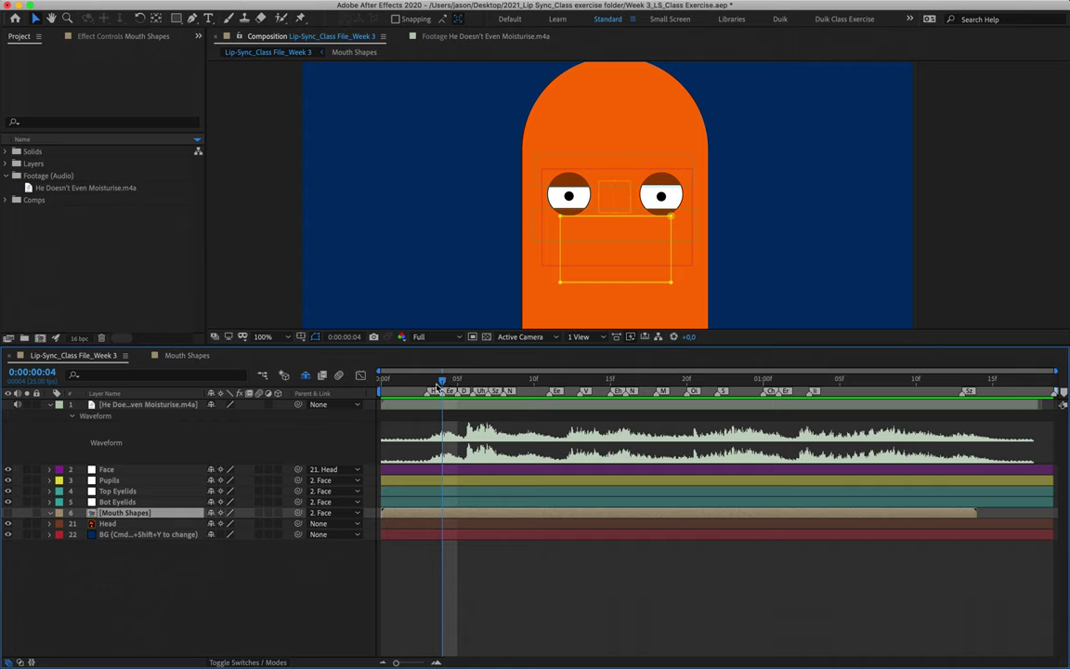
pyautogui.moveTo(444, 381); pyautogui.dragTo(429, 381)
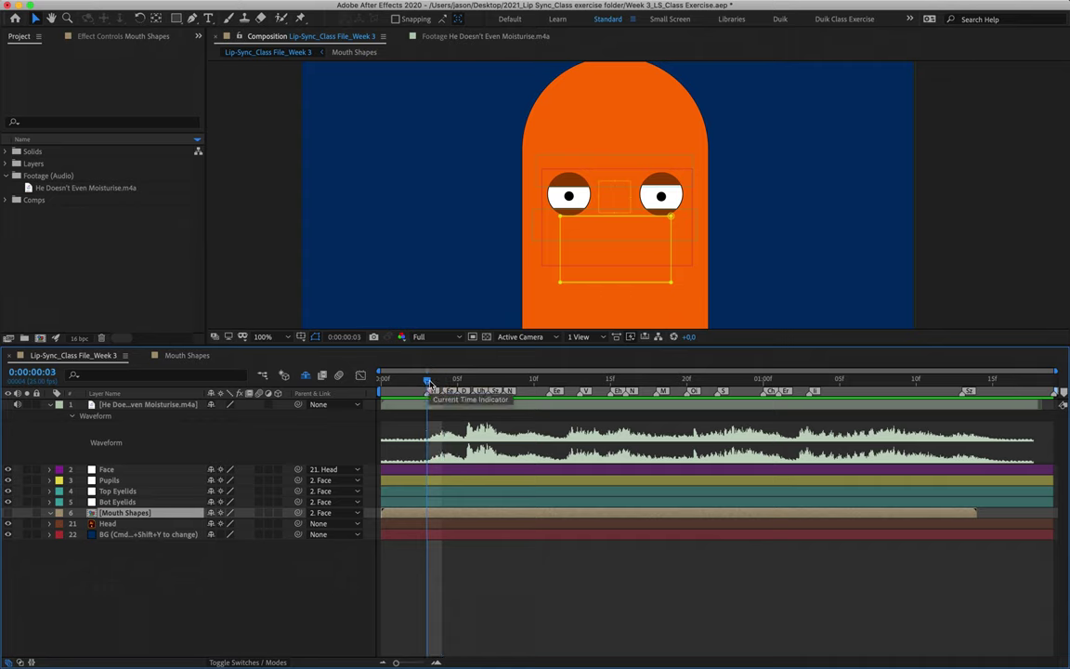
pyautogui.click(348, 336)
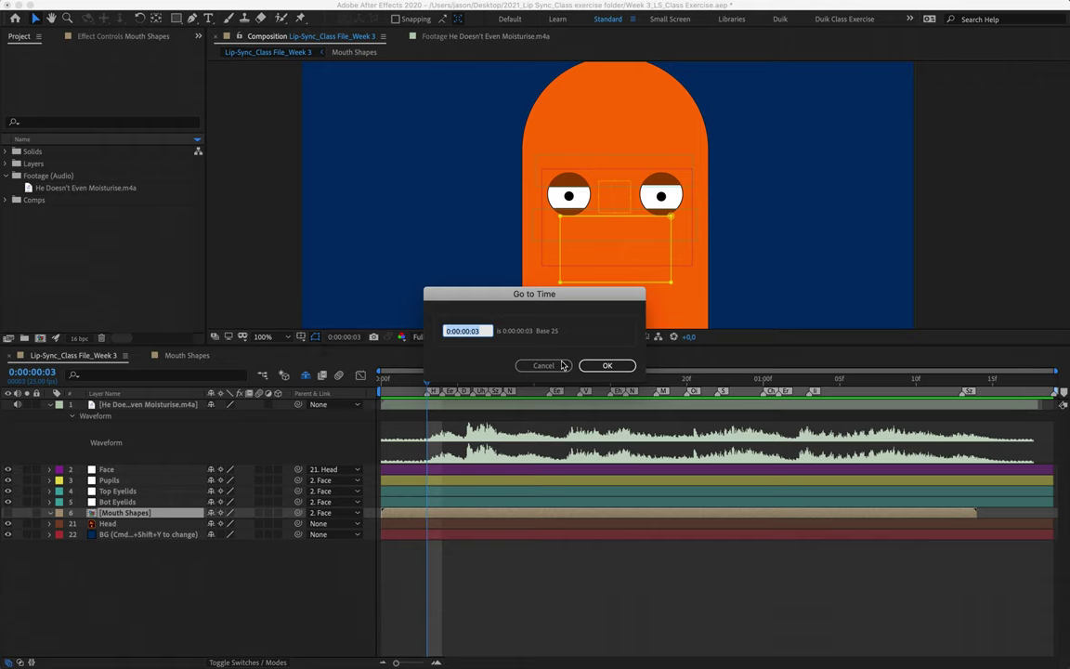
# Step: Cancel the Go to Time prompt and move the time to 0:00:00:04
pyautogui.press('Return')
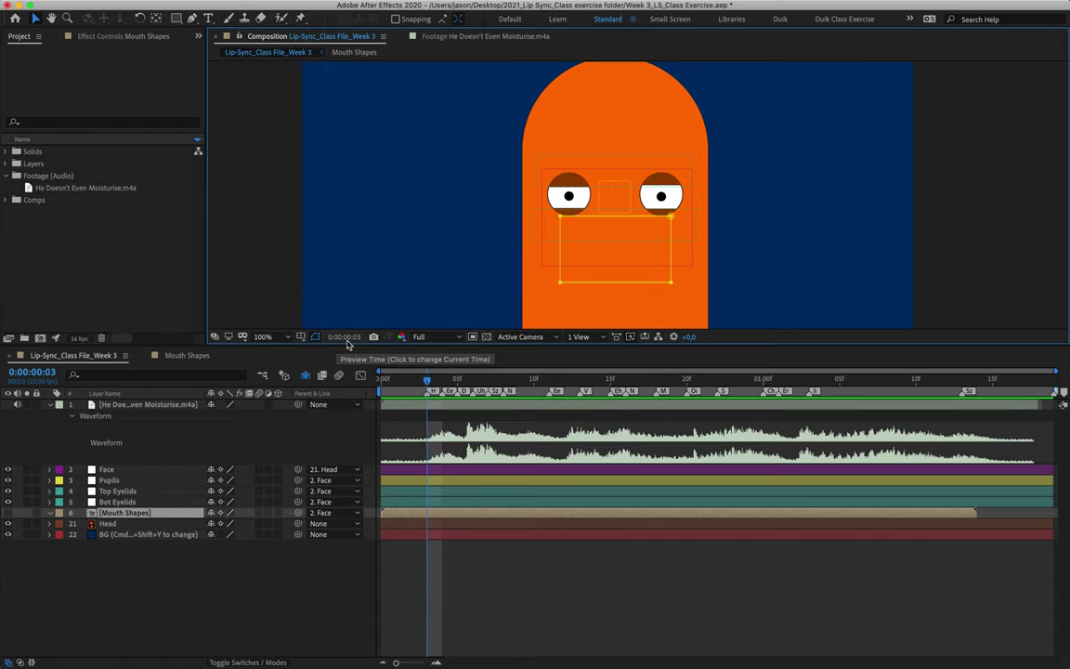
pyautogui.click(346, 337)
pyautogui.click(544, 365)
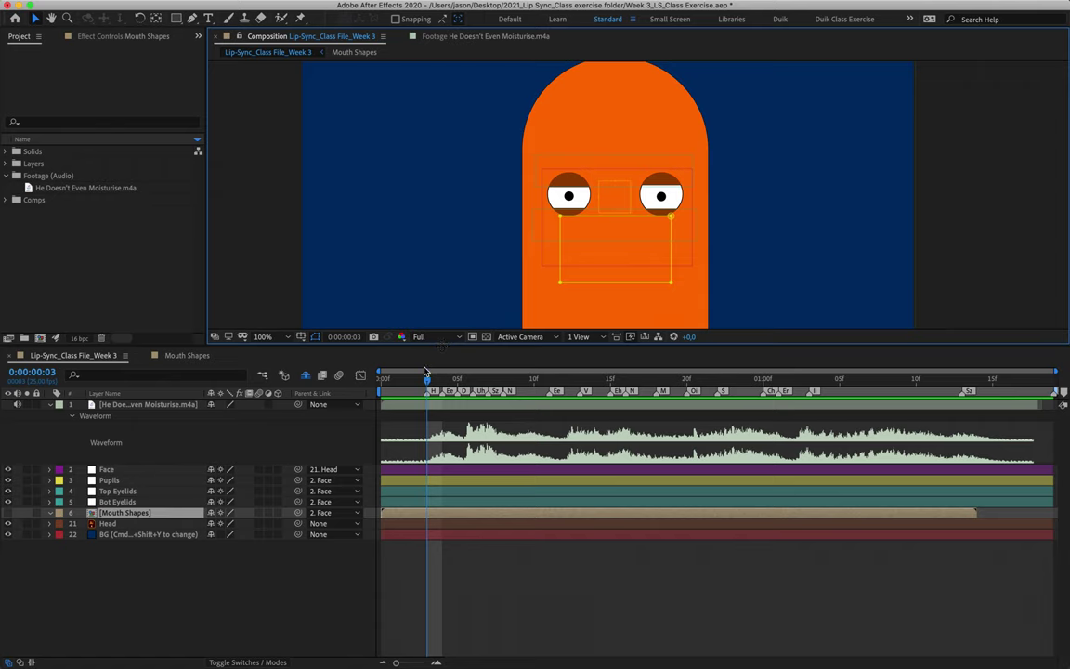
pyautogui.click(442, 379)
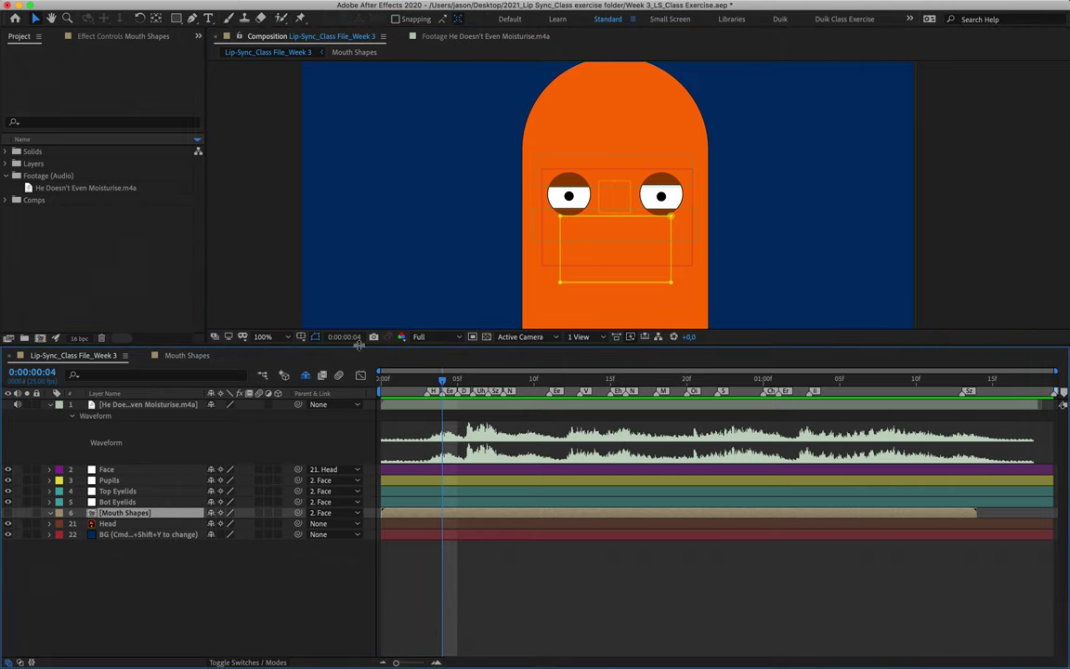
# Step: Step through the phoneme markers from frame 5 past Ee, V, Eh, N, M, Oi, S, Ch to Ii
pyautogui.press('pagedown')
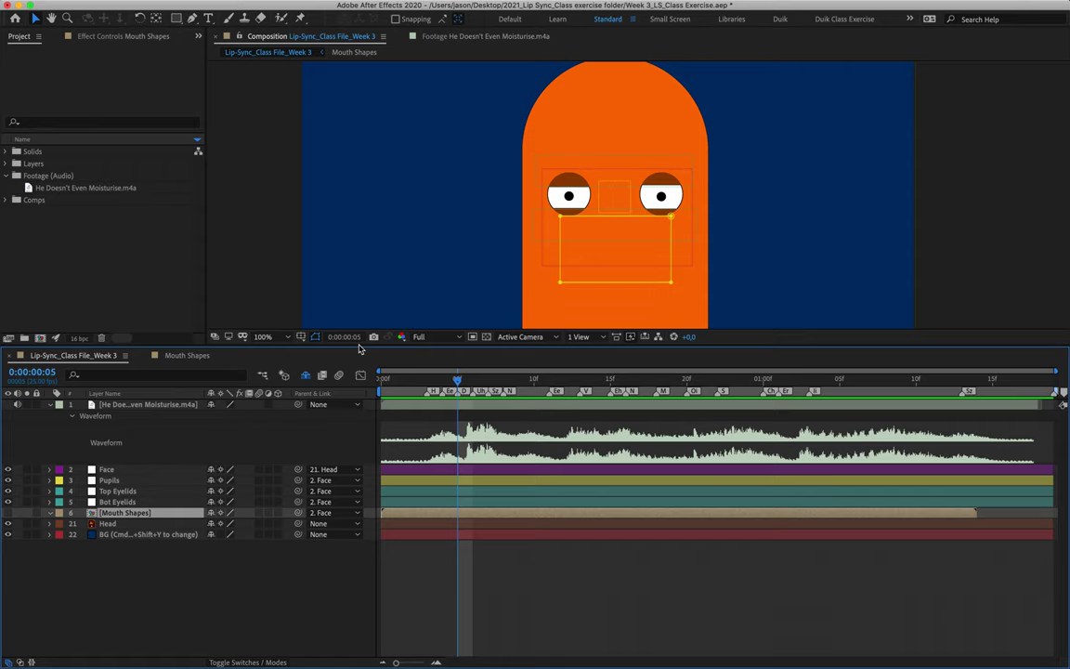
pyautogui.press('pagedown')
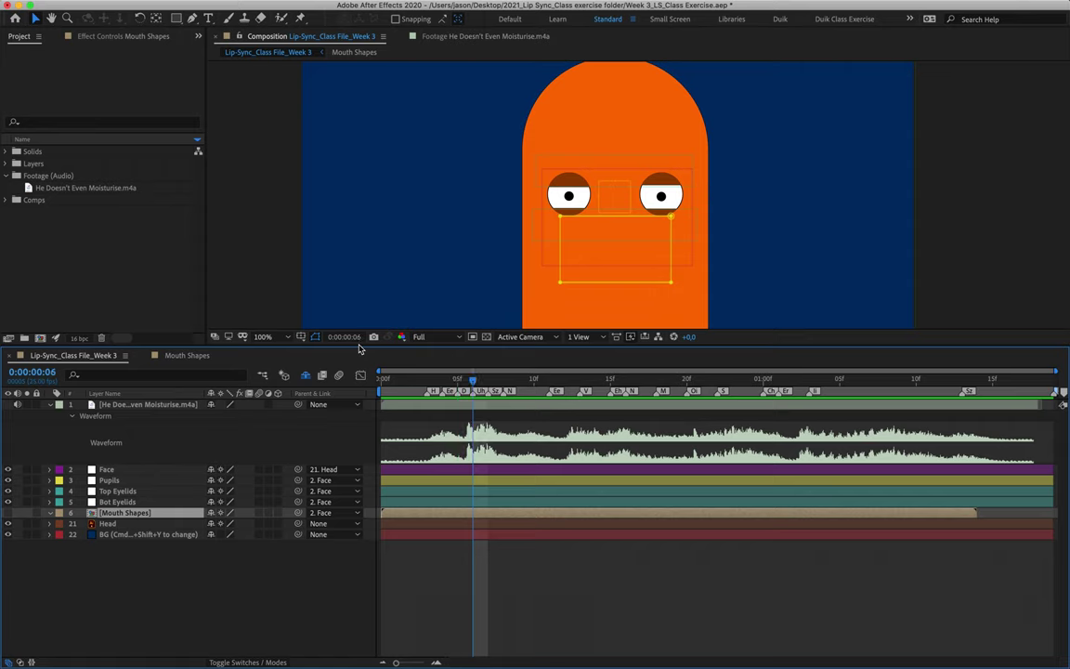
pyautogui.press('pagedown')
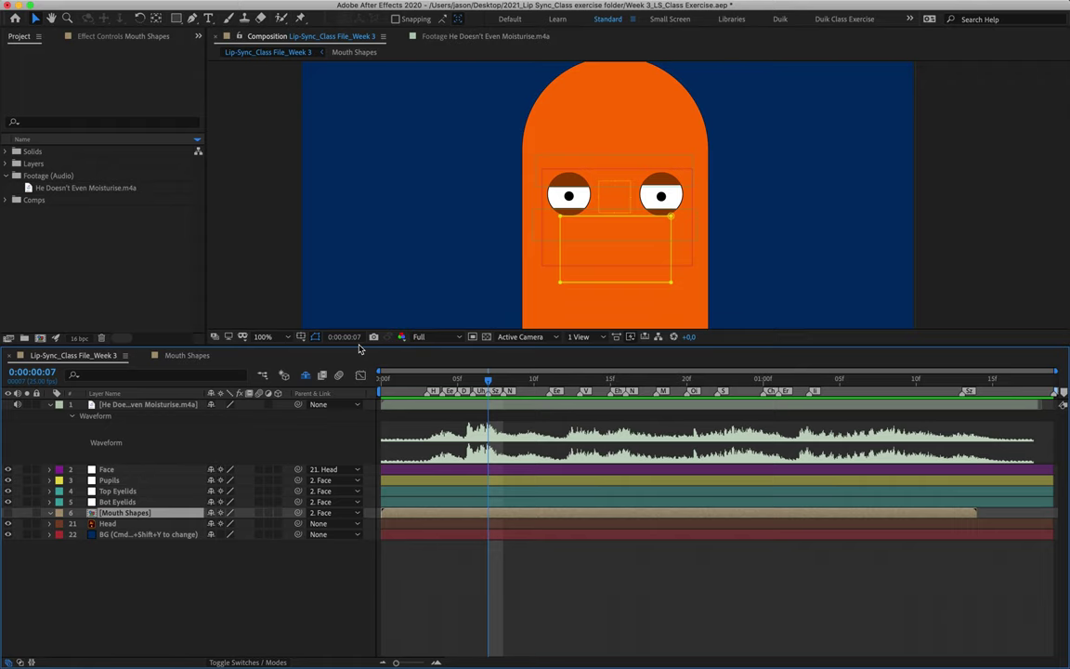
pyautogui.press('pagedown')
pyautogui.press('k')
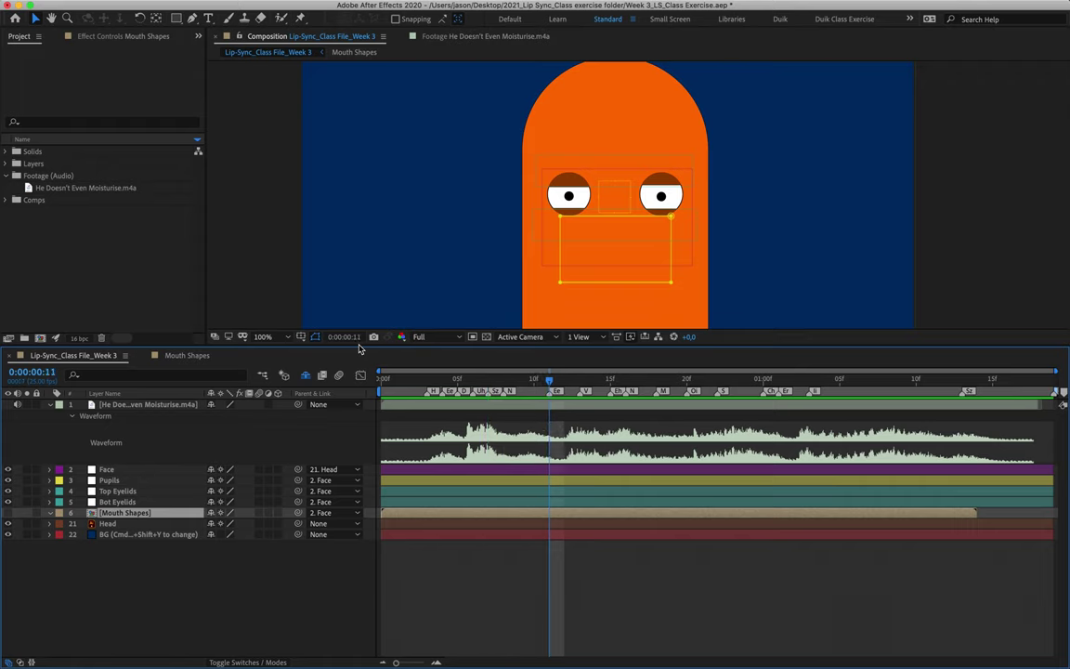
pyautogui.press('k')
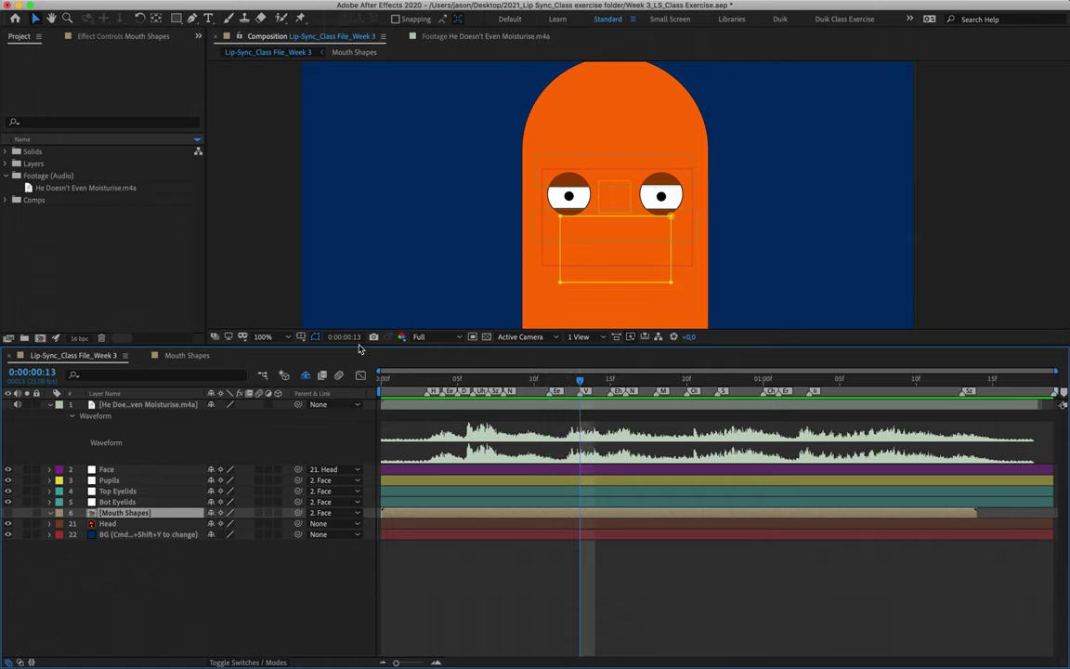
pyautogui.press('k')
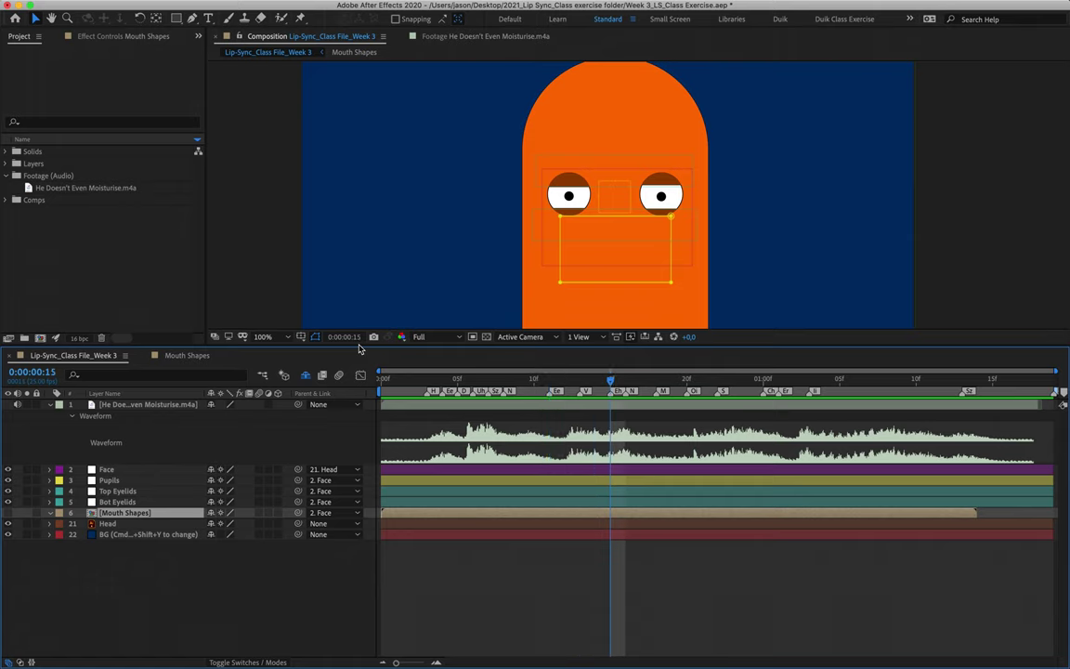
pyautogui.press('k')
pyautogui.press('pagedown')
pyautogui.press('pagedown')
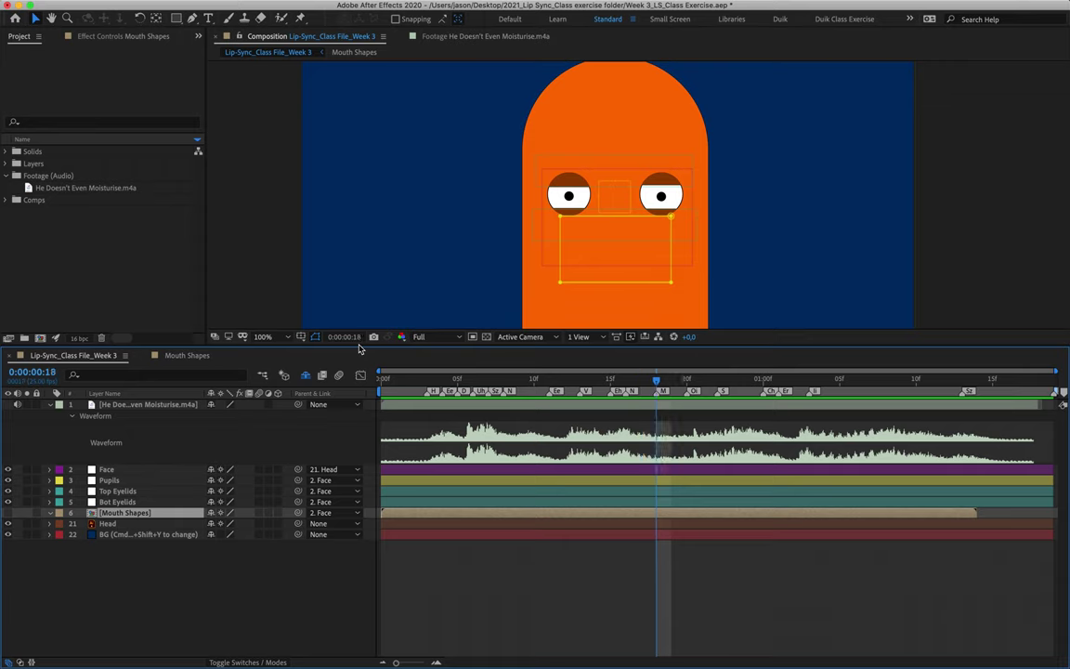
pyautogui.press('pagedown')
pyautogui.press('pagedown')
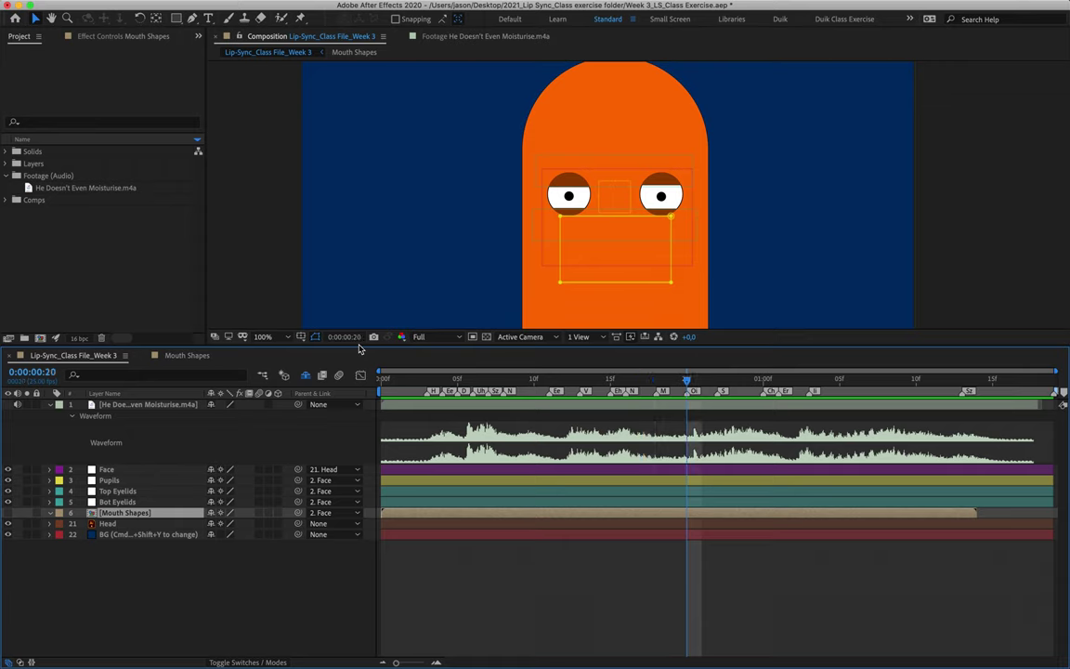
pyautogui.press('pagedown')
pyautogui.press('pagedown')
pyautogui.press('pagedown')
pyautogui.press('pagedown')
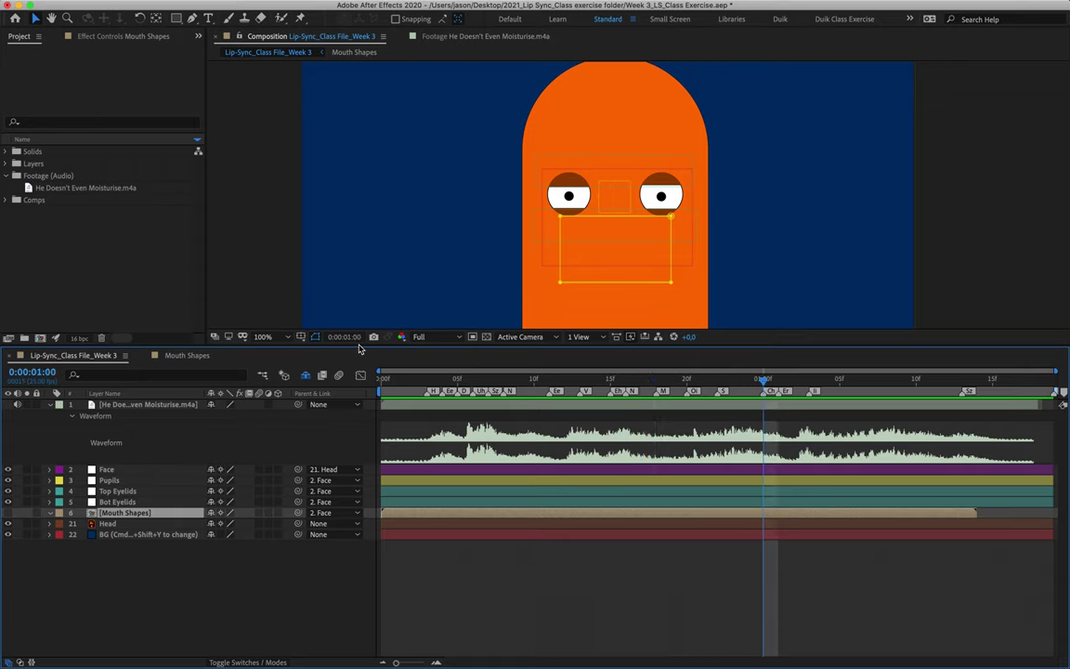
pyautogui.press('pagedown')
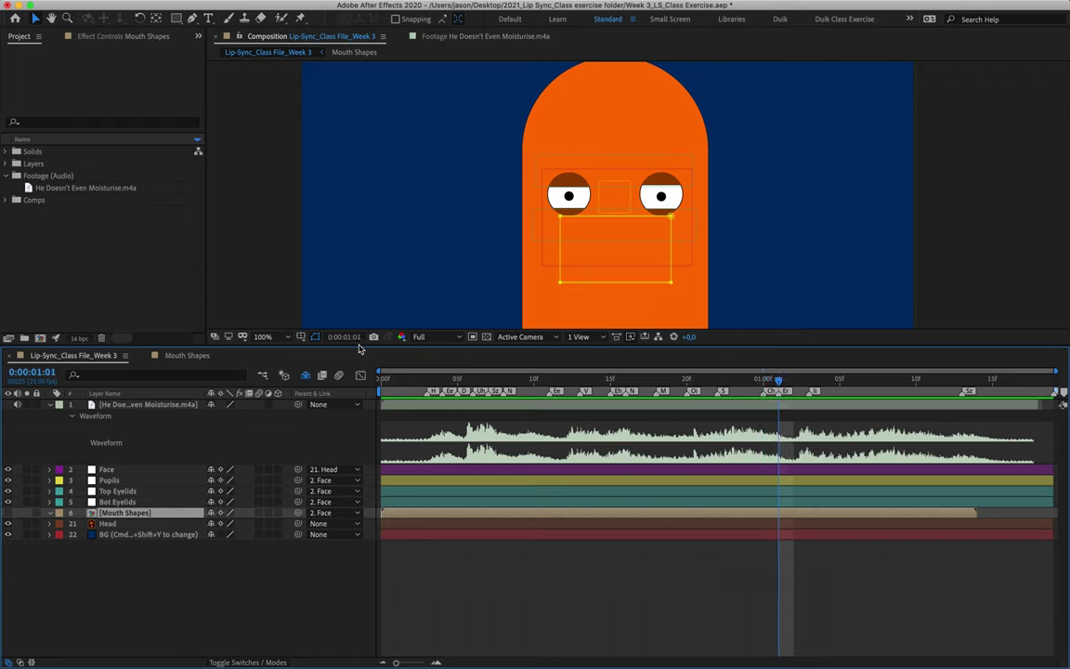
pyautogui.press('pagedown')
pyautogui.press('pagedown')
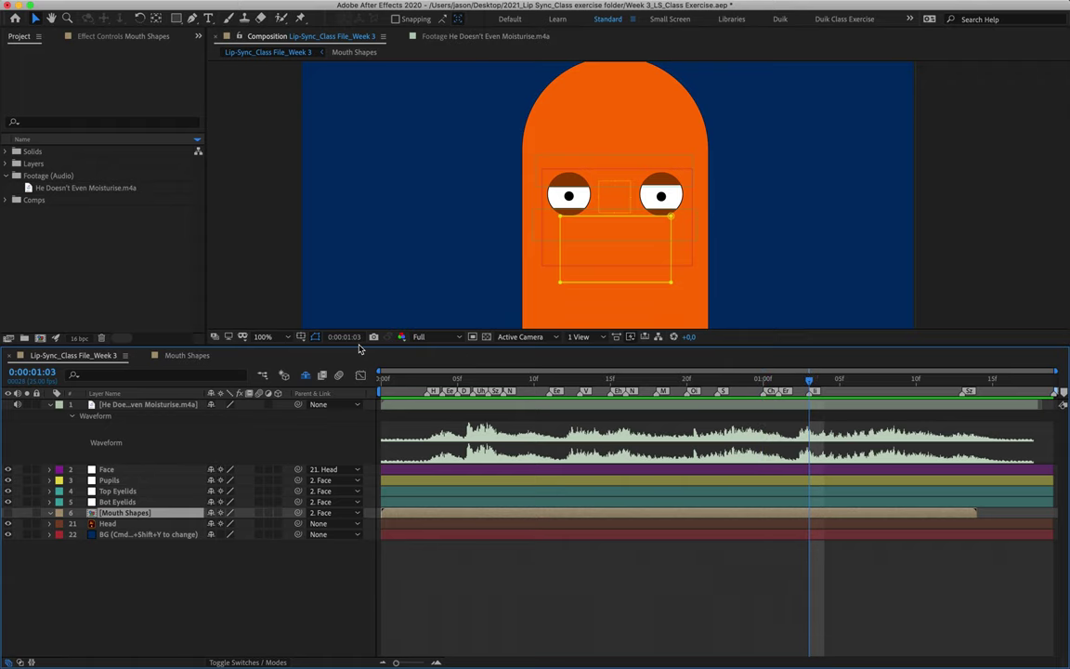
pyautogui.press('pagedown')
pyautogui.press('pagedown')
pyautogui.press('pagedown')
pyautogui.press('pagedown')
pyautogui.press('pagedown')
pyautogui.press('pagedown')
pyautogui.press('pagedown')
pyautogui.press('pagedown')
pyautogui.press('pagedown')
pyautogui.press('pagedown')
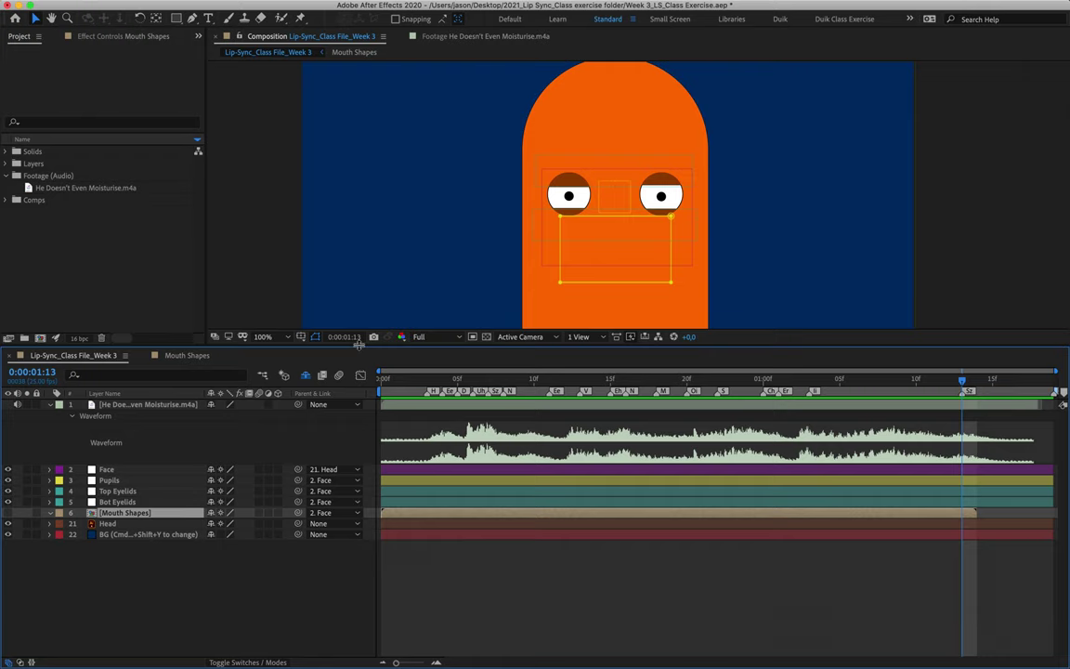
# Step: Play and stop a preview of the animation against the full phoneme marker row
pyautogui.click(396, 379)
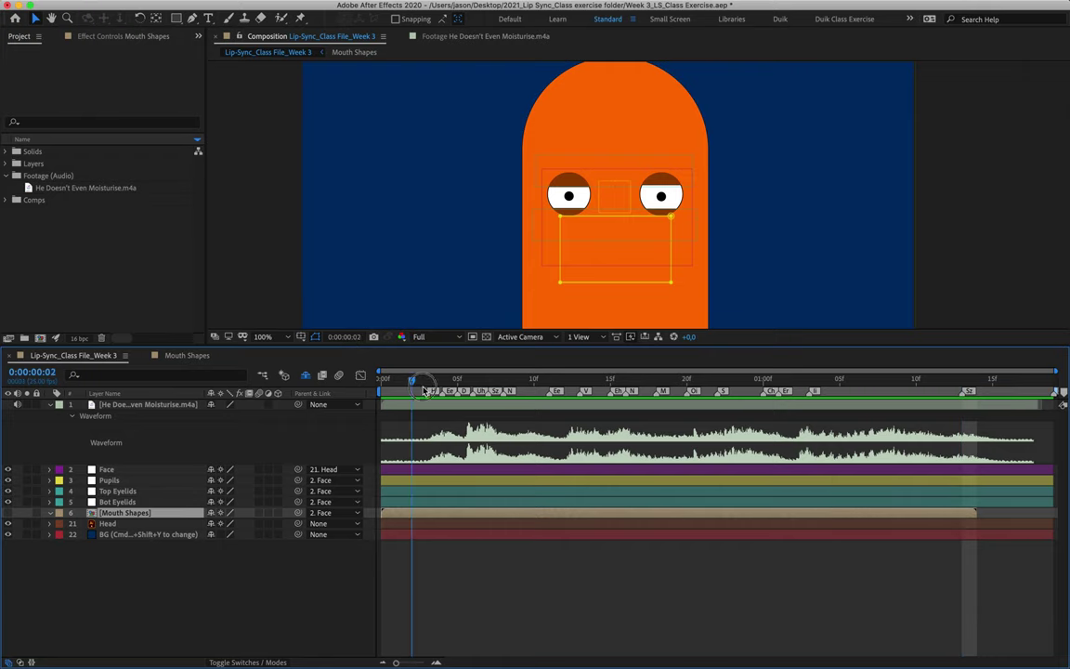
pyautogui.click(888, 380)
pyautogui.press('space')
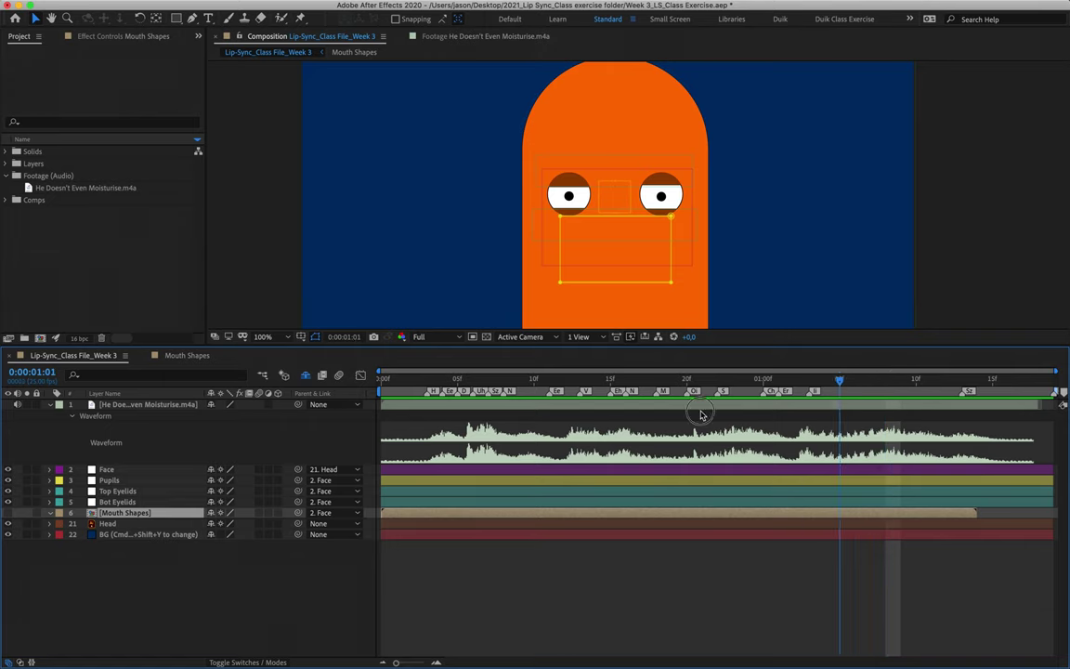
pyautogui.press('space')
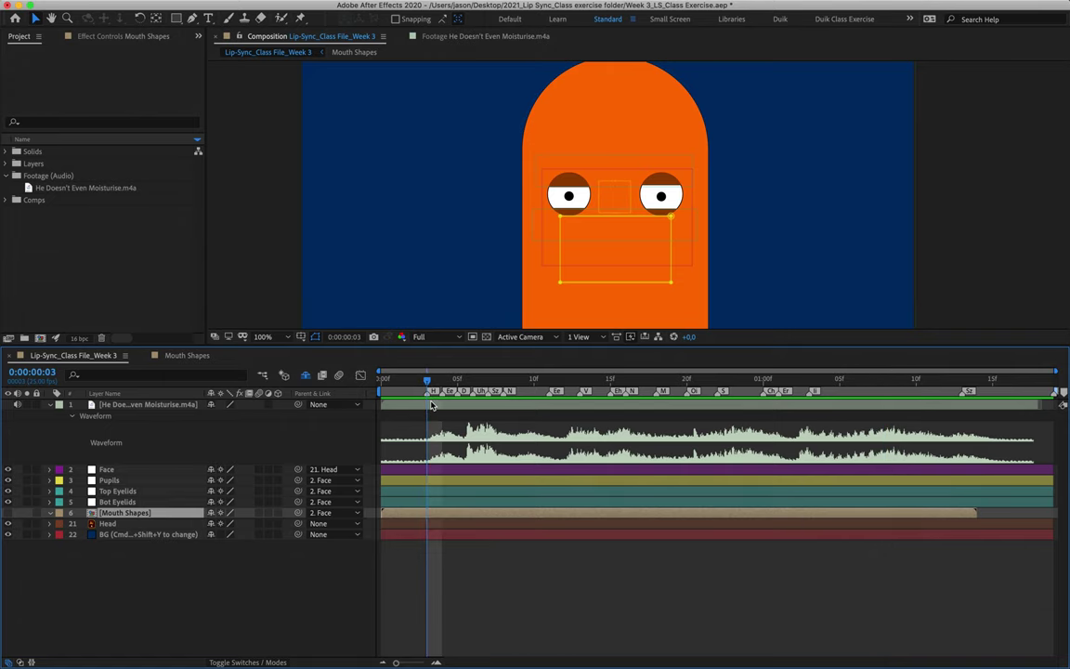
# Step: Turn on the Mouth Shapes layer's Video switch to show the open mouth
pyautogui.click(8, 514)
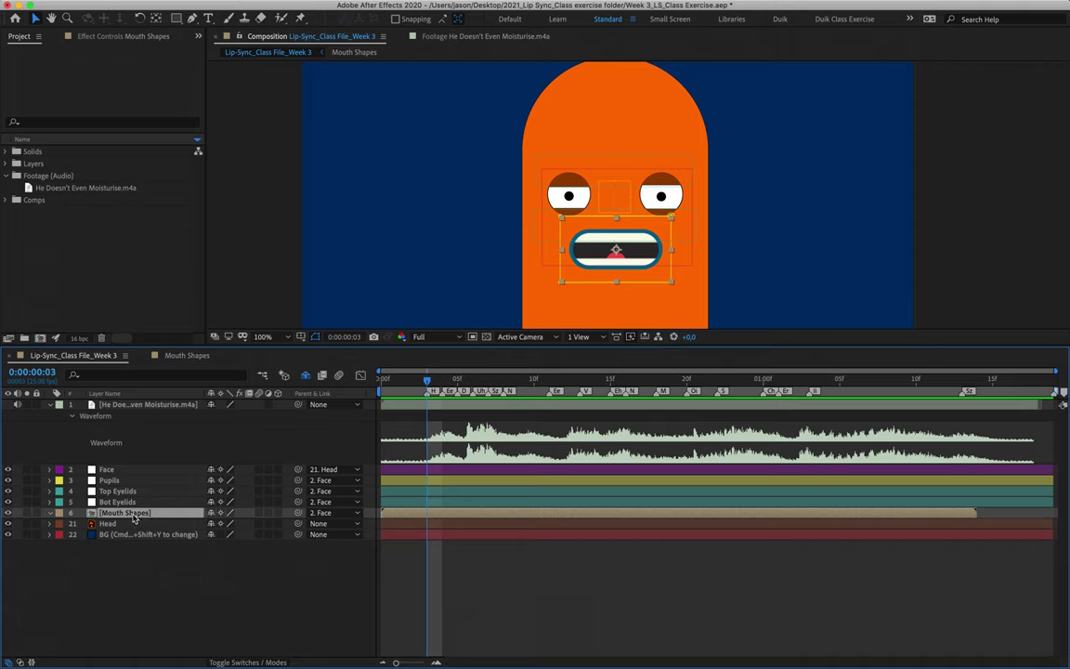
# Step: Enable Time Remapping on the Mouth Shapes layer from its Time context menu
pyautogui.rightClick(134, 519)
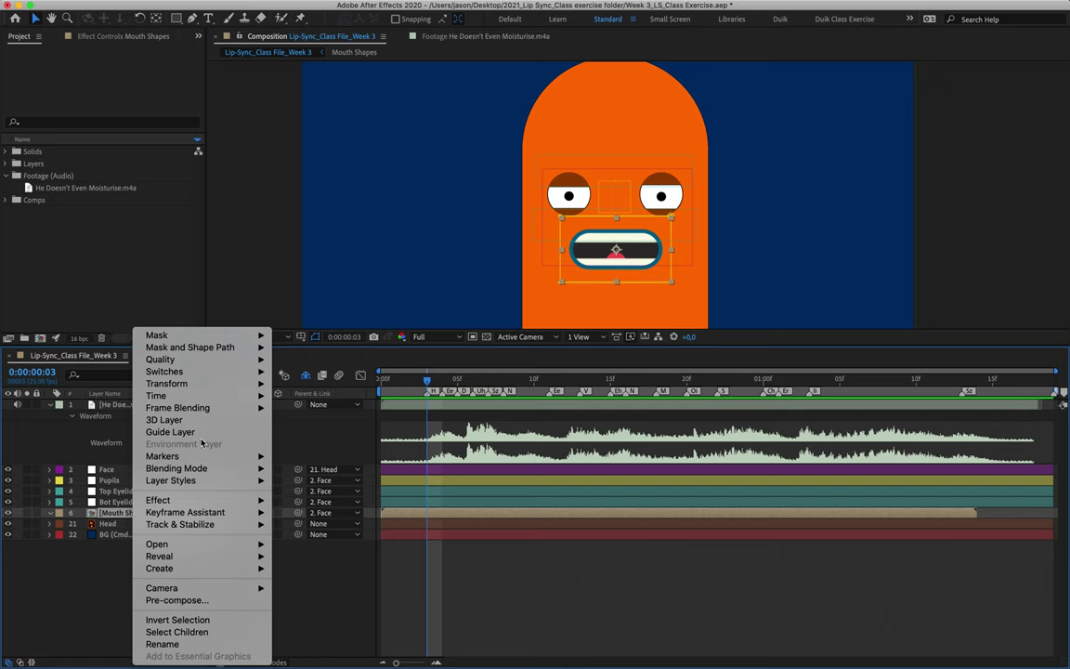
pyautogui.moveTo(198, 398)
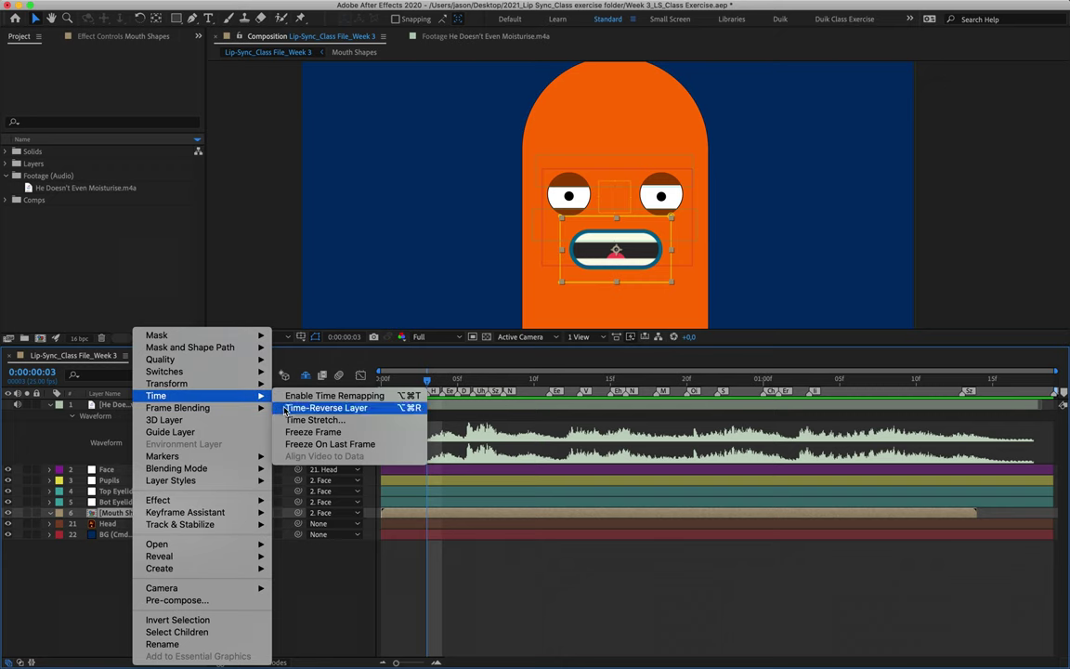
pyautogui.click(383, 398)
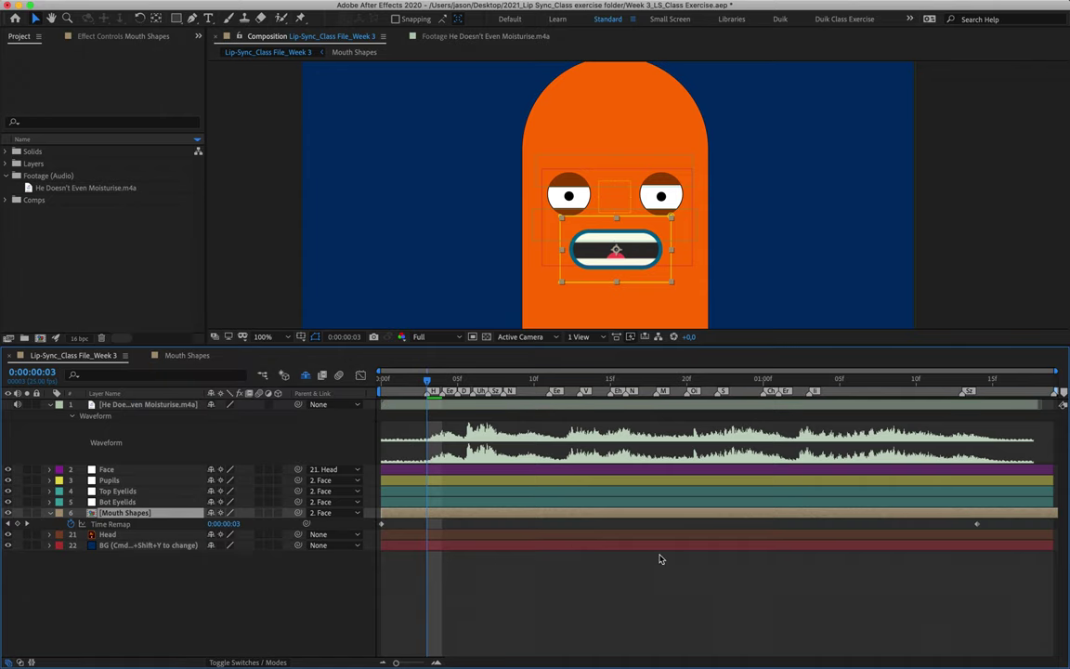
# Step: Check the Time Remap keyframes and jump to the layer's out point at 0:00:01:14
pyautogui.click(117, 525)
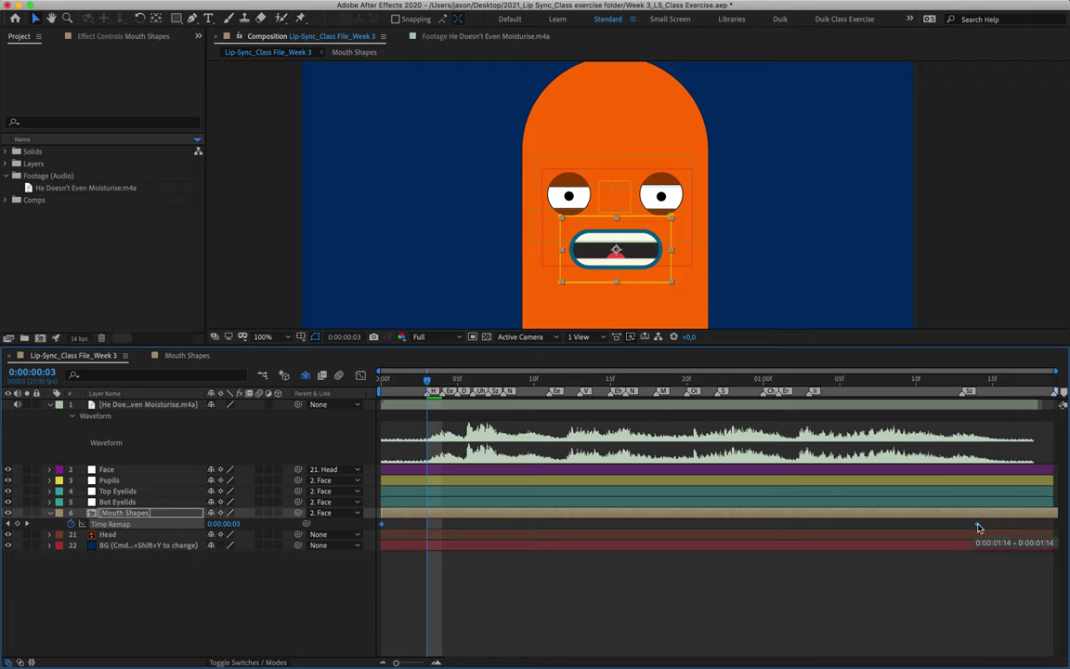
pyautogui.click(985, 524)
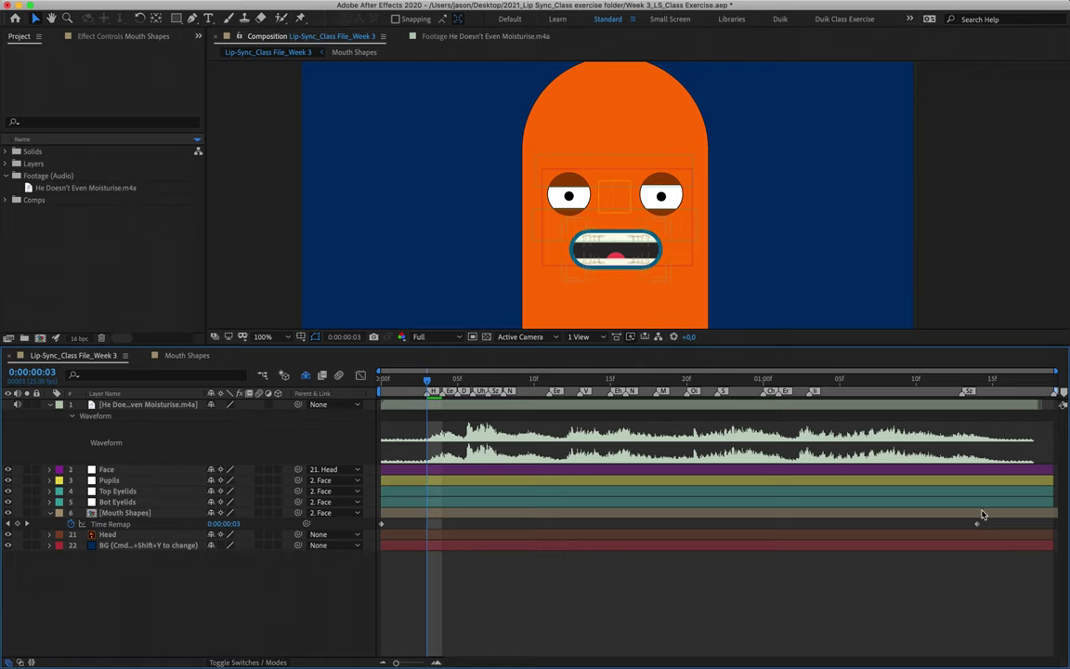
pyautogui.click(982, 515)
pyautogui.press('u')
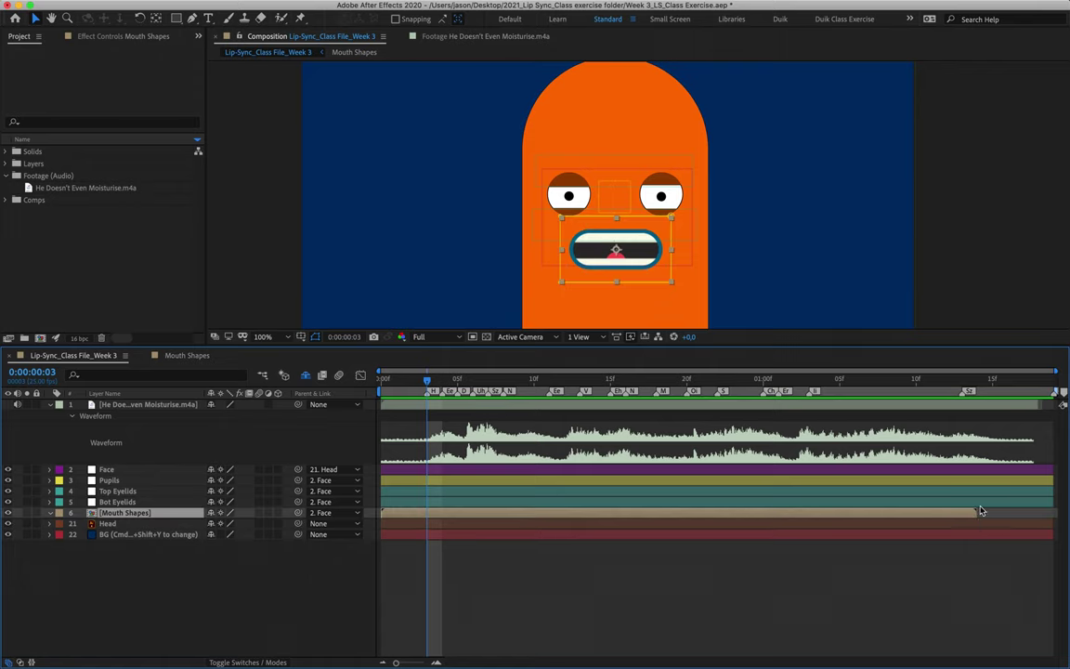
pyautogui.press('o')
pyautogui.press('pagedown')
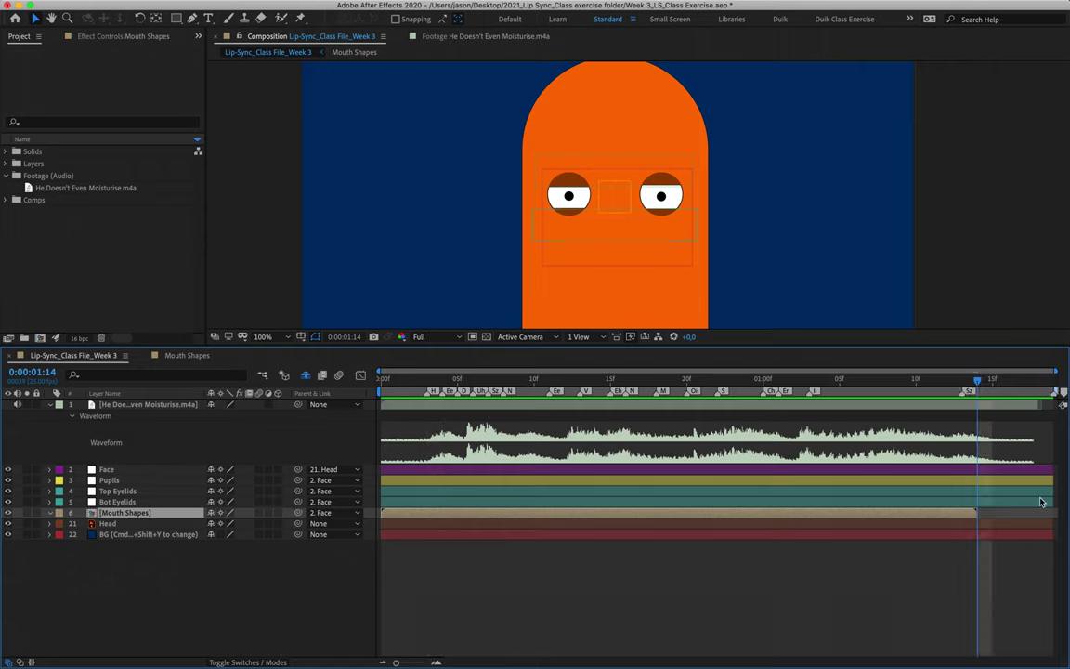
# Step: Enable time remapping on Mouth Shapes and set its Time Remap value to 0:00:00:00 at 0:00:01:14
pyautogui.rightClick(187, 514)
pyautogui.moveTo(212, 396)
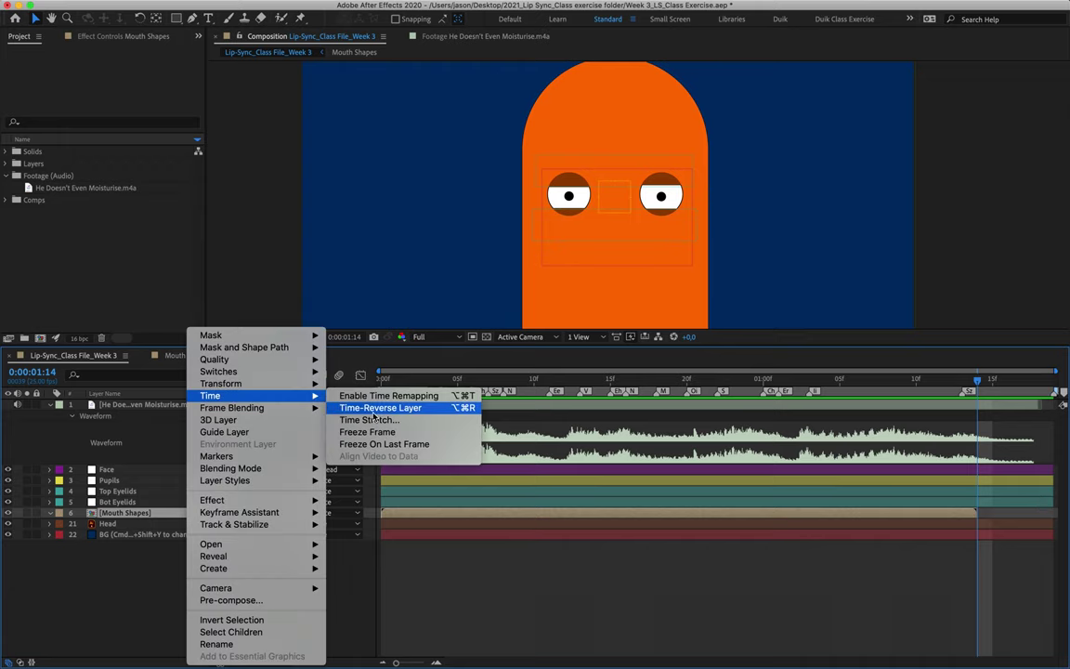
pyautogui.click(379, 397)
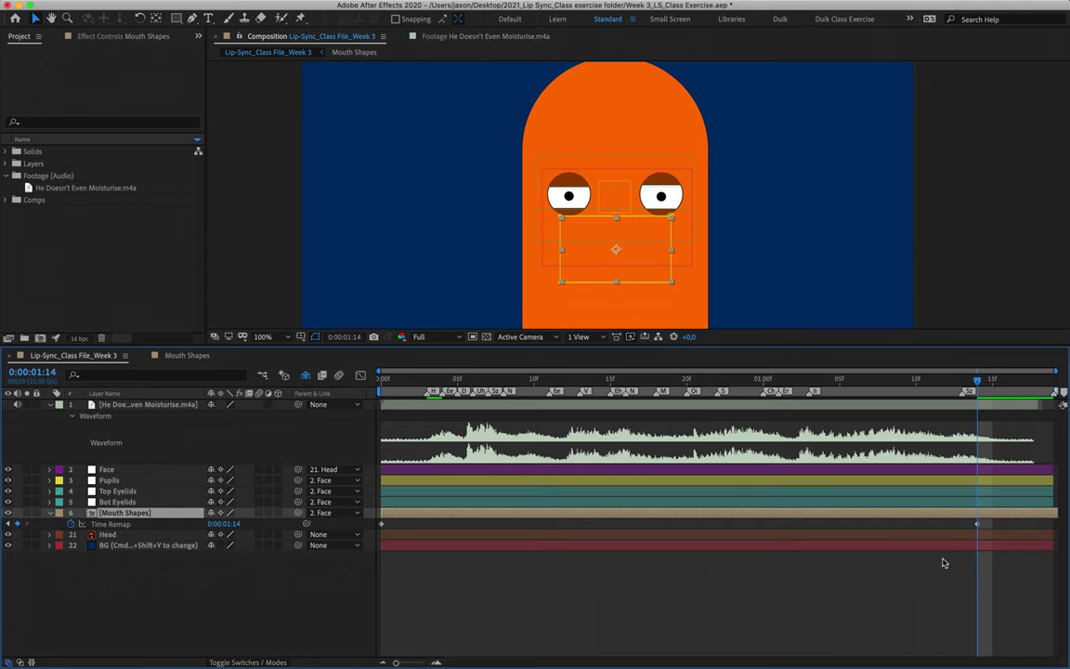
pyautogui.press('Return')
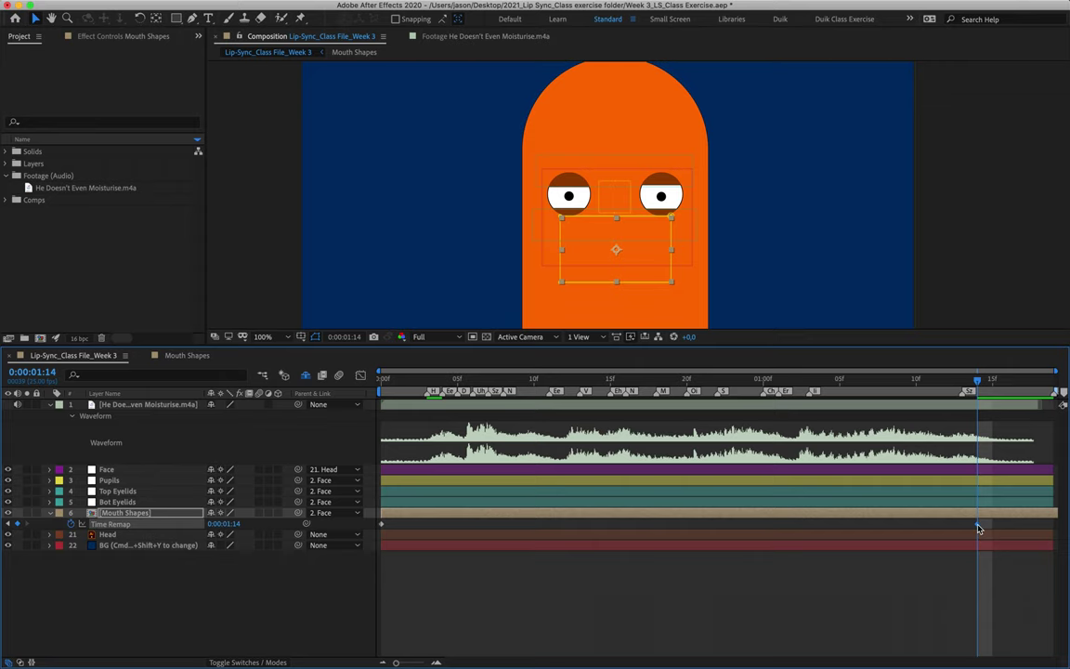
pyautogui.press('Return')
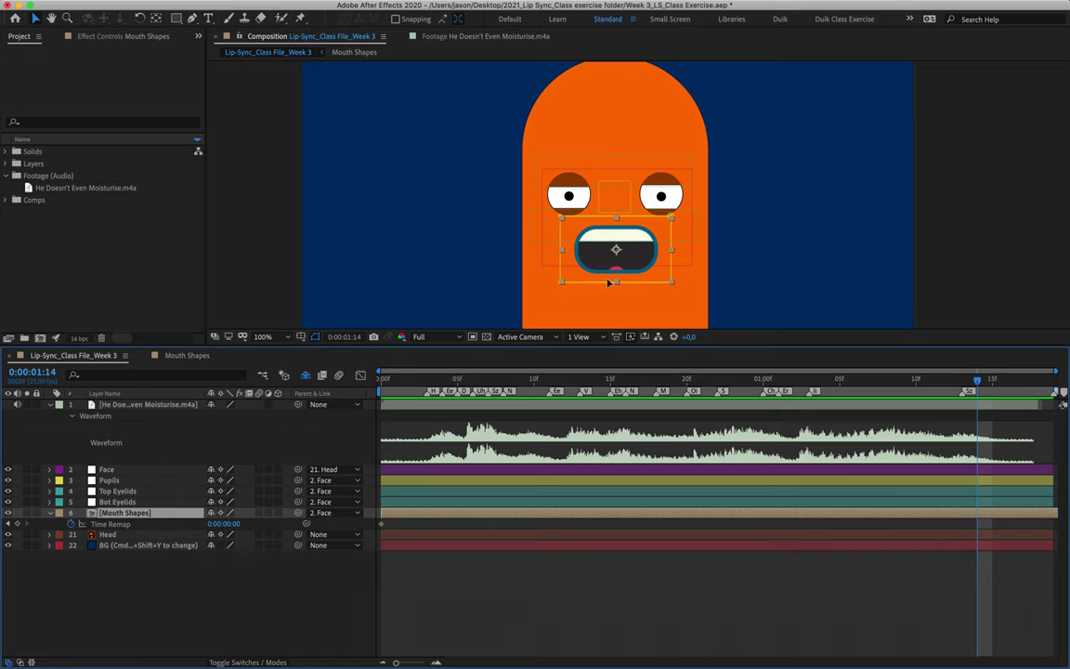
pyautogui.press('Return')
# Step: Pull the mouth mask's lower-left corner down and set the current time to 0:00:00:03
pyautogui.moveTo(557, 284)
pyautogui.mouseDown()
pyautogui.moveTo(565, 318)
pyautogui.moveTo(564, 303)
pyautogui.mouseUp()
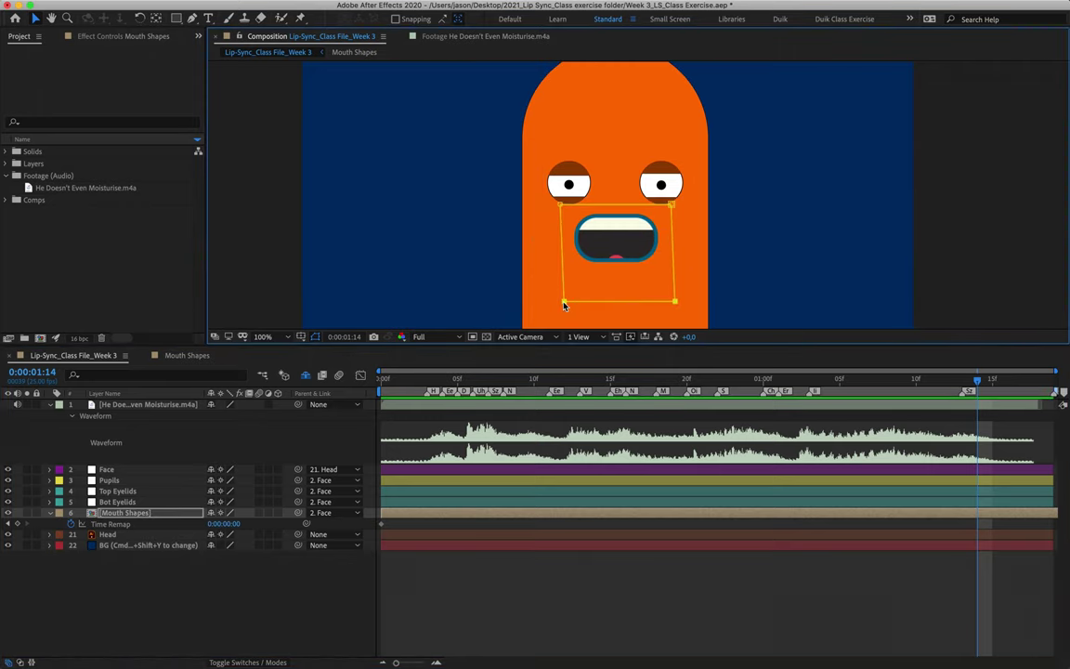
pyautogui.moveTo(399, 381)
pyautogui.mouseDown()
pyautogui.moveTo(383, 379)
pyautogui.moveTo(433, 390)
pyautogui.moveTo(381, 381)
pyautogui.mouseUp()
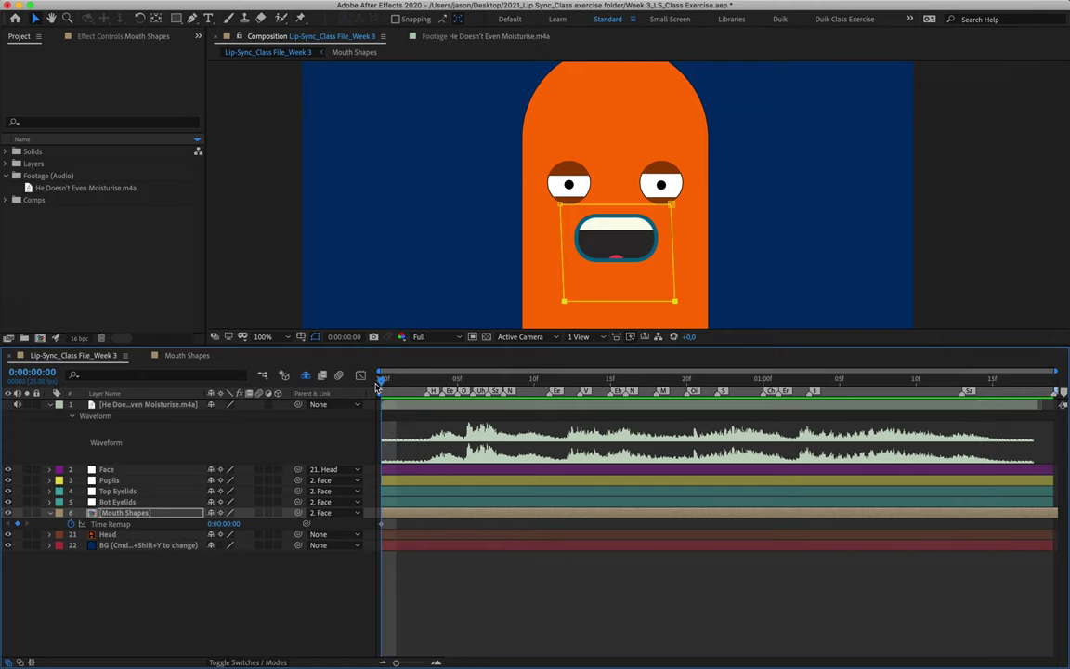
pyautogui.moveTo(381, 380); pyautogui.dragTo(426, 380)
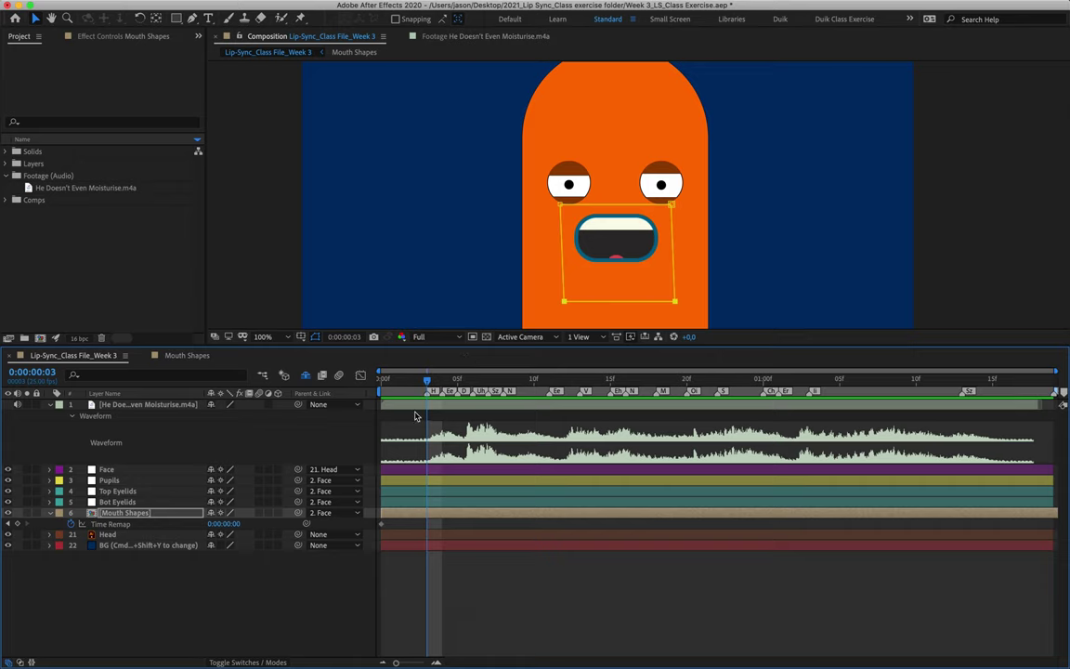
pyautogui.click(349, 337)
pyautogui.press('Escape')
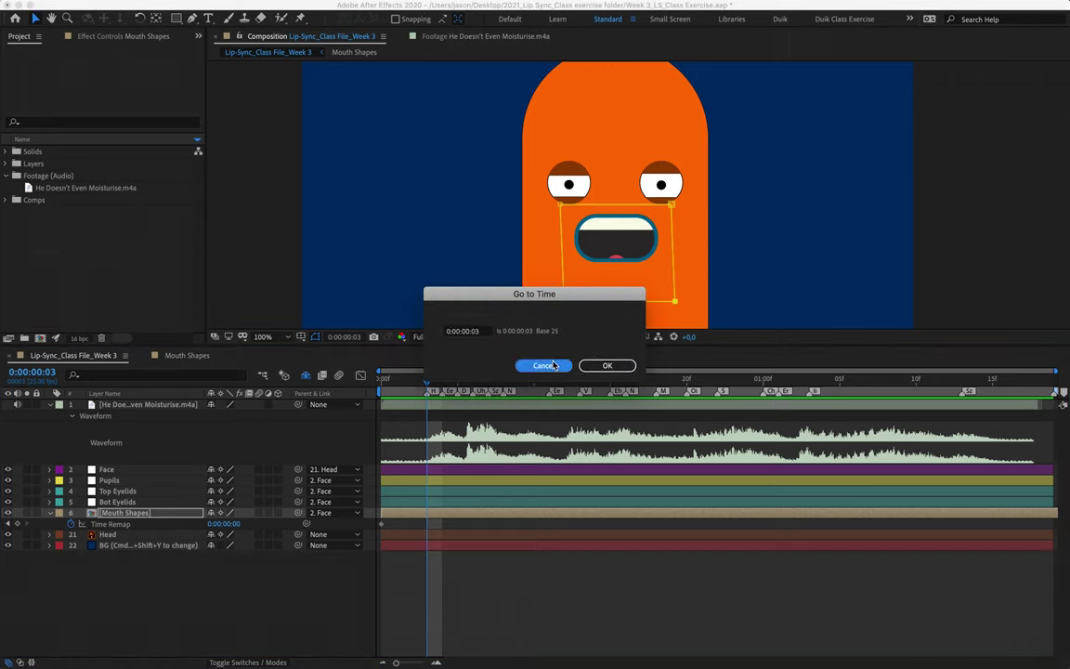
pyautogui.click(341, 338)
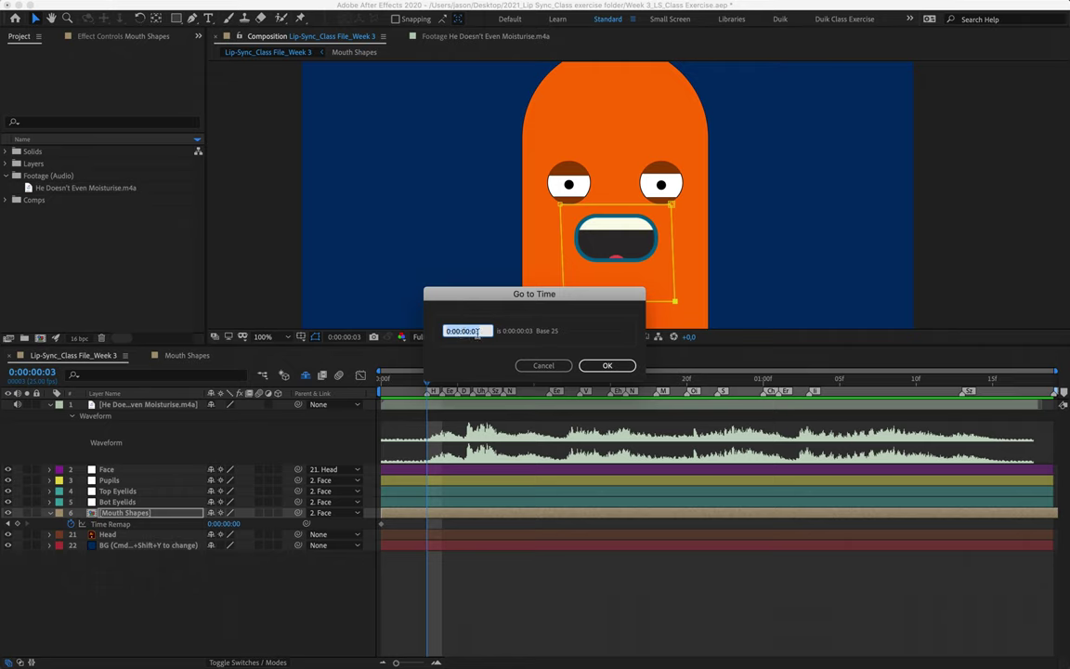
pyautogui.click(603, 366)
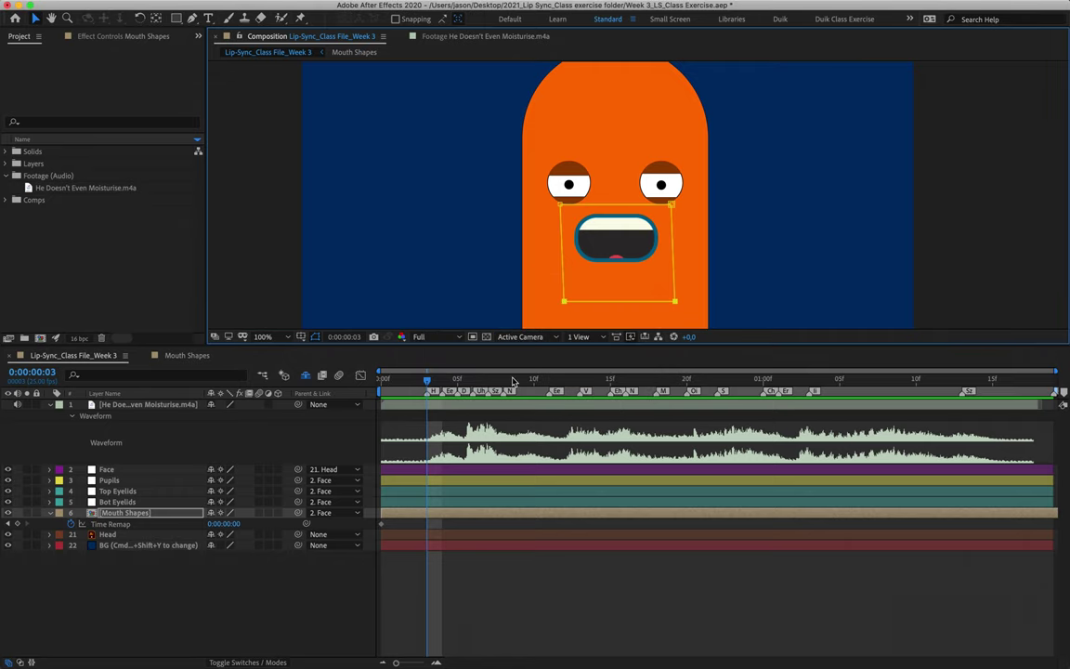
# Step: Move the Time Remap keyframe to frame 3, change the mouth shape, and nudge the mask corner
pyautogui.moveTo(381, 526); pyautogui.dragTo(426, 530)
pyautogui.click(230, 524)
pyautogui.moveTo(227, 524); pyautogui.dragTo(113, 511)
pyautogui.moveTo(564, 305); pyautogui.dragTo(560, 302)
# Step: In Mouth Shapes, turn off Guide Layer for the Rest through AH labels, then return to the main comp
pyautogui.click(164, 356)
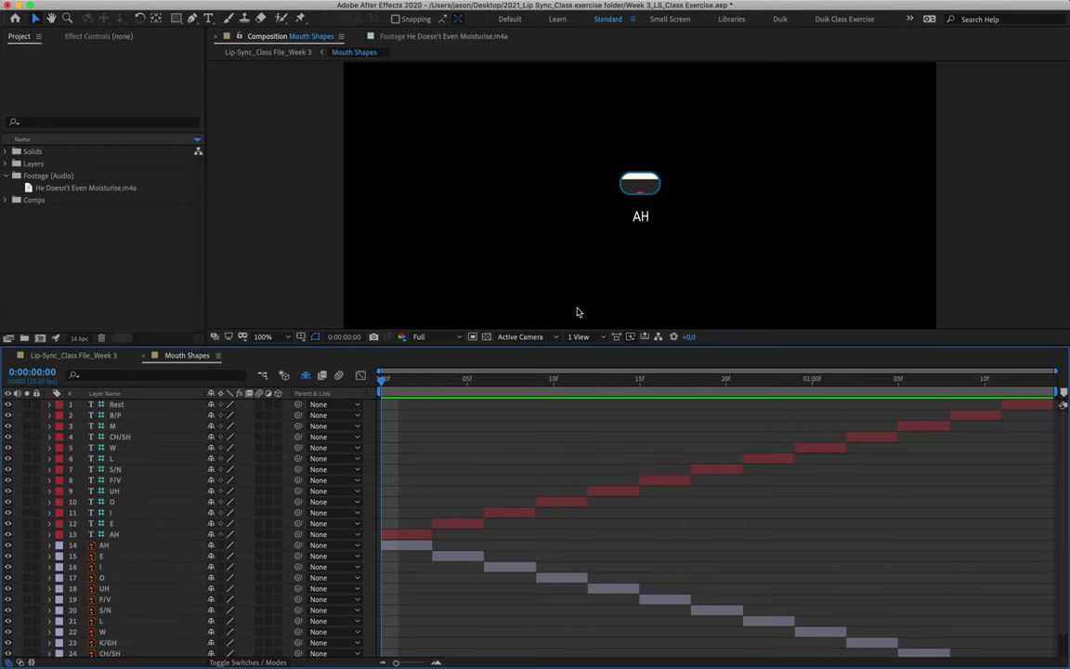
pyautogui.click(641, 219)
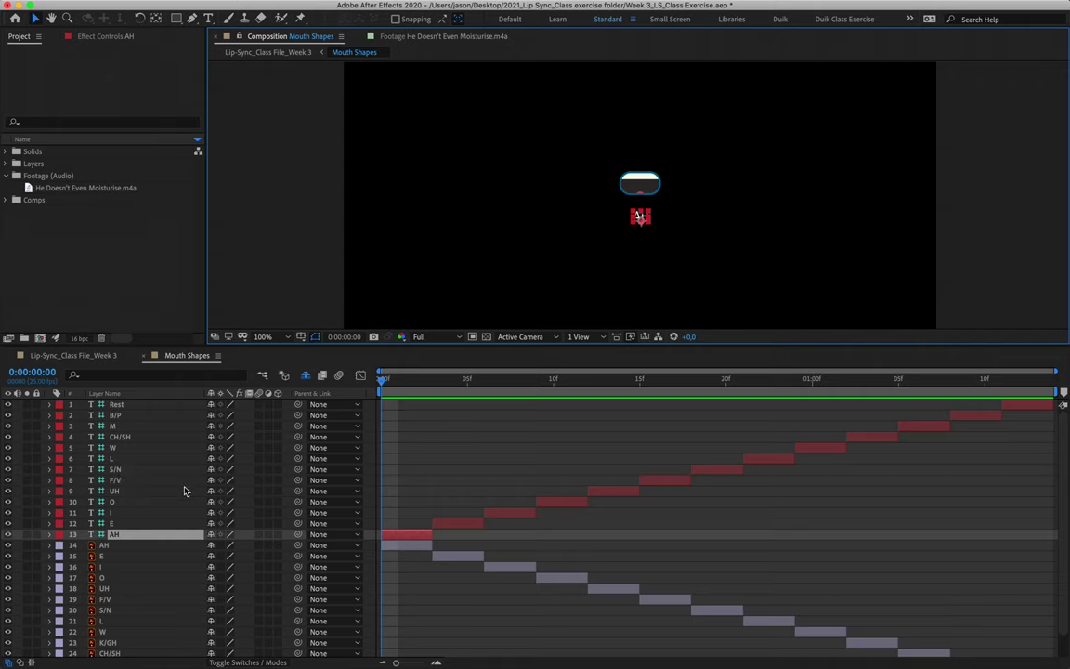
pyautogui.keyDown('shift'); pyautogui.click(141, 408); pyautogui.keyUp('shift')
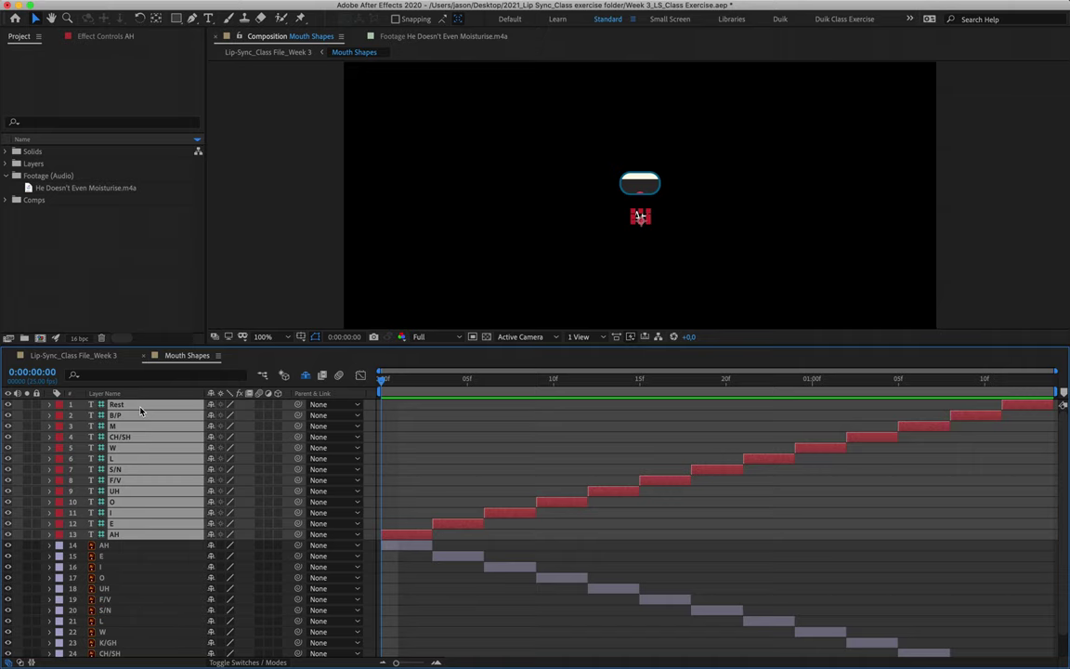
pyautogui.rightClick(140, 408)
pyautogui.click(173, 431)
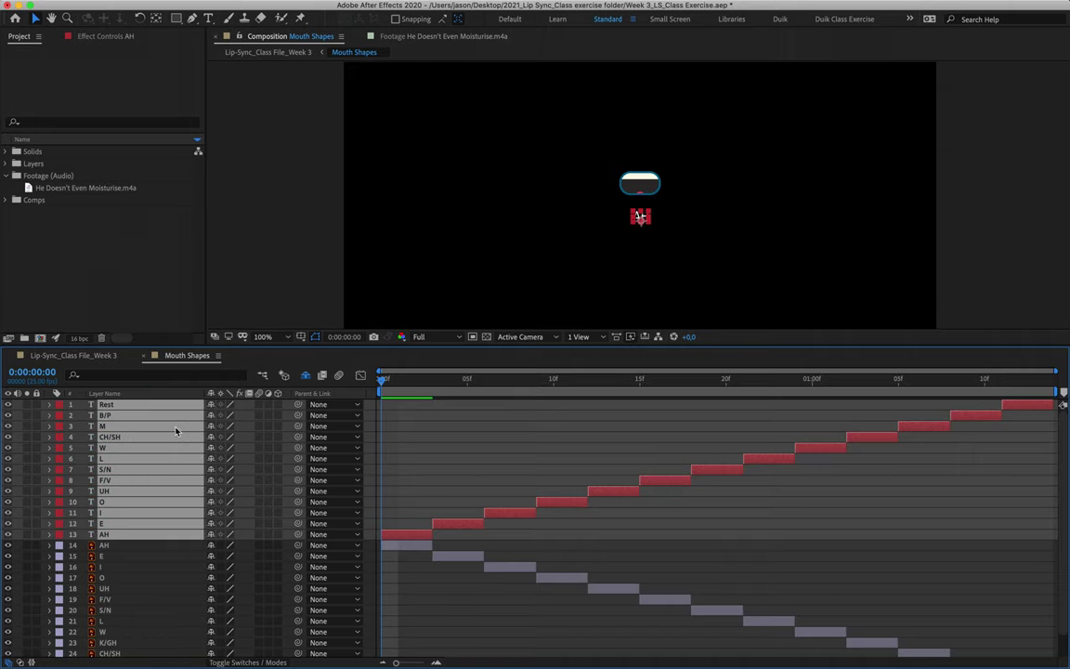
pyautogui.click(71, 356)
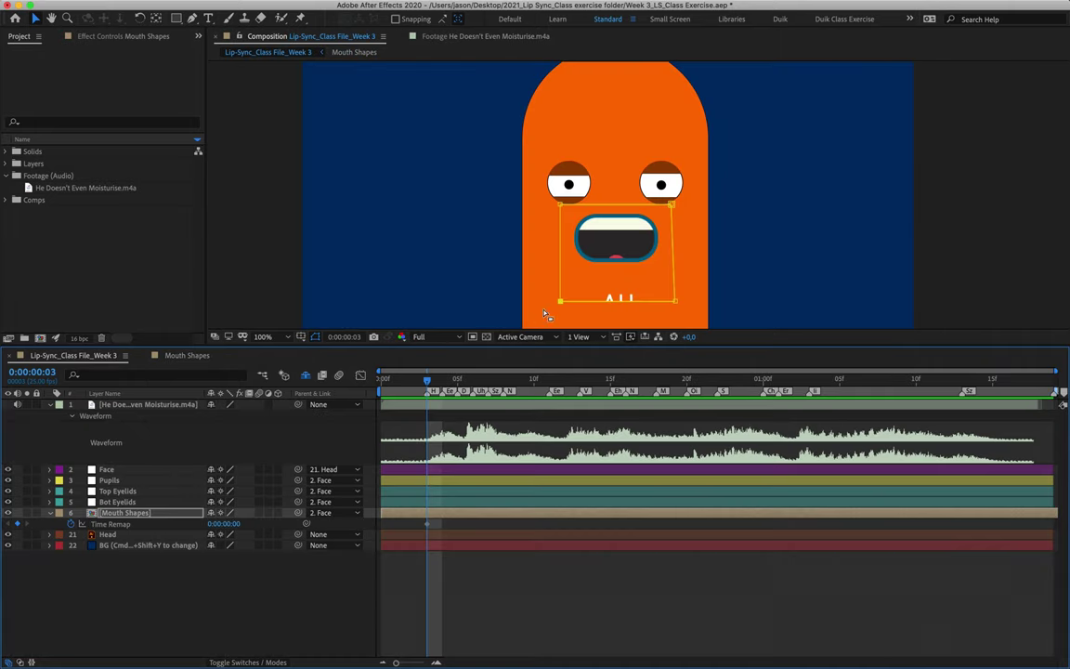
# Step: Drag the mask's bottom corners down, undo those edits, and go back into Mouth Shapes
pyautogui.moveTo(562, 303)
pyautogui.mouseDown()
pyautogui.moveTo(626, 327)
pyautogui.moveTo(557, 311)
pyautogui.mouseUp()
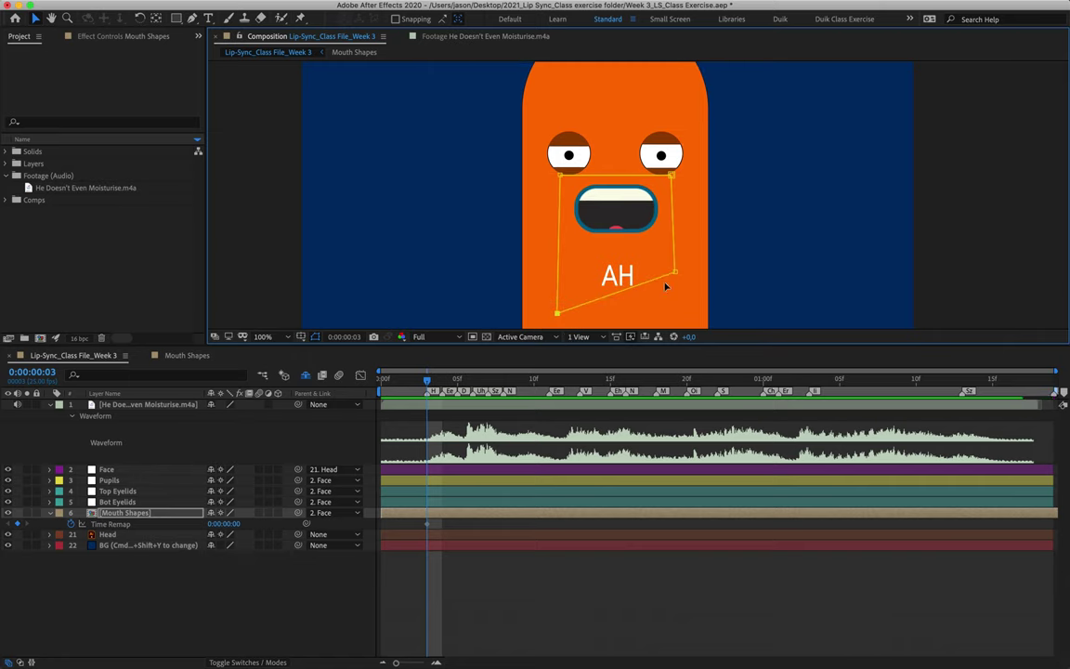
pyautogui.moveTo(677, 273); pyautogui.dragTo(677, 309)
pyautogui.hotkey('ctrl', 'z')
pyautogui.hotkey('ctrl', 'z')
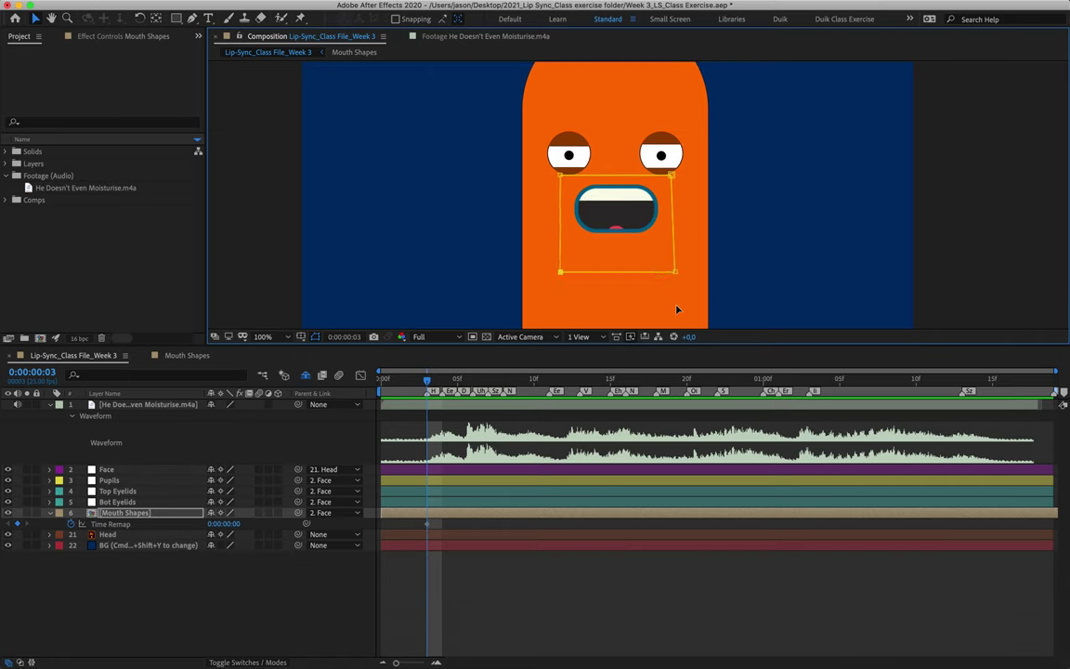
pyautogui.click(181, 355)
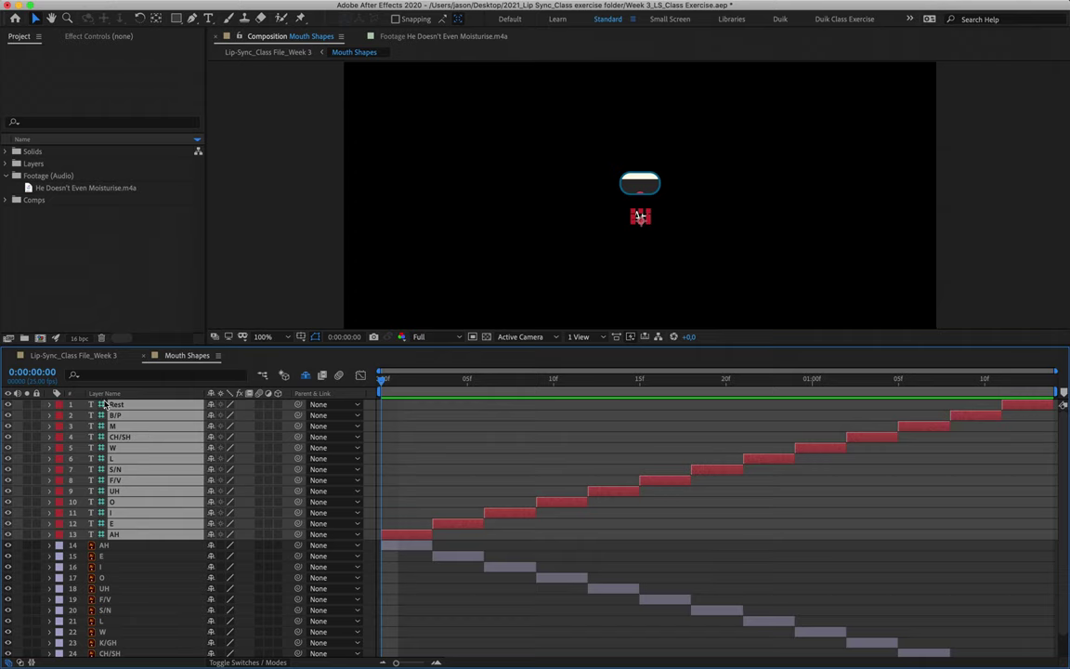
# Step: Uncheck Guide Layer on the selected label layers and return to Lip-Sync_Class_File_Week 3
pyautogui.rightClick(153, 464)
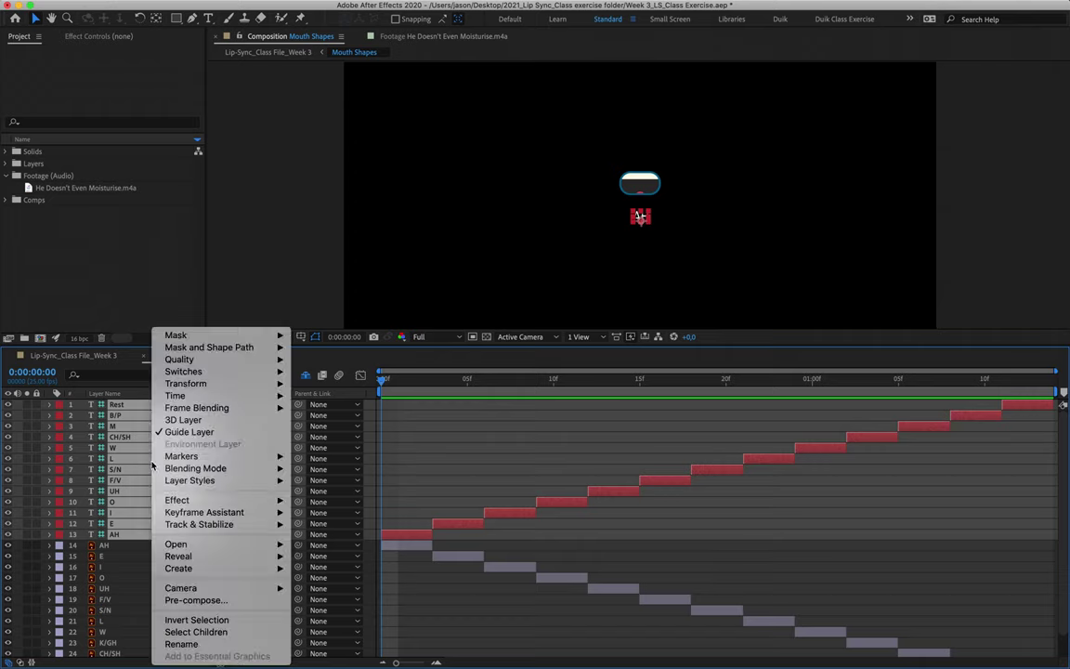
pyautogui.click(208, 433)
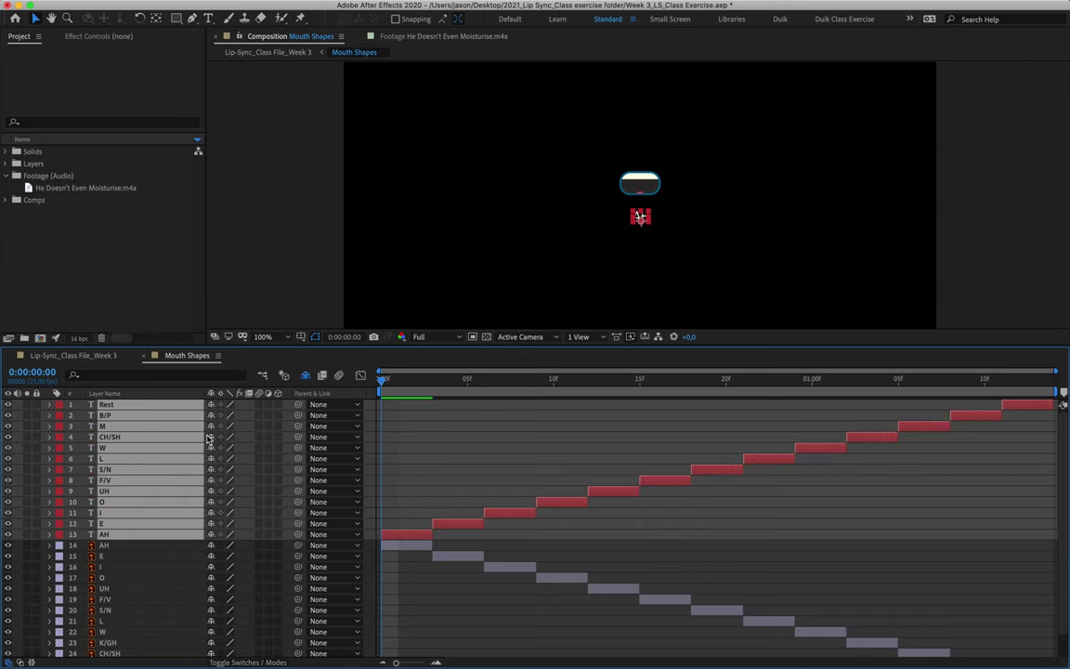
pyautogui.click(109, 356)
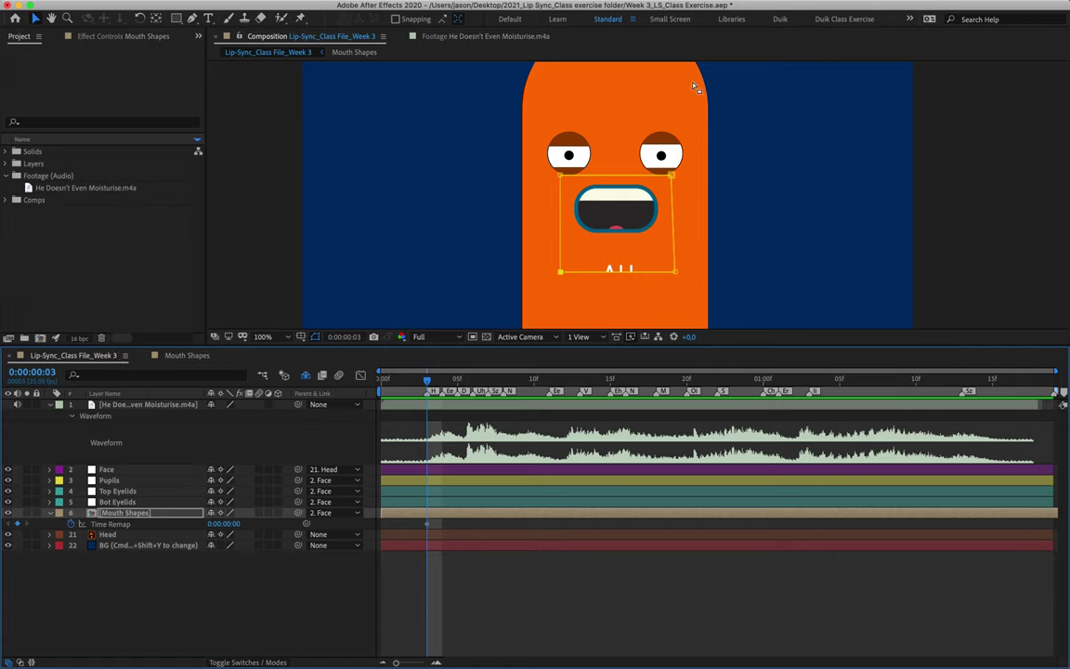
# Step: Select both bottom mask vertices and drag them down until the AH label shows, then scrub Time Remap
pyautogui.press('Return')
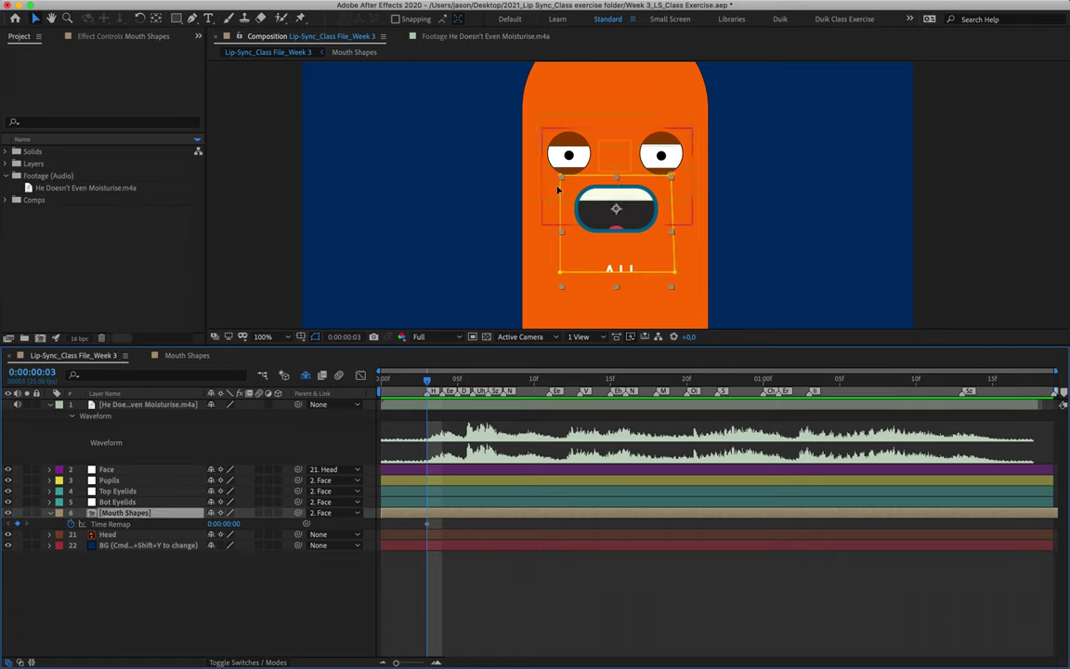
pyautogui.click(561, 270)
pyautogui.click(675, 272)
pyautogui.moveTo(675, 272)
pyautogui.mouseDown()
pyautogui.moveTo(611, 196)
pyautogui.moveTo(690, 238)
pyautogui.moveTo(664, 222)
pyautogui.moveTo(676, 267)
pyautogui.moveTo(675, 255)
pyautogui.mouseUp()
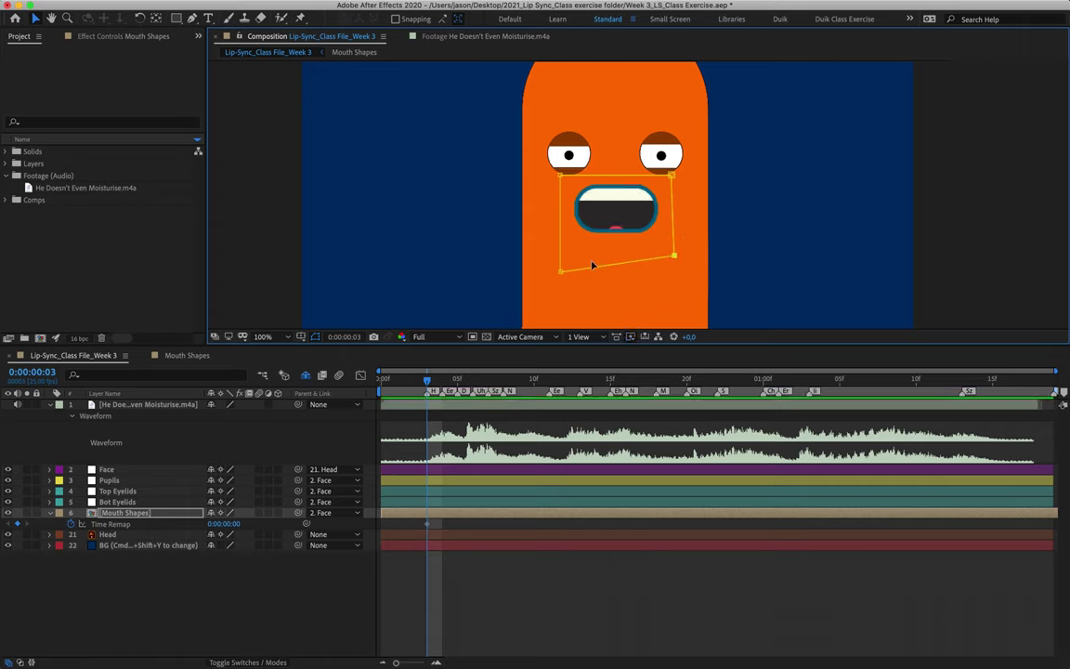
pyautogui.moveTo(562, 272); pyautogui.dragTo(559, 318)
pyautogui.moveTo(675, 256); pyautogui.dragTo(676, 315)
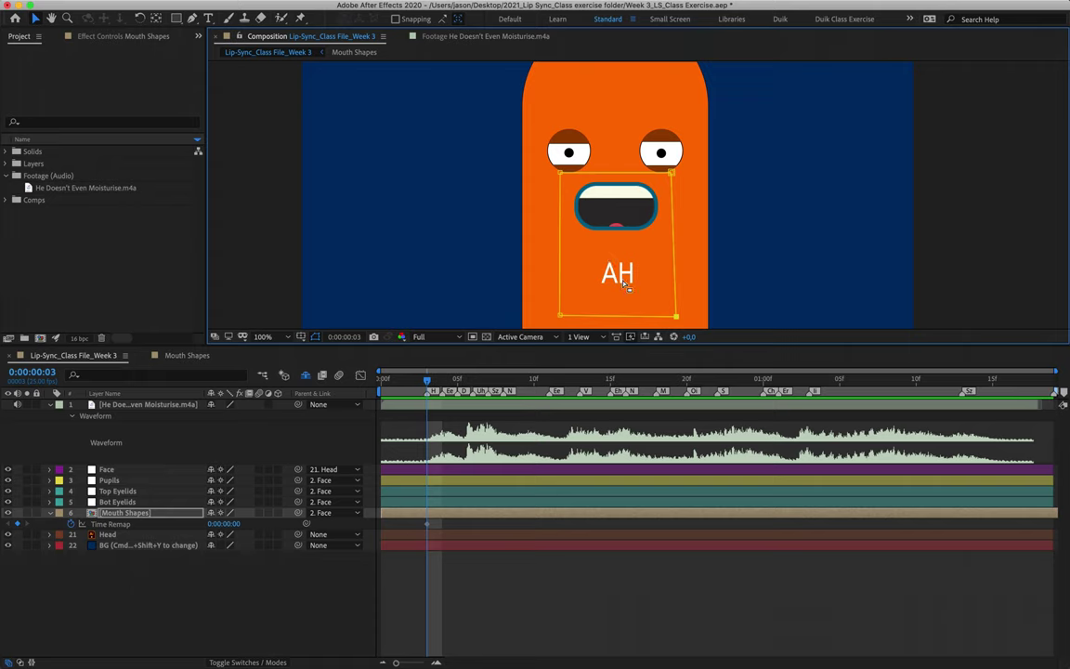
pyautogui.moveTo(677, 318)
pyautogui.mouseDown()
pyautogui.moveTo(666, 229)
pyautogui.moveTo(676, 313)
pyautogui.moveTo(676, 300)
pyautogui.mouseUp()
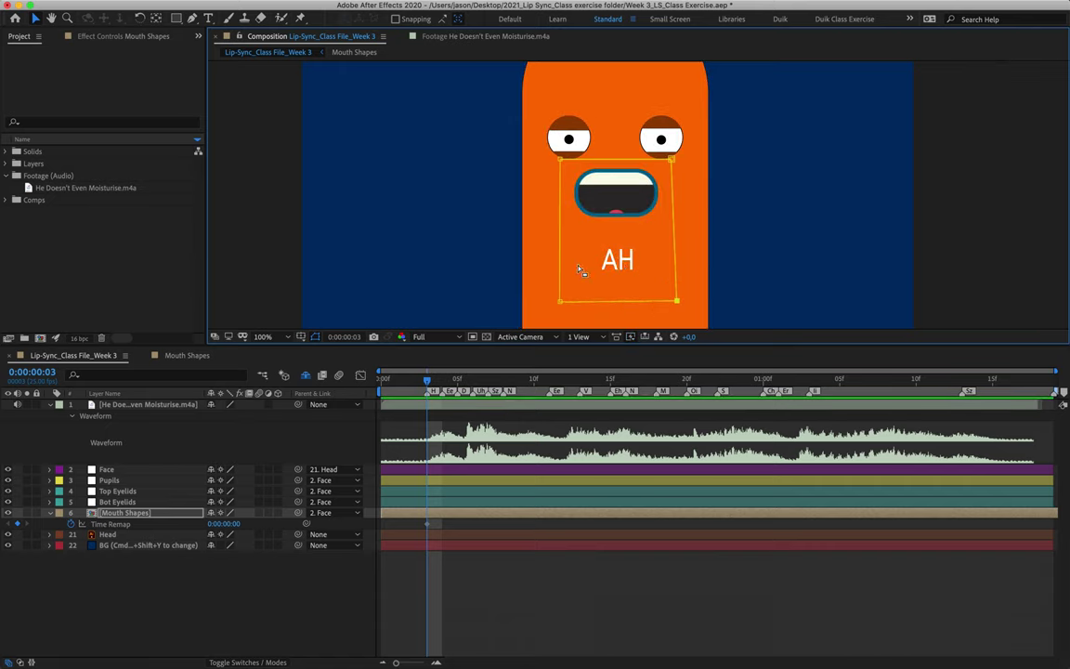
pyautogui.moveTo(626, 303); pyautogui.dragTo(674, 295)
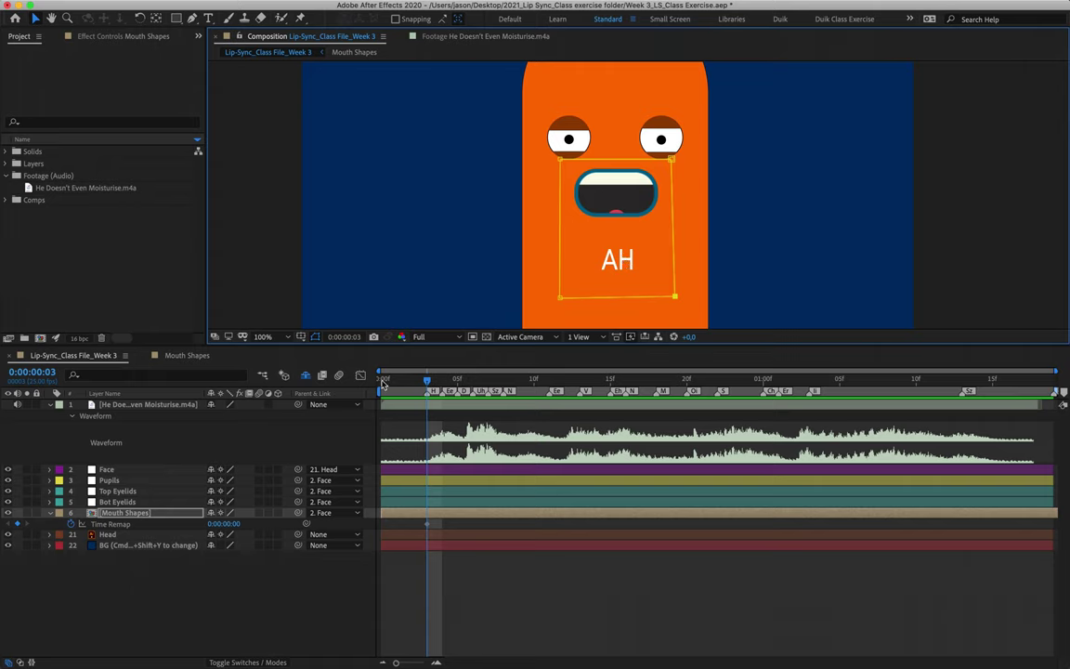
pyautogui.moveTo(238, 526)
pyautogui.mouseDown()
pyautogui.moveTo(372, 516)
pyautogui.moveTo(201, 510)
pyautogui.moveTo(502, 497)
pyautogui.moveTo(251, 510)
pyautogui.mouseUp()
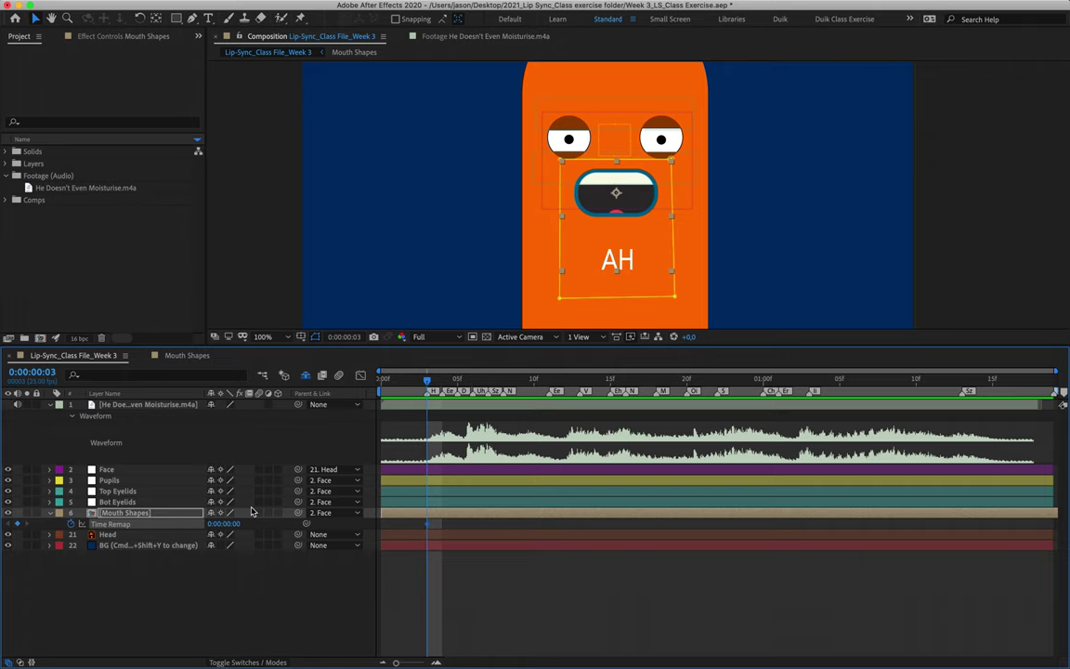
# Step: Key the O mouth shape at frame 4 and preview the lip sync
pyautogui.press('pagedown')
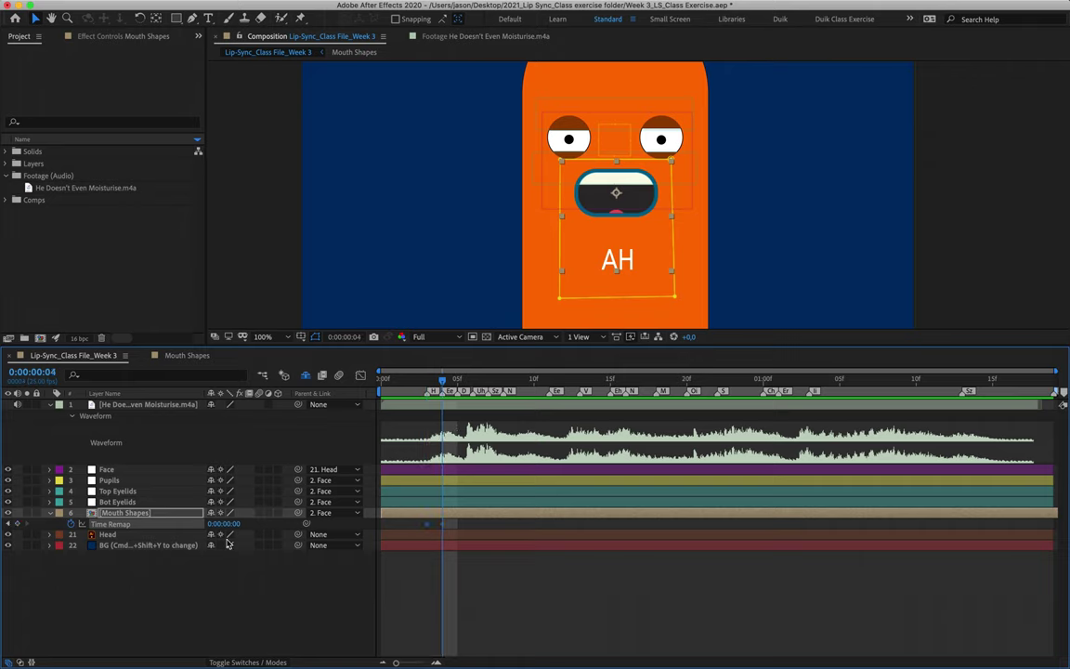
pyautogui.moveTo(225, 523); pyautogui.dragTo(267, 522)
pyautogui.moveTo(278, 521); pyautogui.dragTo(213, 522)
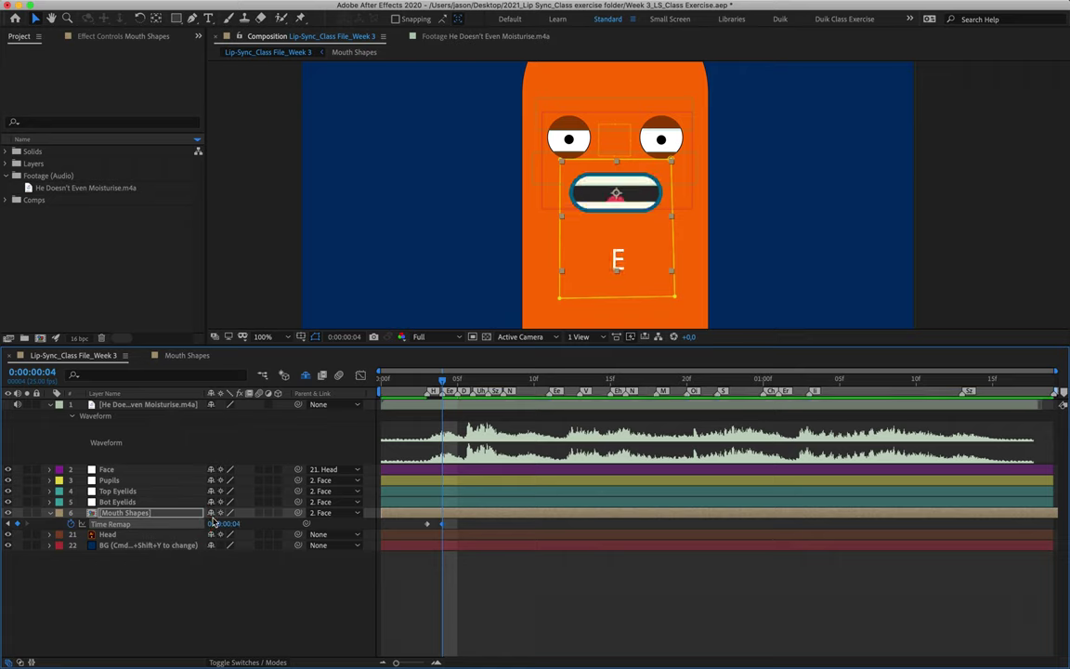
pyautogui.click(446, 383)
pyautogui.moveTo(445, 383); pyautogui.dragTo(435, 384)
pyautogui.press('space')
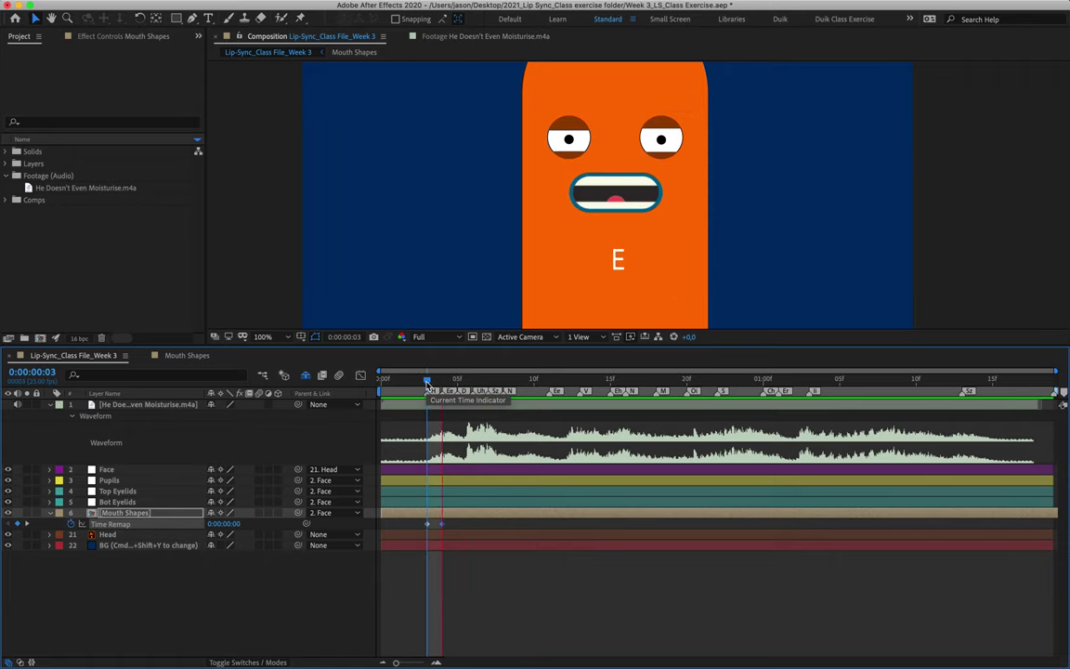
pyautogui.press('space')
# Step: Key the F/V mouth shape at frame 5
pyautogui.press('pagedown')
pyautogui.press('pagedown')
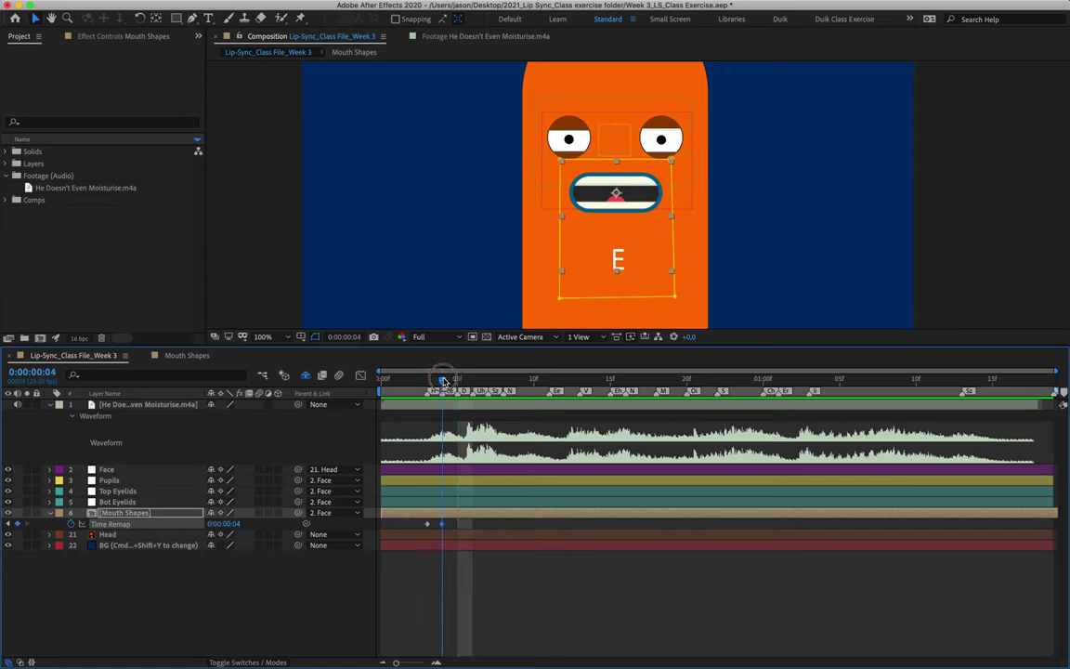
pyautogui.click(444, 382)
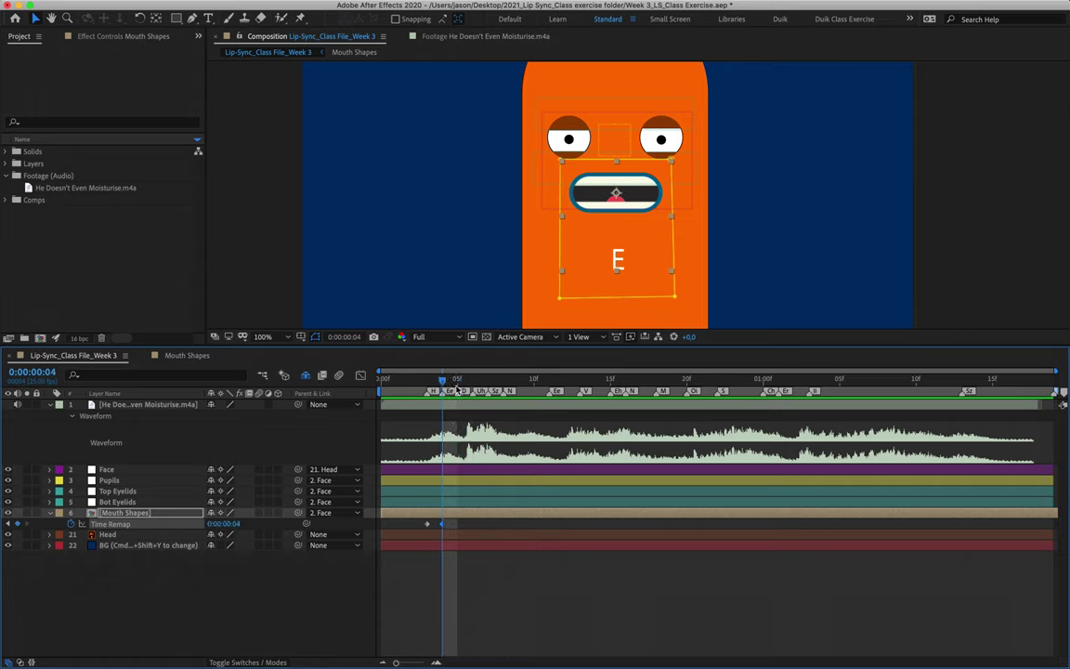
pyautogui.click(233, 523)
pyautogui.moveTo(232, 523); pyautogui.dragTo(344, 521)
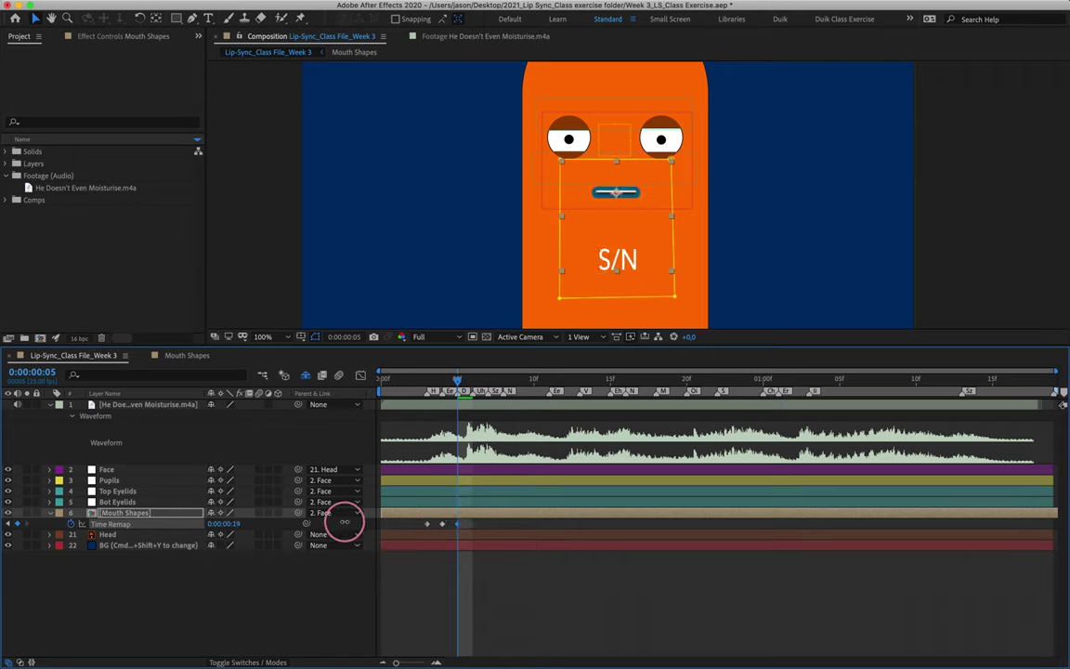
pyautogui.moveTo(345, 521)
pyautogui.mouseDown()
pyautogui.moveTo(325, 518)
pyautogui.moveTo(334, 525)
pyautogui.mouseUp()
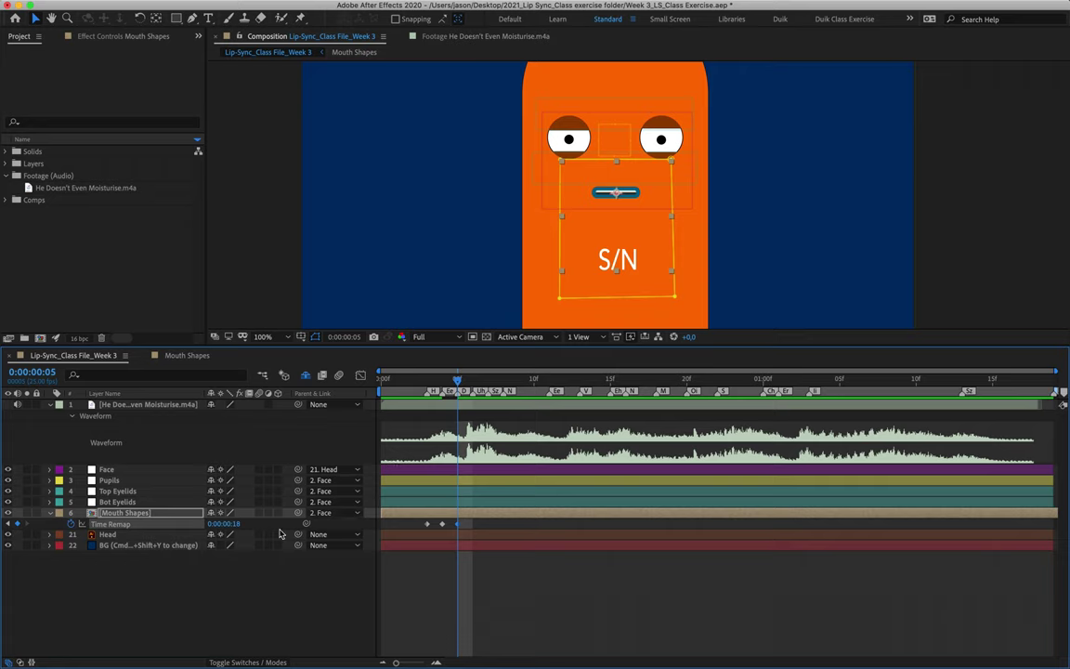
pyautogui.moveTo(232, 523)
pyautogui.mouseDown()
pyautogui.moveTo(191, 520)
pyautogui.moveTo(224, 522)
pyautogui.mouseUp()
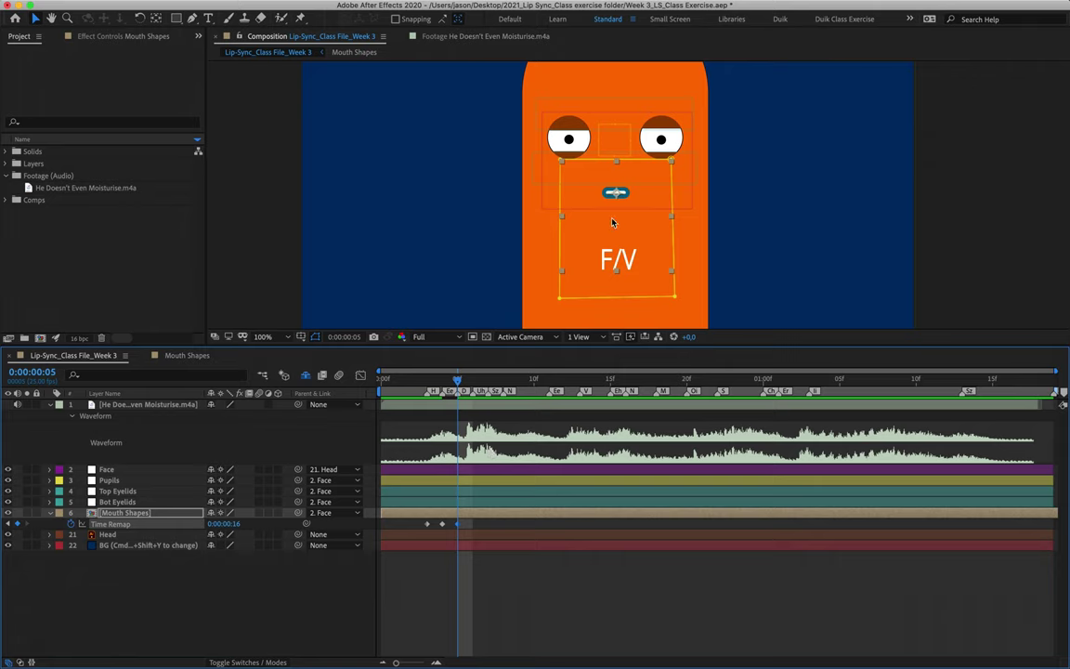
# Step: Key UH at frame 6, S/N at frame 7 and F/V at frame 8
pyautogui.press('pagedown')
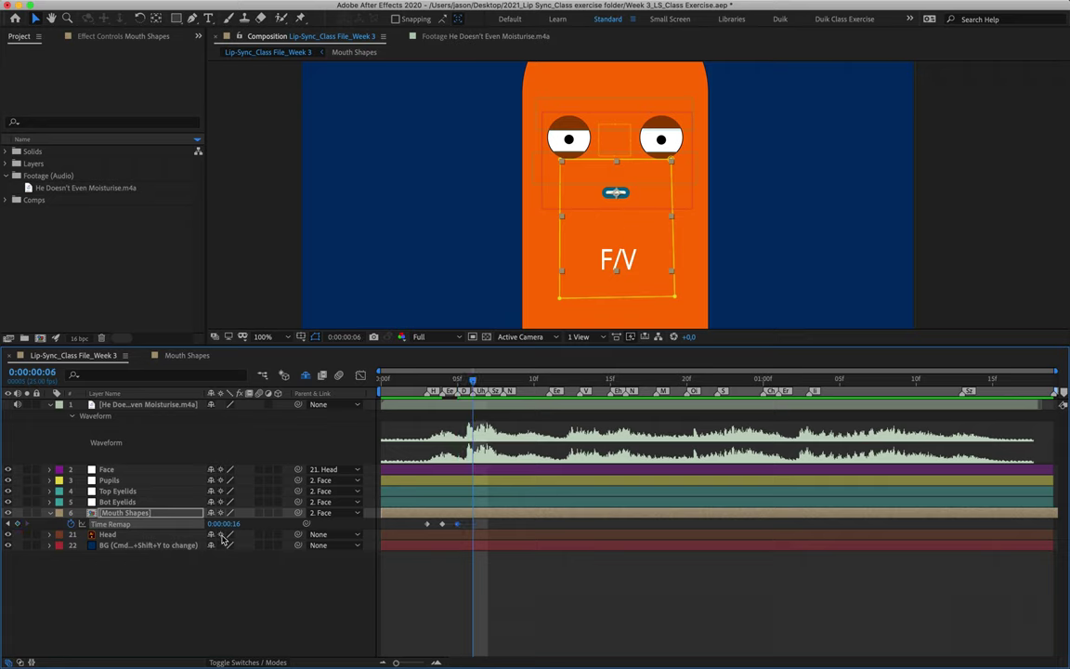
pyautogui.moveTo(228, 523); pyautogui.dragTo(185, 511)
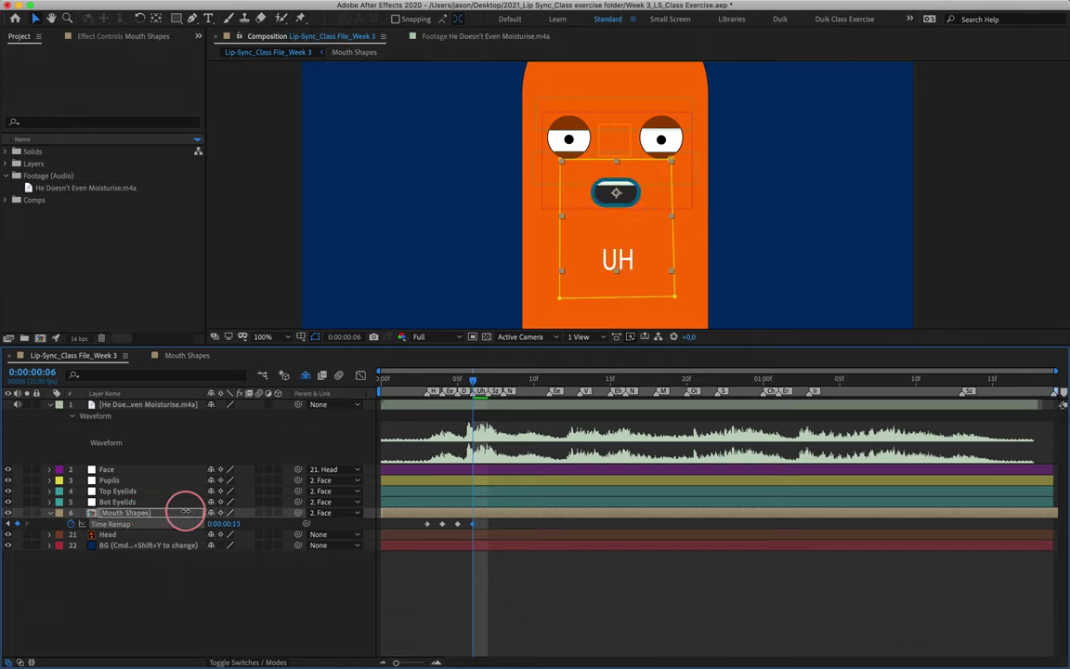
pyautogui.press('pagedown')
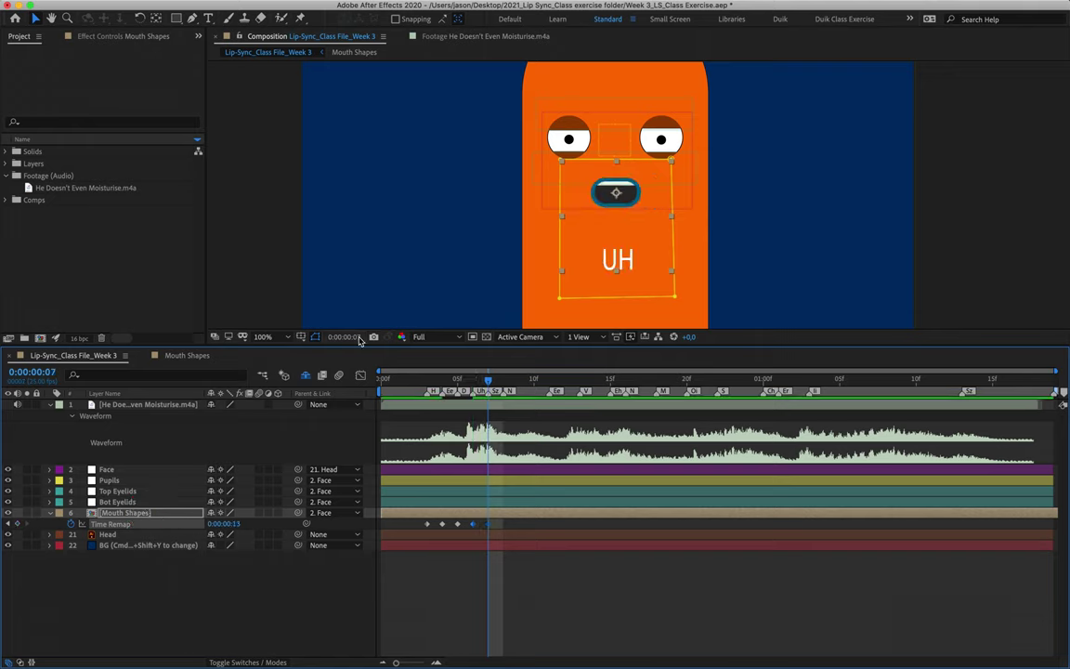
pyautogui.moveTo(221, 523); pyautogui.dragTo(262, 517)
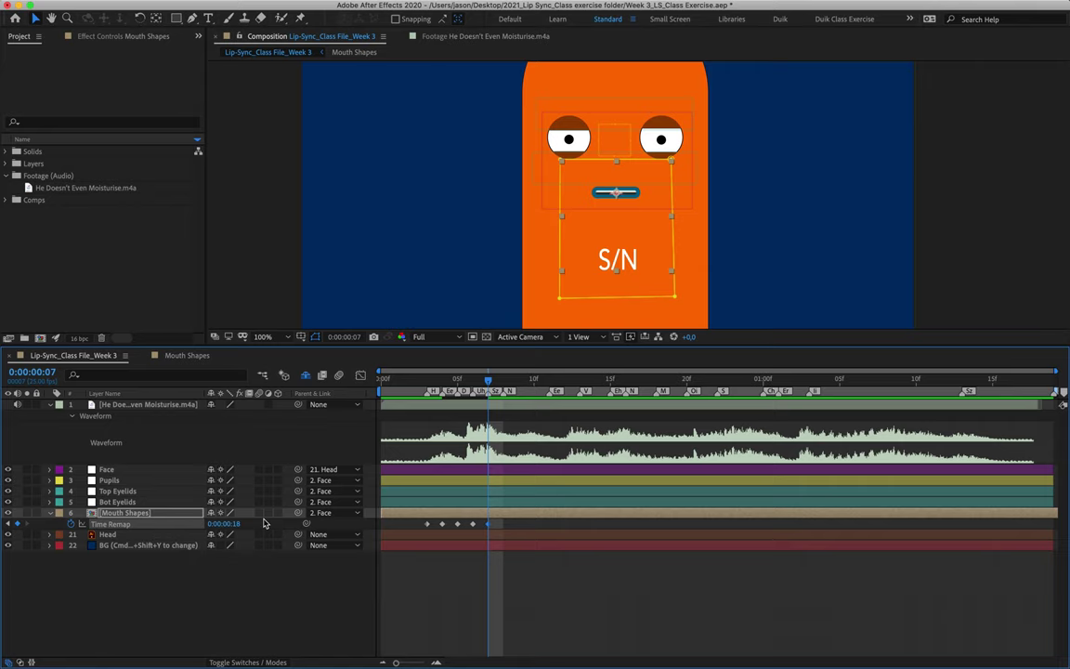
pyautogui.press('pagedown')
pyautogui.press('pagedown')
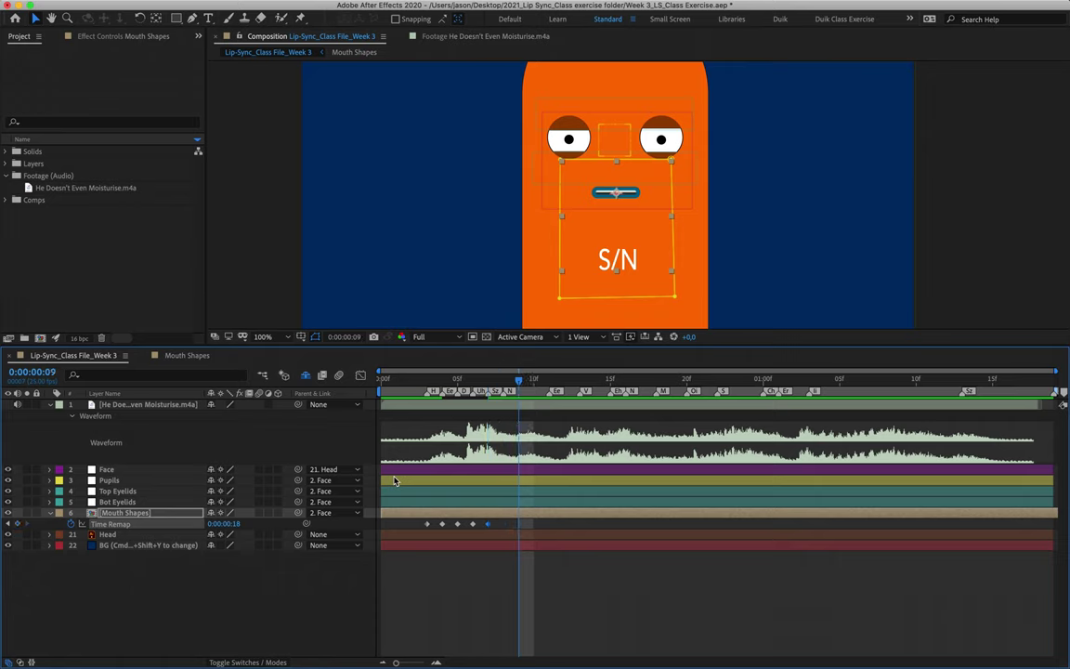
pyautogui.press('pageup')
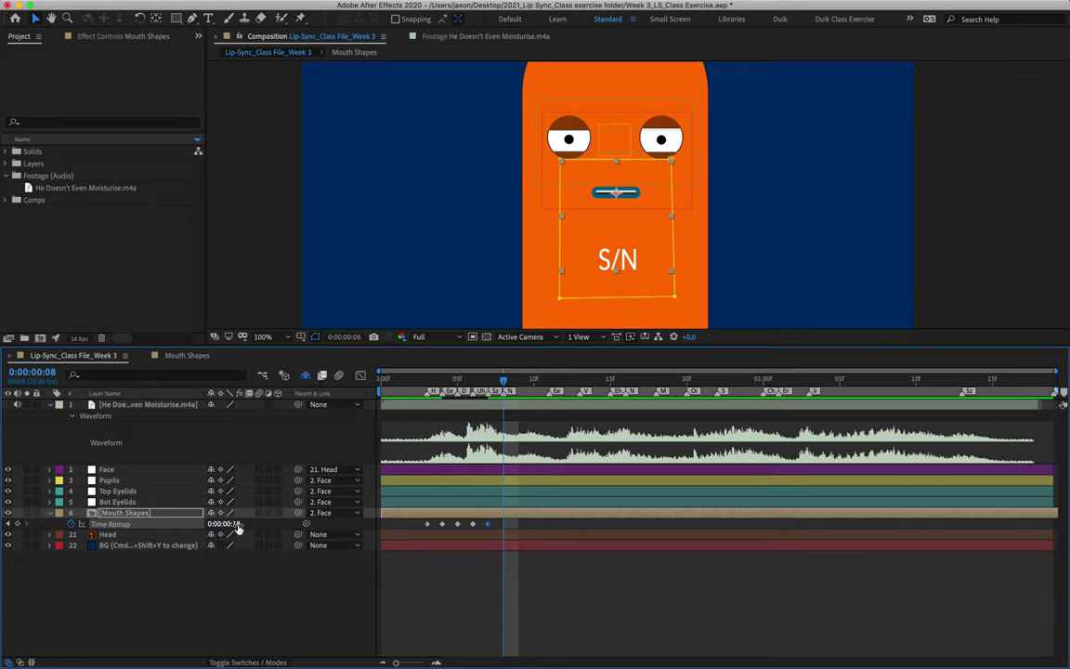
pyautogui.moveTo(236, 526)
pyautogui.mouseDown()
pyautogui.moveTo(252, 523)
pyautogui.moveTo(212, 524)
pyautogui.moveTo(221, 528)
pyautogui.mouseUp()
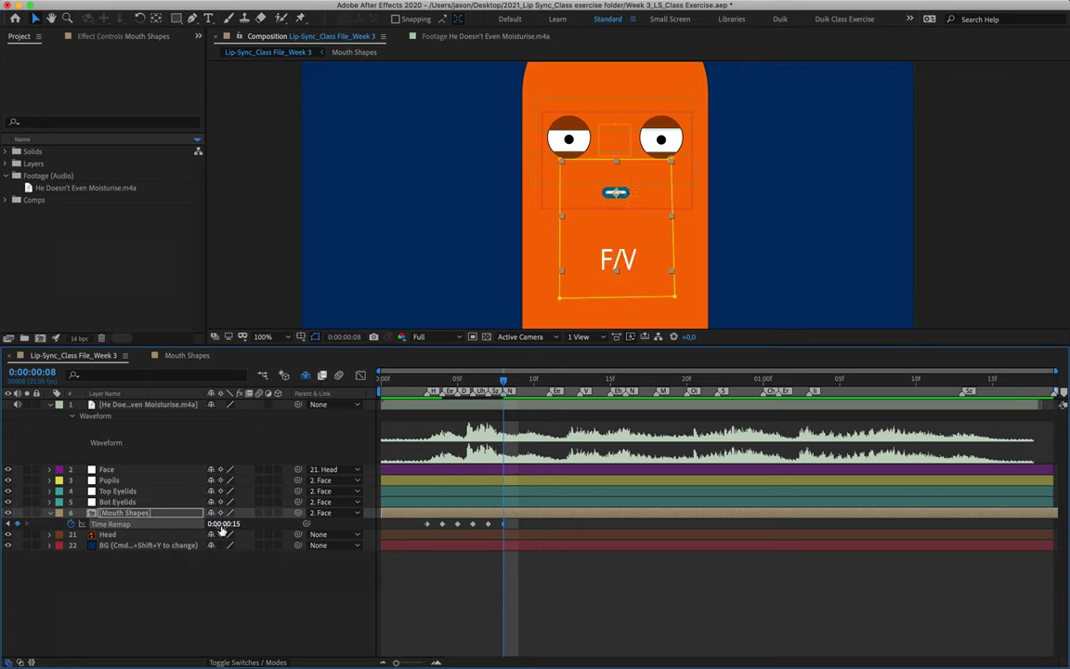
# Step: Review the animation up to frame 11 and key the E mouth shape there
pyautogui.click(426, 380)
pyautogui.moveTo(426, 380); pyautogui.dragTo(504, 416)
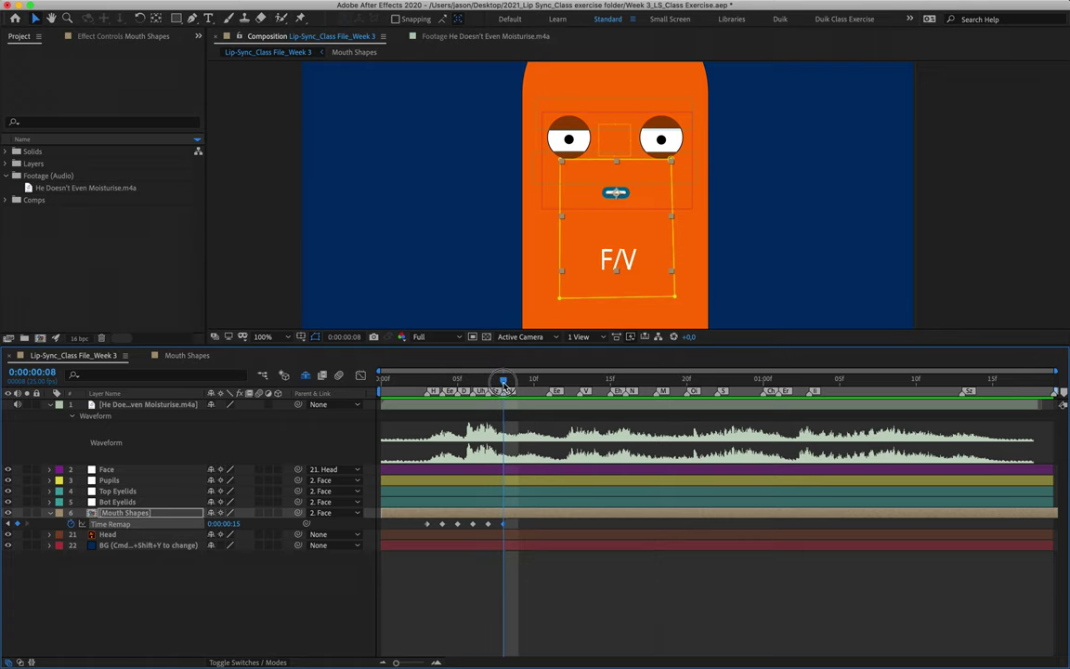
pyautogui.moveTo(433, 389); pyautogui.dragTo(554, 391)
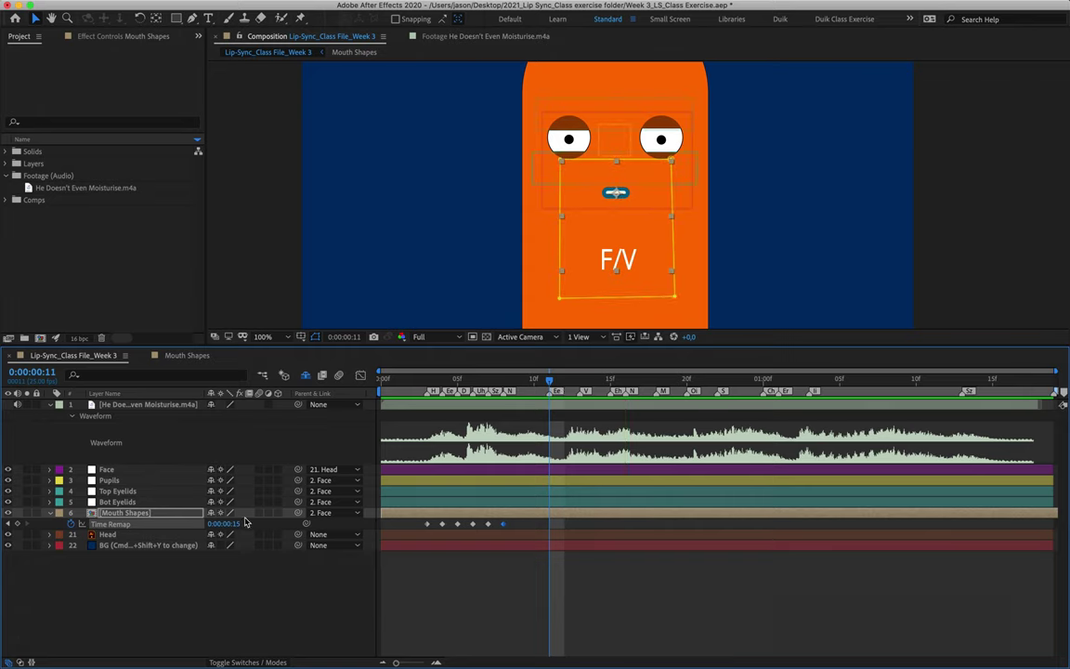
pyautogui.moveTo(248, 522); pyautogui.dragTo(153, 511)
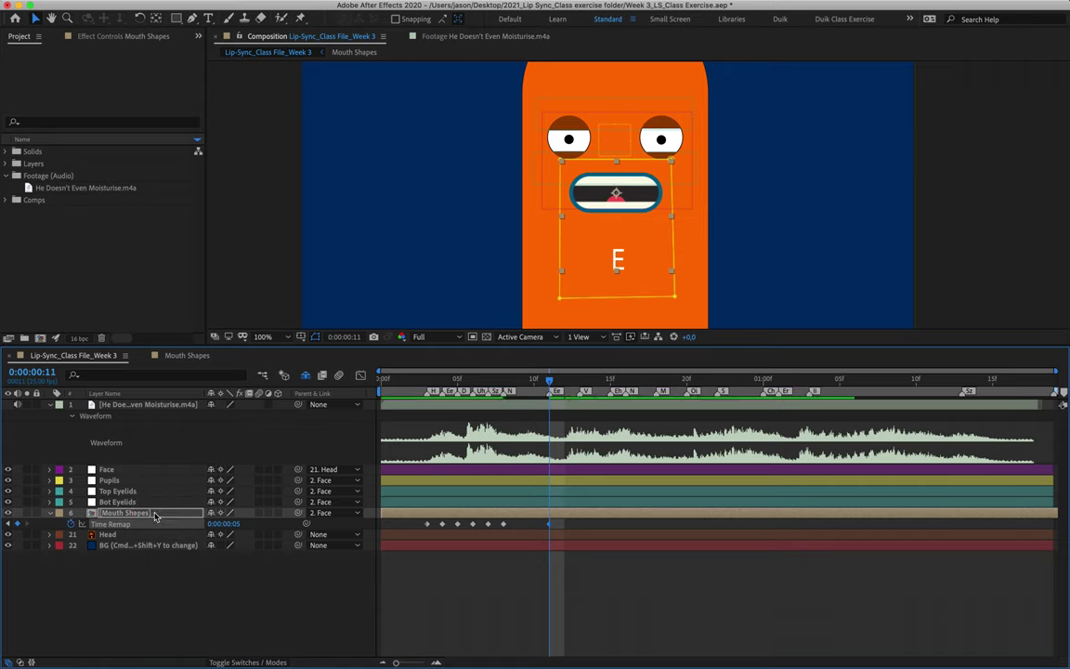
# Step: Key F/V at frame 13, an open mouth at 15, S/N at 16, then review from frame 3
pyautogui.press('pagedown')
pyautogui.press('pagedown')
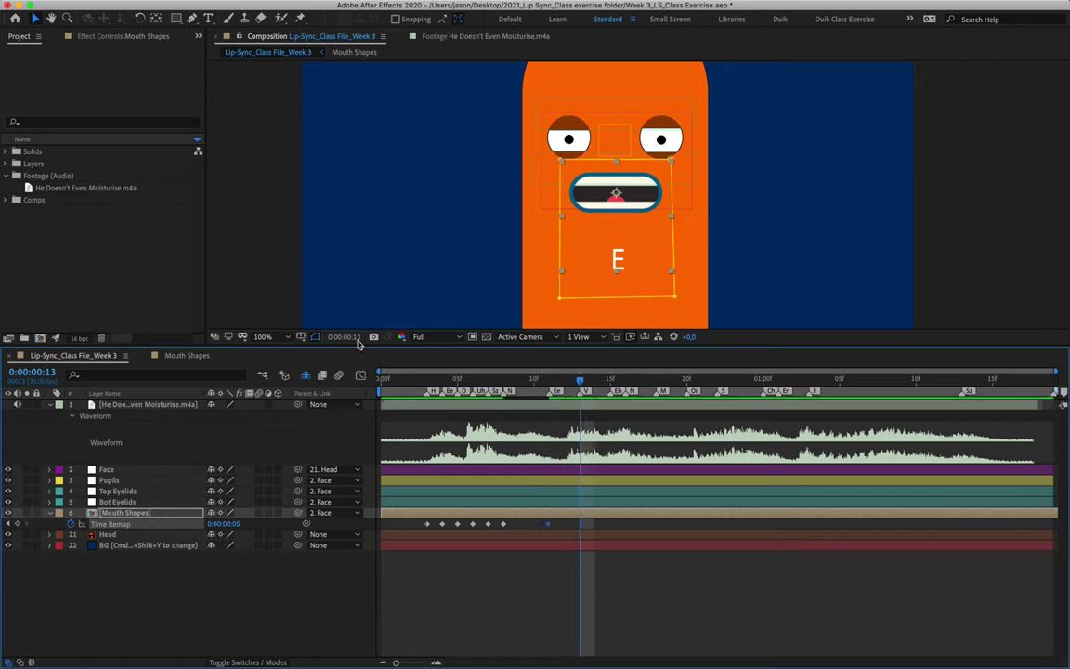
pyautogui.moveTo(227, 524); pyautogui.dragTo(310, 523)
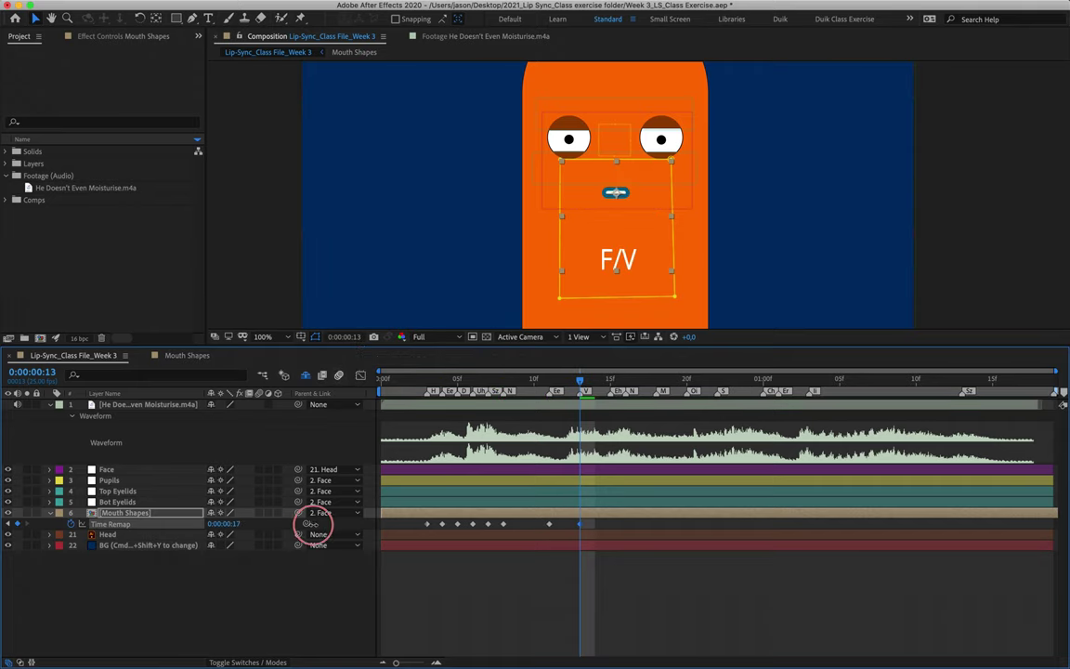
pyautogui.press('pagedown')
pyautogui.press('pagedown')
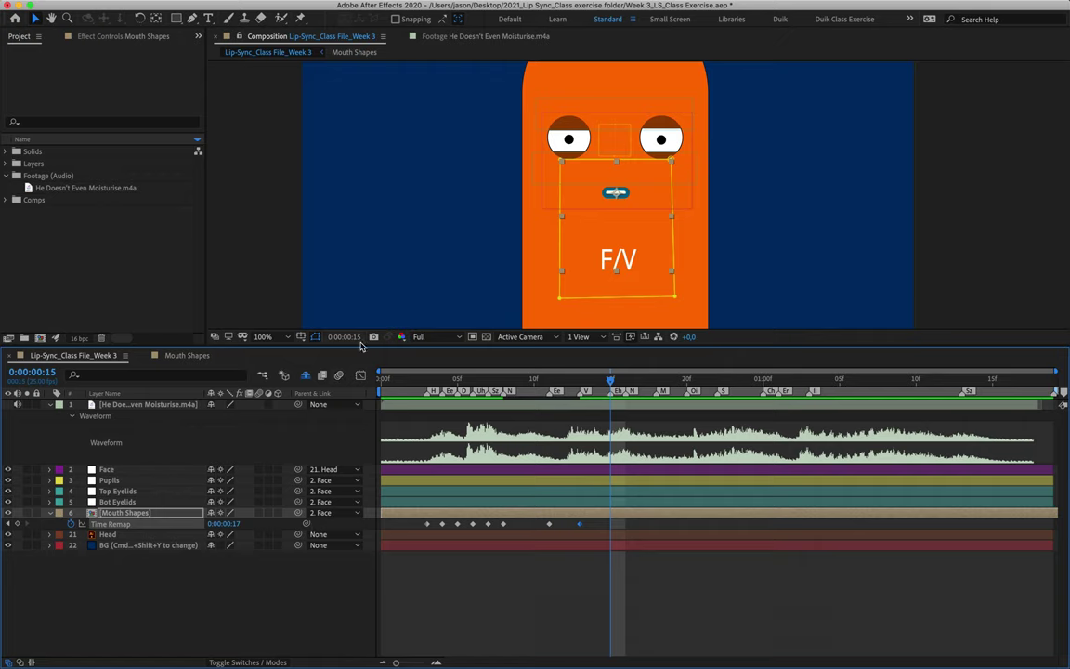
pyautogui.moveTo(239, 525); pyautogui.dragTo(158, 528)
pyautogui.press('pagedown')
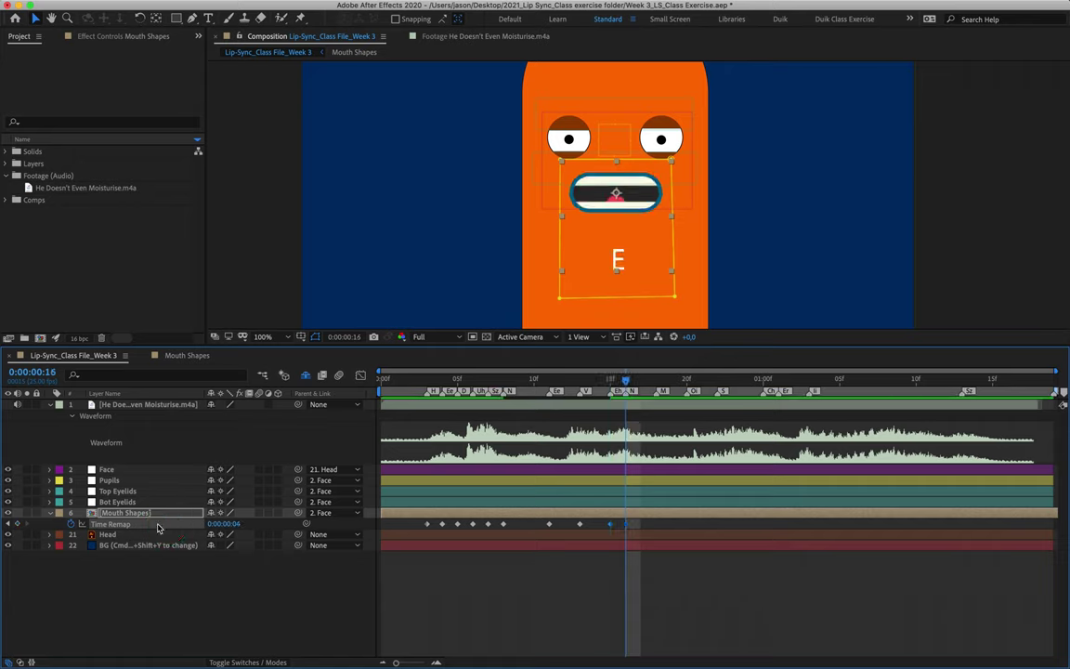
pyautogui.click(238, 523)
pyautogui.moveTo(238, 524); pyautogui.dragTo(327, 527)
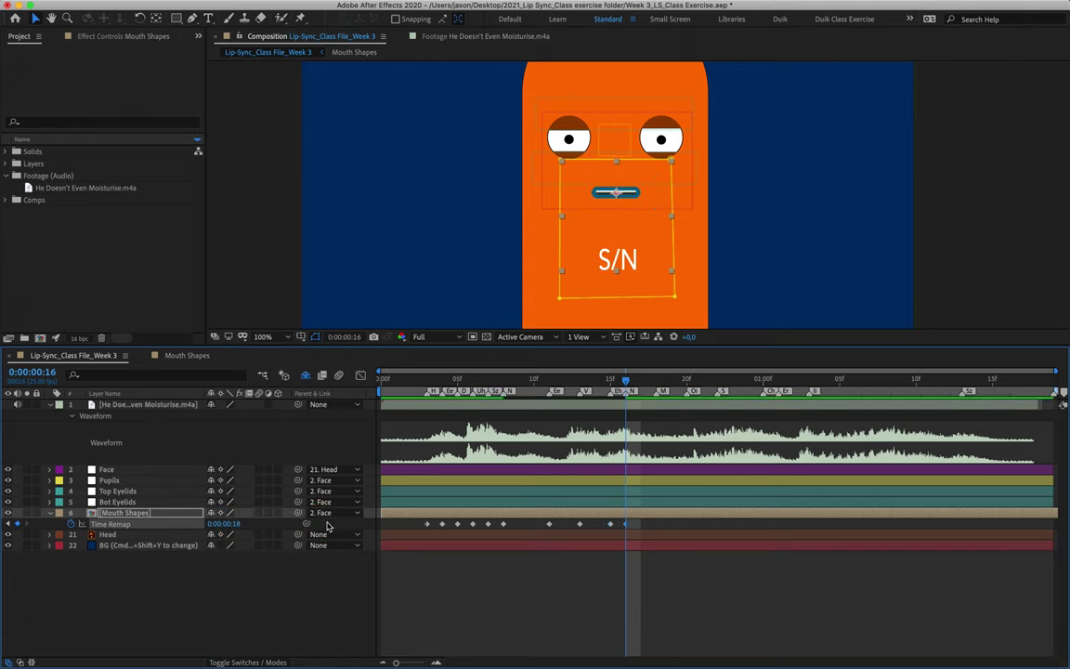
pyautogui.click(429, 380)
pyautogui.moveTo(433, 381); pyautogui.dragTo(656, 380)
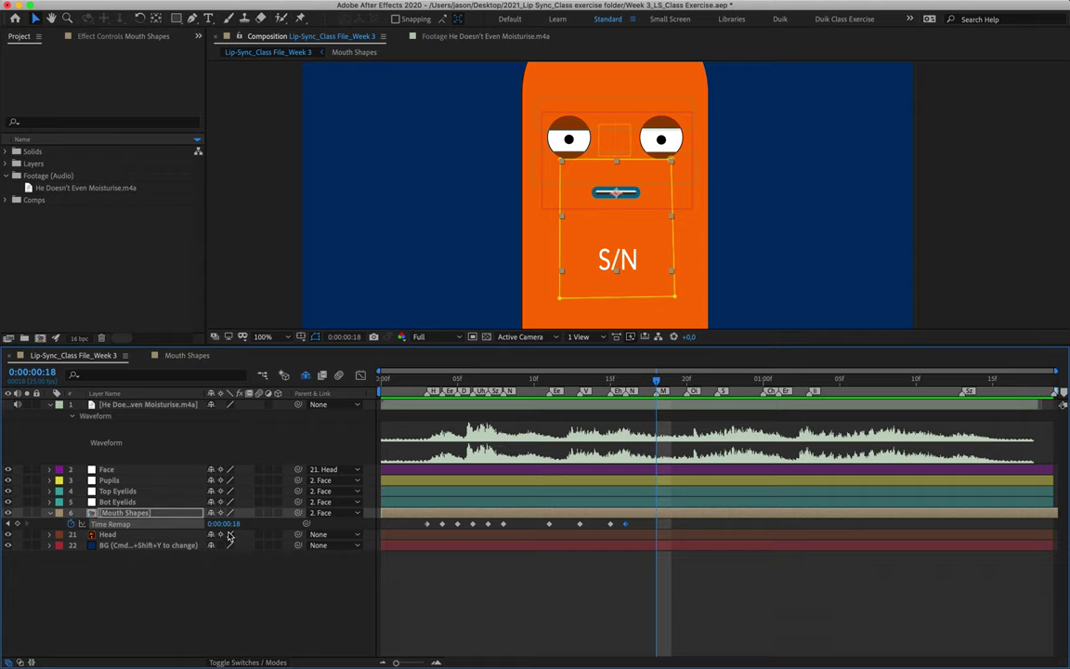
# Step: Key M at frame 18, O at frame 20 and S/N at frame 22
pyautogui.moveTo(228, 523); pyautogui.dragTo(323, 530)
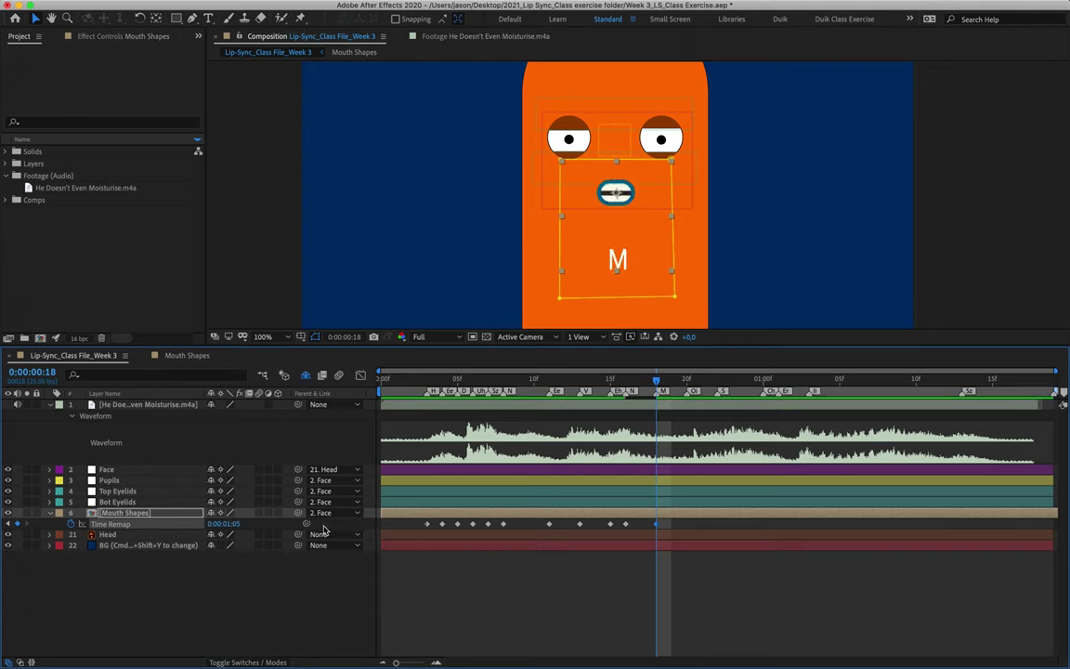
pyautogui.press('pagedown')
pyautogui.press('pagedown')
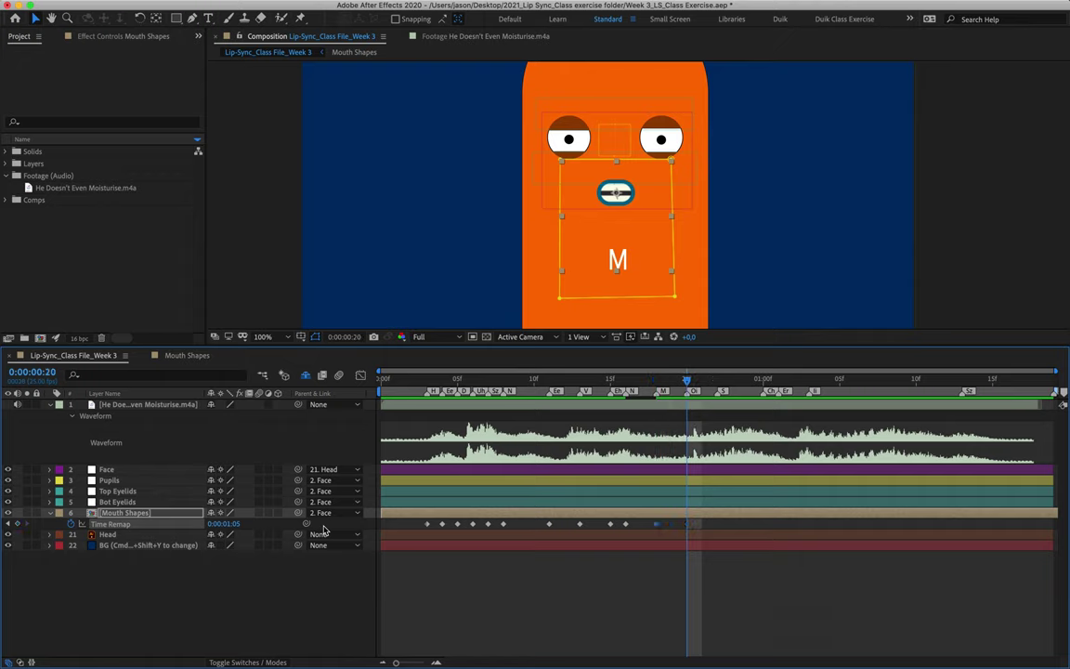
pyautogui.moveTo(227, 523); pyautogui.dragTo(108, 530)
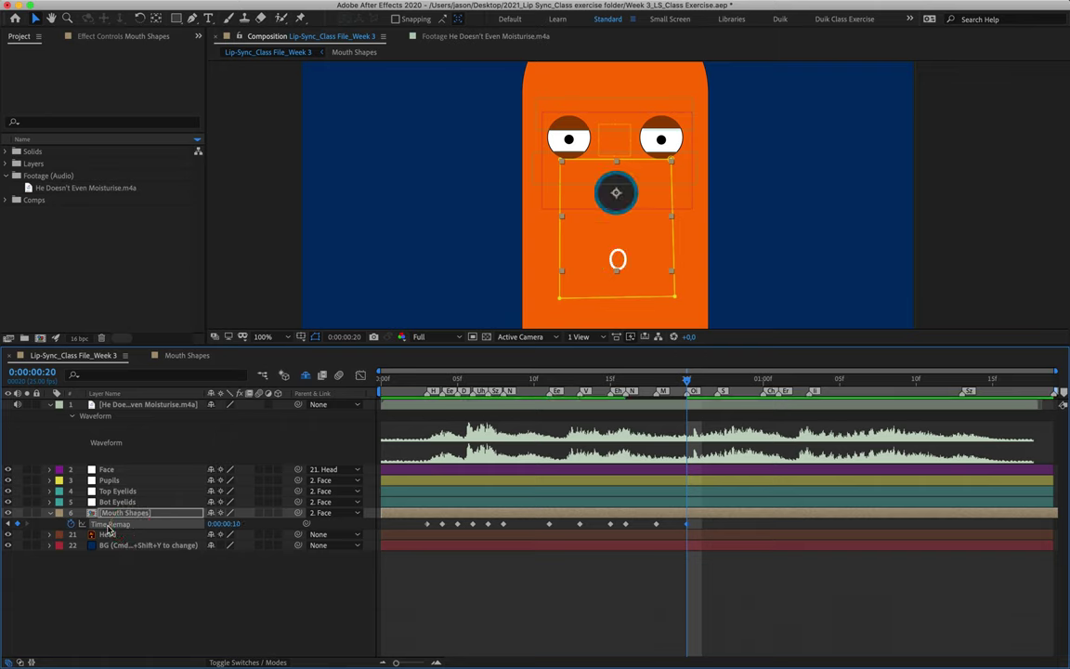
pyautogui.press('pagedown')
pyautogui.press('pagedown')
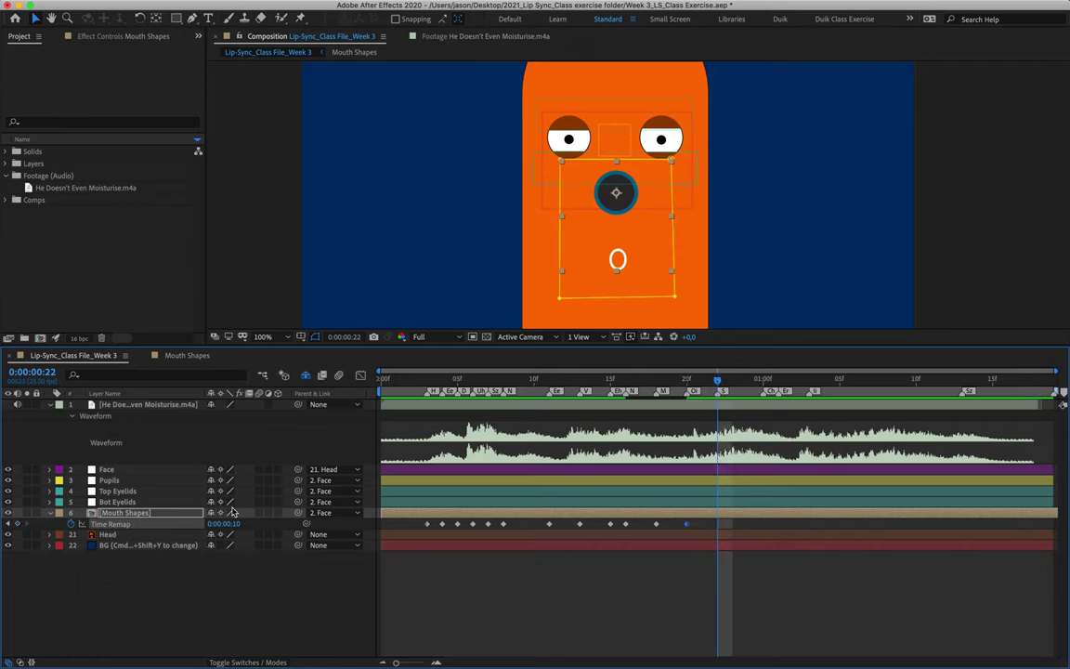
pyautogui.moveTo(224, 523); pyautogui.dragTo(297, 528)
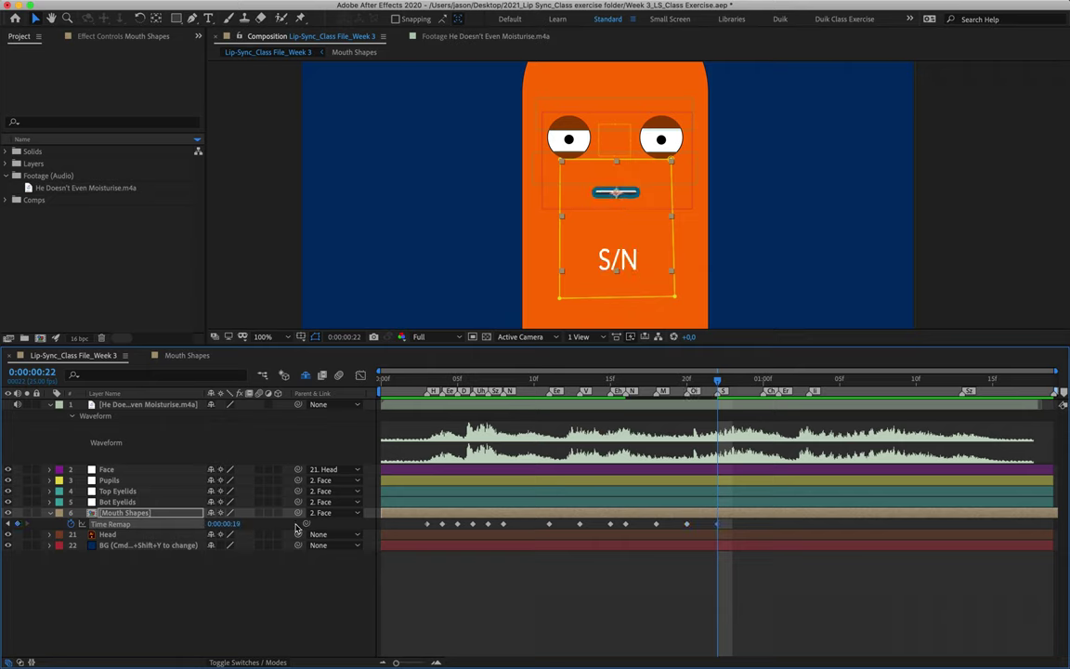
# Step: Key Ch/Sh at 0:00:01:00, E at 1:01, I at 1:03 and S/N at 1:13
pyautogui.press('pagedown')
pyautogui.press('pagedown')
pyautogui.press('pagedown')
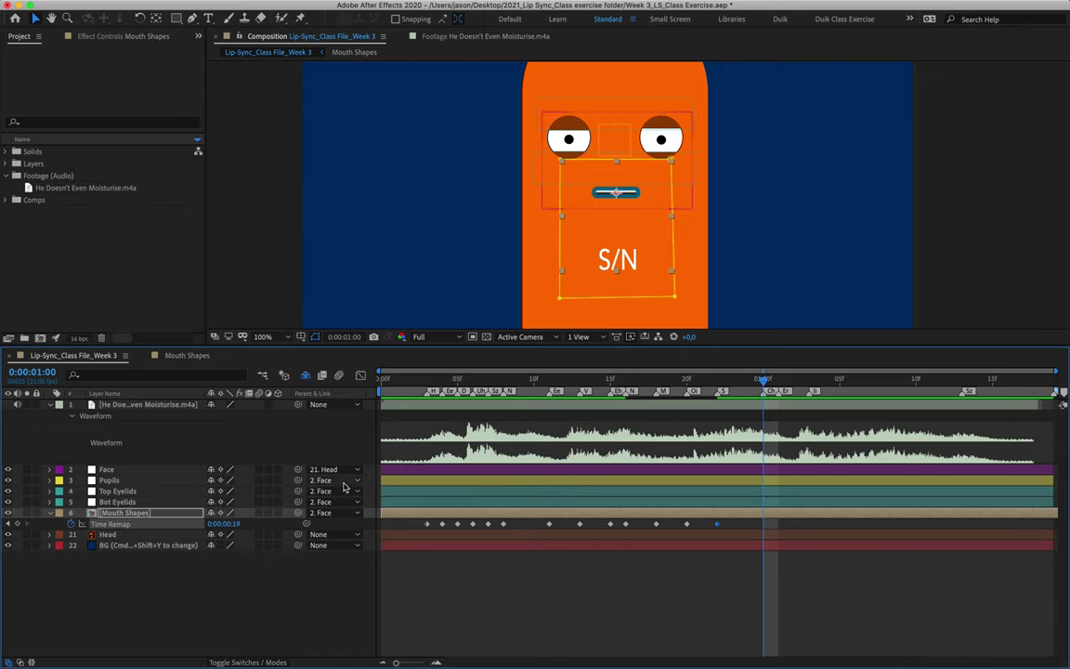
pyautogui.moveTo(230, 524); pyautogui.dragTo(295, 527)
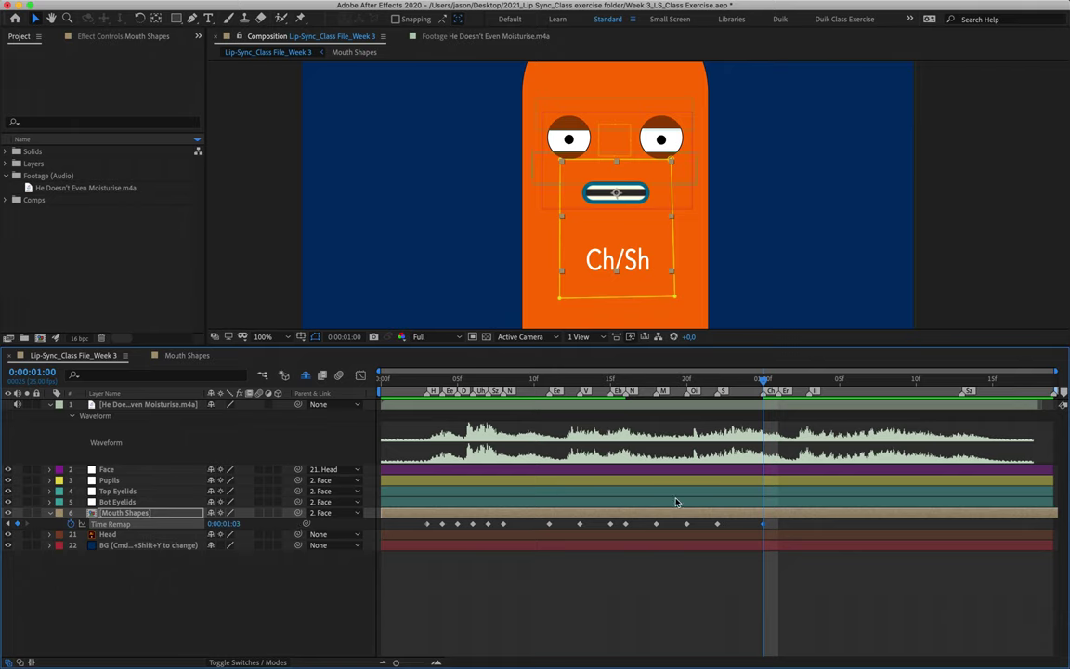
pyautogui.press('pagedown')
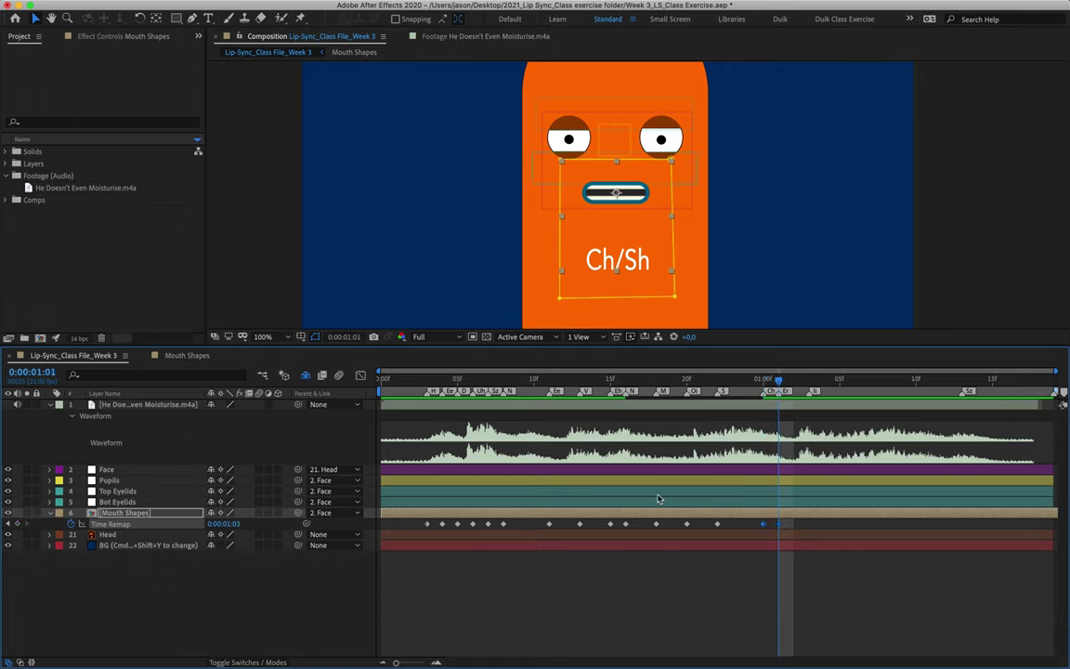
pyautogui.moveTo(232, 525); pyautogui.dragTo(76, 526)
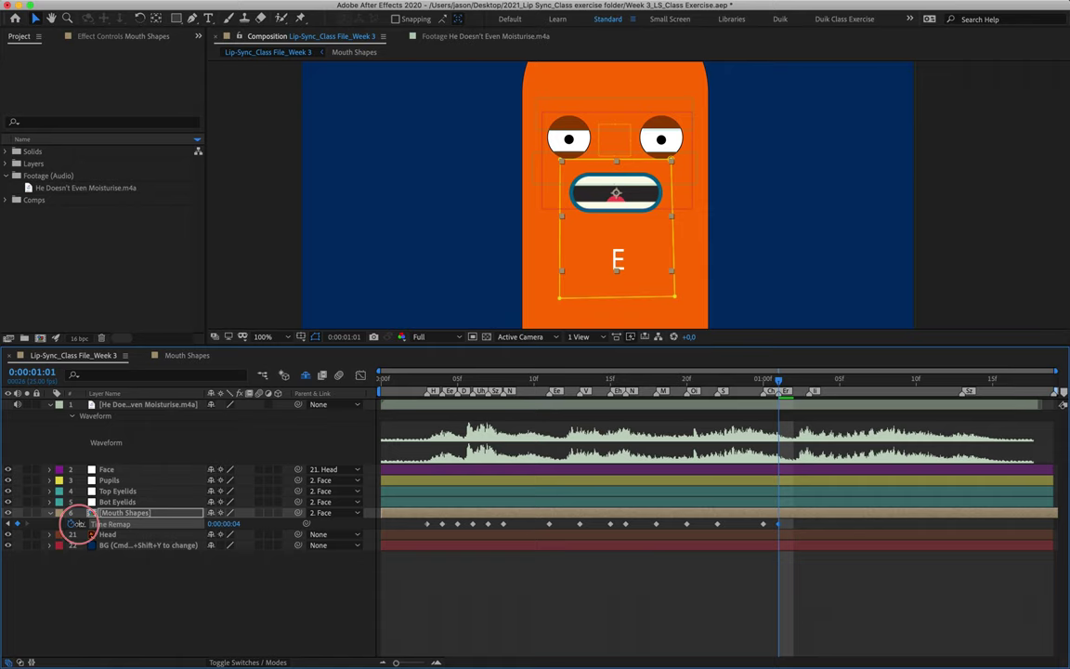
pyautogui.press('pagedown')
pyautogui.press('pagedown')
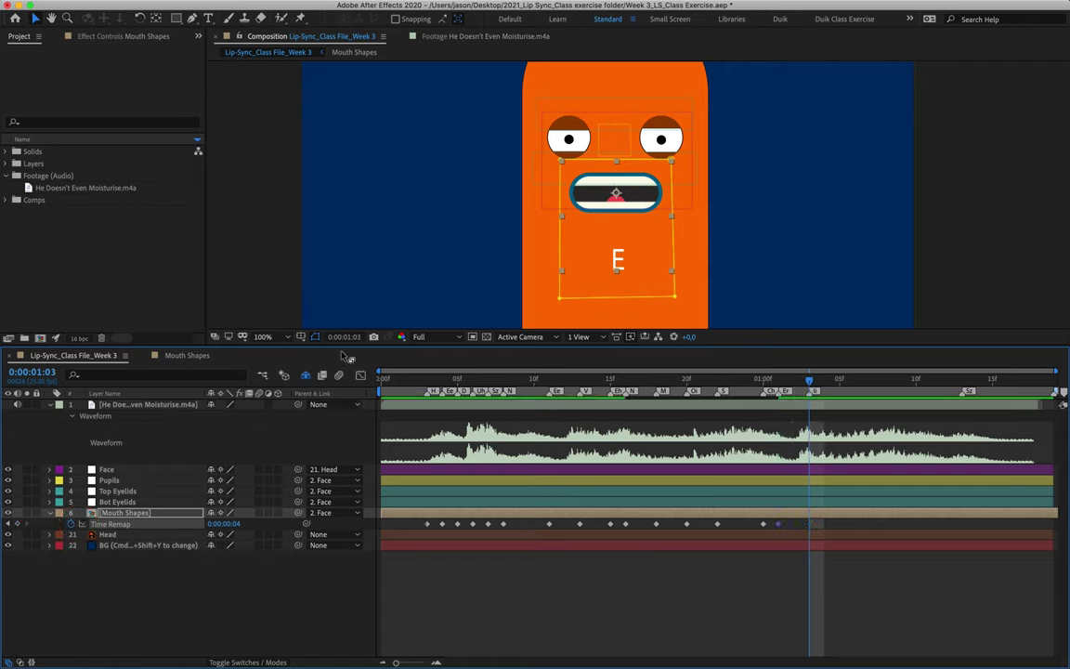
pyautogui.moveTo(226, 526); pyautogui.dragTo(260, 525)
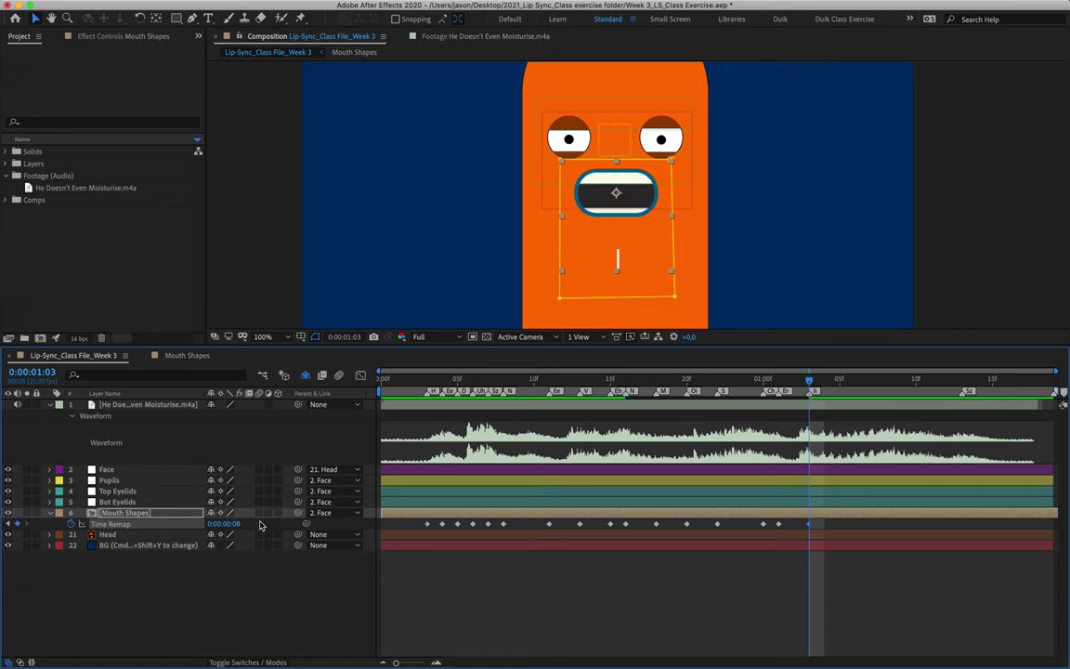
pyautogui.click(962, 381)
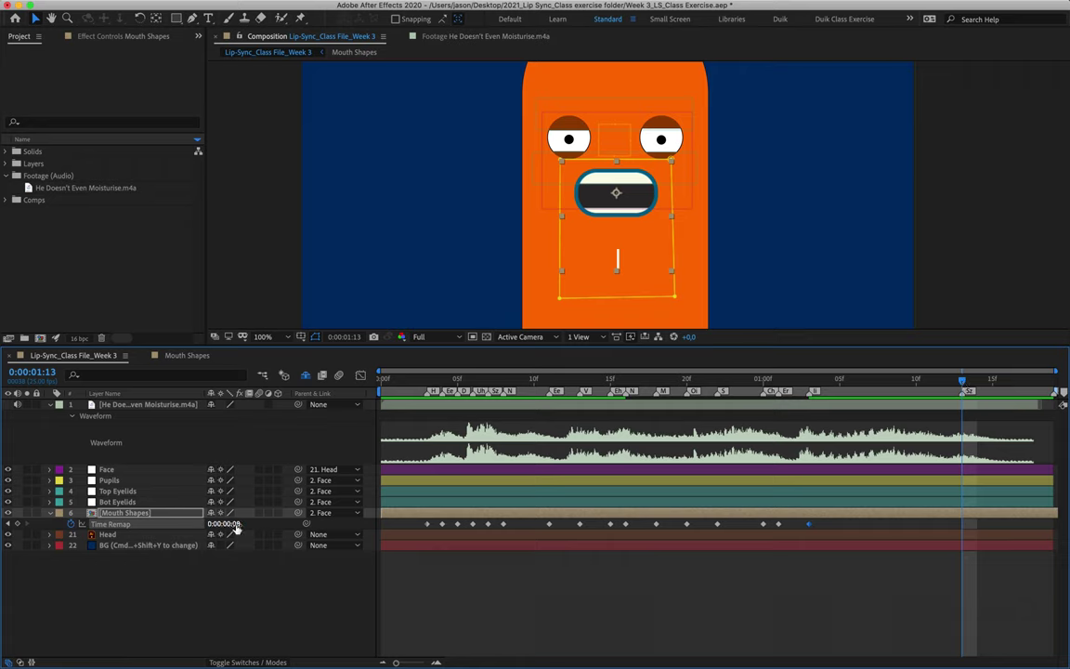
pyautogui.moveTo(236, 526); pyautogui.dragTo(313, 531)
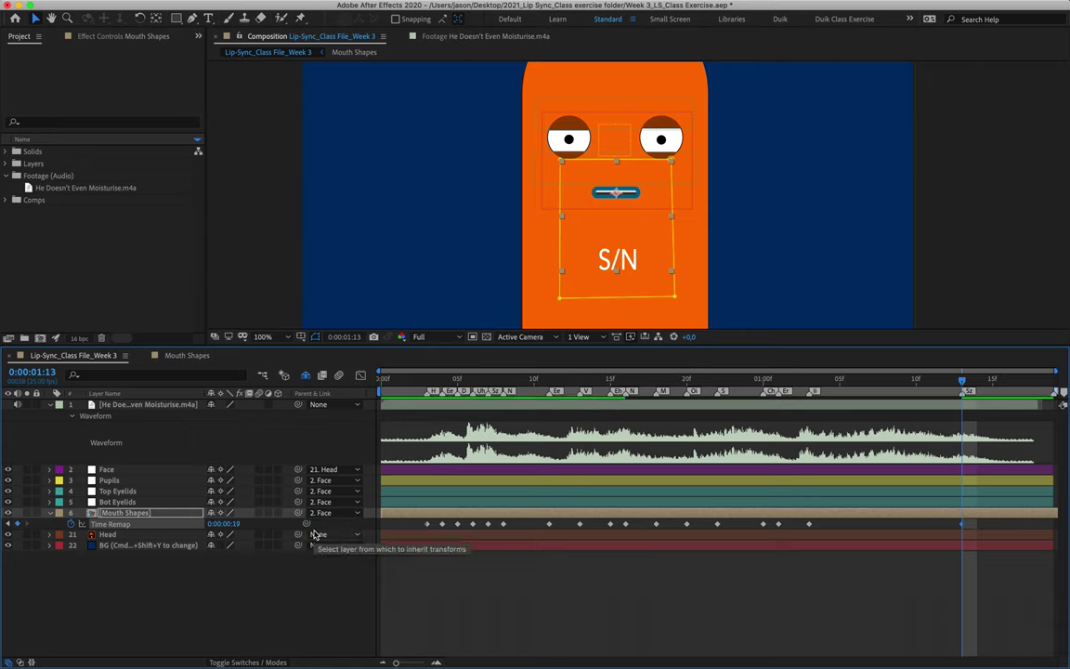
pyautogui.click(428, 380)
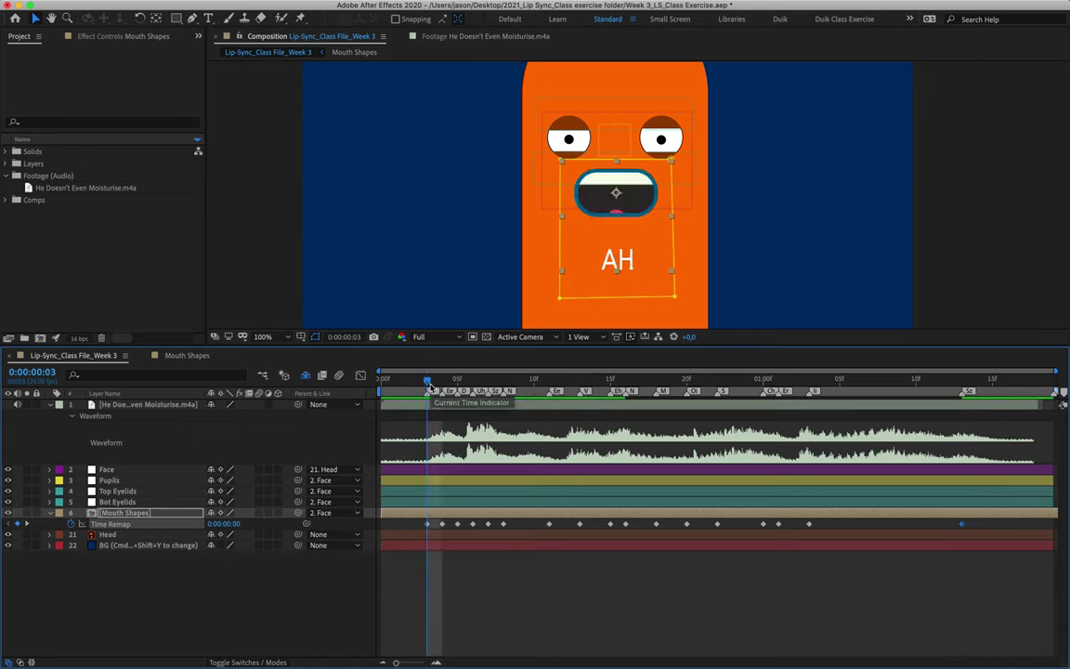
pyautogui.press('space')
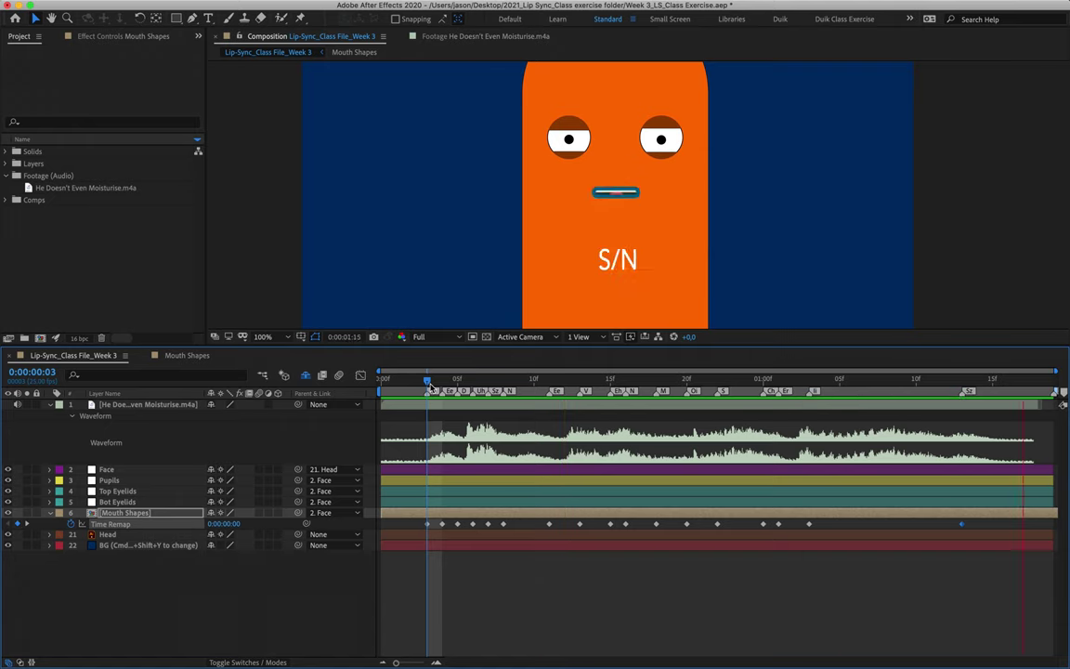
pyautogui.press('space')
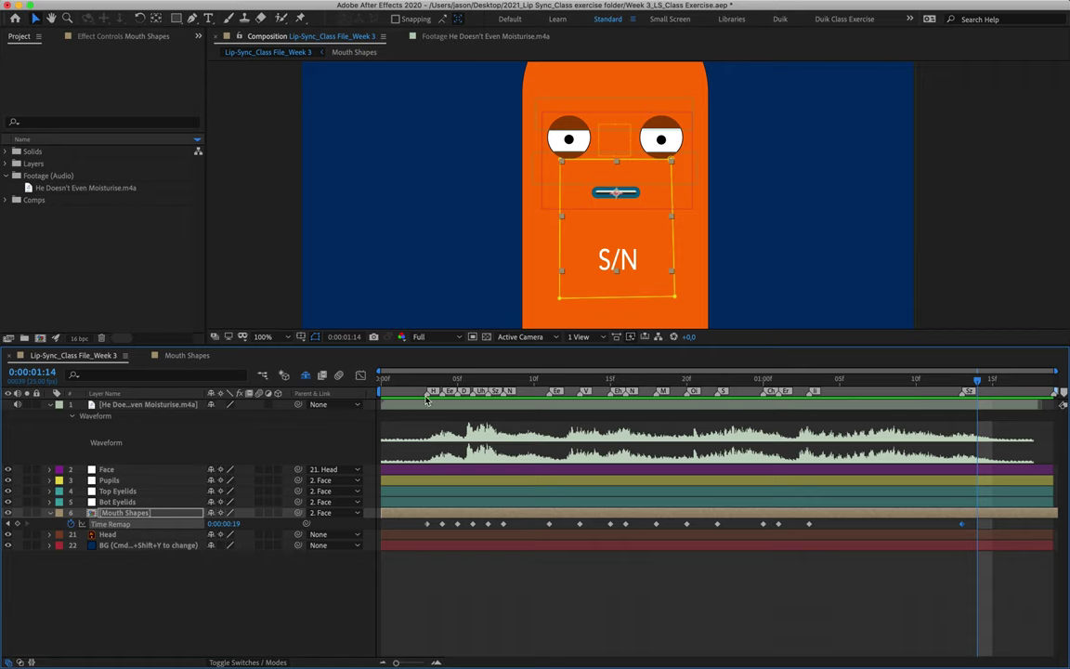
pyautogui.moveTo(432, 384); pyautogui.dragTo(534, 419)
# Step: Select all Time Remap keyframes and convert them to hold keyframes
pyautogui.moveTo(991, 517); pyautogui.dragTo(89, 546)
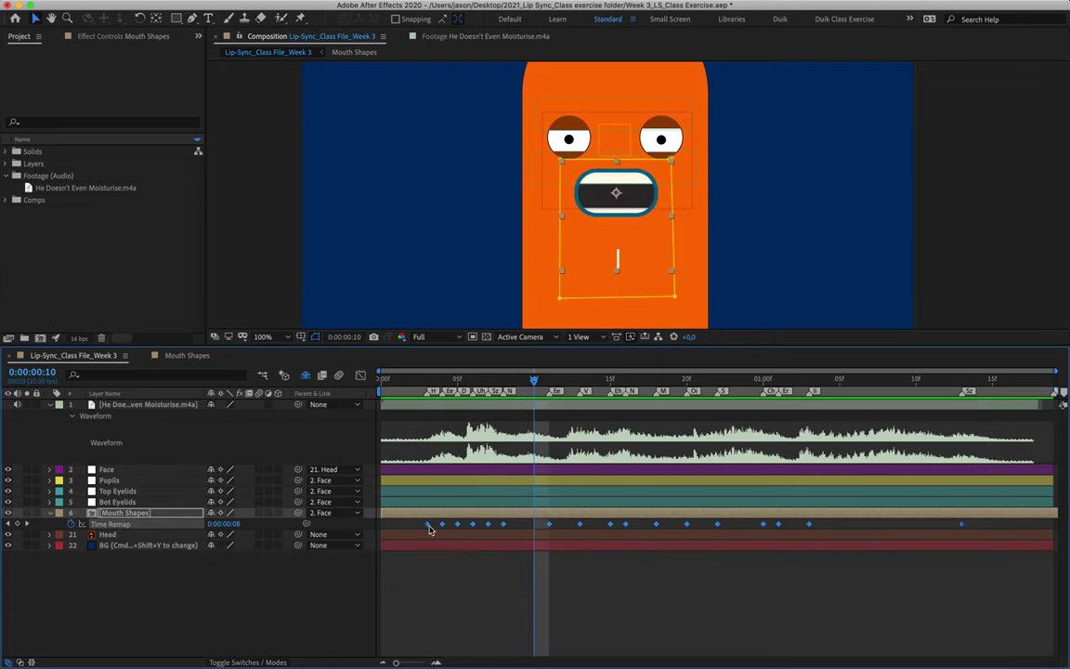
pyautogui.moveTo(453, 378); pyautogui.dragTo(382, 378)
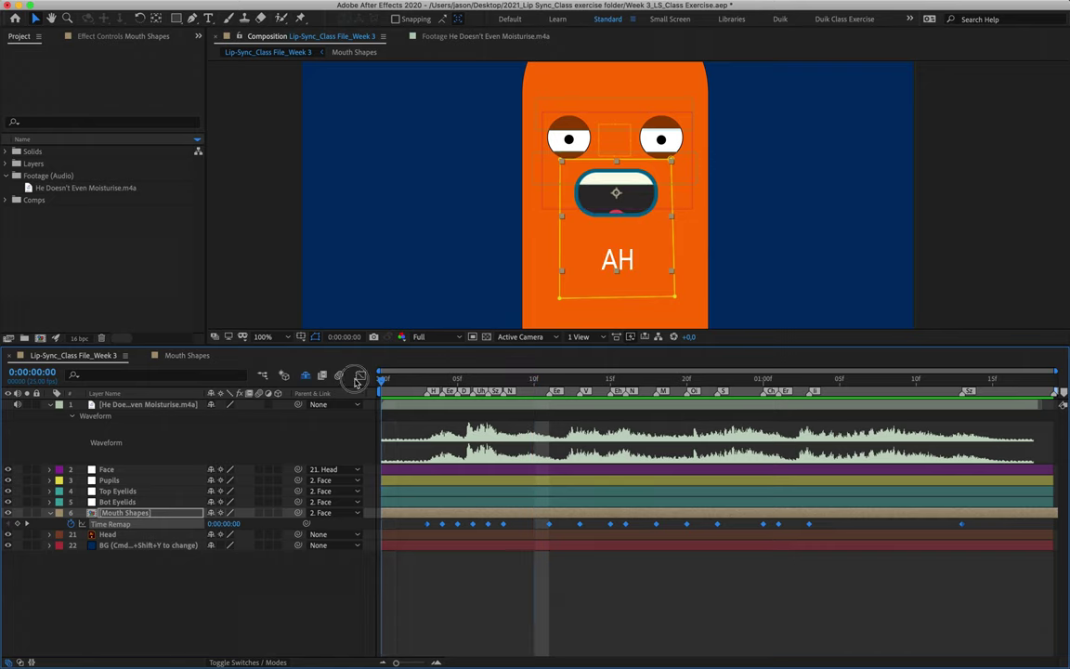
pyautogui.rightClick(428, 525)
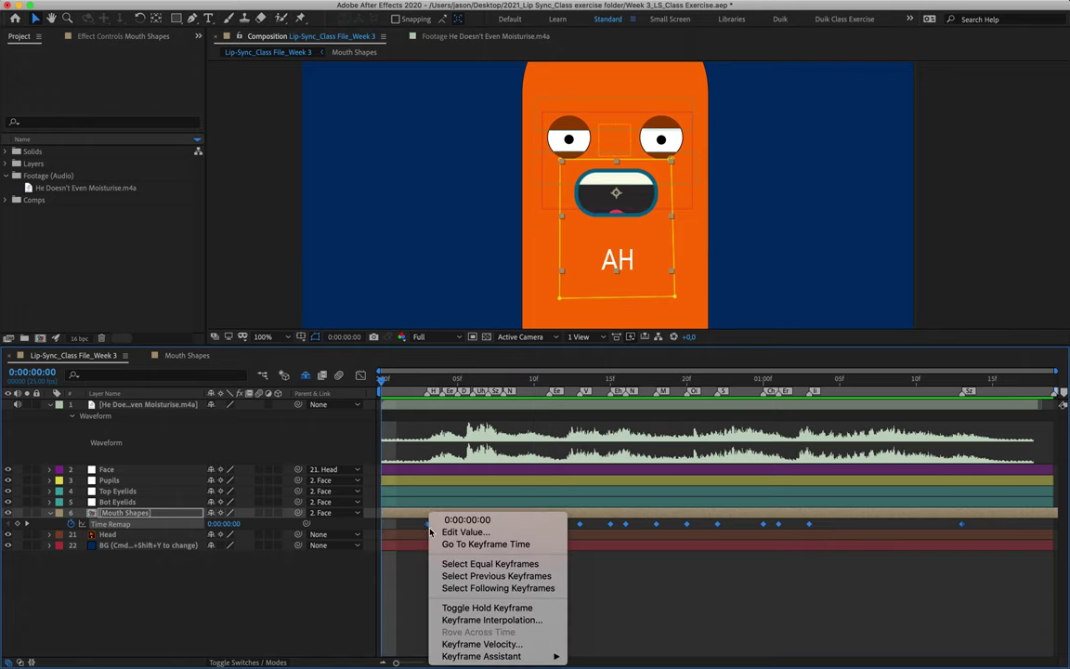
pyautogui.click(469, 607)
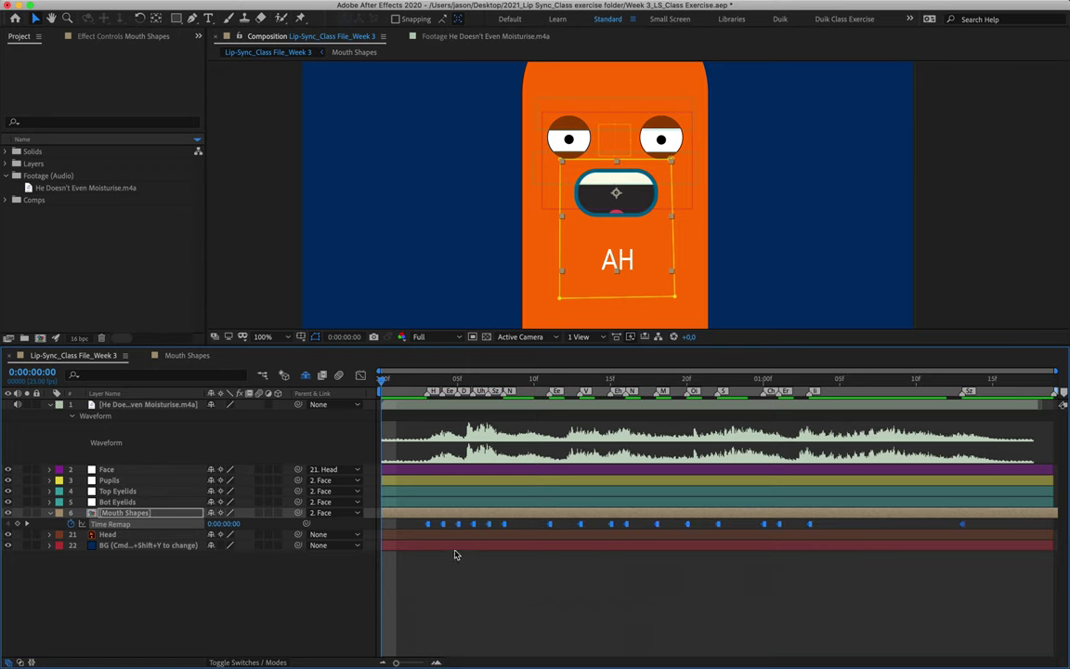
pyautogui.rightClick(429, 525)
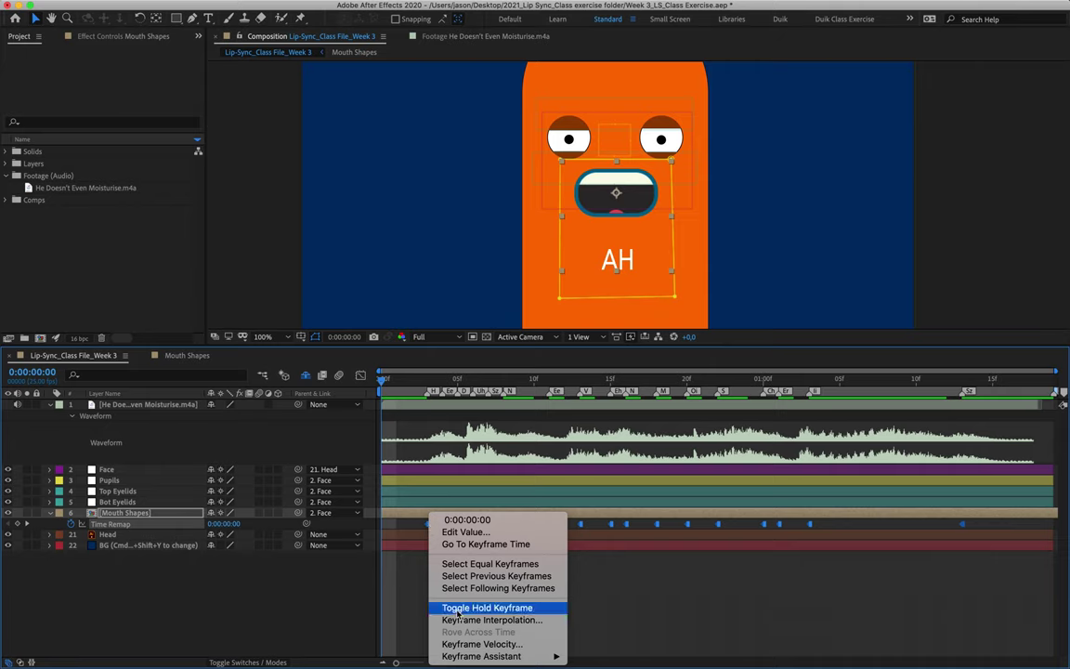
pyautogui.click(418, 570)
# Step: Preview the hold-keyframe lip sync from the start and frame 3, then check the final S/N shape
pyautogui.press('space')
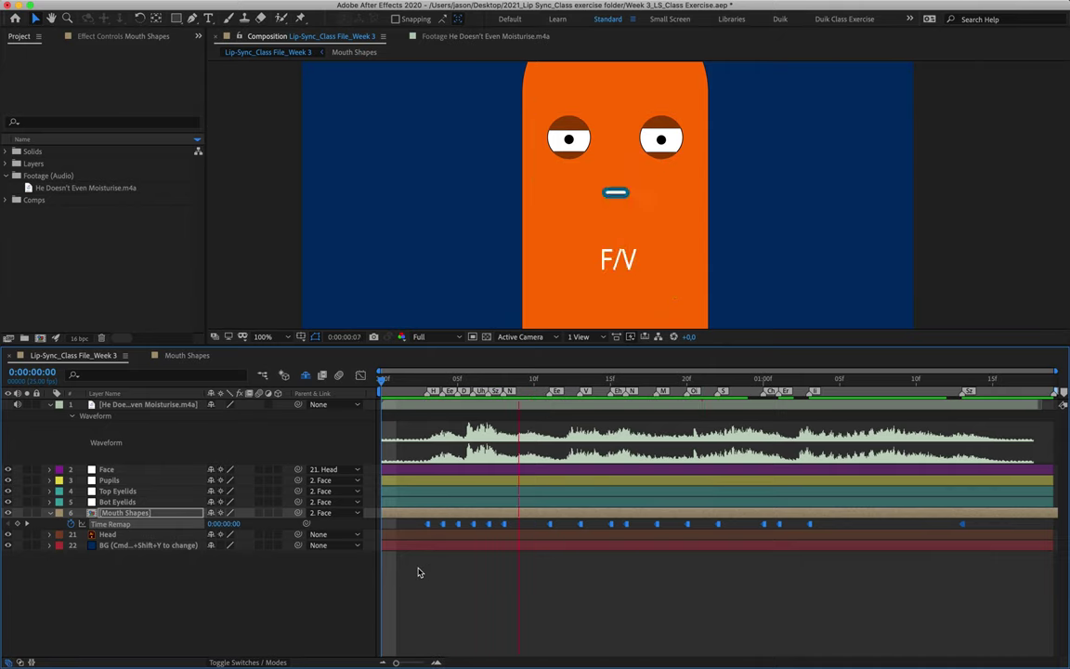
pyautogui.press('space')
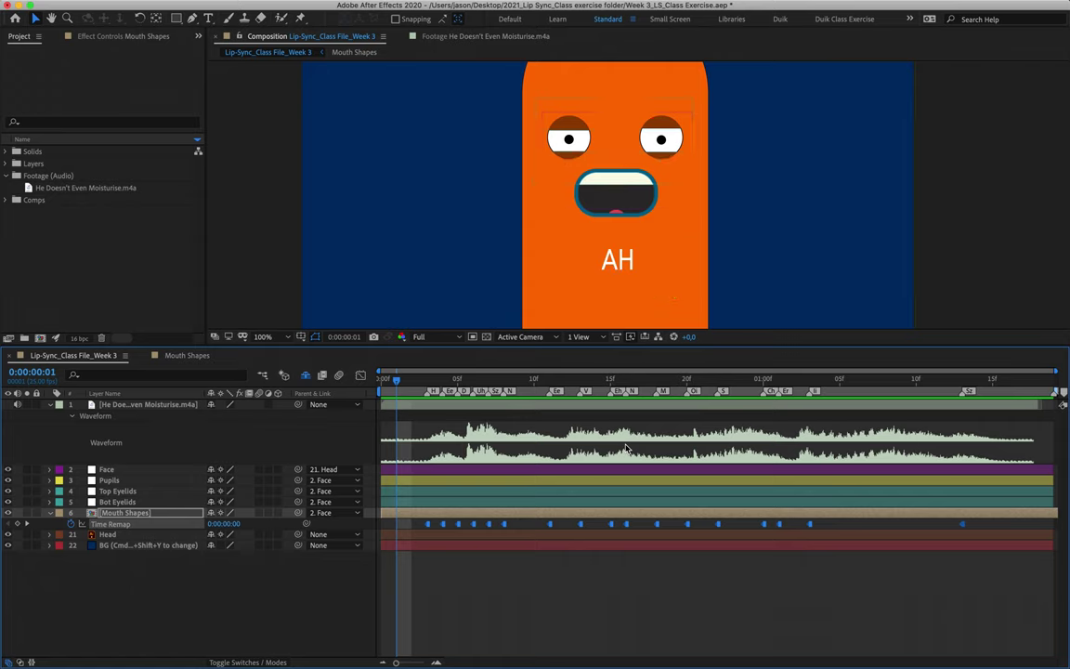
pyautogui.press('space')
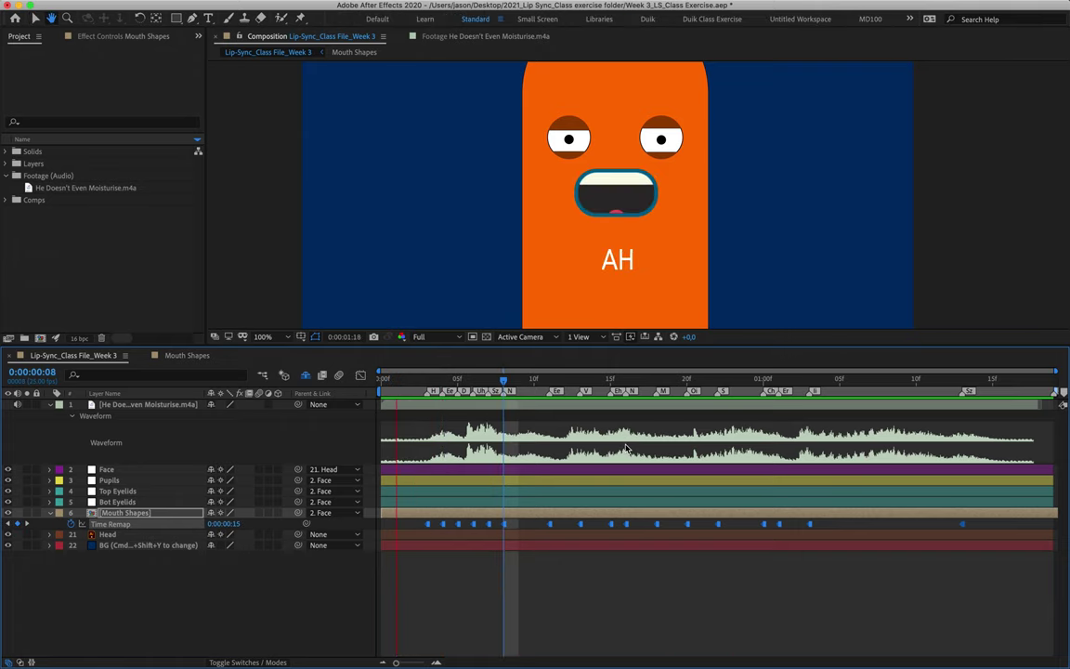
pyautogui.press('space')
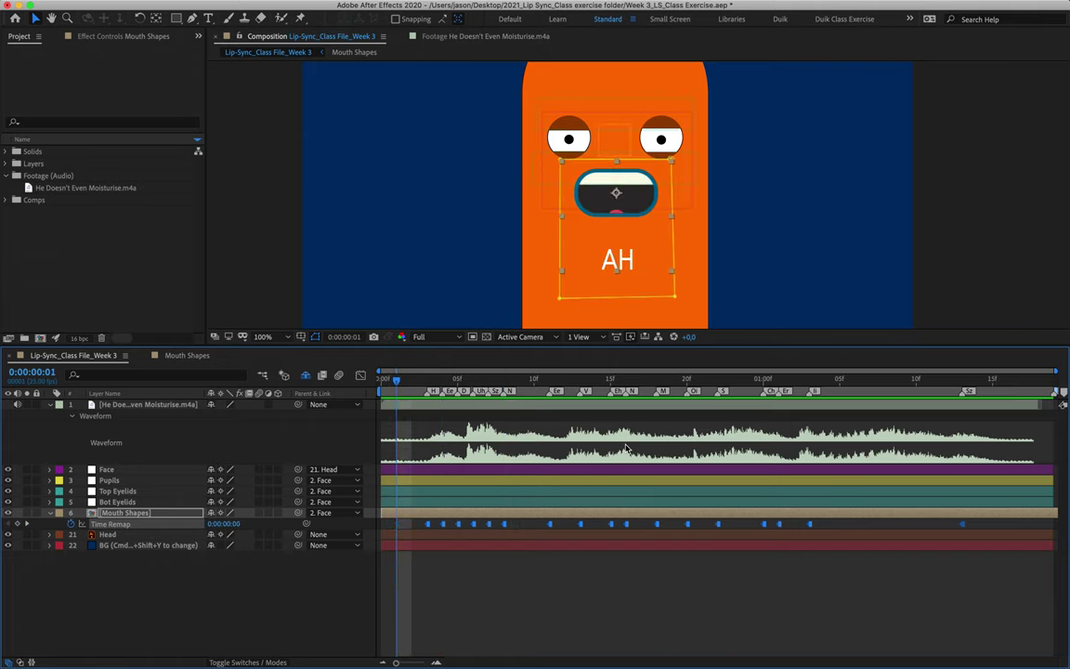
pyautogui.click(425, 379)
pyautogui.press('space')
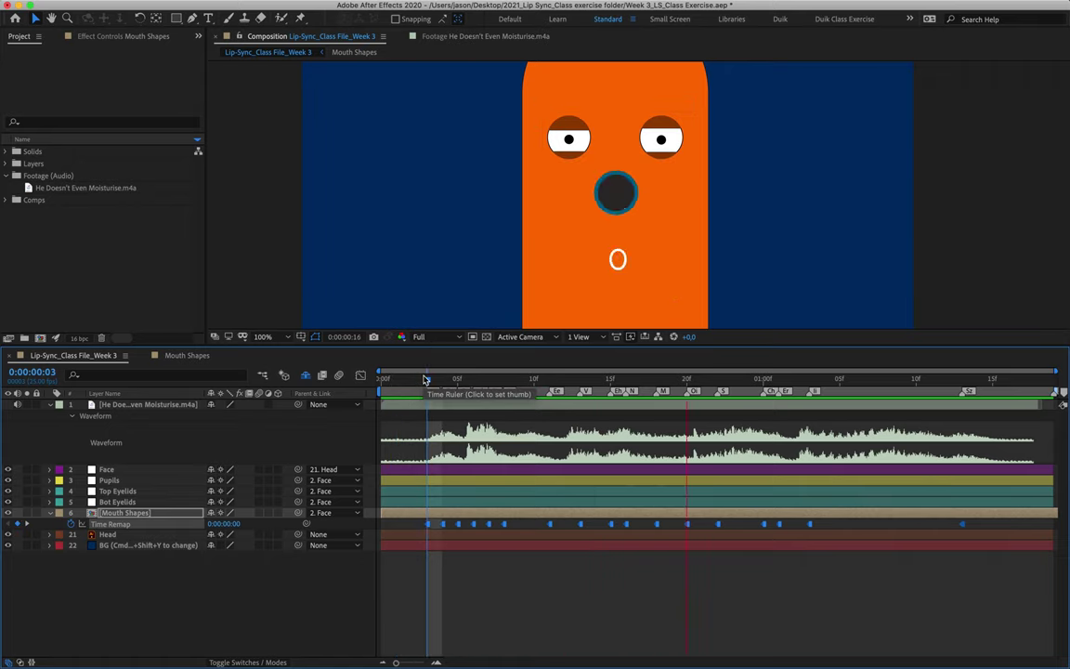
pyautogui.press('space')
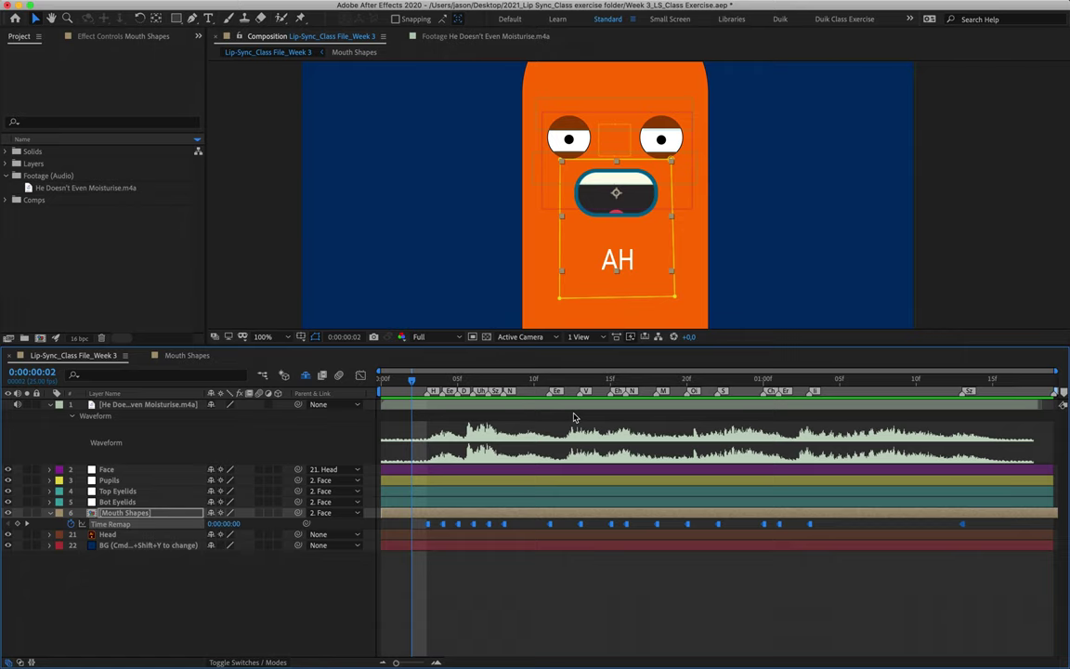
pyautogui.click(379, 376)
pyautogui.click(518, 379)
pyautogui.moveTo(761, 397); pyautogui.dragTo(331, 354)
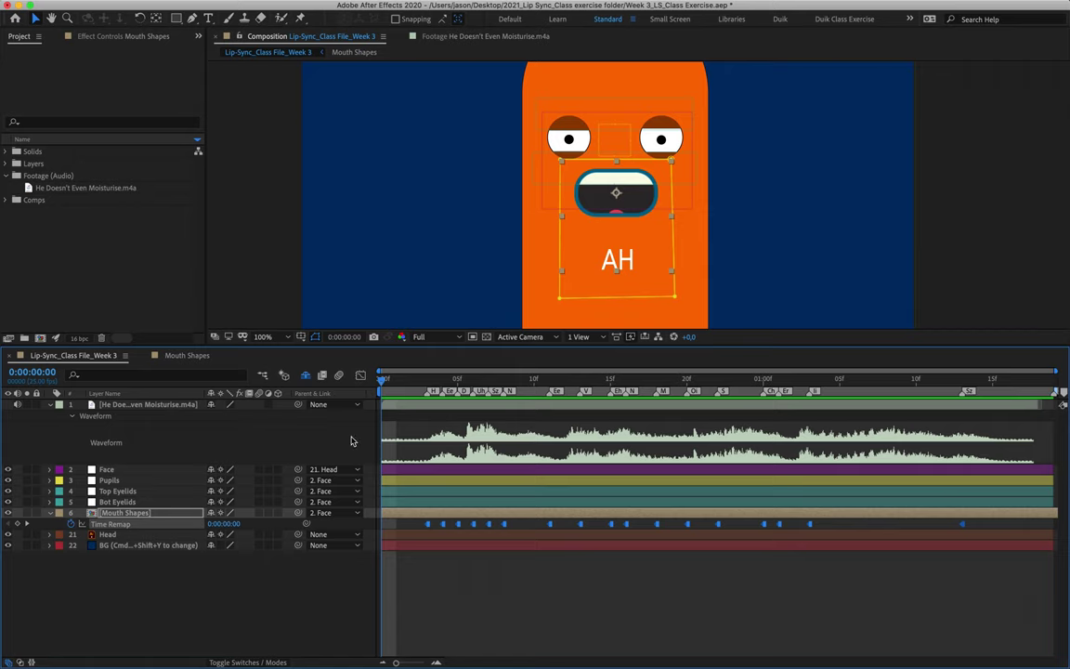
# Step: Set the mouth to the Rest shape at frame 0 as a hold keyframe, then preview
pyautogui.click(232, 540)
pyautogui.moveTo(234, 526); pyautogui.dragTo(538, 522)
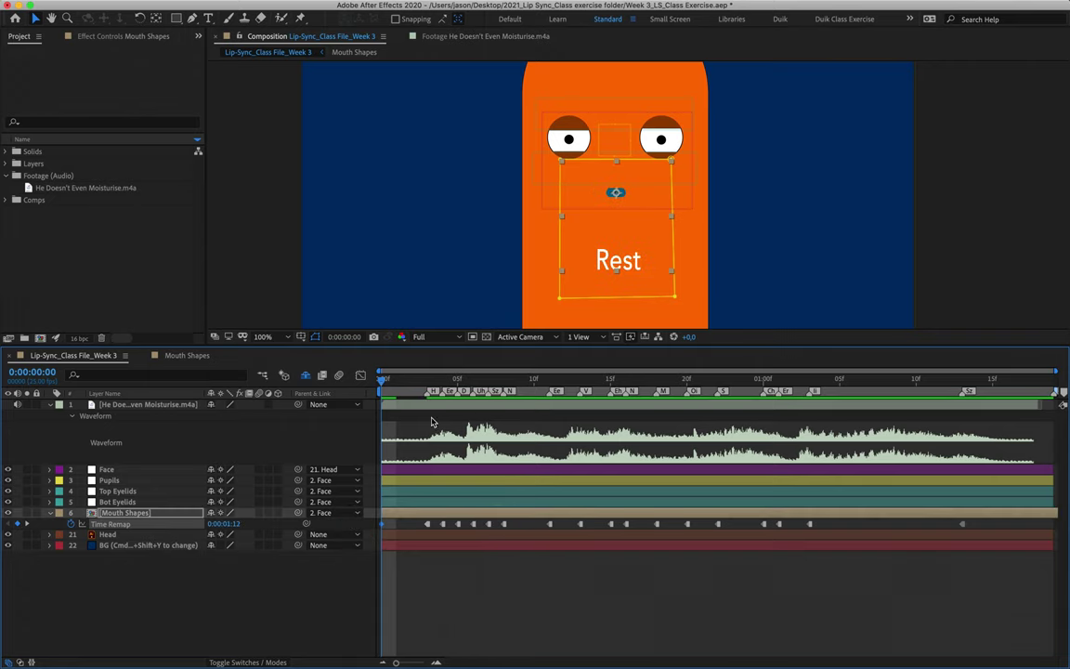
pyautogui.rightClick(381, 526)
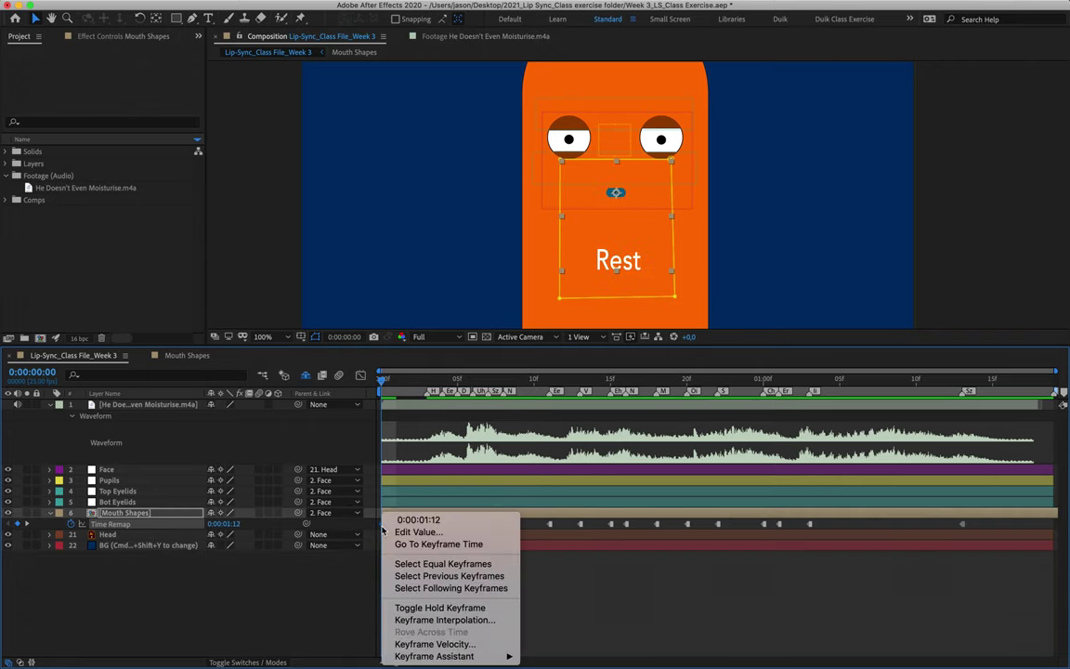
pyautogui.click(427, 611)
pyautogui.press('space')
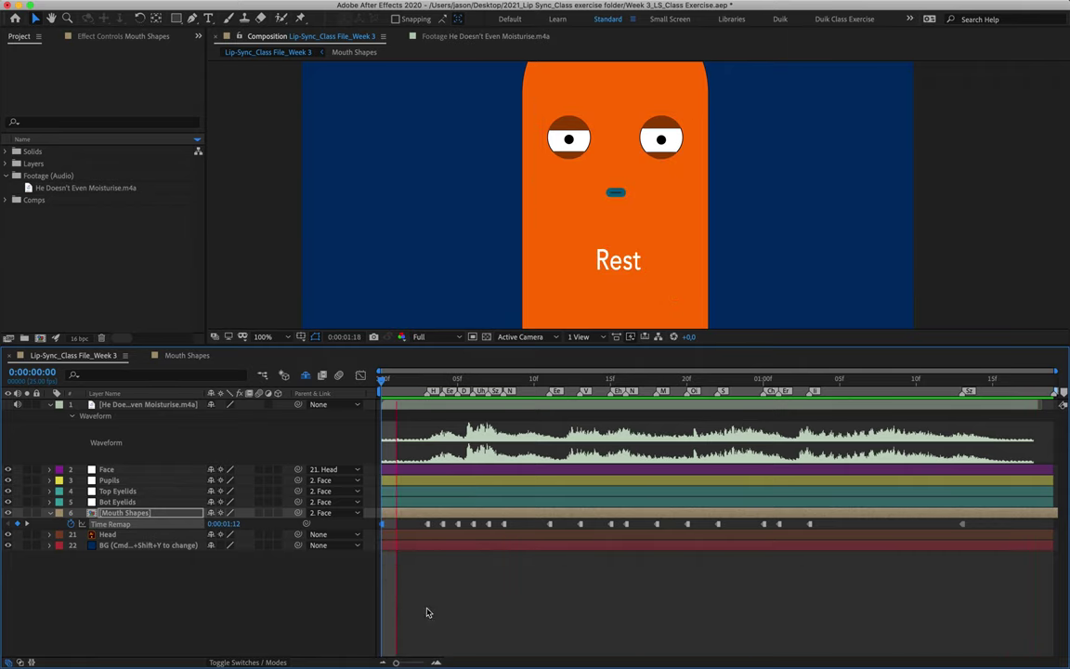
pyautogui.press('space')
# Step: Return the mouth to Rest at 0:00:01:15 and check the opening frames
pyautogui.click(977, 380)
pyautogui.moveTo(977, 382)
pyautogui.mouseDown()
pyautogui.moveTo(962, 381)
pyautogui.moveTo(994, 381)
pyautogui.moveTo(993, 390)
pyautogui.mouseUp()
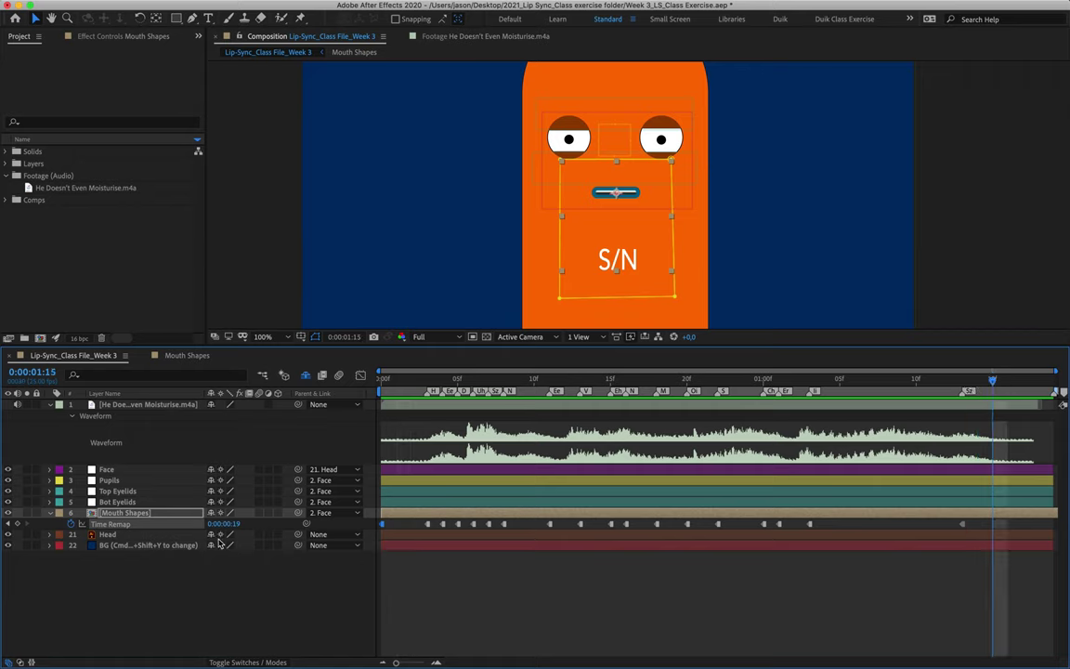
pyautogui.moveTo(223, 524); pyautogui.dragTo(353, 525)
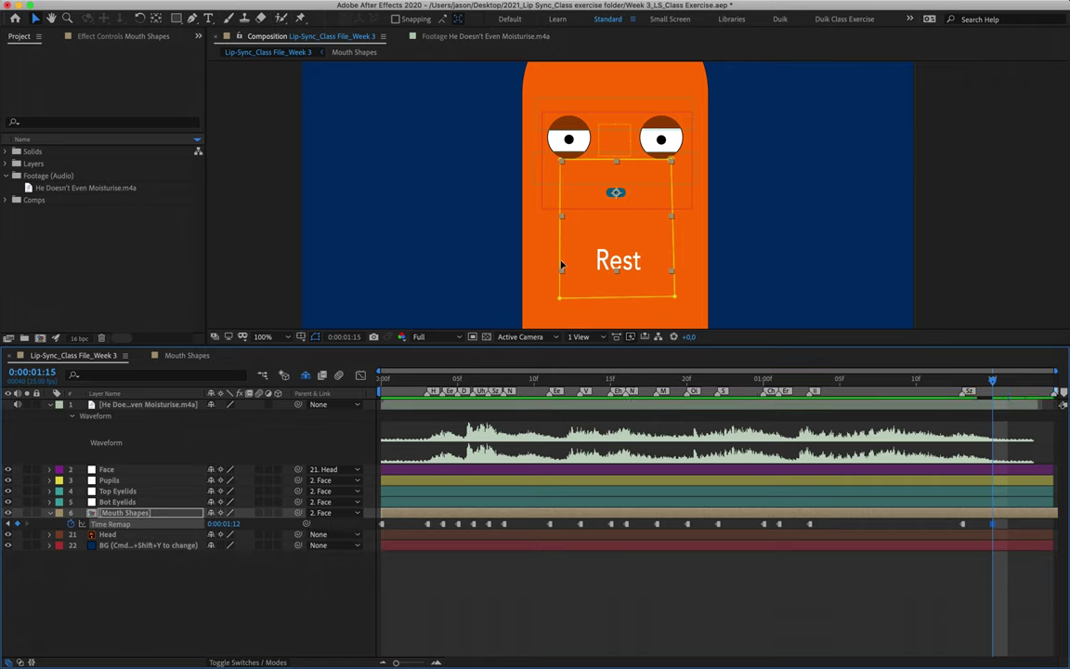
pyautogui.moveTo(437, 381)
pyautogui.mouseDown()
pyautogui.moveTo(557, 390)
pyautogui.moveTo(441, 381)
pyautogui.mouseUp()
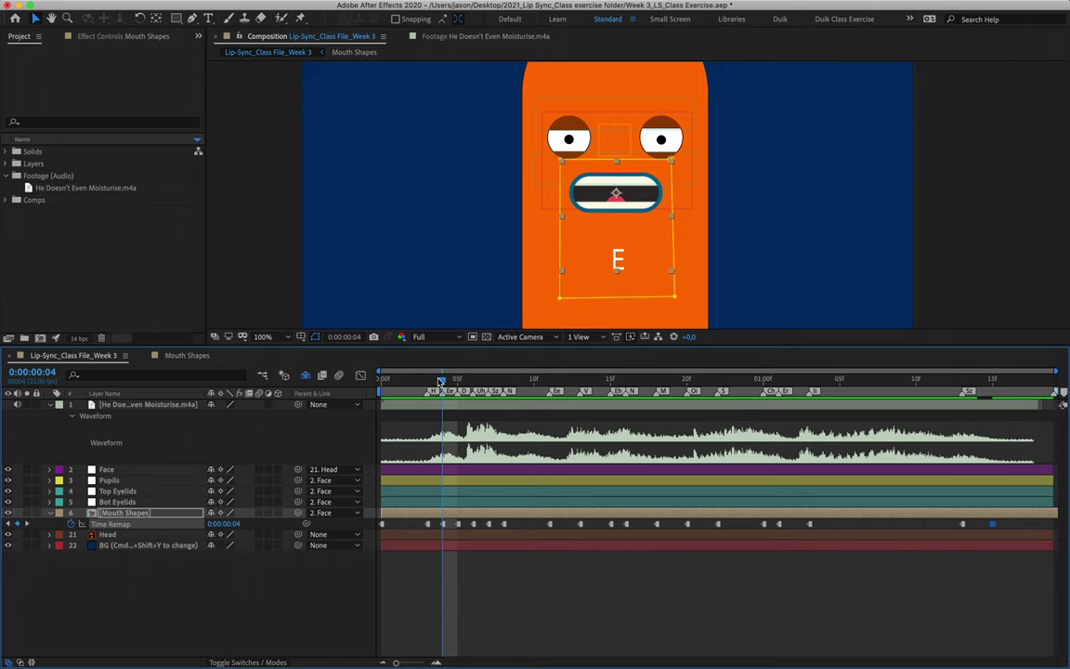
pyautogui.click(382, 379)
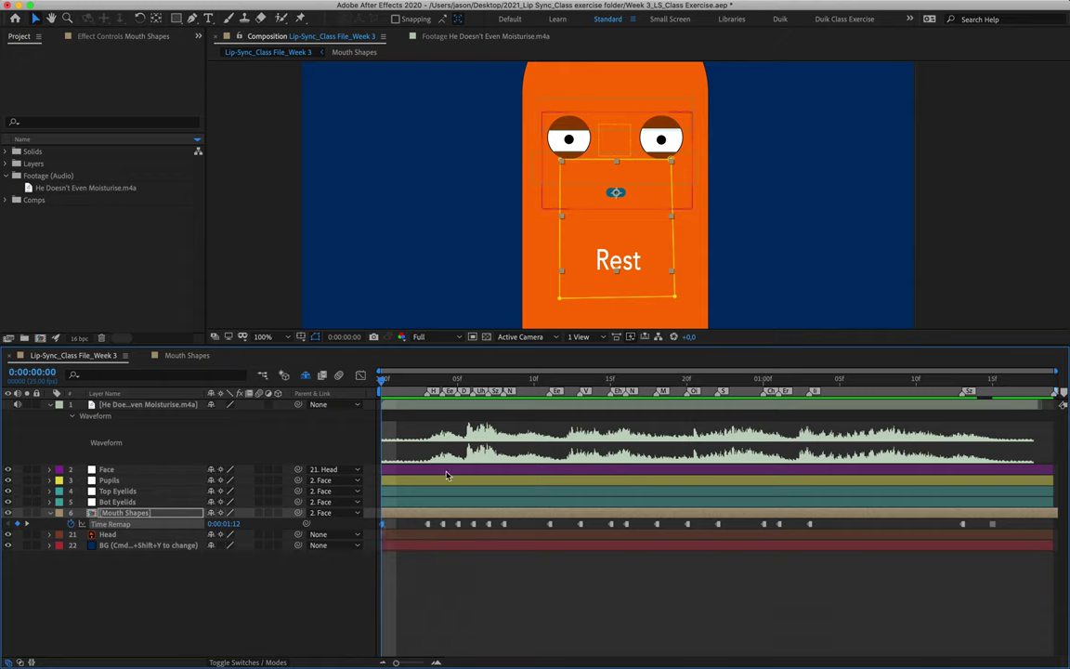
pyautogui.moveTo(234, 526); pyautogui.dragTo(218, 527)
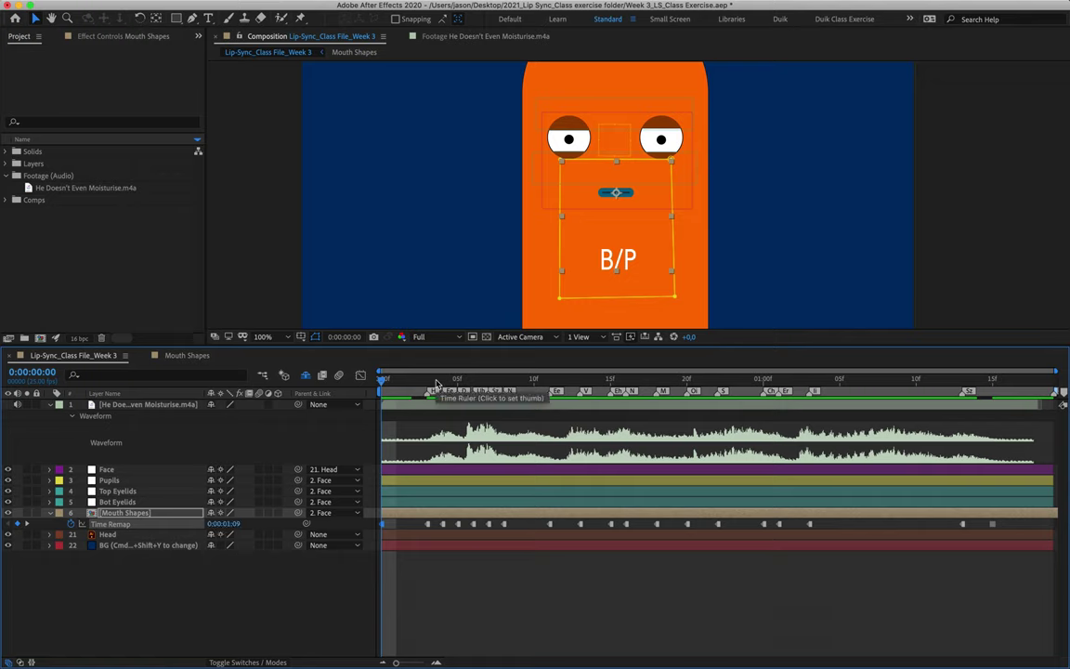
pyautogui.press('space')
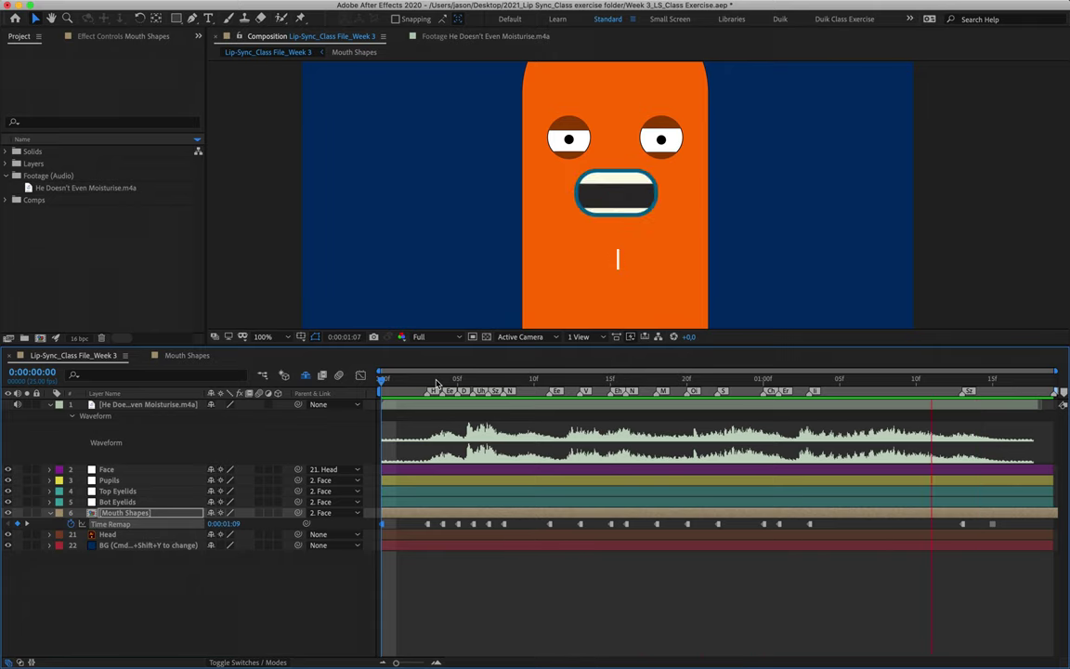
pyautogui.press('space')
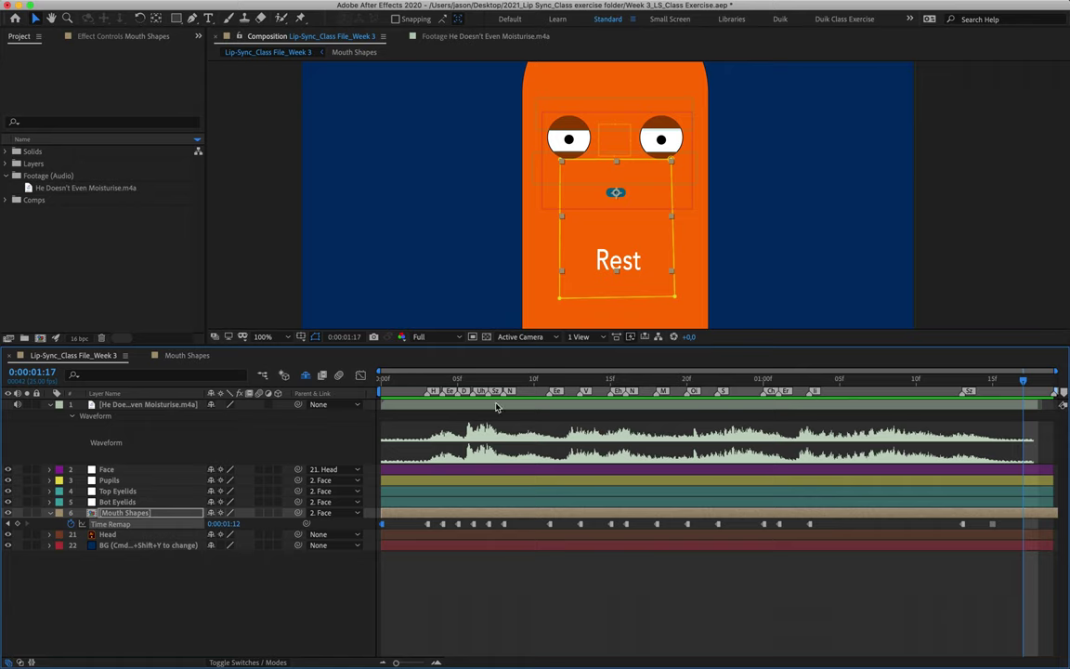
pyautogui.press('space')
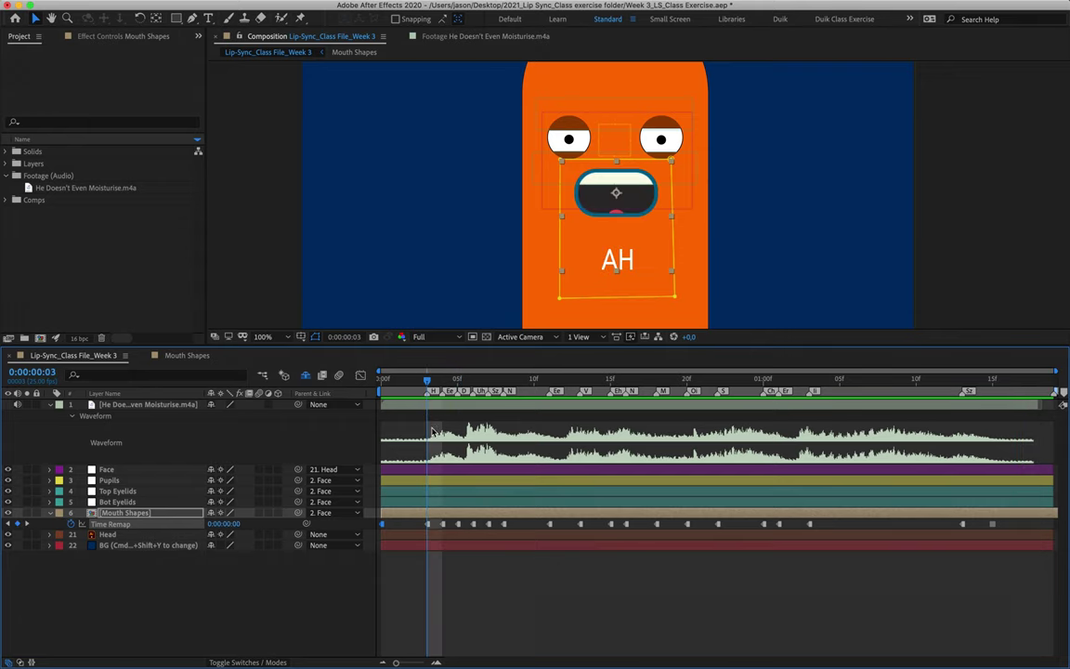
pyautogui.moveTo(672, 305); pyautogui.dragTo(676, 241)
pyautogui.press('space')
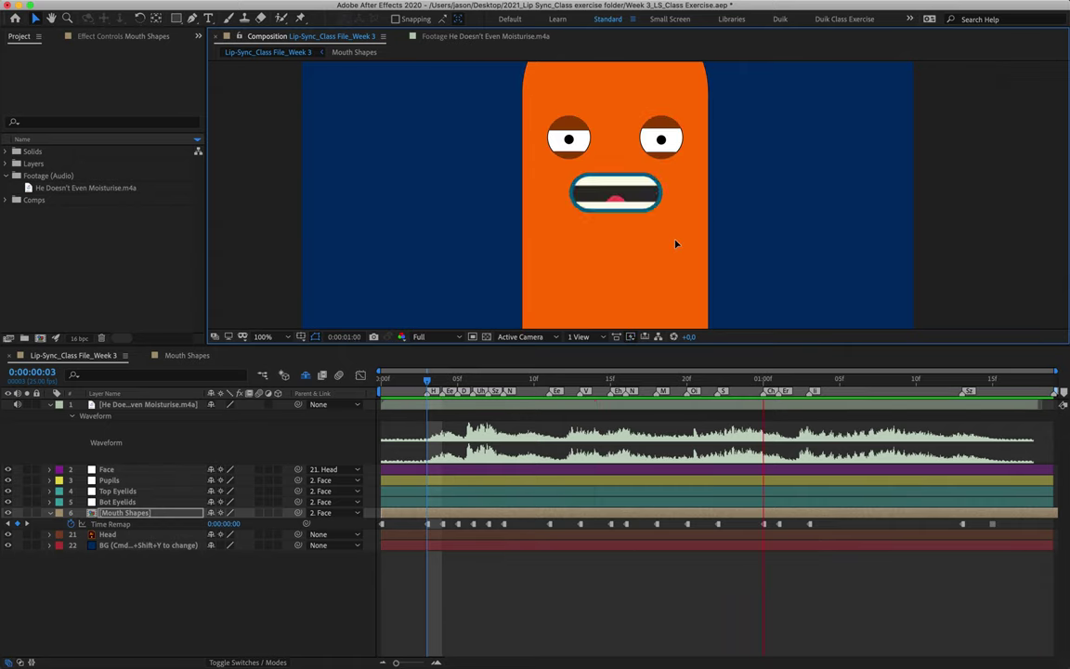
pyautogui.press('space')
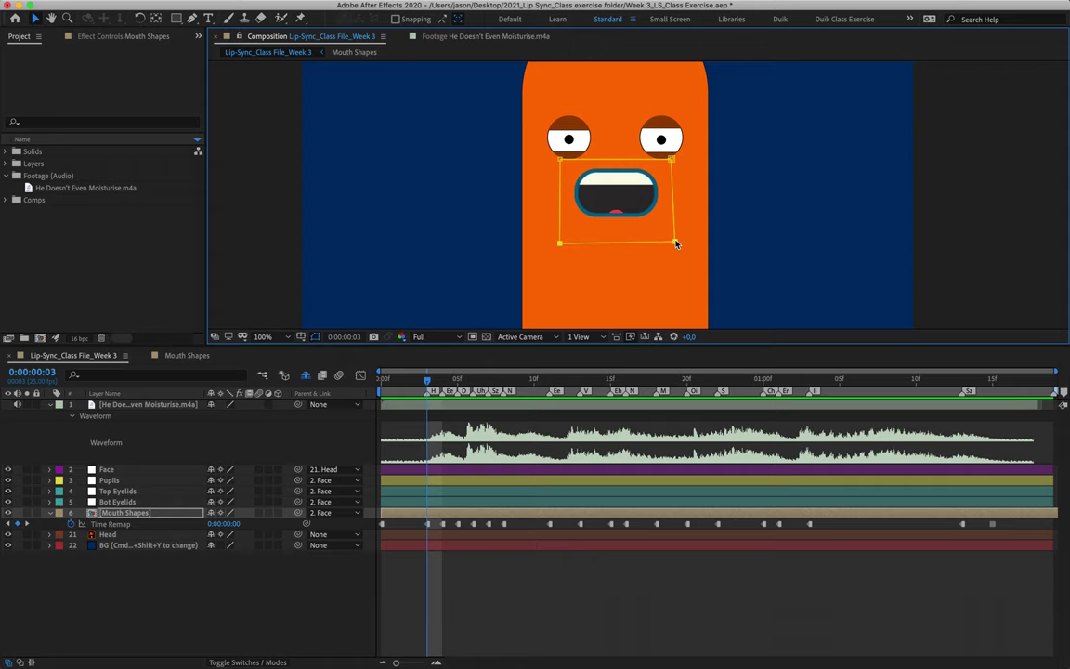
# Step: Collapse the audio waveform, lock the Mouth Shapes layer, and select the Face layer
pyautogui.click(136, 406)
pyautogui.click(50, 406)
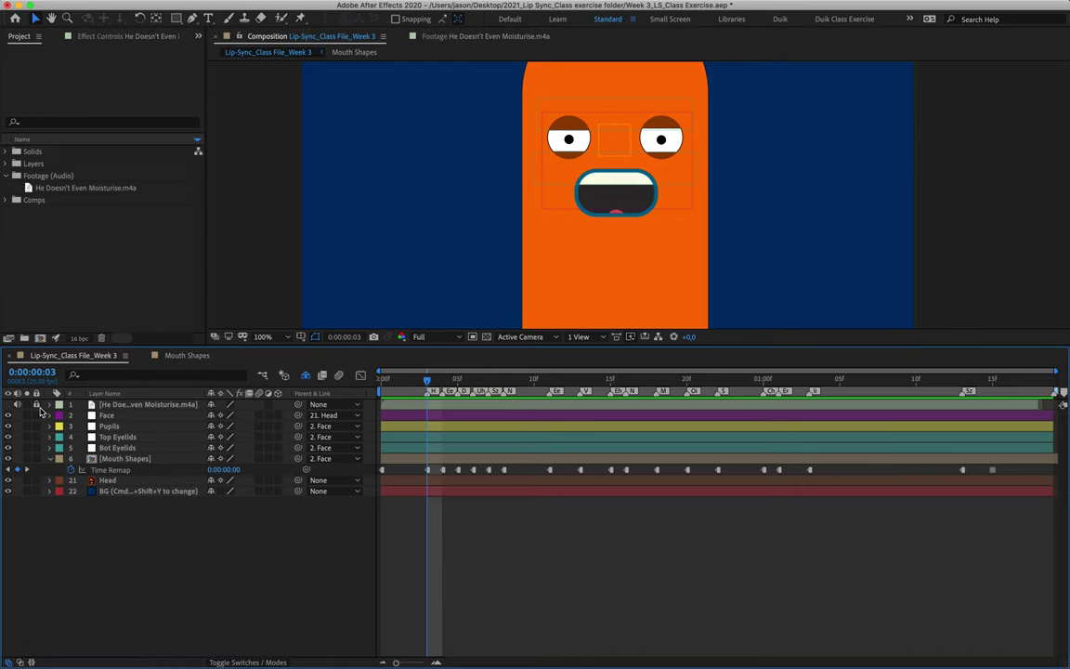
pyautogui.click(36, 459)
pyautogui.click(105, 460)
pyautogui.click(107, 416)
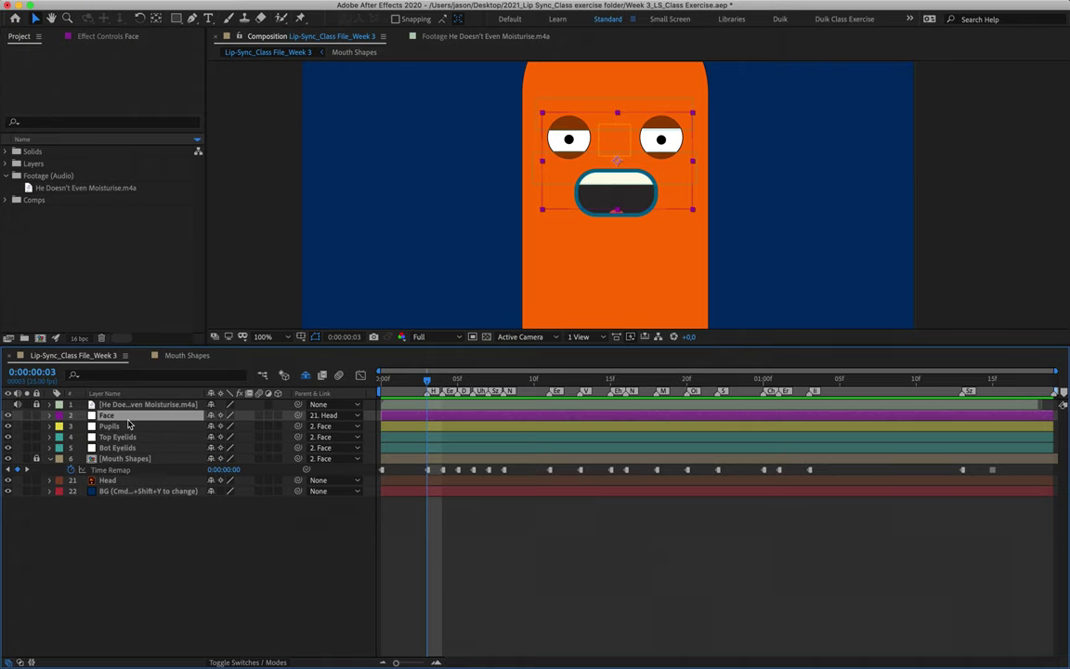
# Step: Show Face Position, test-move then undo, and keyframe Position 301, 507 at frame 3
pyautogui.press('p')
pyautogui.moveTo(426, 381)
pyautogui.mouseDown()
pyautogui.moveTo(382, 382)
pyautogui.moveTo(428, 382)
pyautogui.mouseUp()
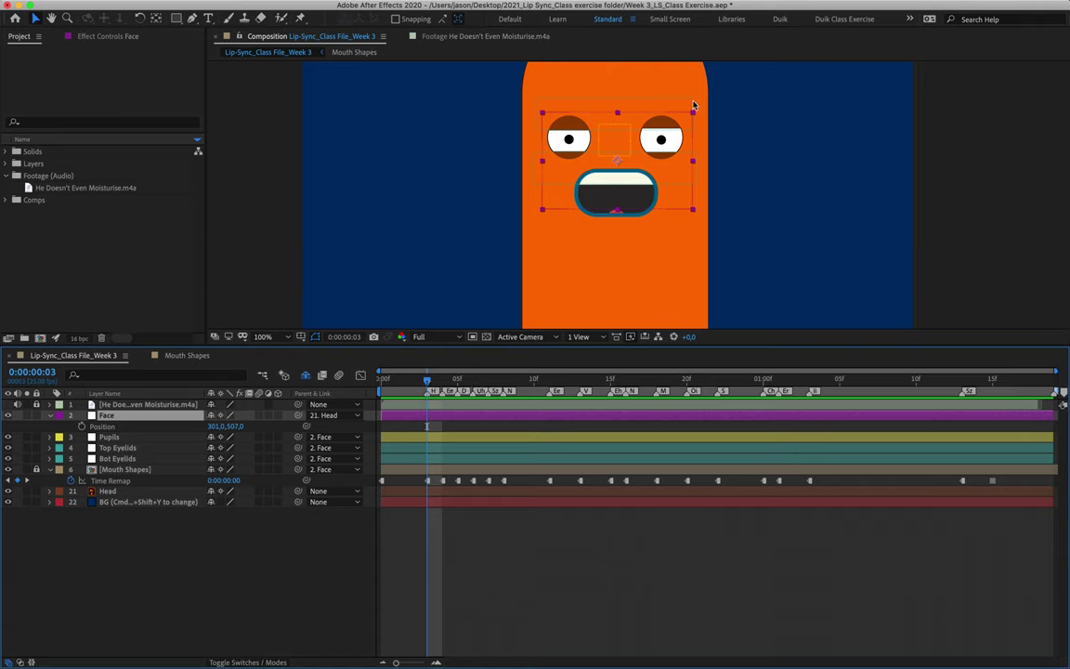
pyautogui.moveTo(617, 163); pyautogui.dragTo(631, 166)
pyautogui.press('Return')
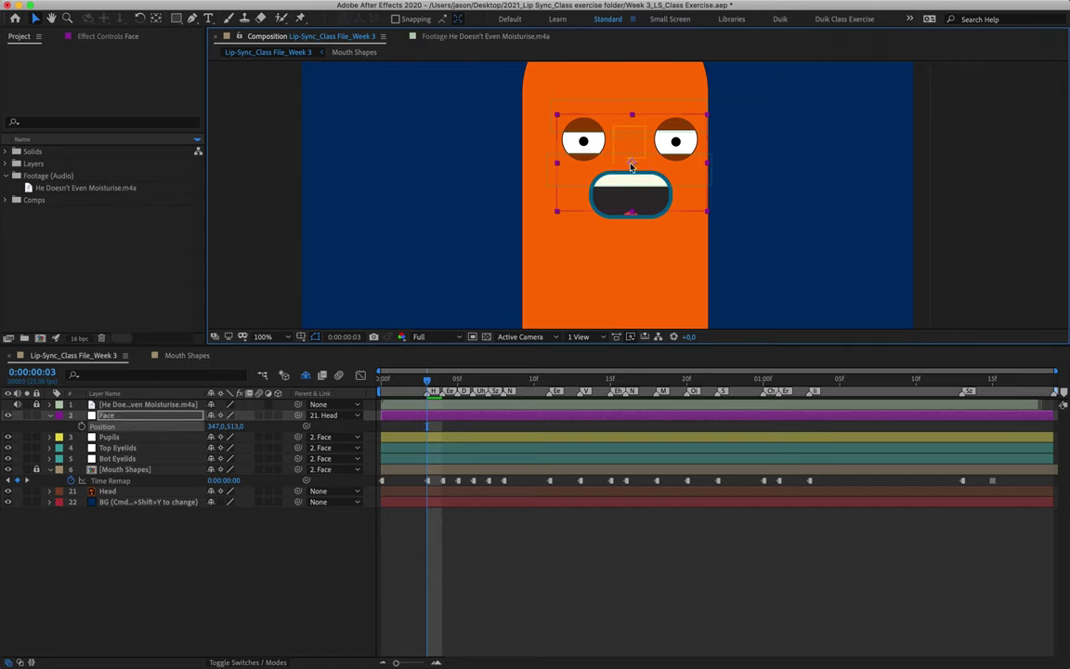
pyautogui.press('super+z')
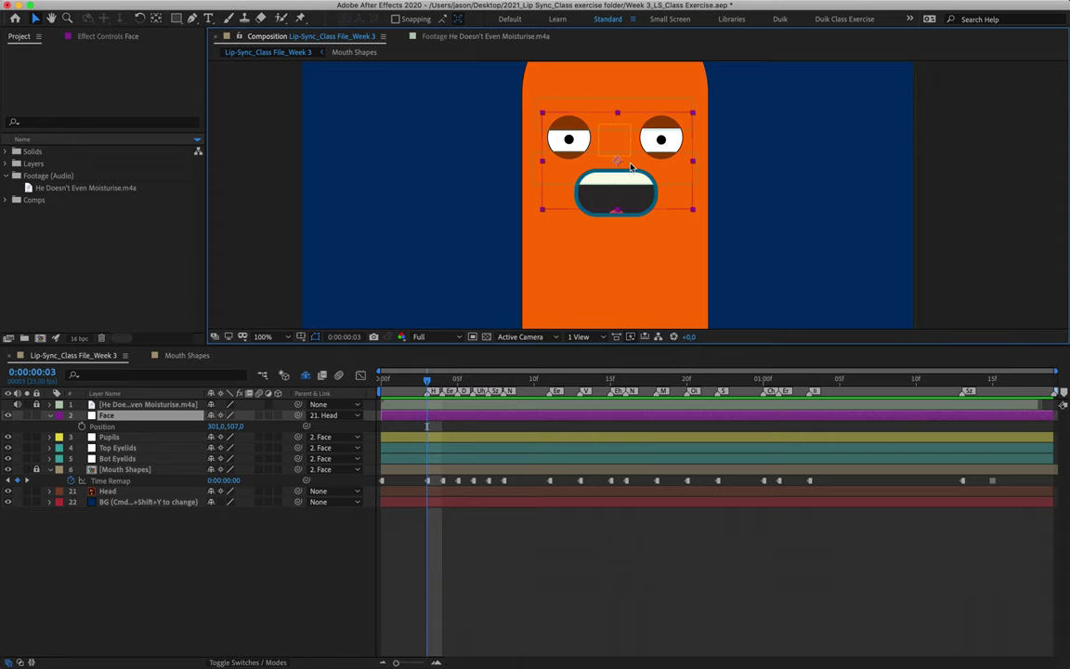
pyautogui.click(83, 426)
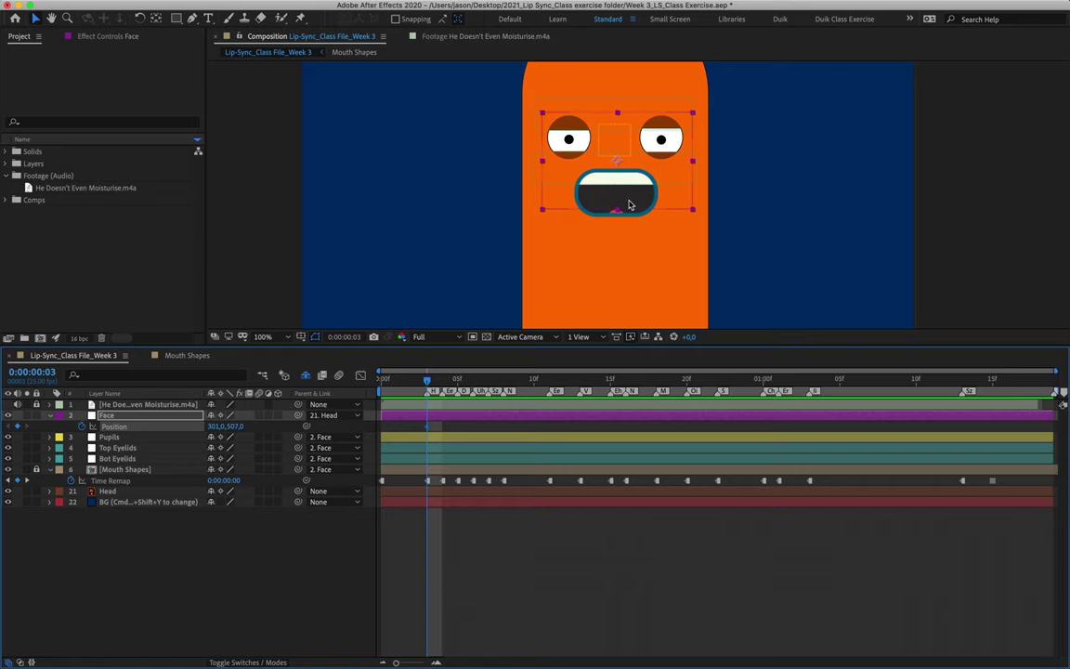
pyautogui.moveTo(428, 435)
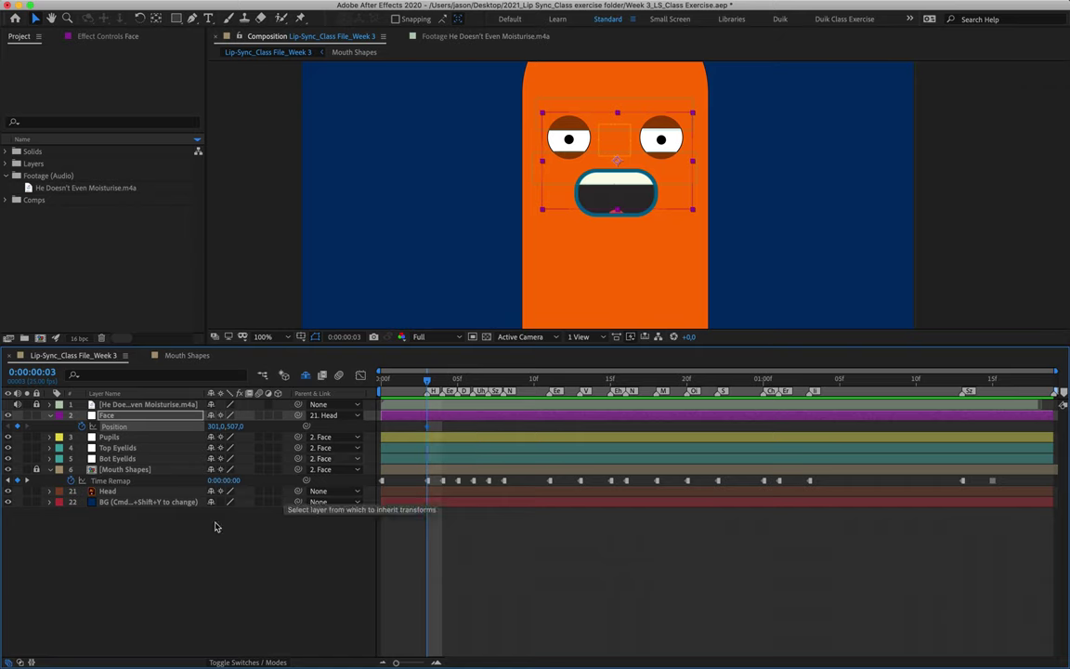
pyautogui.press('space')
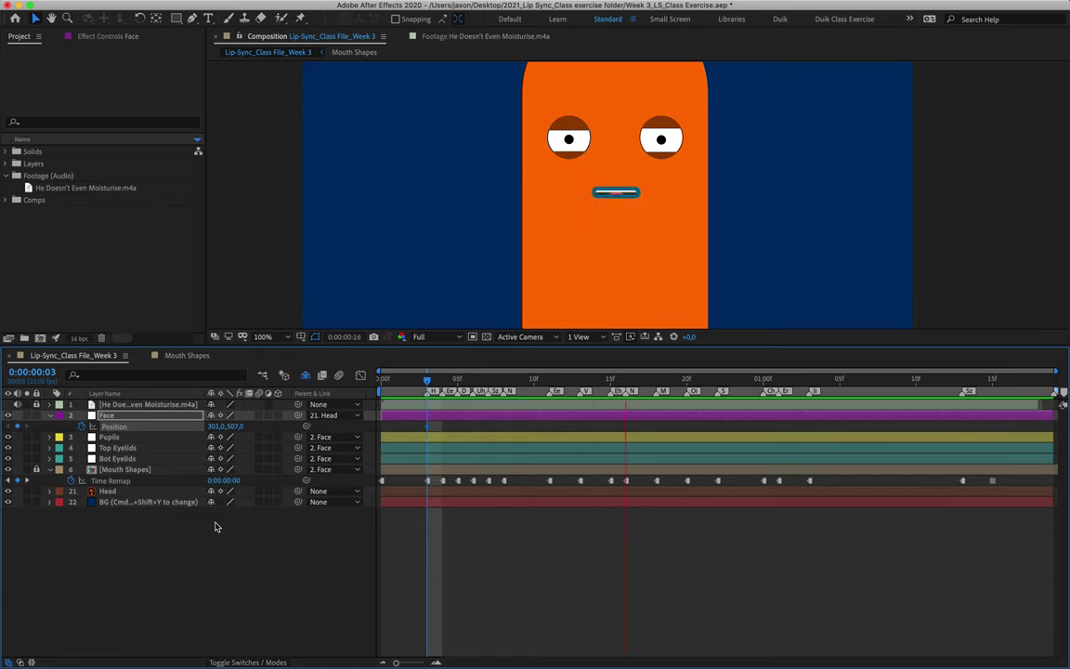
pyautogui.press('space')
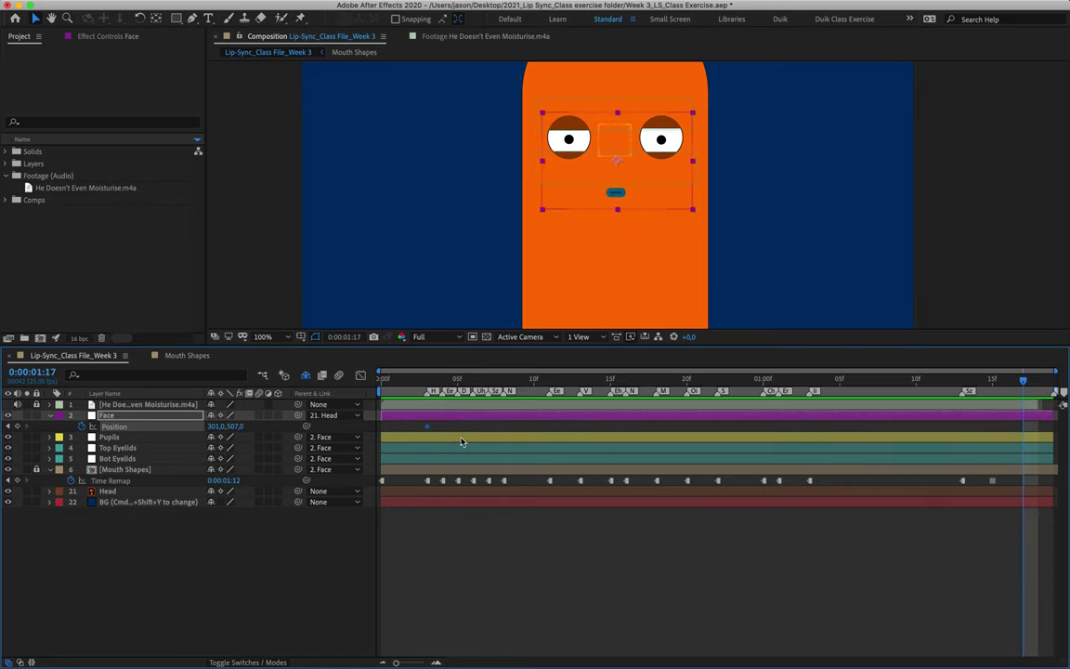
pyautogui.click(428, 379)
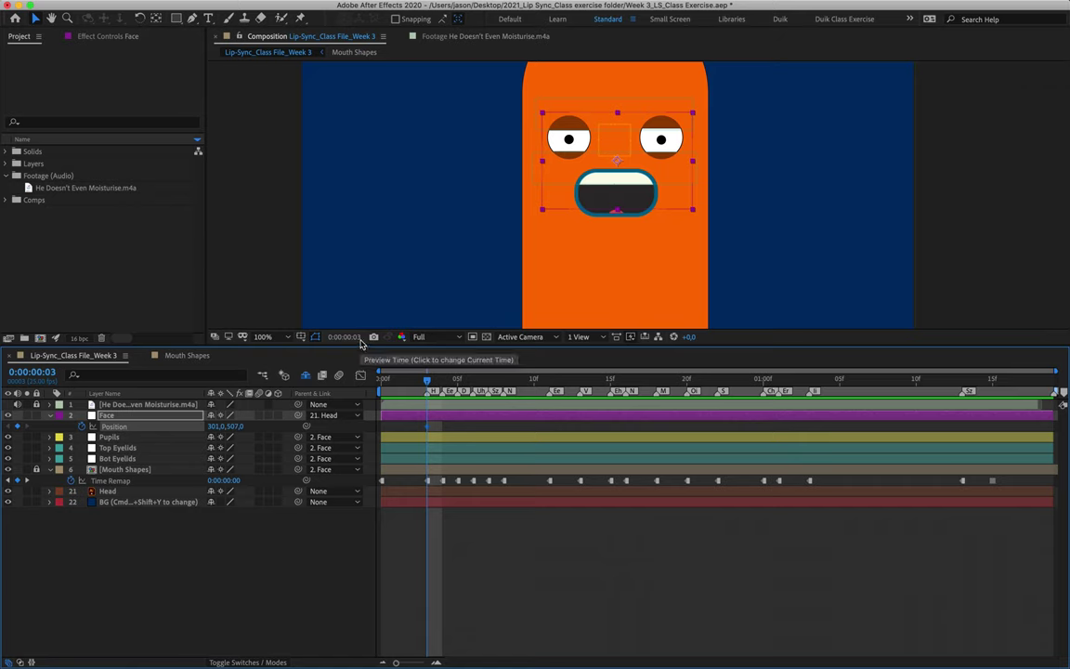
pyautogui.press('space')
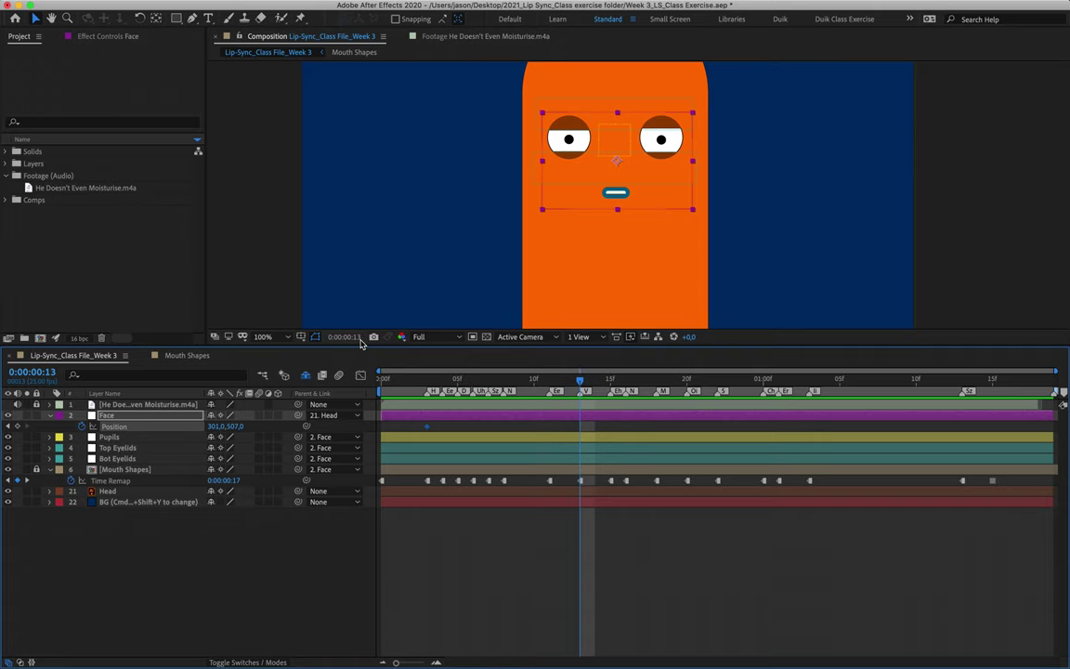
pyautogui.press('space')
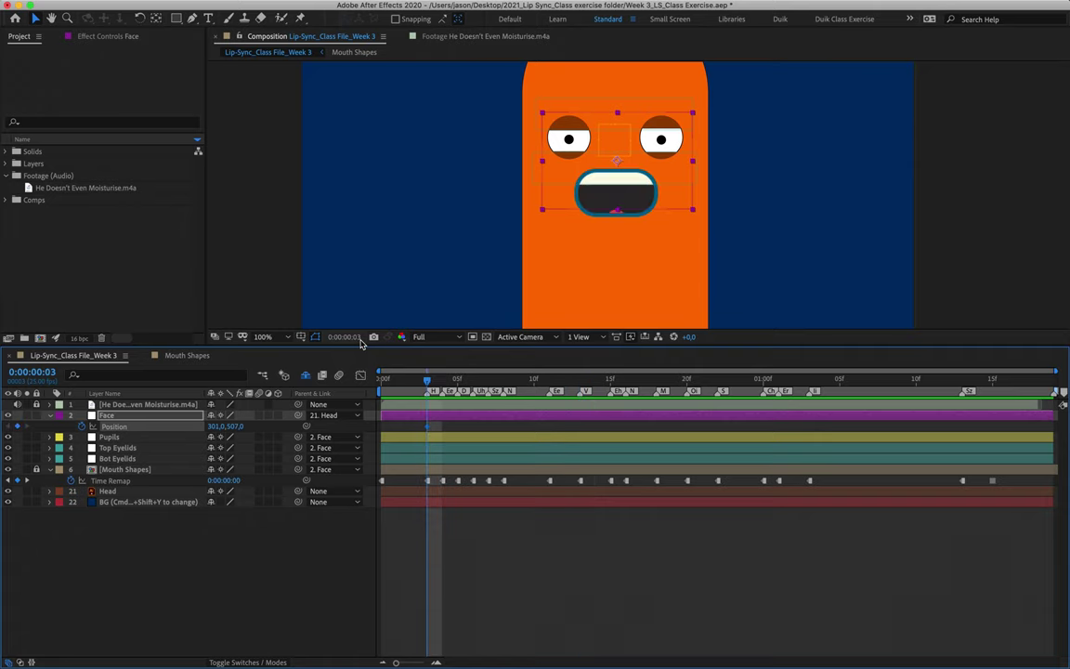
pyautogui.press('space')
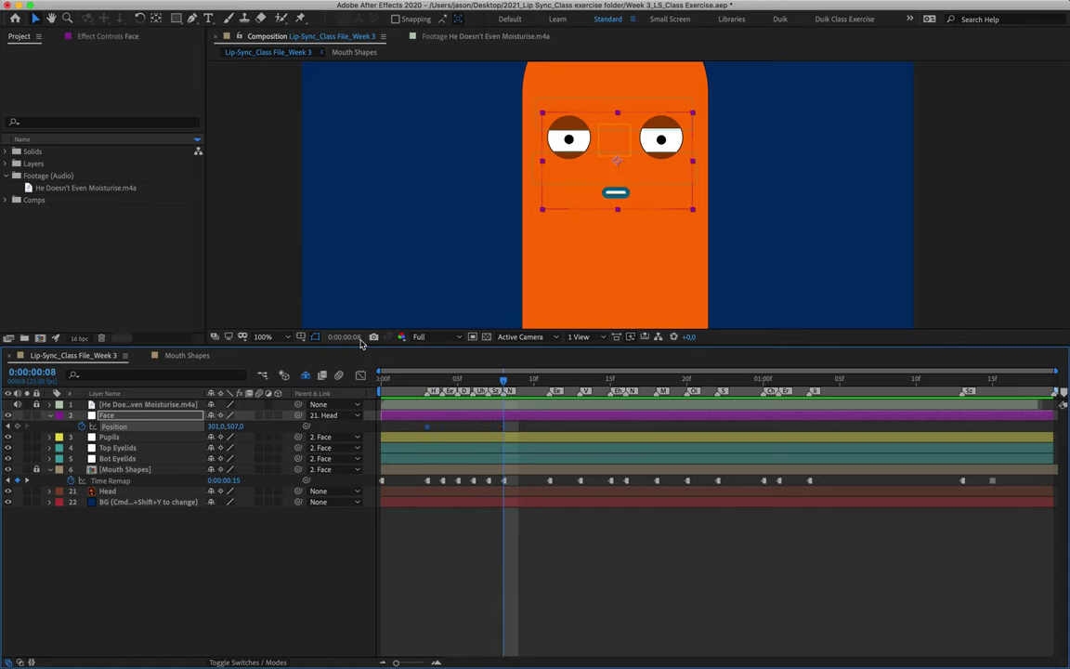
# Step: Shift the face right to keyframe Position at frame 8, zooming to 200%
pyautogui.moveTo(622, 165); pyautogui.dragTo(634, 165)
pyautogui.press('Right')
pyautogui.press('Right')
pyautogui.press('Right')
pyautogui.press('Right')
pyautogui.press('Right')
pyautogui.press('Right')
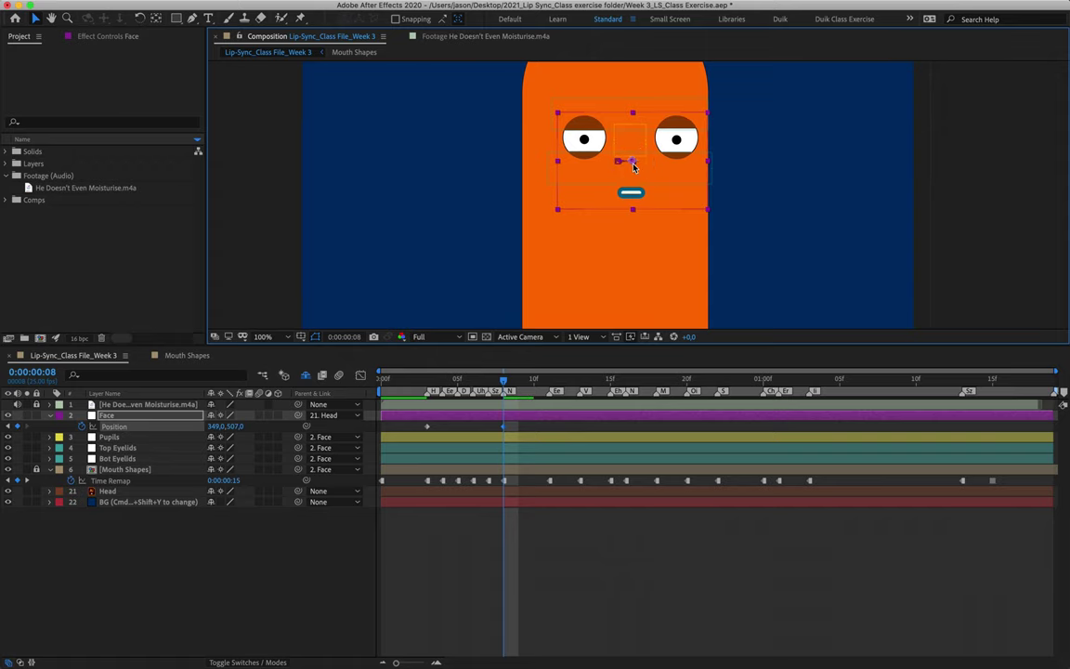
pyautogui.press('.')
pyautogui.moveTo(634, 126); pyautogui.dragTo(635, 204)
pyautogui.press('Right')
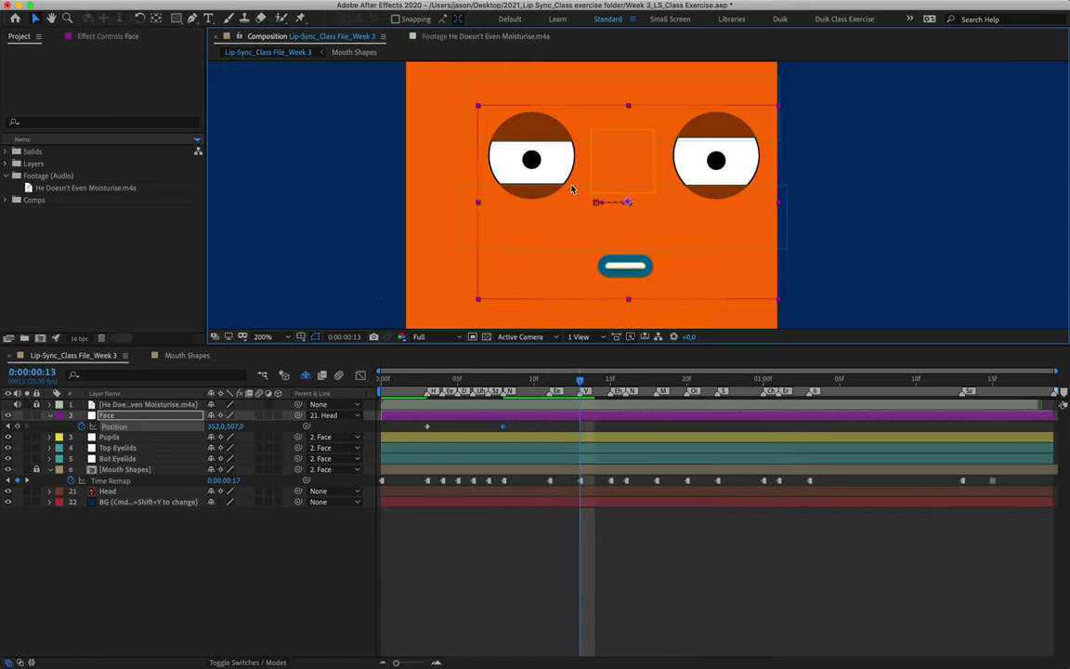
# Step: Keyframe the face moved left at frame 13 and moved right at frame 23
pyautogui.moveTo(615, 203); pyautogui.dragTo(558, 206)
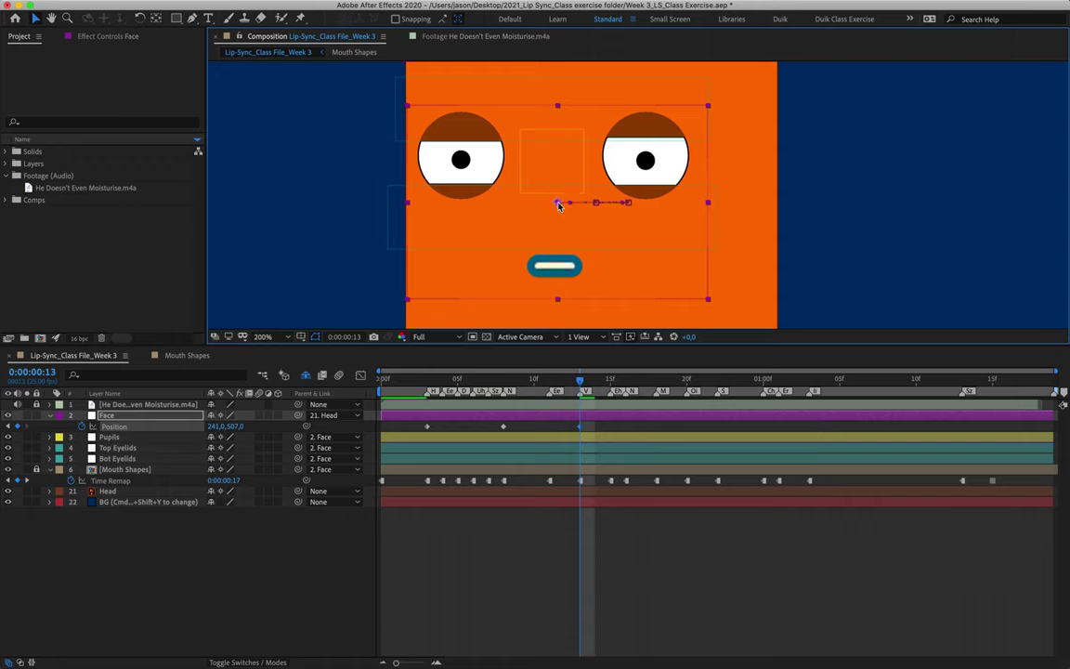
pyautogui.click(428, 379)
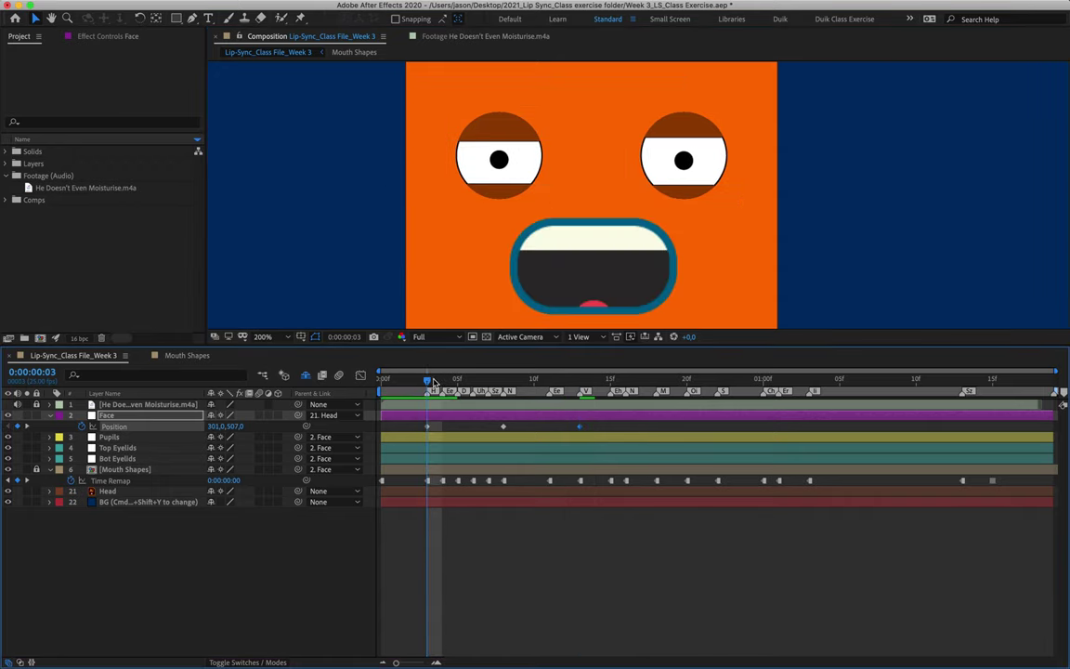
pyautogui.click(581, 380)
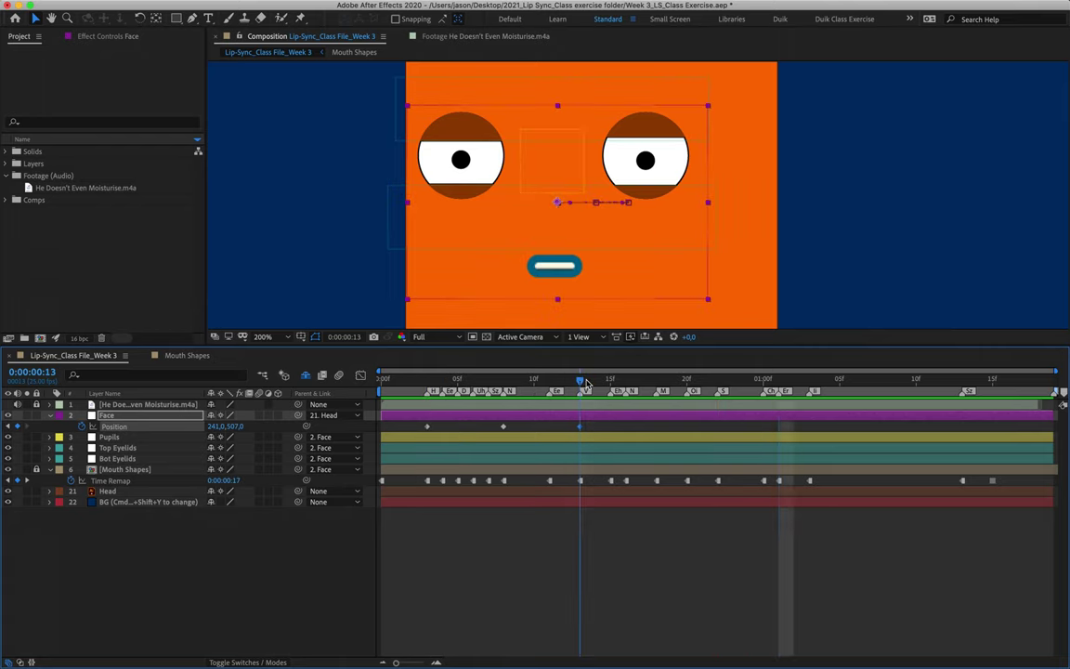
pyautogui.click(732, 380)
pyautogui.moveTo(592, 203); pyautogui.dragTo(627, 204)
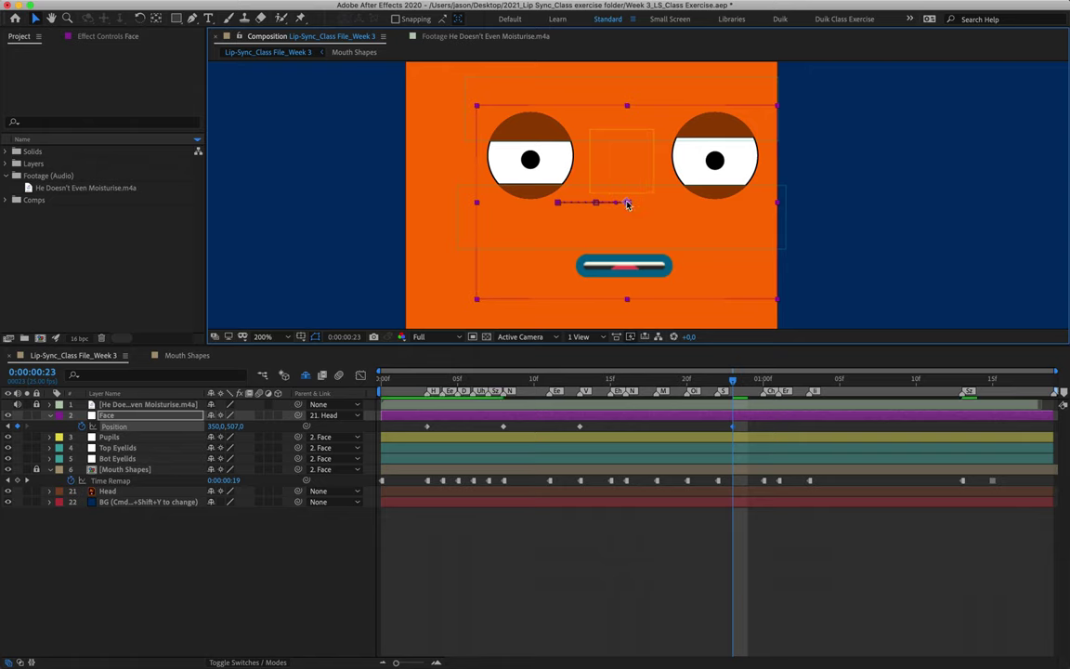
# Step: Move the last Position keyframe to frame 18 and preview from frame 3
pyautogui.click(580, 381)
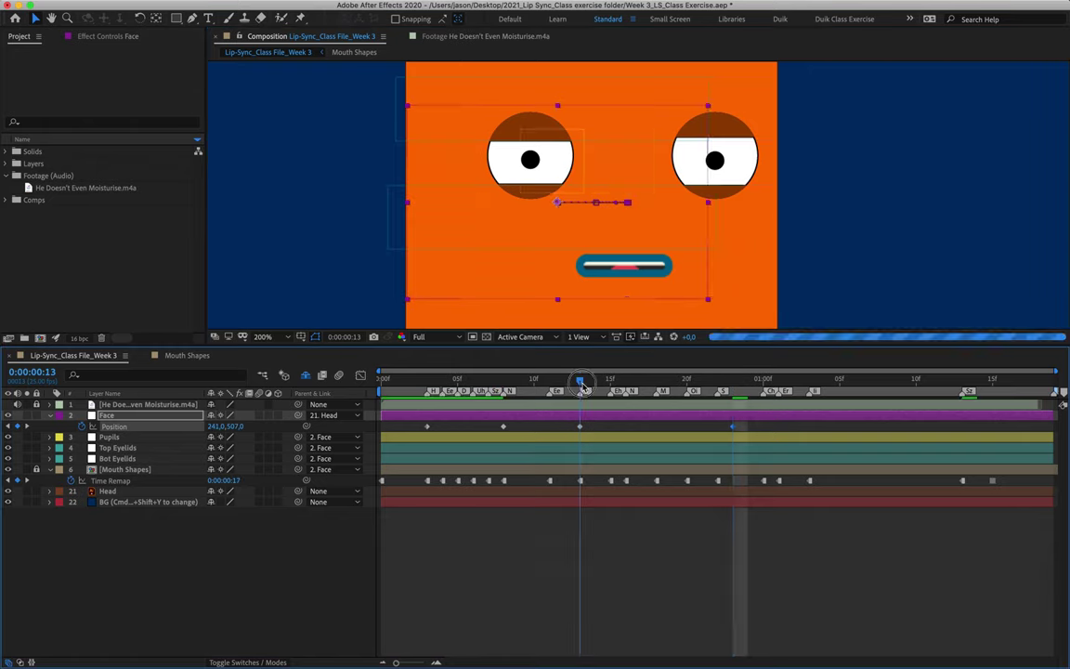
pyautogui.press('space')
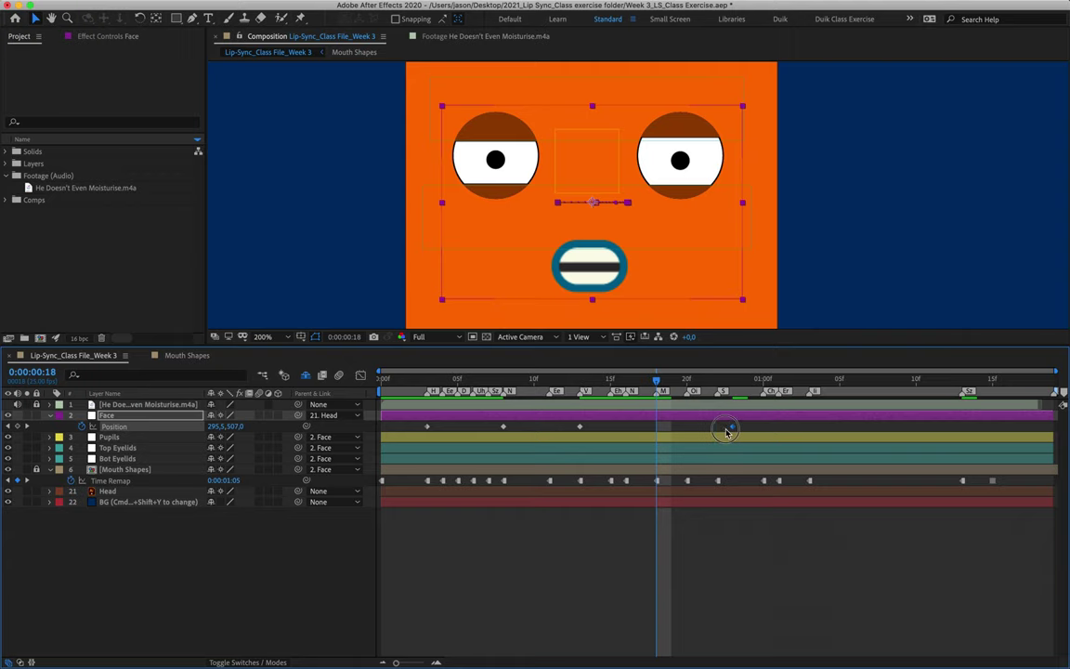
pyautogui.moveTo(730, 427); pyautogui.dragTo(669, 430)
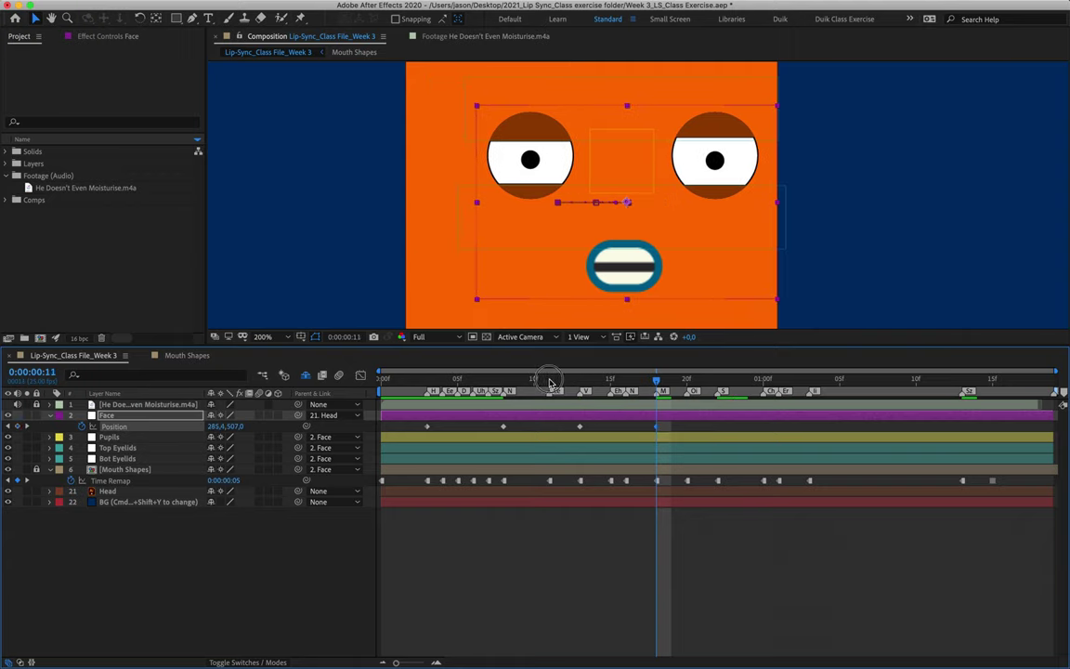
pyautogui.click(440, 379)
pyautogui.moveTo(441, 379); pyautogui.dragTo(428, 380)
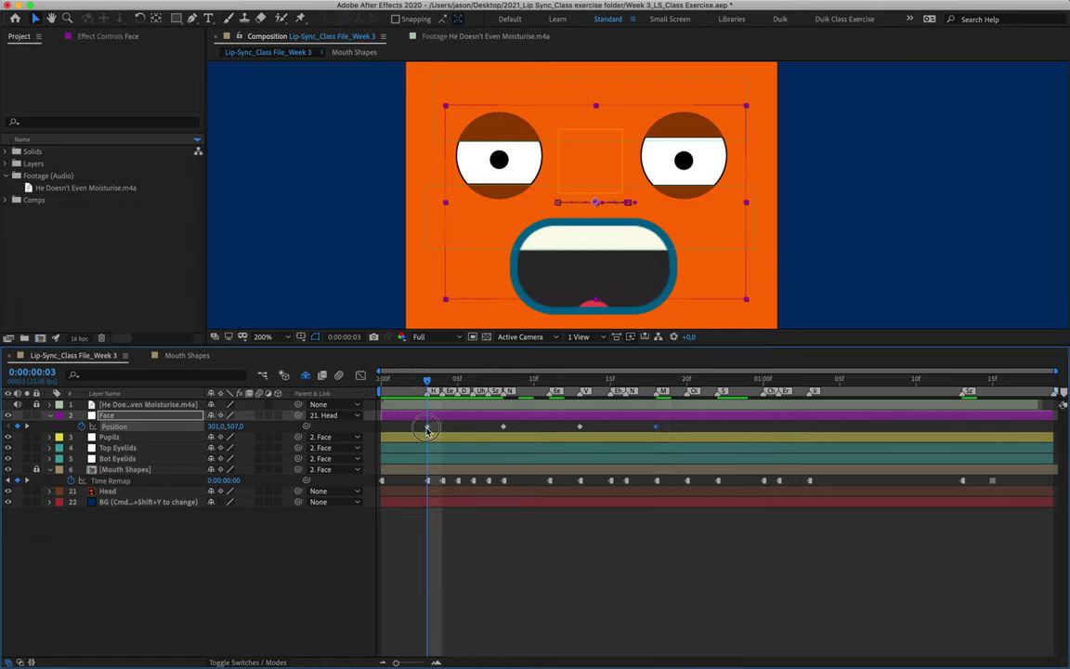
pyautogui.moveTo(428, 430)
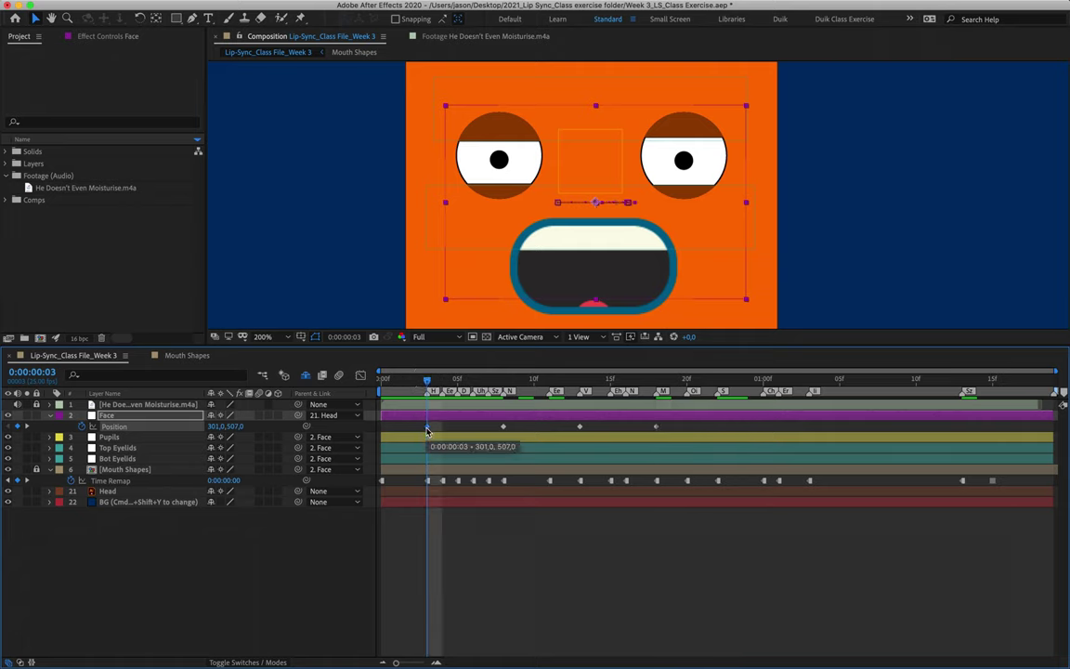
pyautogui.press('space')
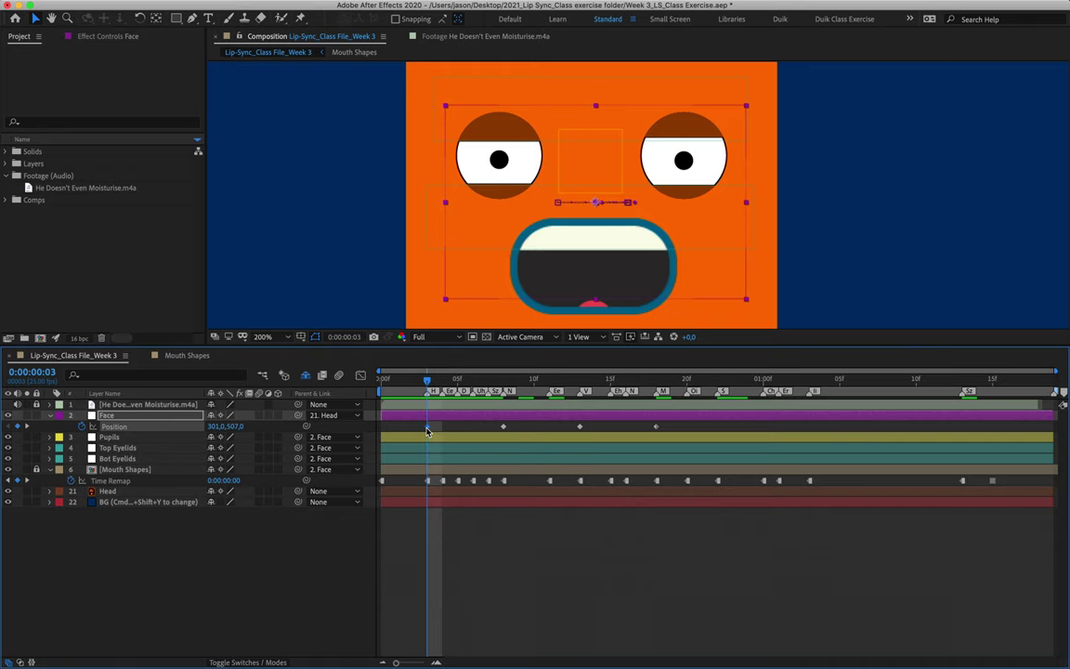
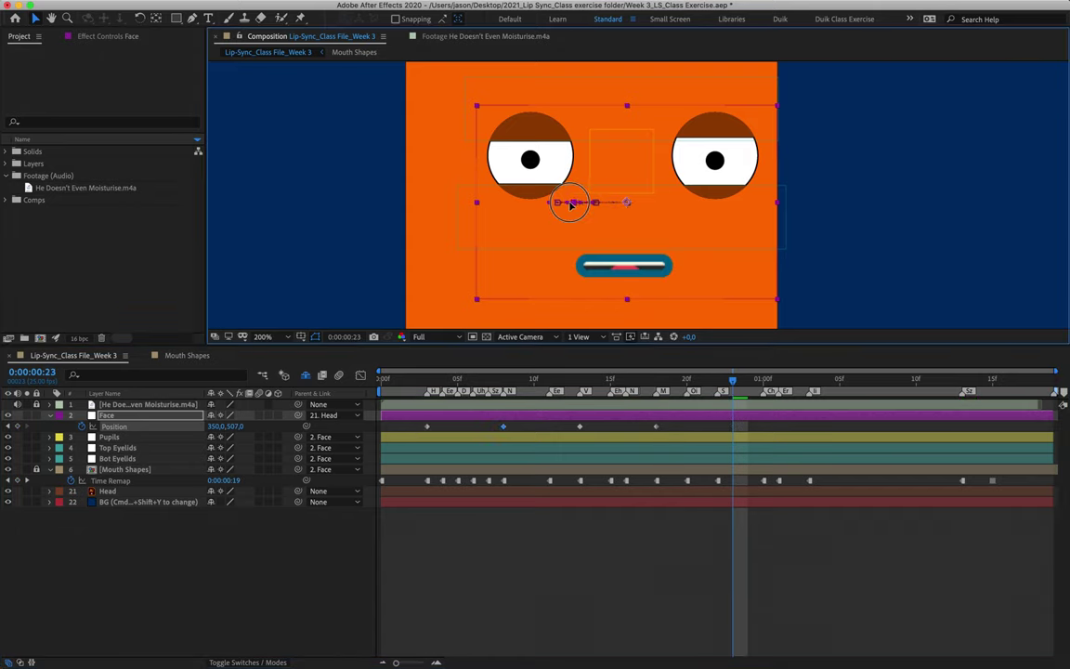
# Step: Key the Face layer shifted left at 0:00:00:23 and preview the drift
pyautogui.moveTo(650, 183); pyautogui.dragTo(597, 184)
pyautogui.click(427, 381)
pyautogui.press('space')
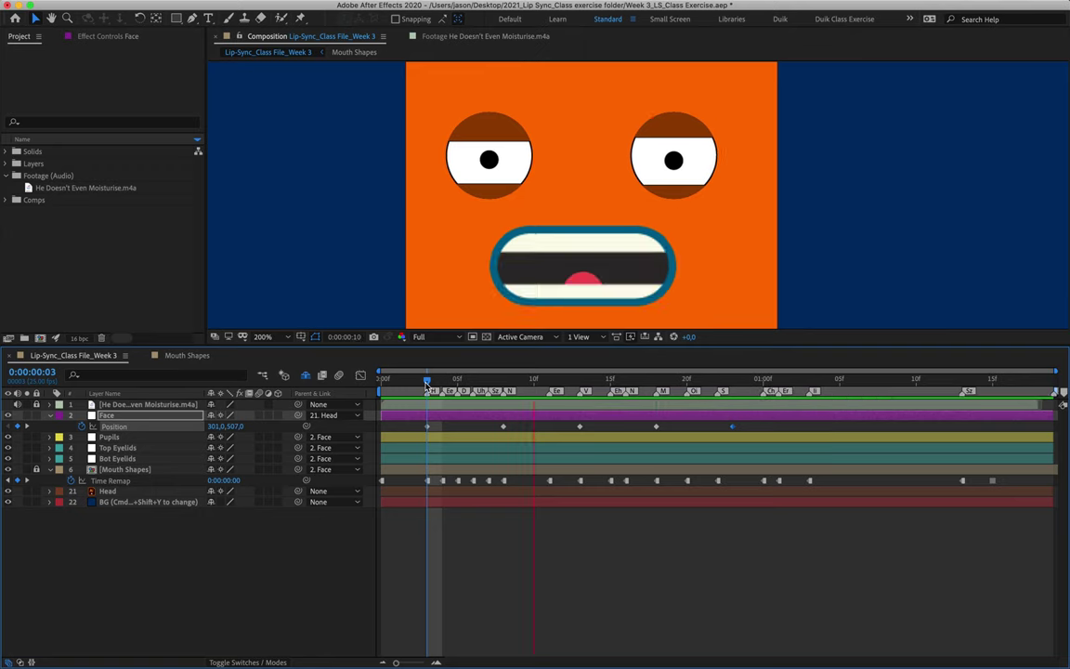
pyautogui.press('space')
pyautogui.moveTo(427, 381); pyautogui.dragTo(733, 381)
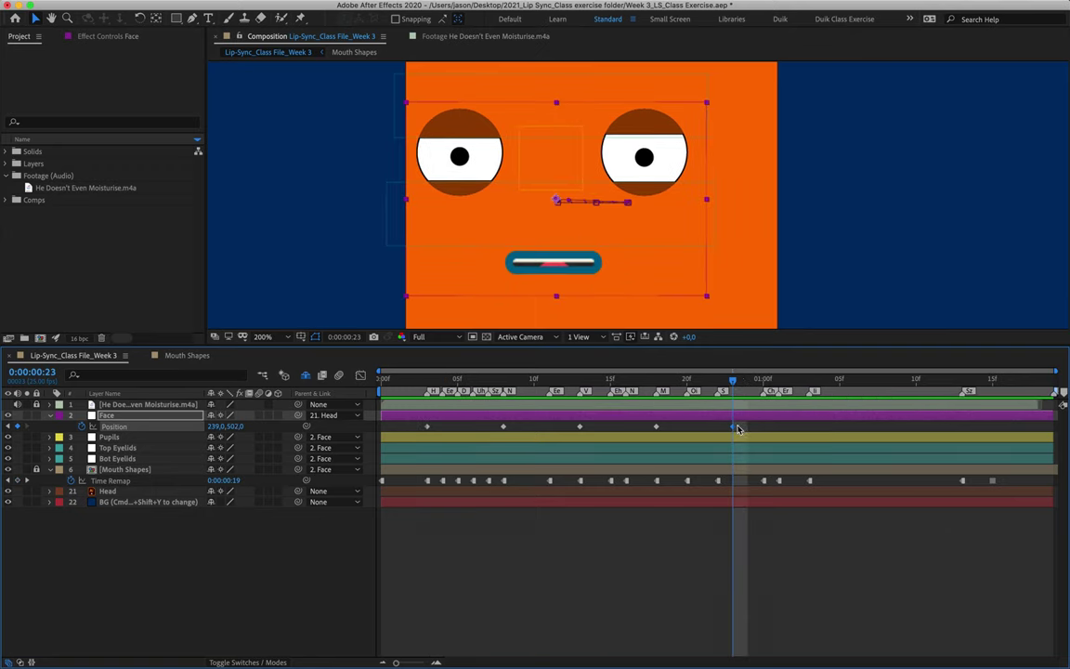
# Step: At 0:00:01:08, move the face right and down to 337,529 and preview
pyautogui.press('space')
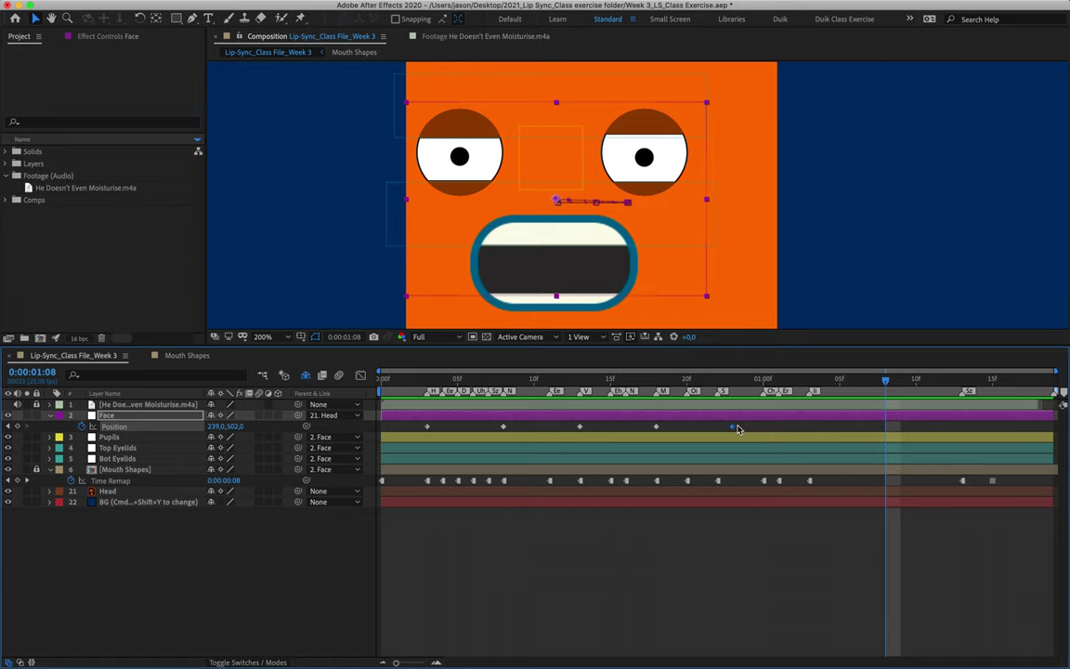
pyautogui.hotkey('shift', 'Right')
pyautogui.hotkey('shift', 'Right')
pyautogui.hotkey('shift', 'Right')
pyautogui.hotkey('shift', 'Right')
pyautogui.hotkey('shift', 'Right')
pyautogui.hotkey('shift', 'Right')
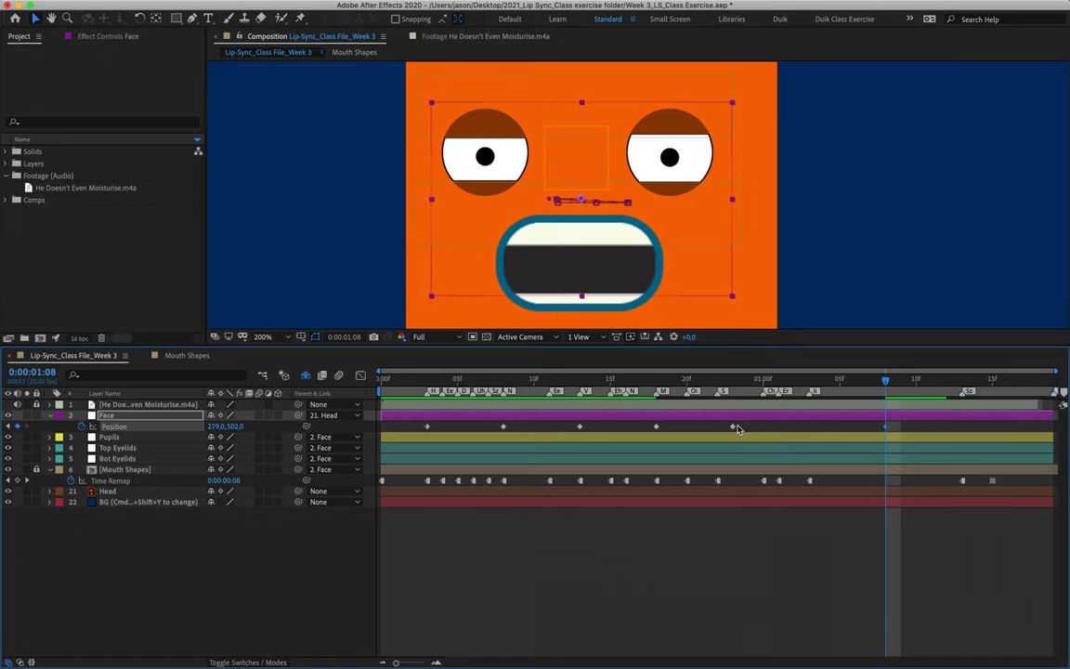
pyautogui.hotkey('shift', 'Right')
pyautogui.hotkey('shift', 'Right')
pyautogui.hotkey('shift', 'Right')
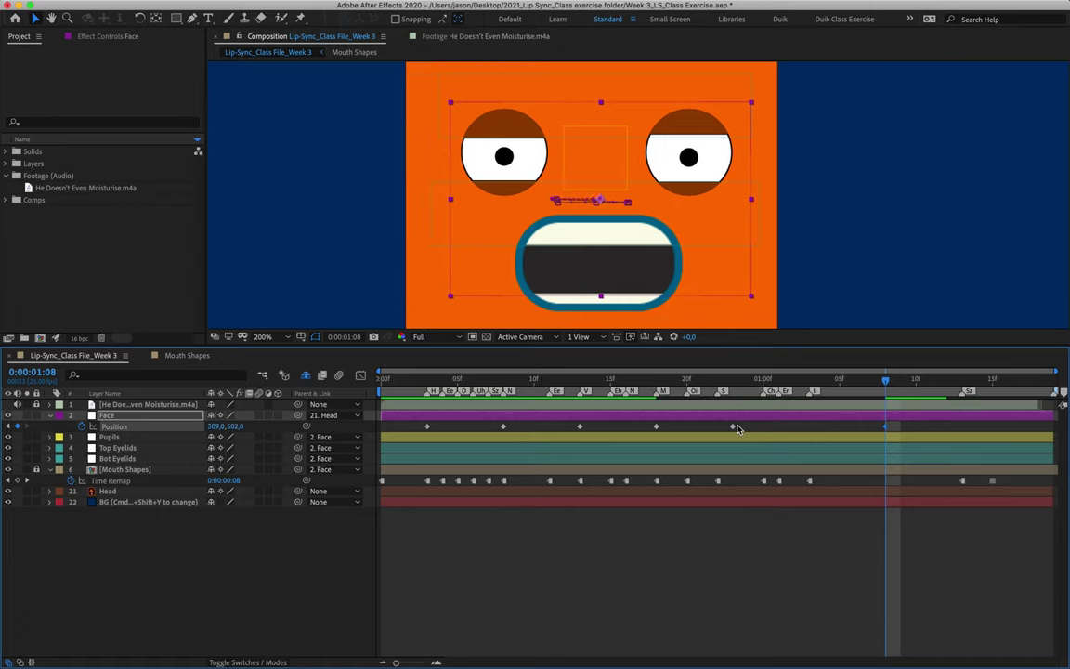
pyautogui.hotkey('shift', 'Down')
pyautogui.hotkey('shift', 'Down')
pyautogui.hotkey('shift', 'Down')
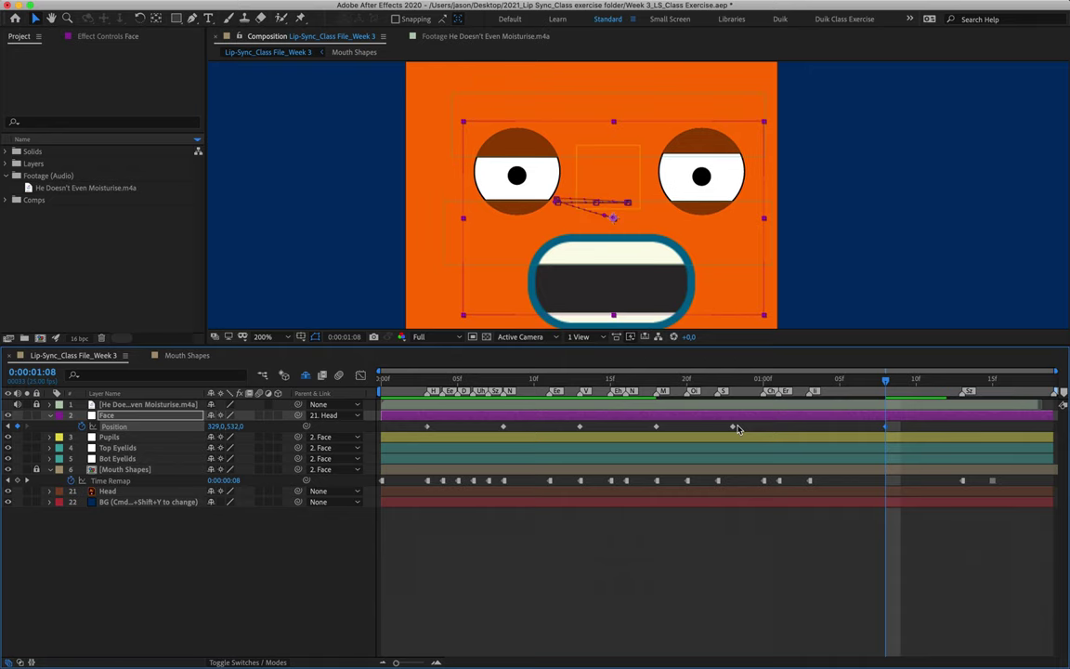
pyautogui.moveTo(607, 216)
pyautogui.mouseDown()
pyautogui.moveTo(551, 205)
pyautogui.moveTo(637, 204)
pyautogui.moveTo(616, 205)
pyautogui.moveTo(616, 220)
pyautogui.mouseUp()
pyautogui.press(',')
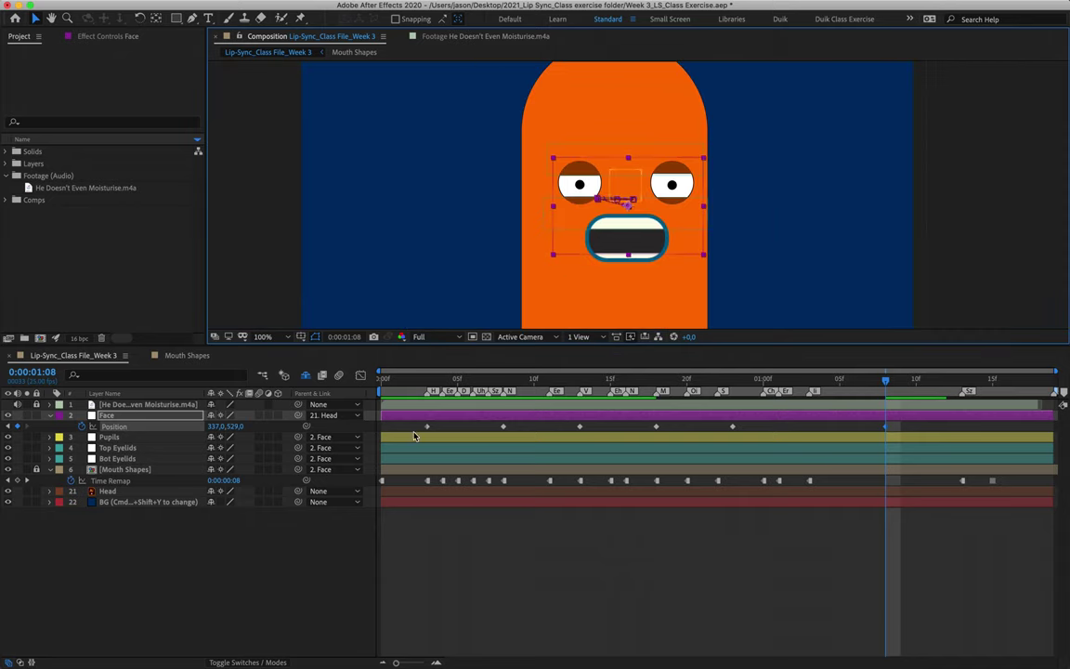
pyautogui.press('space')
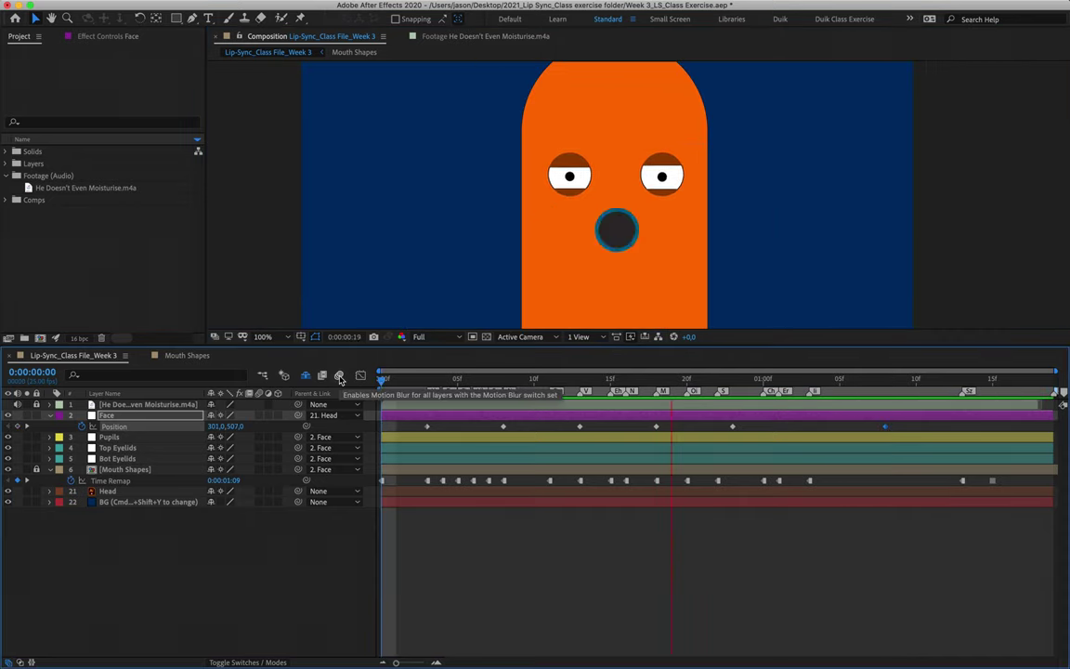
# Step: Zoom the viewer to 800% and pull one Face motion-path point lower
pyautogui.moveTo(413, 379); pyautogui.dragTo(457, 379)
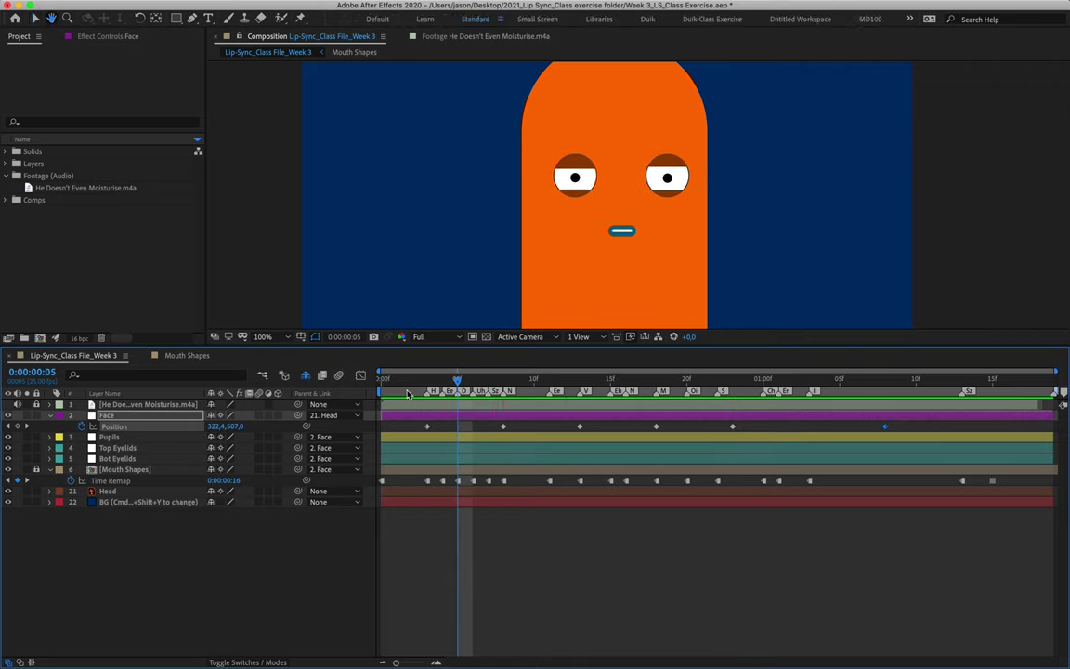
pyautogui.press('space')
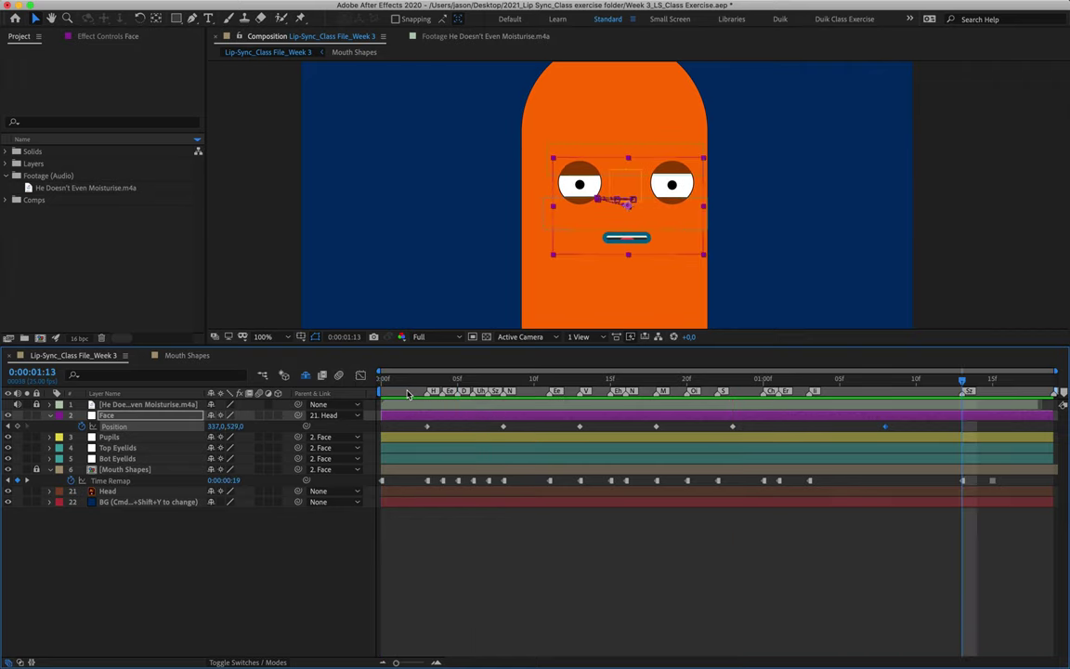
pyautogui.scroll(5, 594, 167)
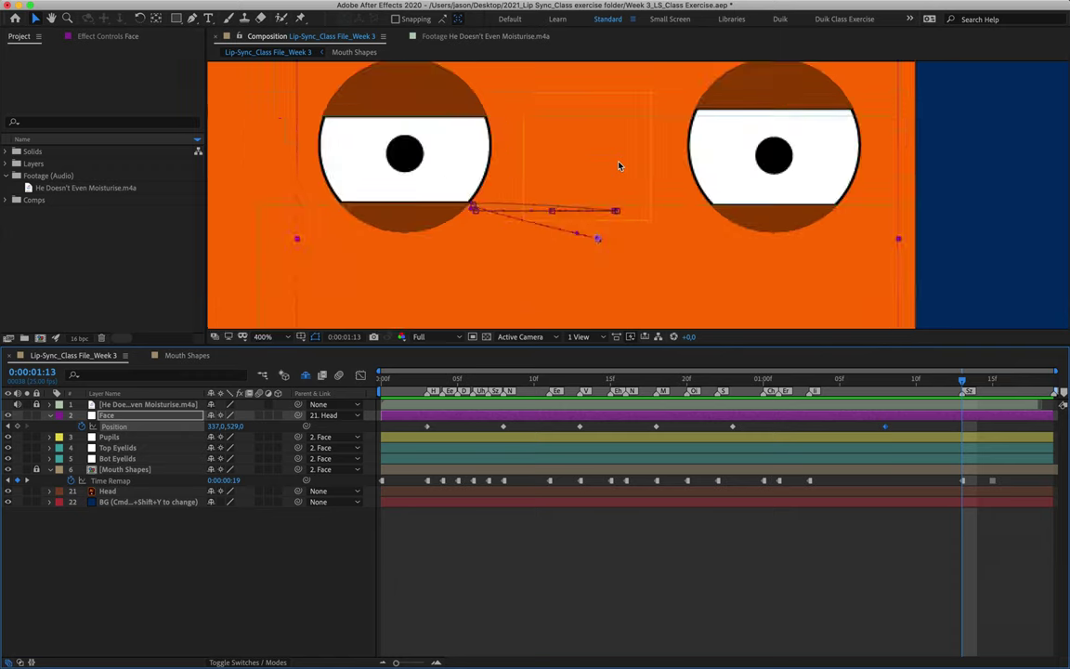
pyautogui.moveTo(307, 214); pyautogui.dragTo(312, 228)
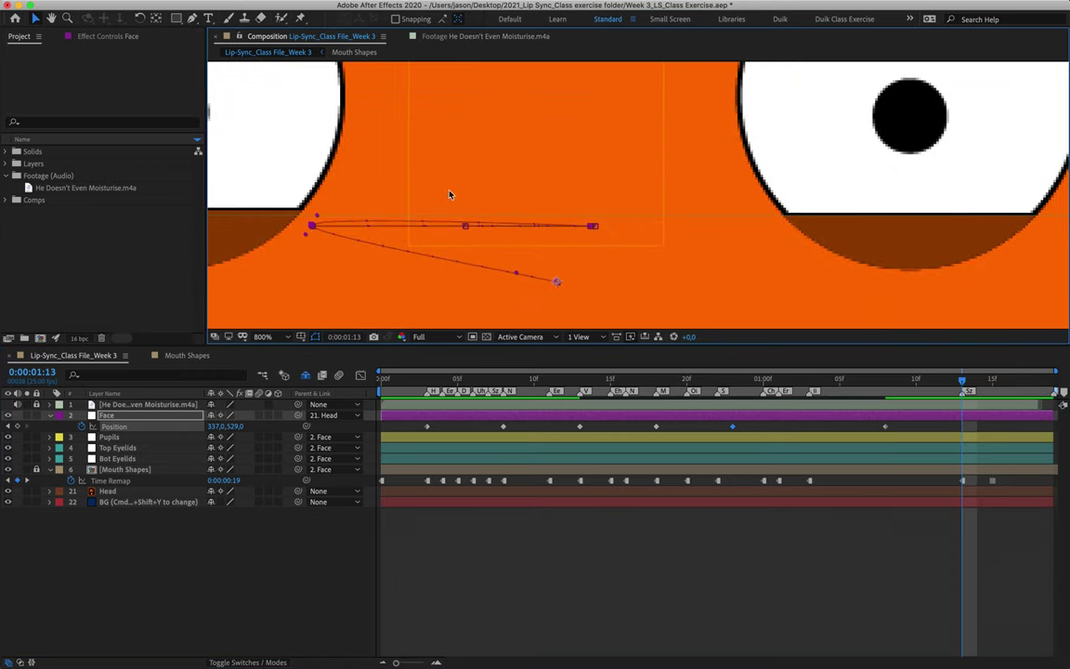
pyautogui.click(581, 380)
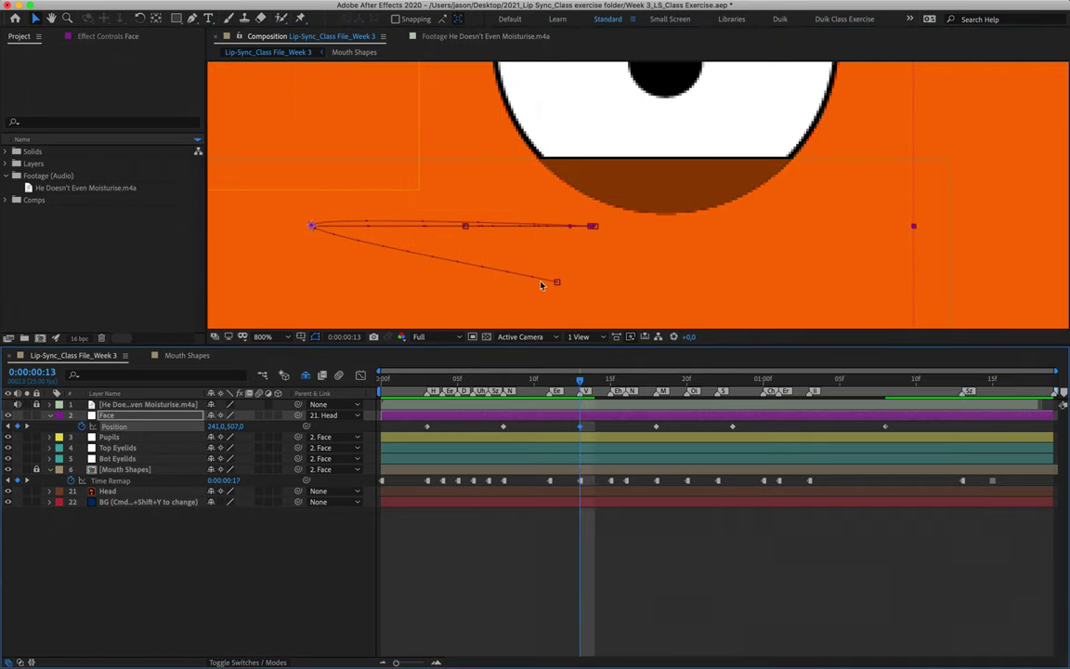
pyautogui.click(428, 426)
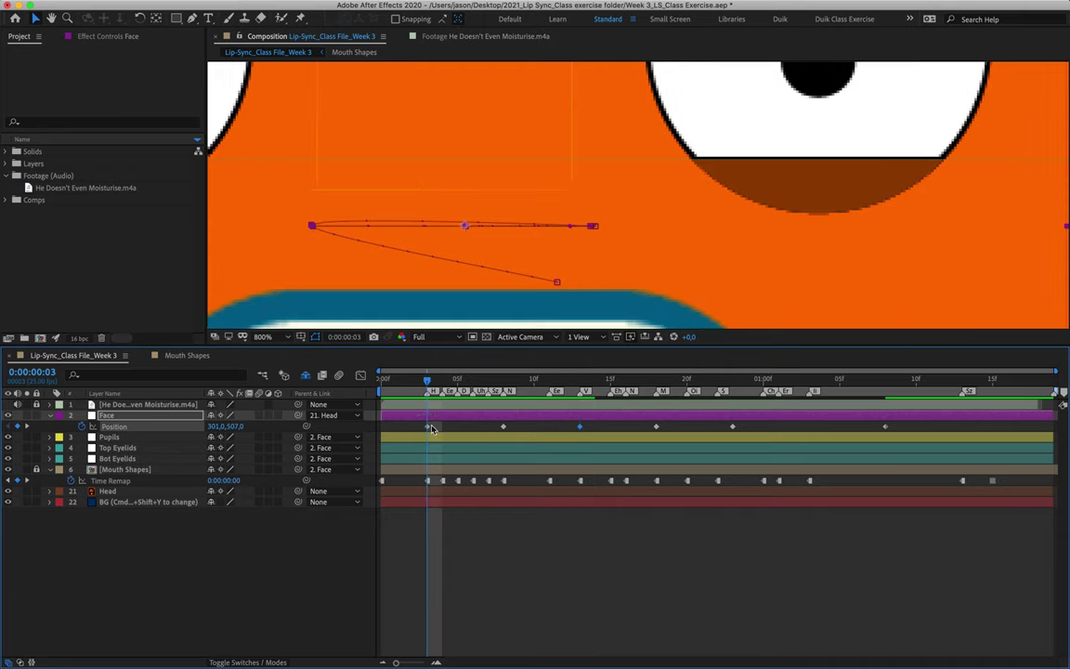
# Step: With the Convert Vertex Tool, pull Bezier handles from the first two Face path points
pyautogui.click(191, 18)
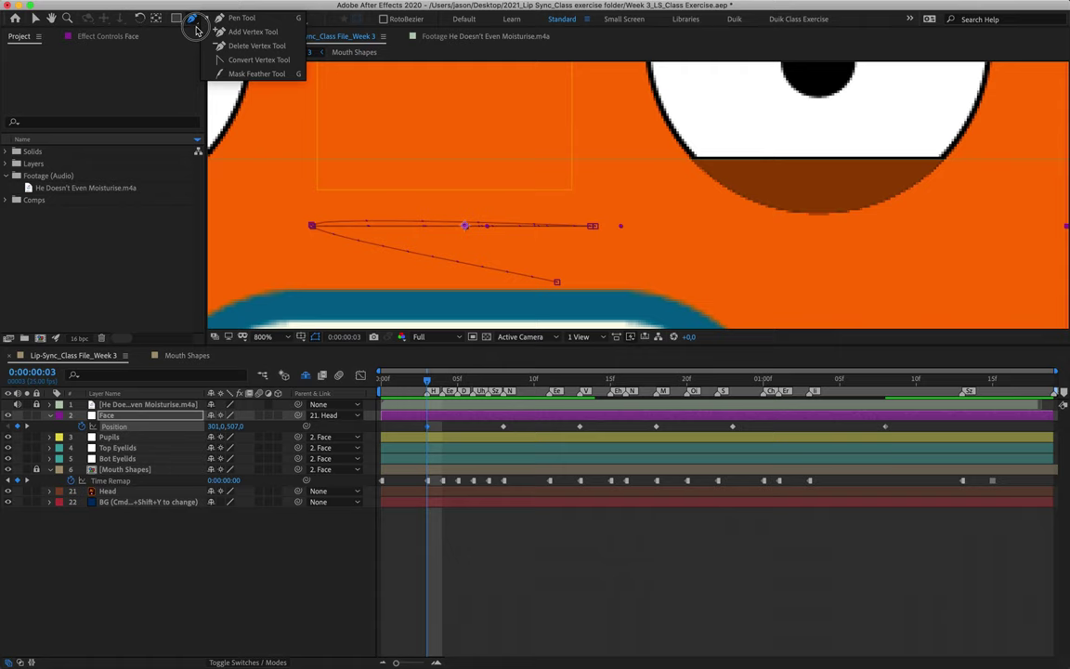
pyautogui.click(232, 61)
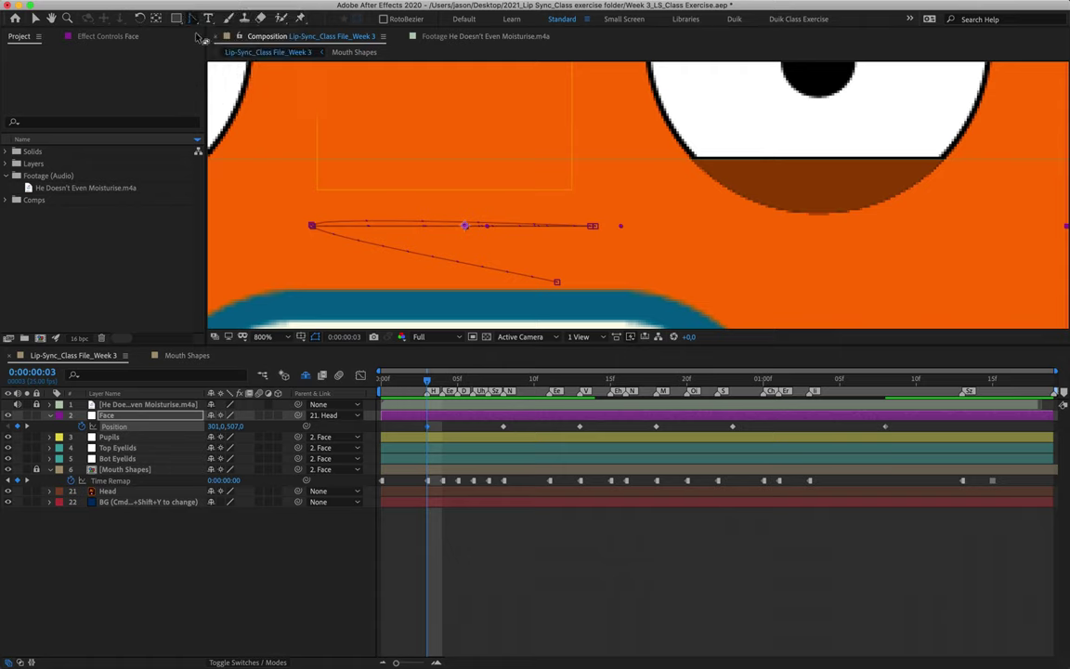
pyautogui.moveTo(465, 225); pyautogui.dragTo(535, 251)
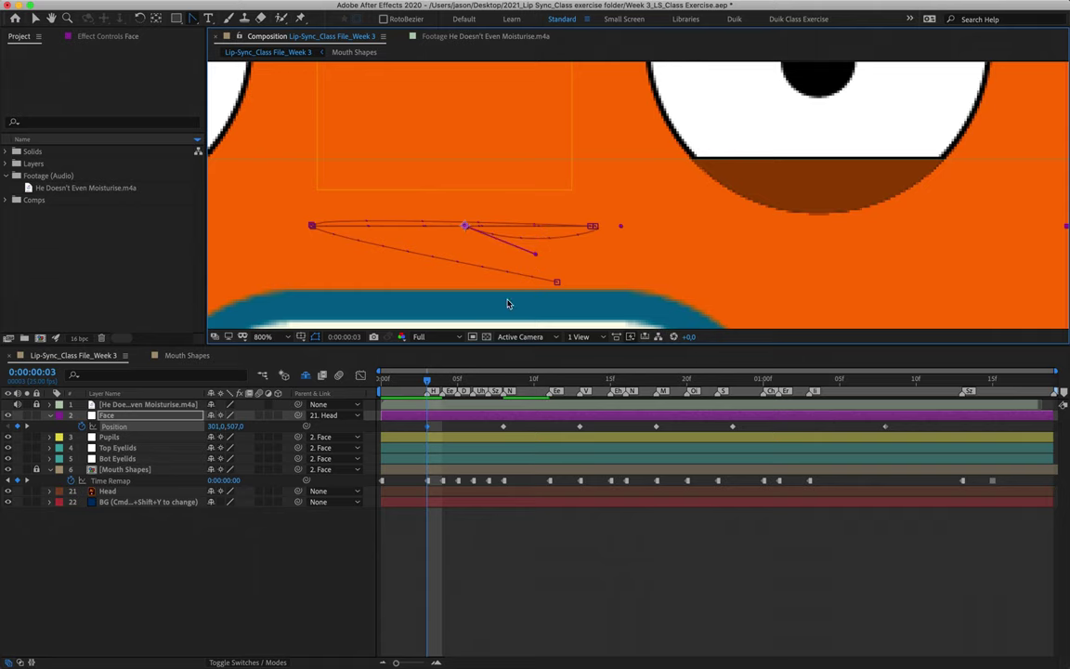
pyautogui.click(503, 426)
pyautogui.moveTo(592, 225); pyautogui.dragTo(456, 279)
pyautogui.click(580, 426)
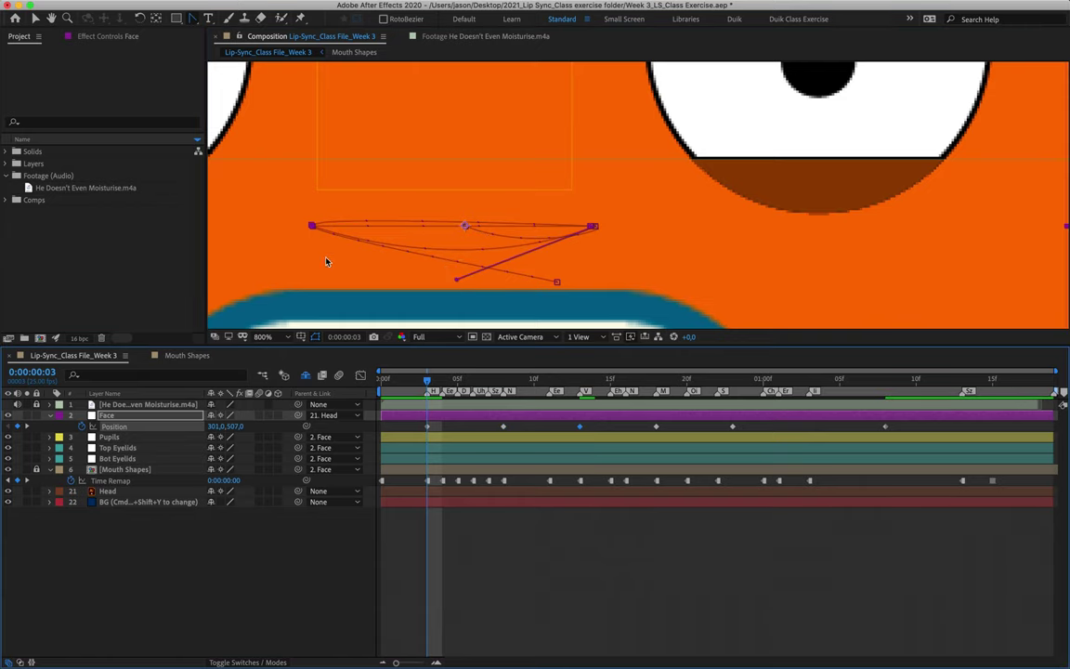
# Step: Curve the Face motion path at the 15f and 20f keyframe vertices
pyautogui.click(657, 428)
pyautogui.moveTo(313, 223); pyautogui.dragTo(483, 279)
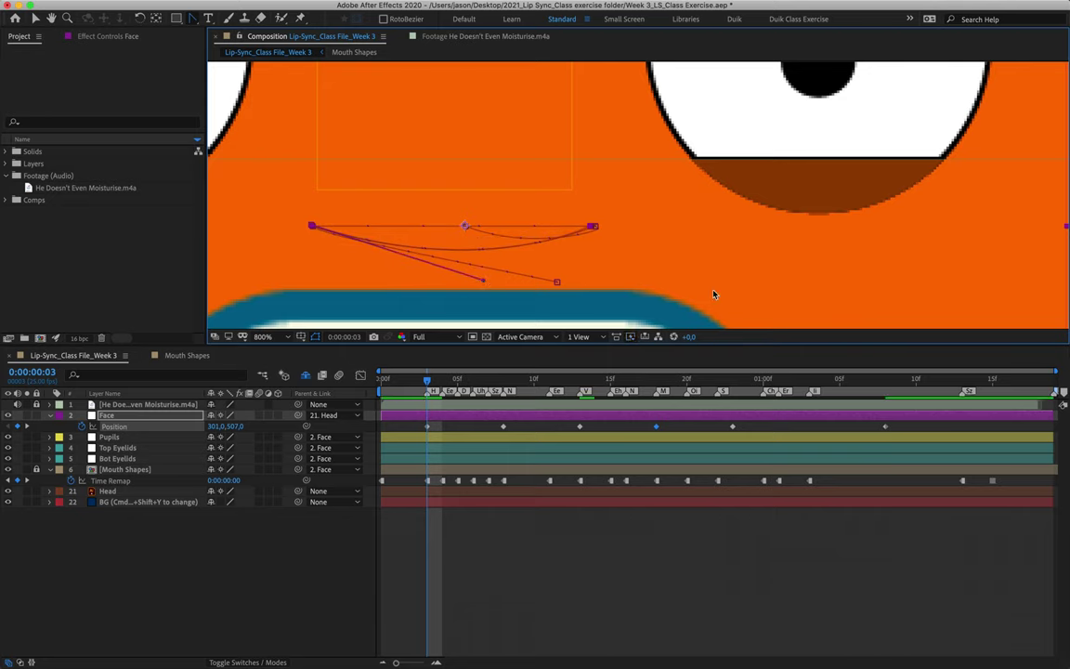
pyautogui.click(733, 426)
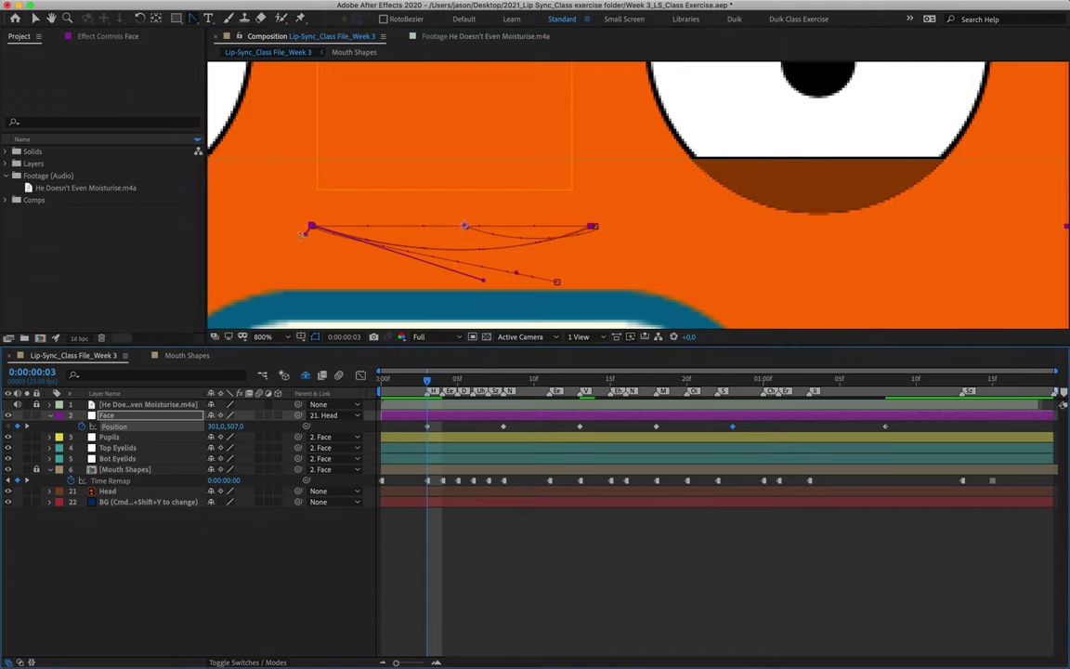
pyautogui.moveTo(305, 231); pyautogui.dragTo(306, 98)
pyautogui.moveTo(324, 152); pyautogui.dragTo(344, 229)
pyautogui.moveTo(298, 119); pyautogui.dragTo(426, 315)
# Step: Curve the path at its end and top-right points, then zoom to 200% and preview
pyautogui.press('h')
pyautogui.moveTo(477, 282); pyautogui.dragTo(477, 184)
pyautogui.click(885, 427)
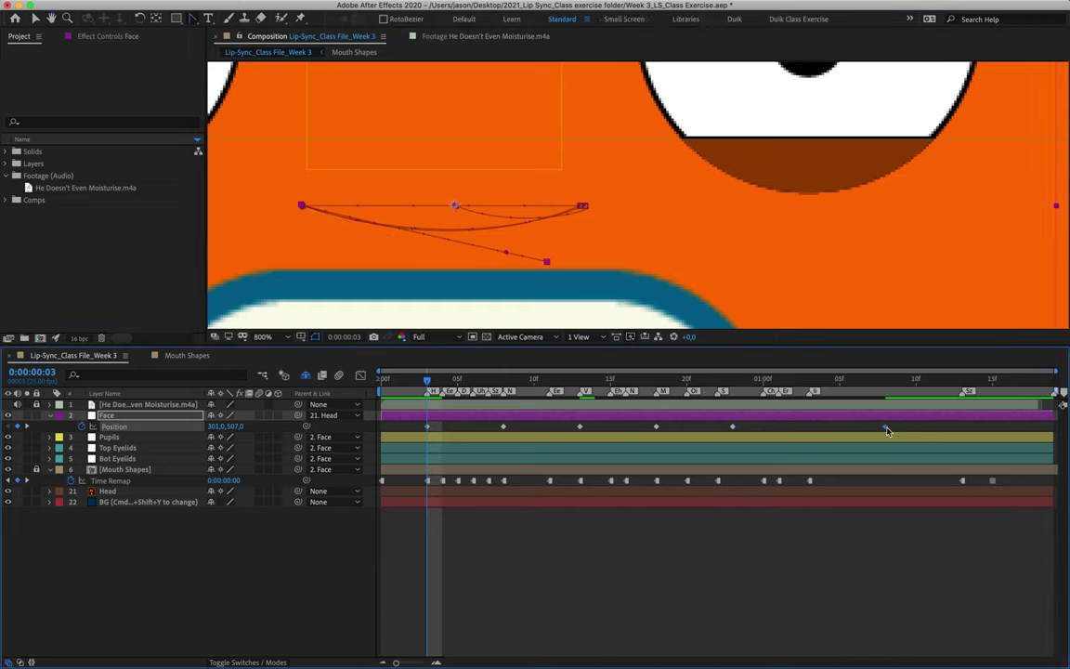
pyautogui.moveTo(544, 261); pyautogui.dragTo(329, 279)
pyautogui.moveTo(580, 205); pyautogui.dragTo(462, 261)
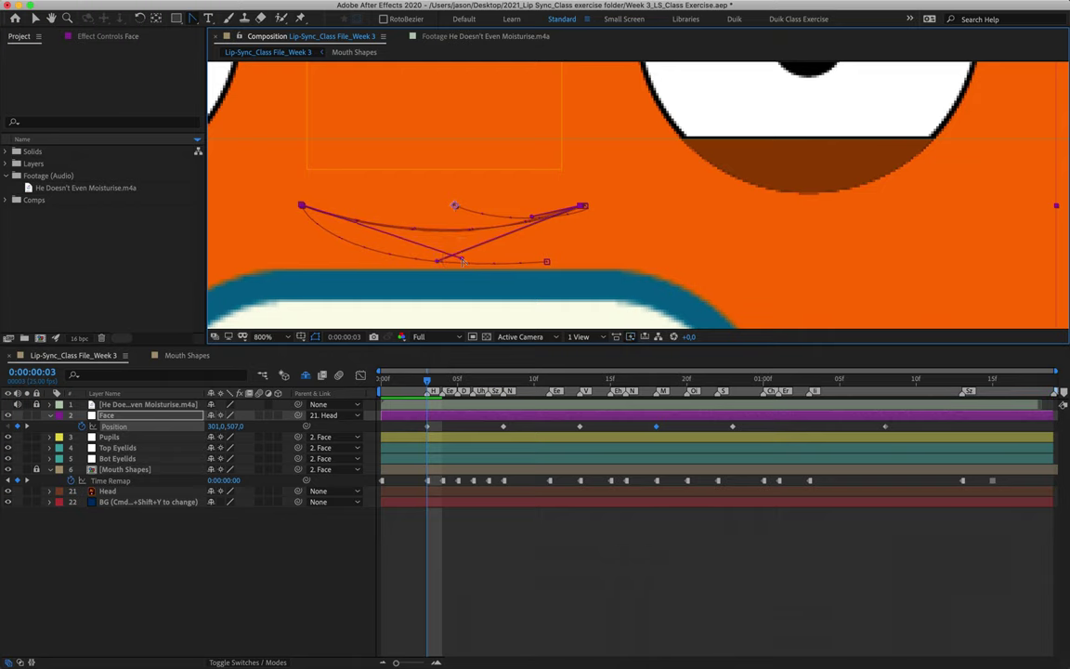
pyautogui.press(',')
pyautogui.press(',')
pyautogui.press('space')
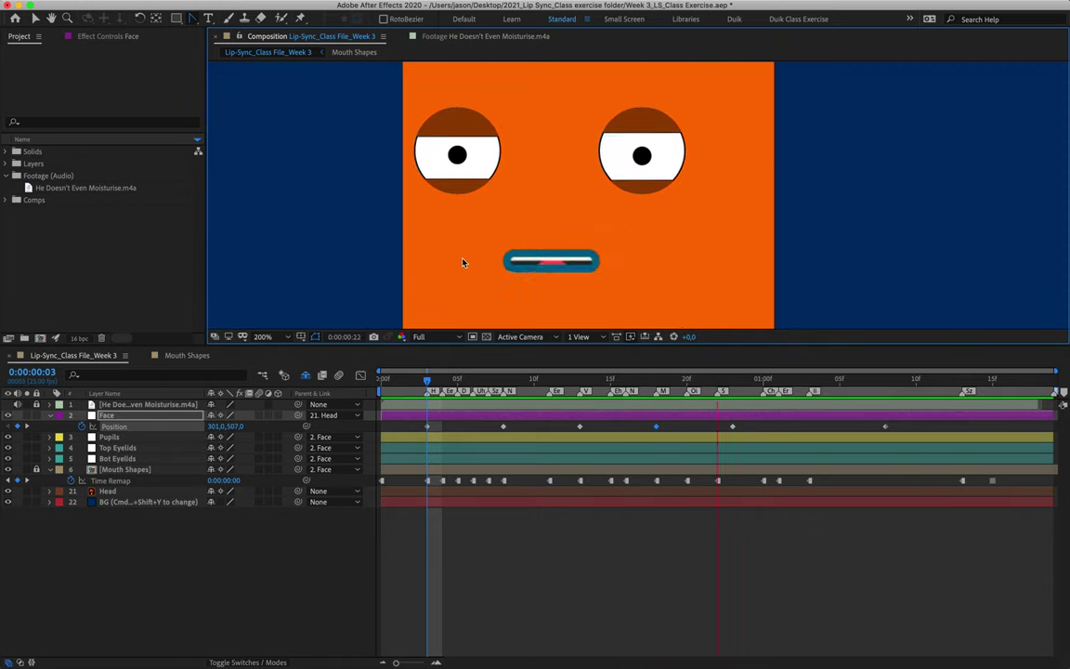
# Step: Key Position at frame 3 on Top Eyelids (48.3,2.0) and Bot Eyelids (48.3,57.9)
pyautogui.press('space')
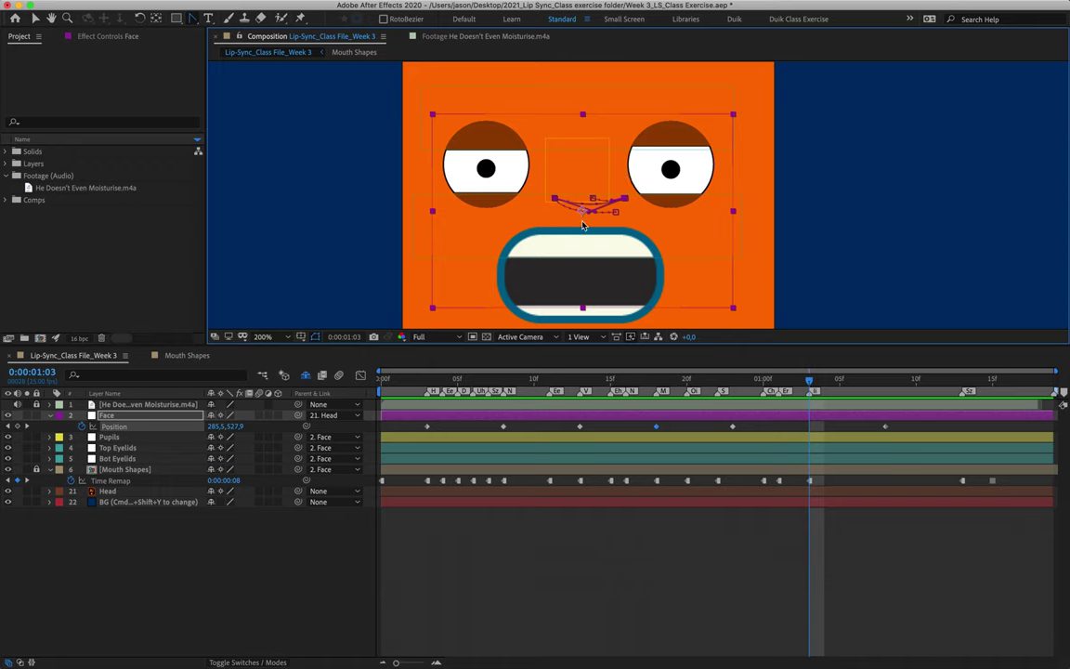
pyautogui.click(428, 380)
pyautogui.click(110, 436)
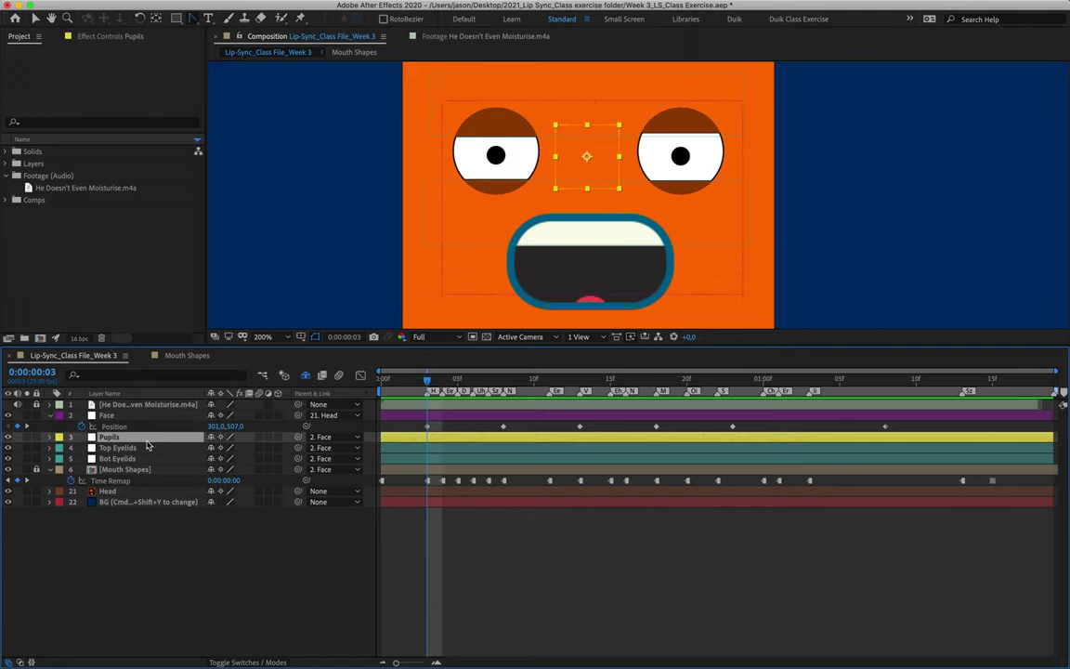
pyautogui.click(146, 448)
pyautogui.keyDown('shift'); pyautogui.click(145, 461); pyautogui.keyUp('shift')
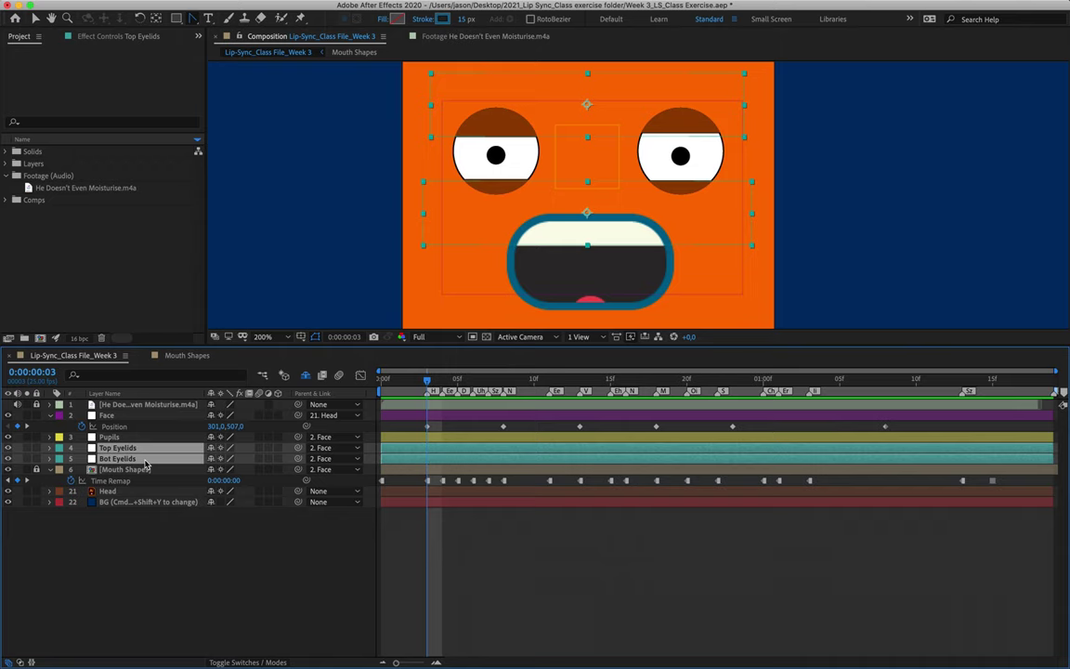
pyautogui.press('r')
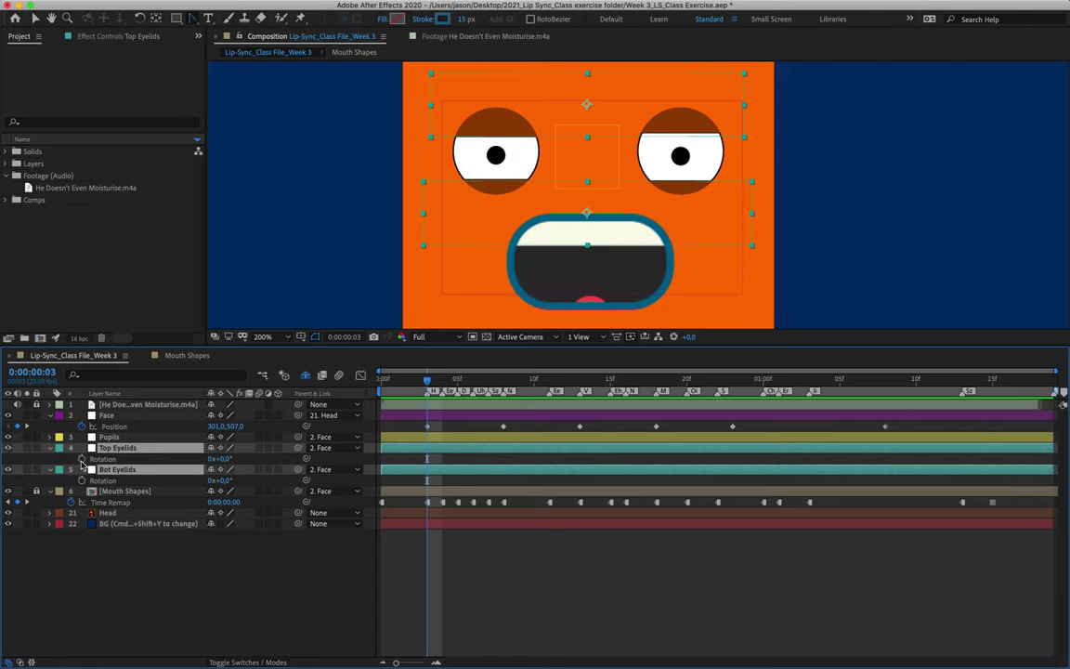
pyautogui.press('p')
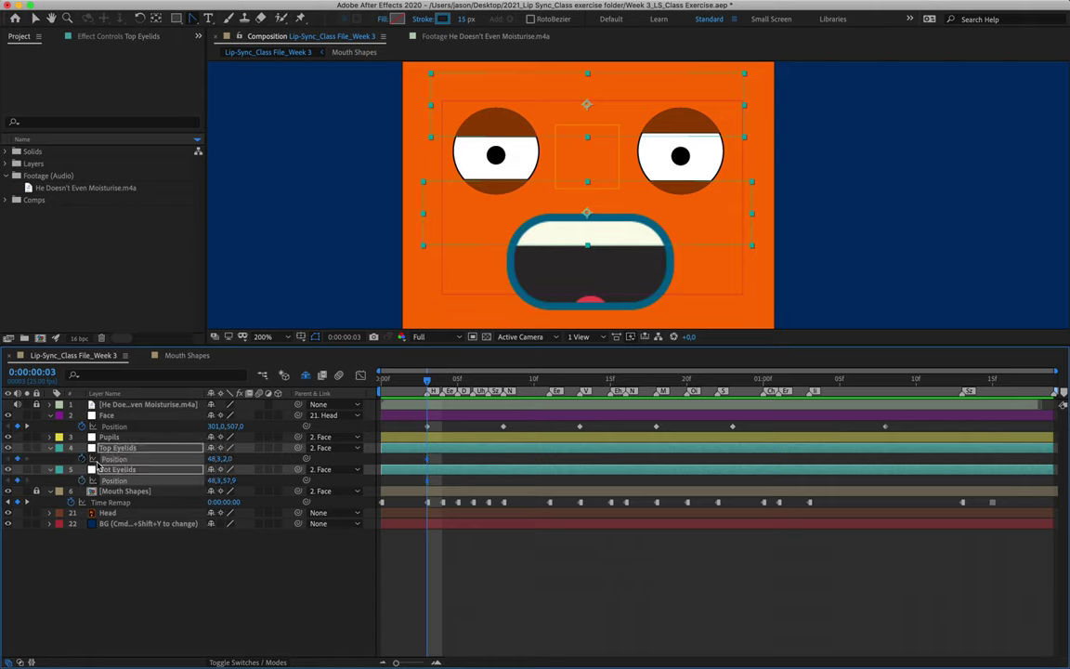
pyautogui.click(407, 570)
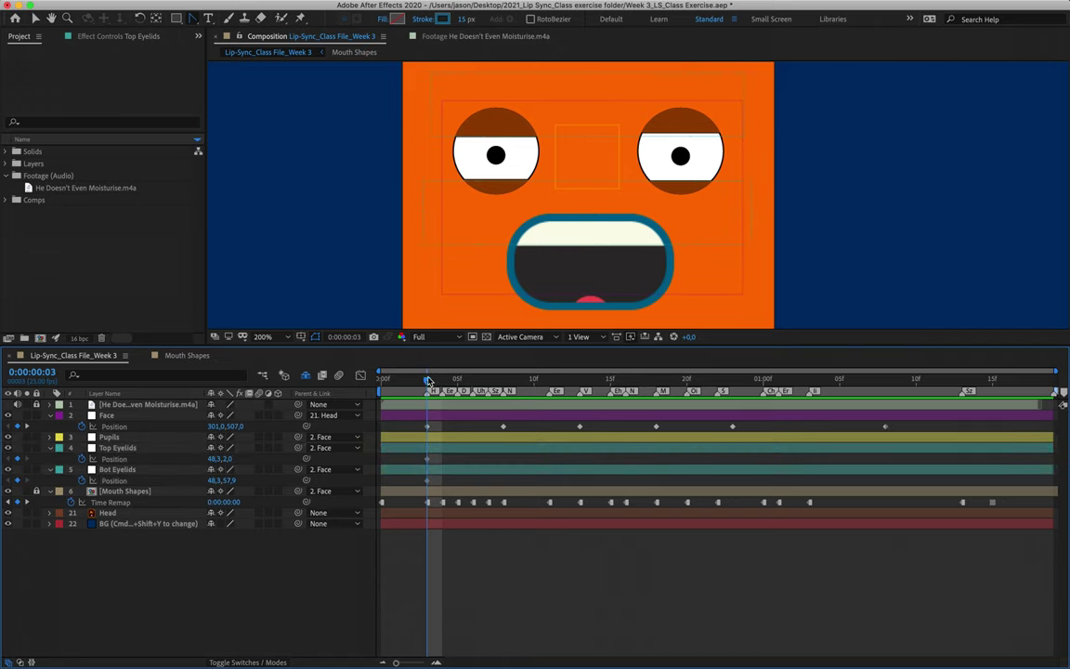
pyautogui.moveTo(428, 382); pyautogui.dragTo(510, 408)
# Step: At frame 8, nudge Top Eyelids down and Bot Eyelids up to close the eyes
pyautogui.click(504, 426)
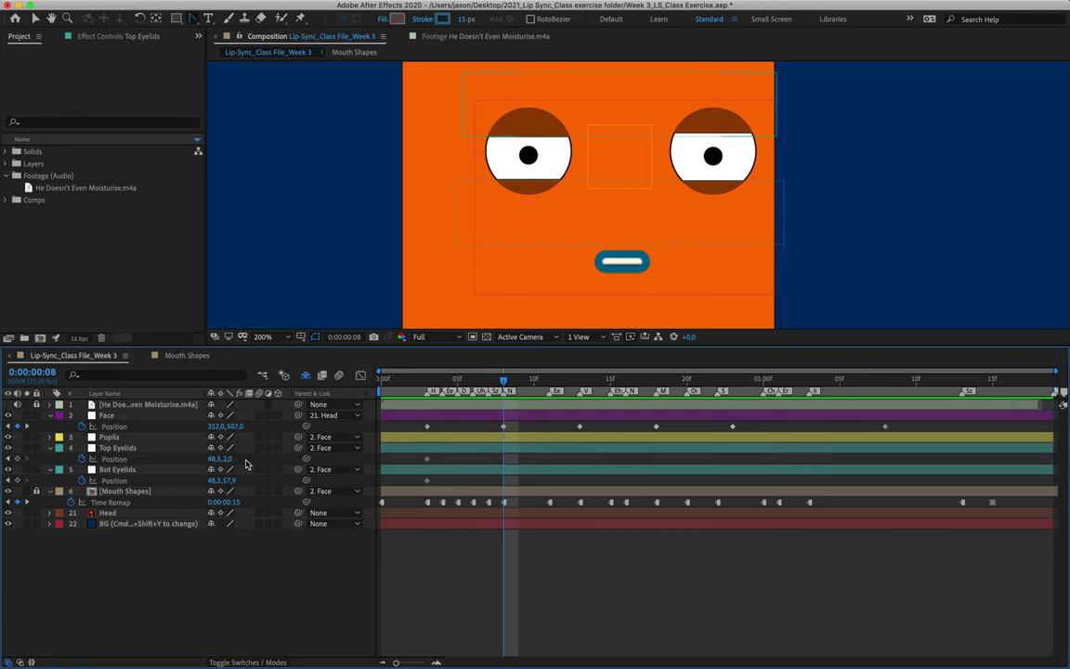
pyautogui.click(147, 450)
pyautogui.hotkey('shift', 'Down')
pyautogui.click(118, 469)
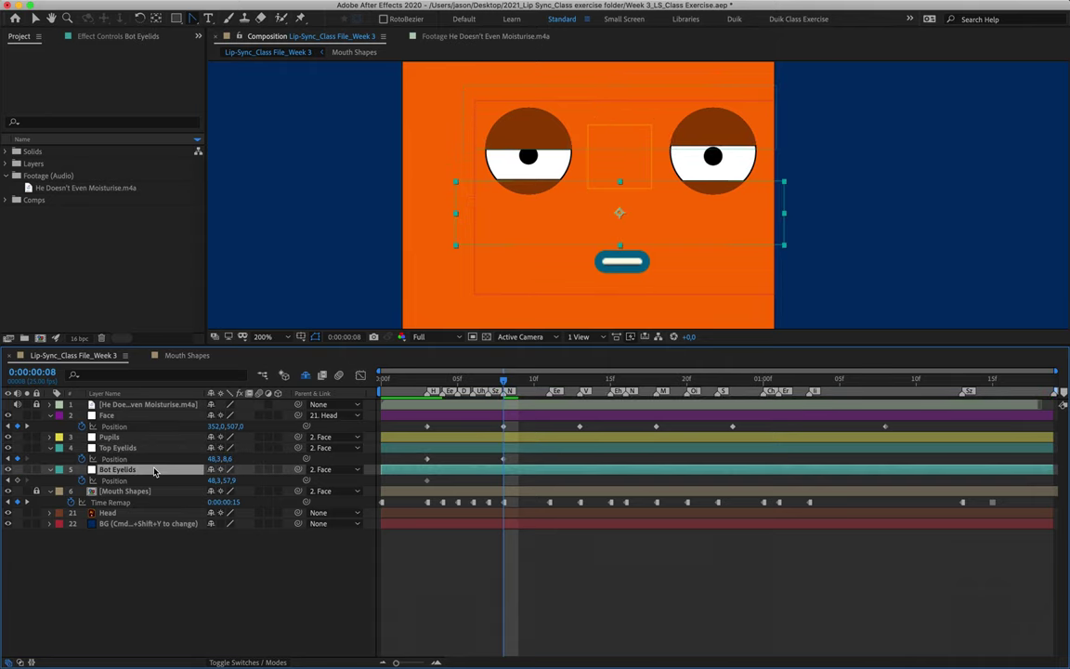
pyautogui.hotkey('shift', 'Up')
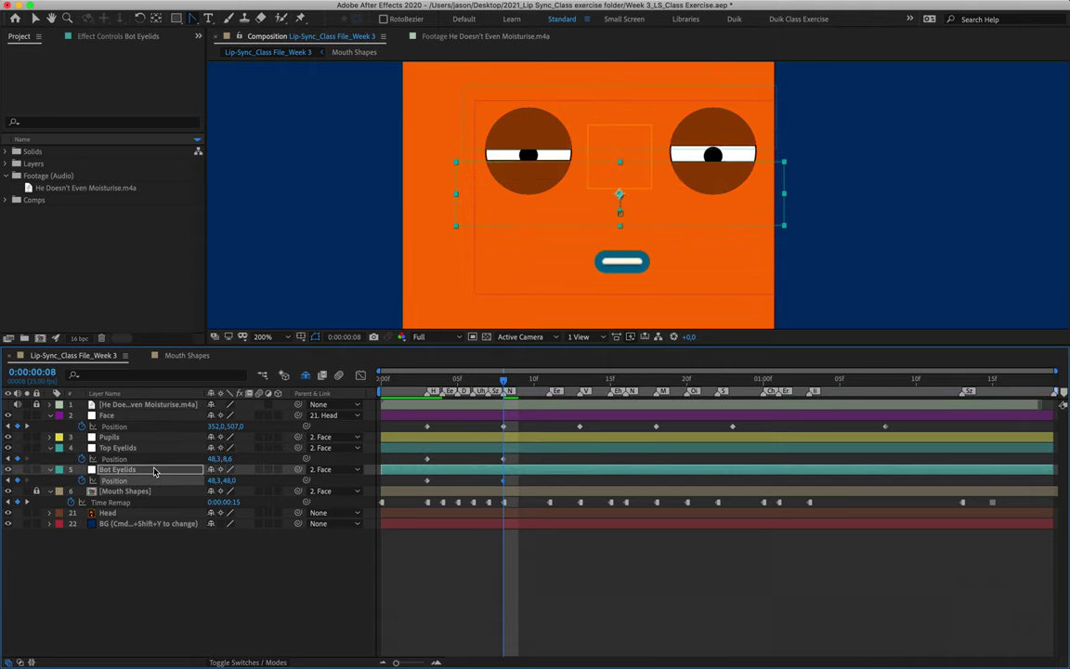
pyautogui.click(151, 449)
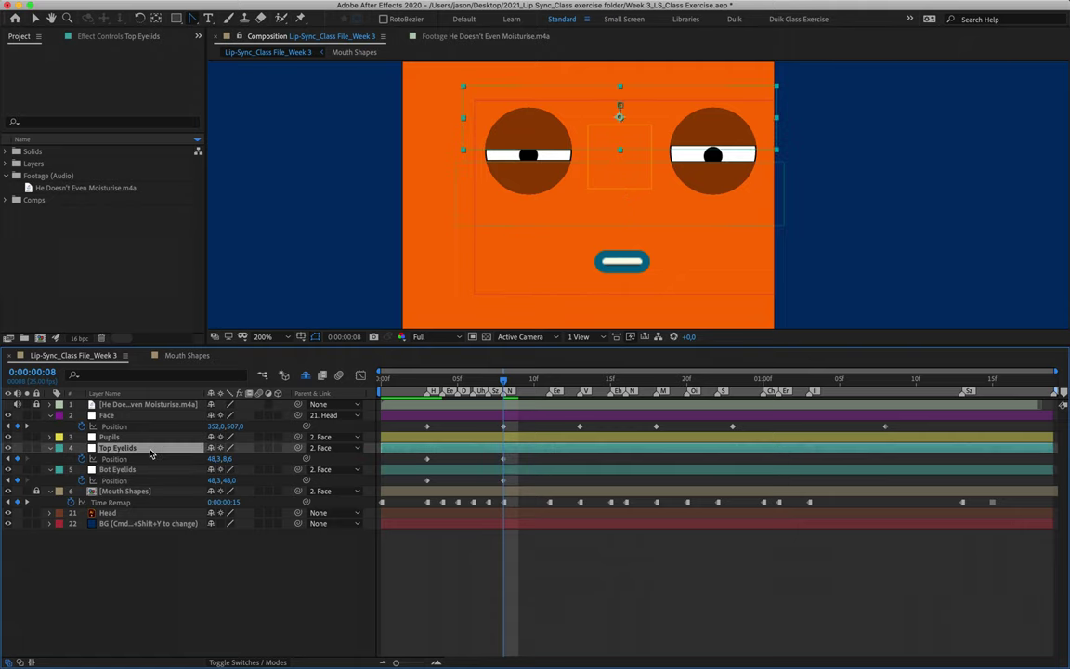
pyautogui.hotkey('shift', 'Down')
pyautogui.hotkey('shift', 'Down')
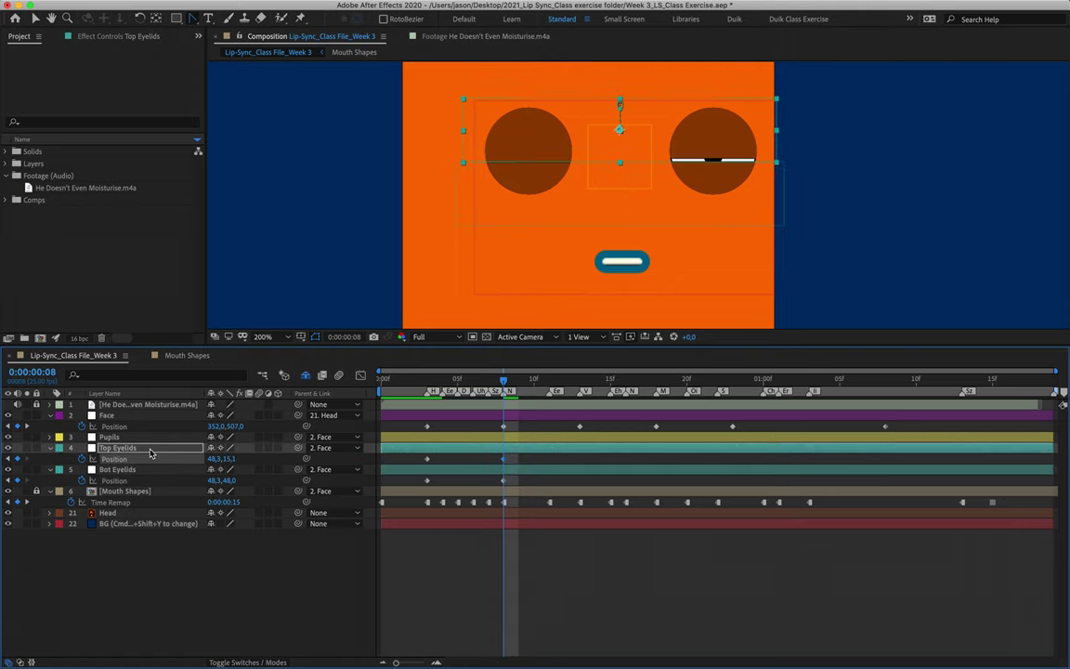
pyautogui.click(154, 470)
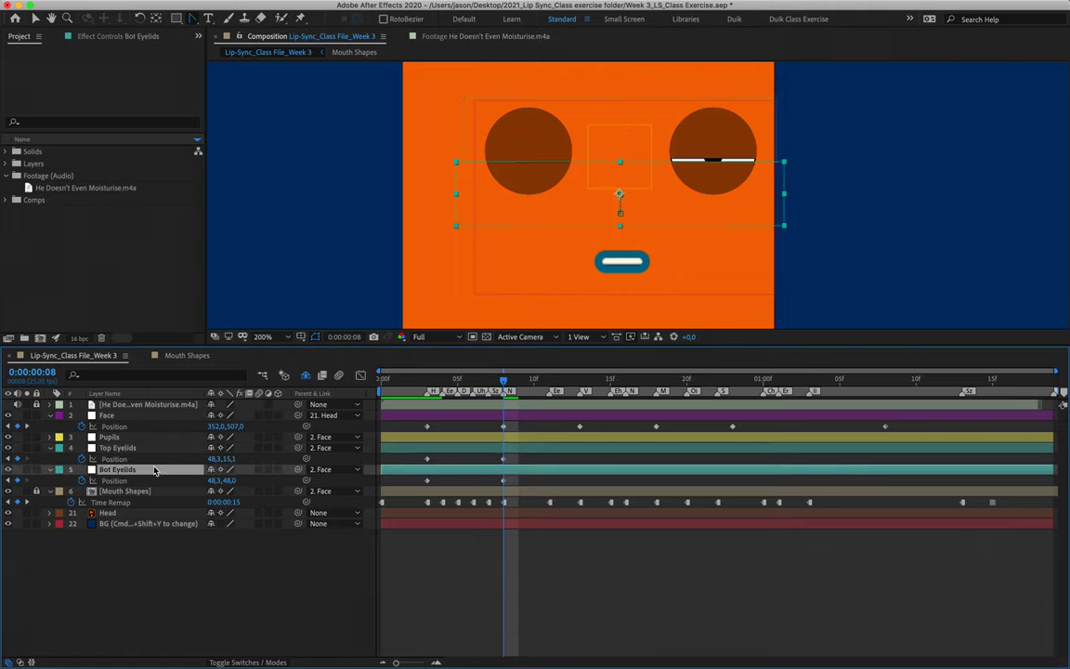
pyautogui.hotkey('shift', 'Up')
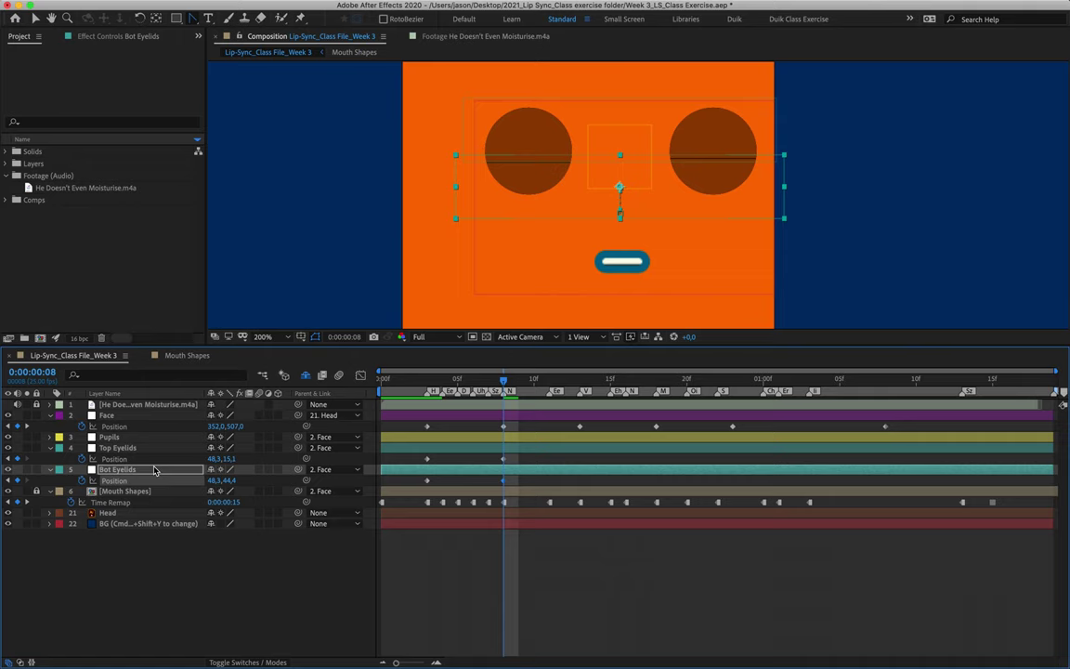
# Step: Play from the start to check the blink and collapse the Mouth Shapes properties
pyautogui.click(397, 381)
pyautogui.press('space')
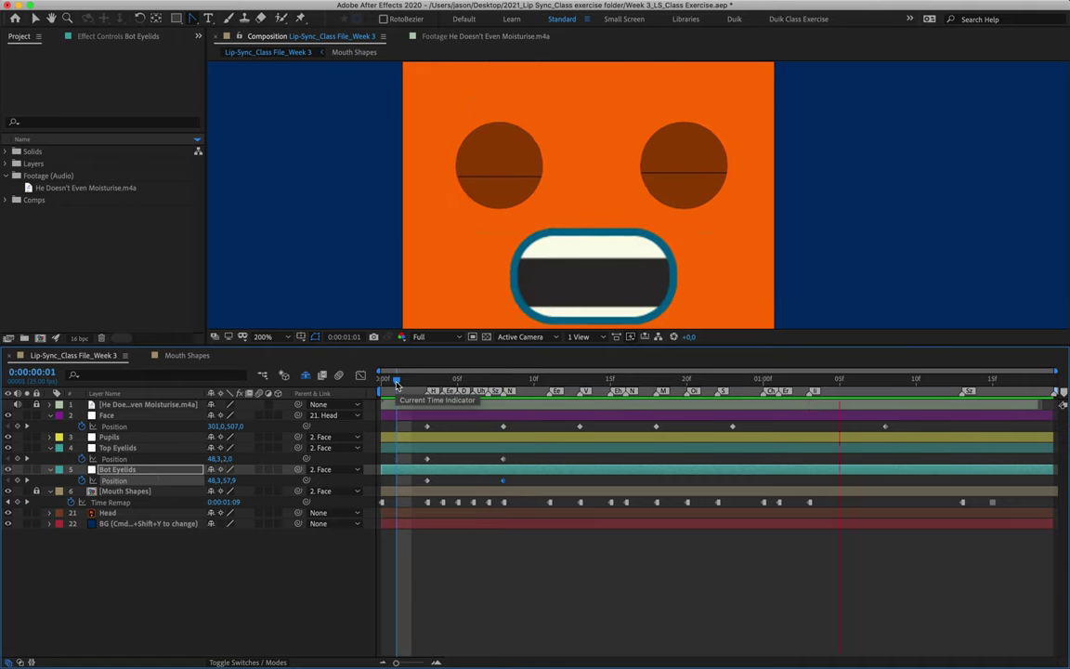
pyautogui.moveTo(687, 380); pyautogui.dragTo(733, 395)
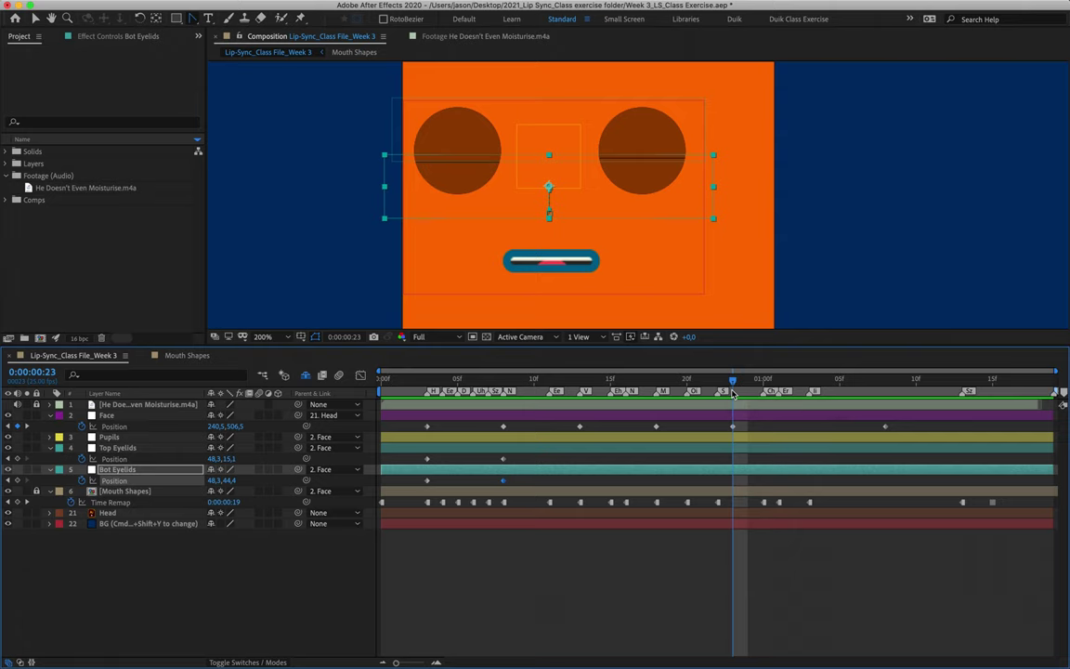
pyautogui.click(49, 490)
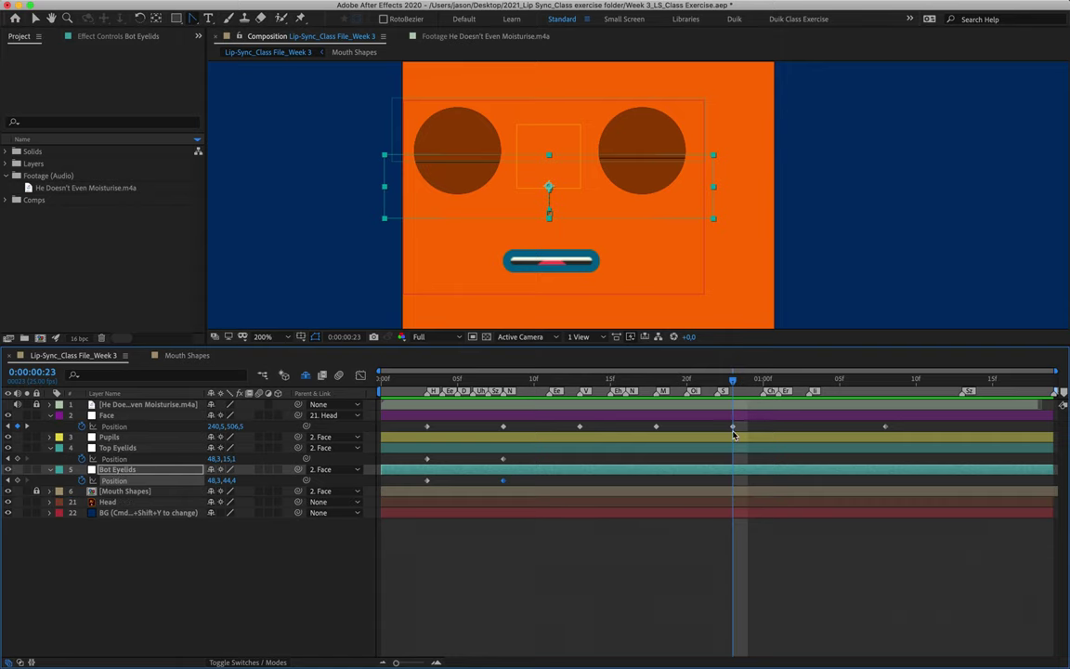
# Step: Add hold keyframes on both eyelid layers at frame 23 to keep the eyes closed
pyautogui.moveTo(734, 428)
pyautogui.click(166, 471)
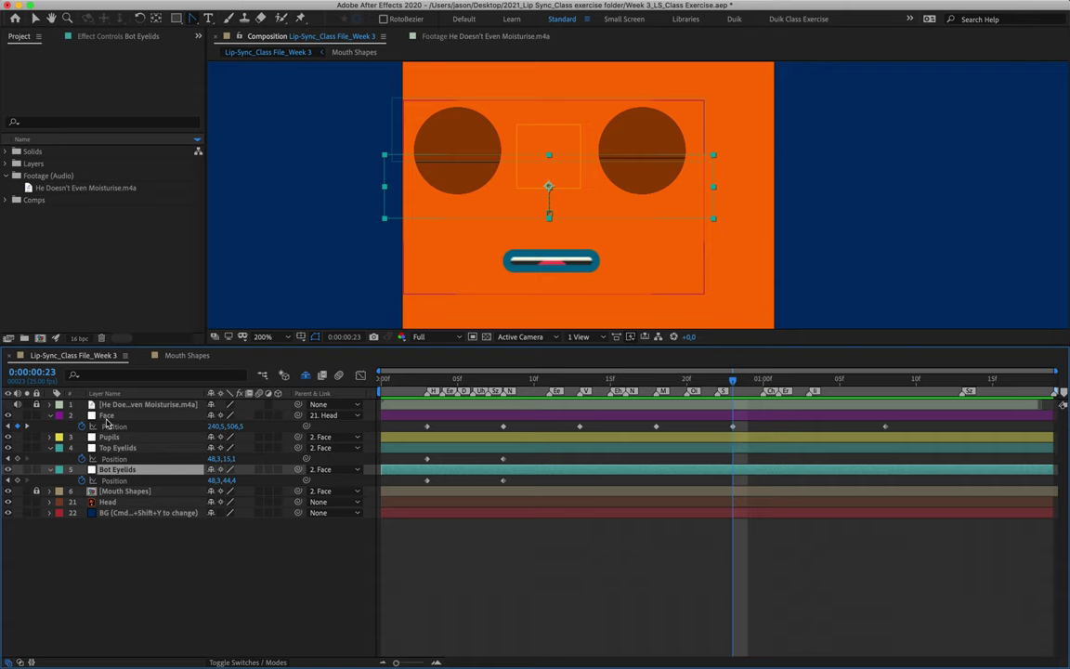
pyautogui.click(17, 459)
pyautogui.click(17, 478)
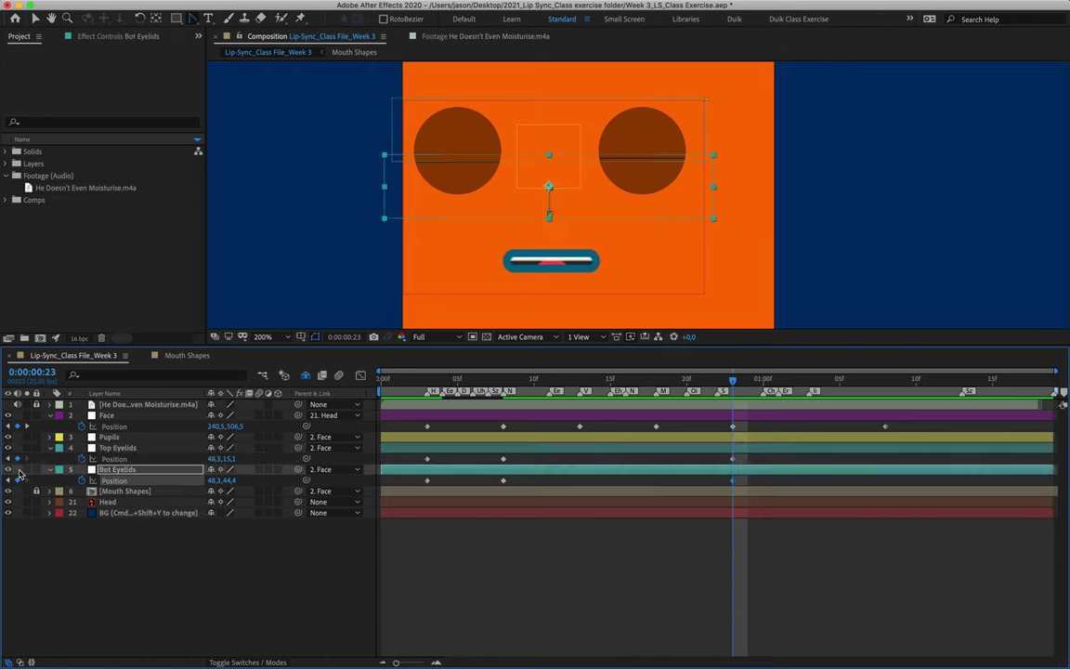
pyautogui.press('super+z')
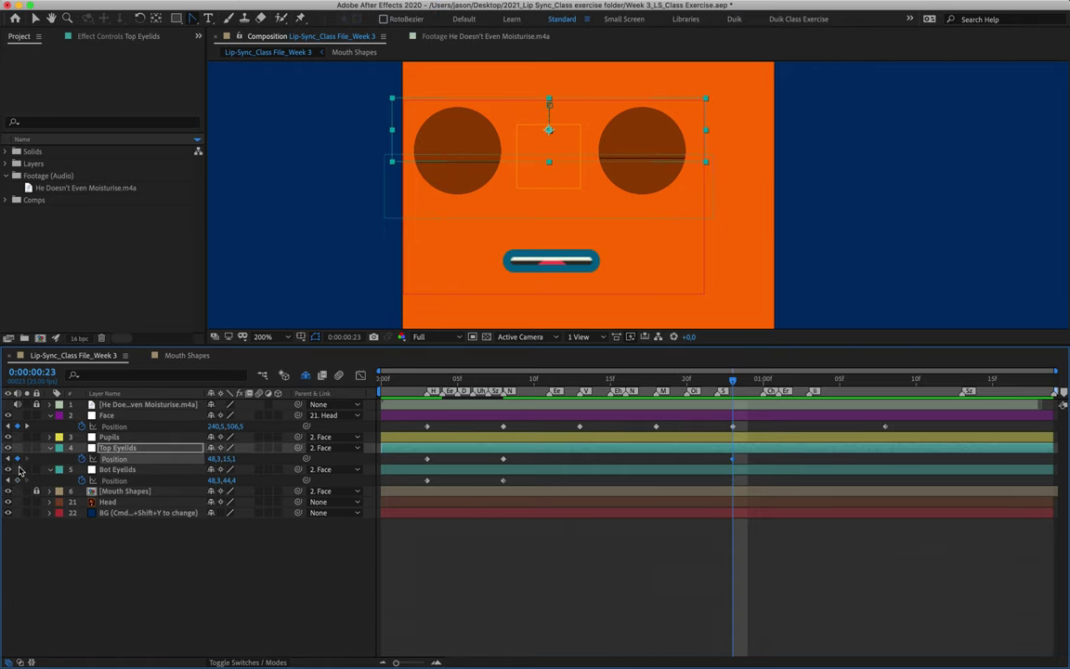
pyautogui.click(18, 480)
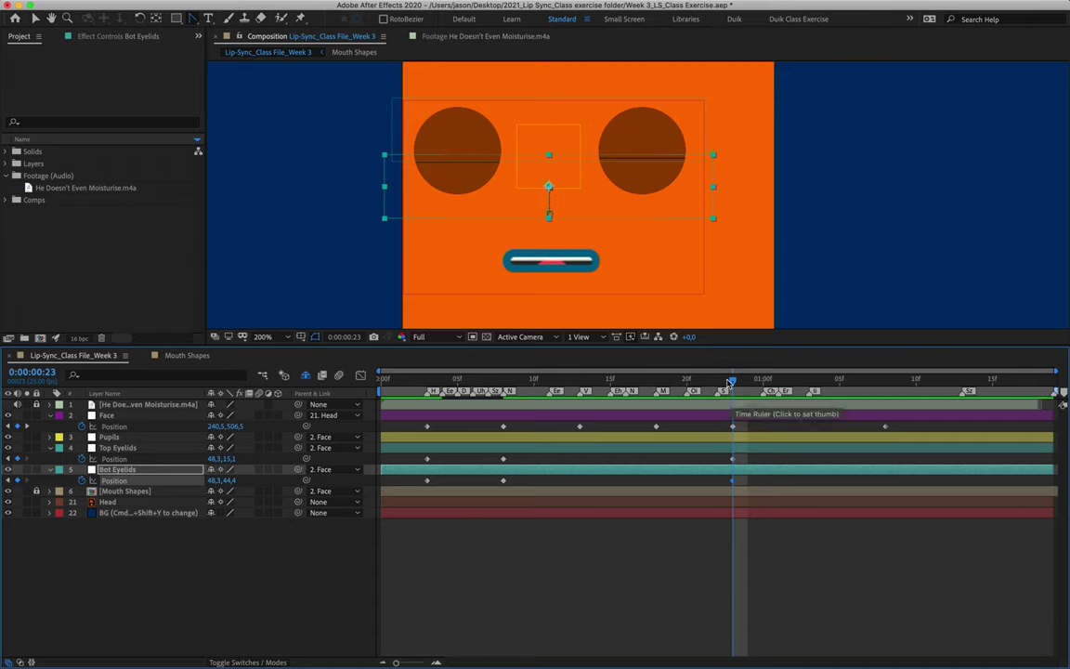
# Step: Copy and paste the open eyelid positions at 0:00:01:08 so both eyes reopen
pyautogui.press('pagedown')
pyautogui.moveTo(784, 388); pyautogui.dragTo(885, 381)
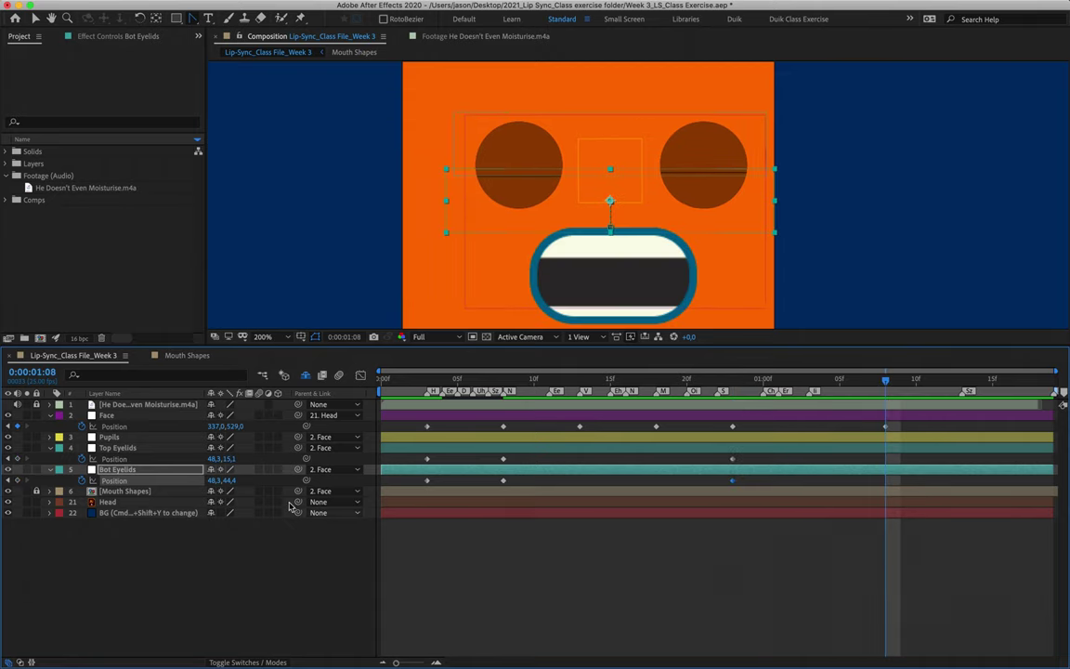
pyautogui.click(427, 459)
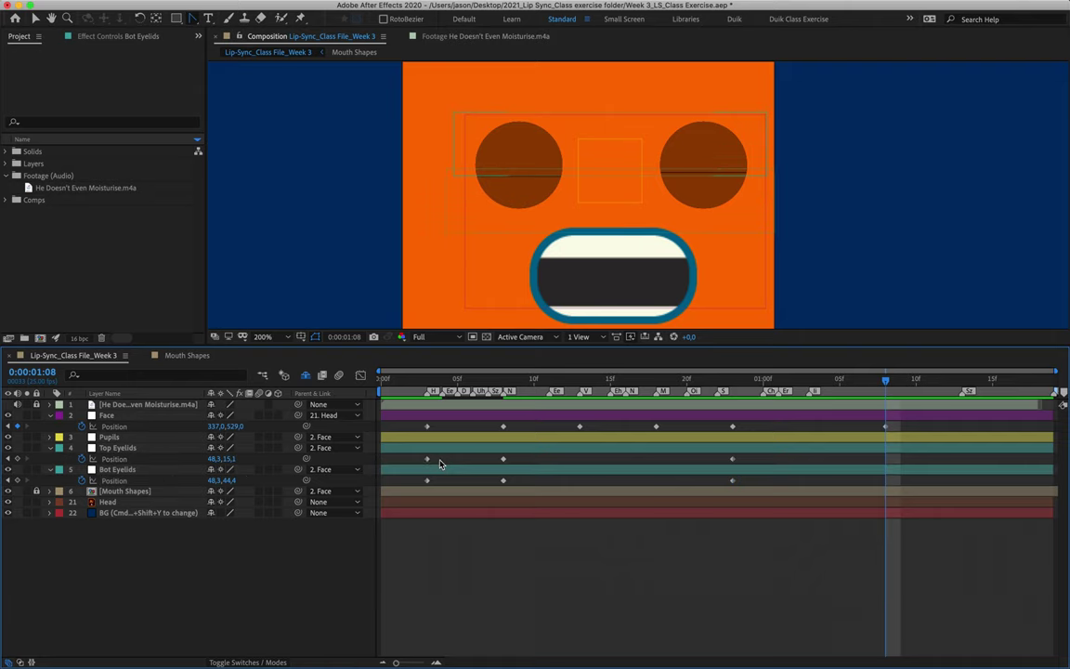
pyautogui.press('super+c')
pyautogui.press('super+v')
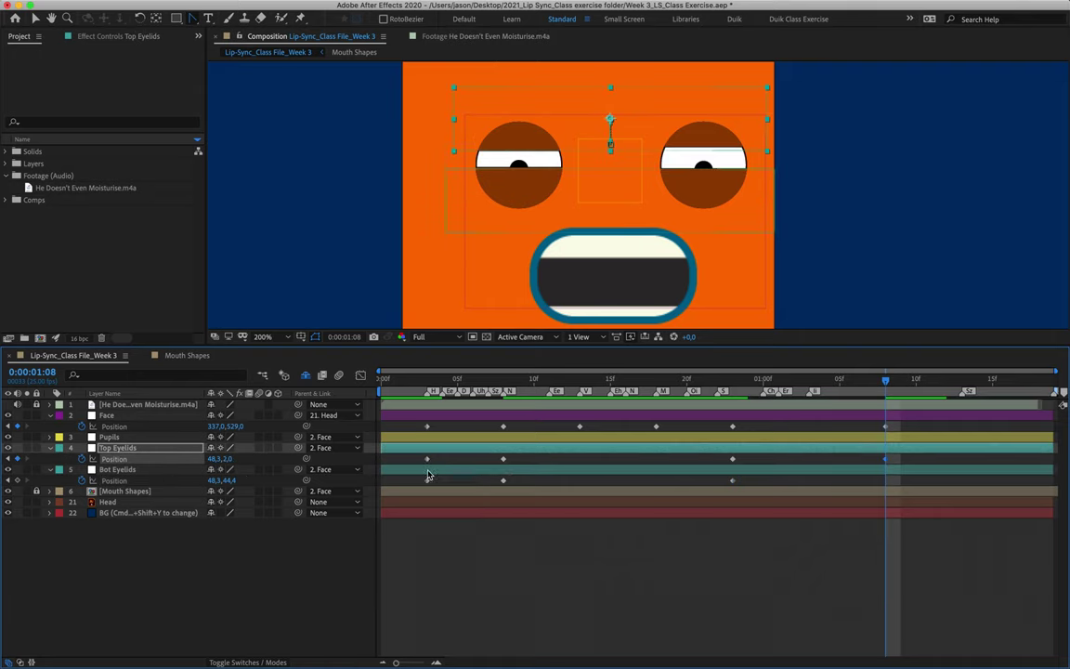
pyautogui.click(427, 481)
pyautogui.press('super+c')
pyautogui.press('super+v')
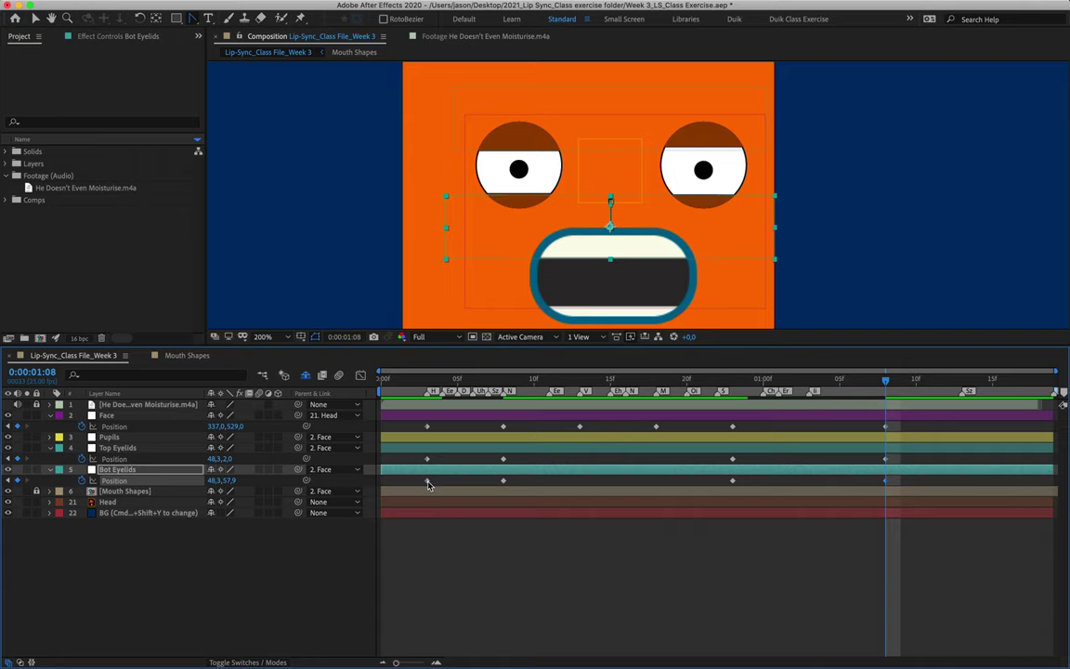
pyautogui.click(412, 376)
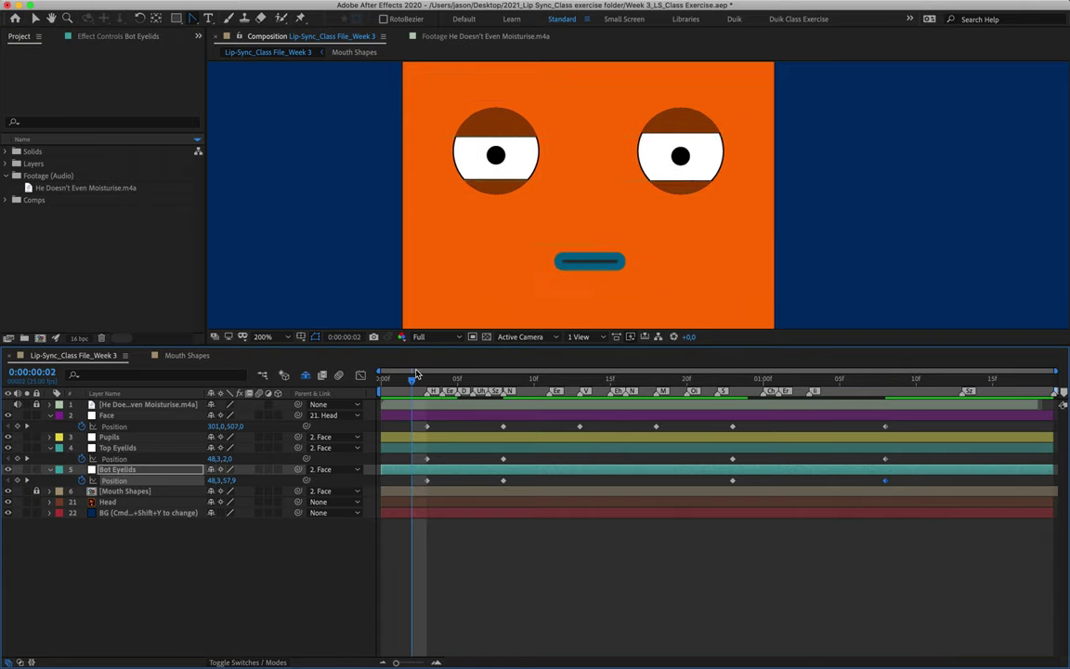
pyautogui.press('space')
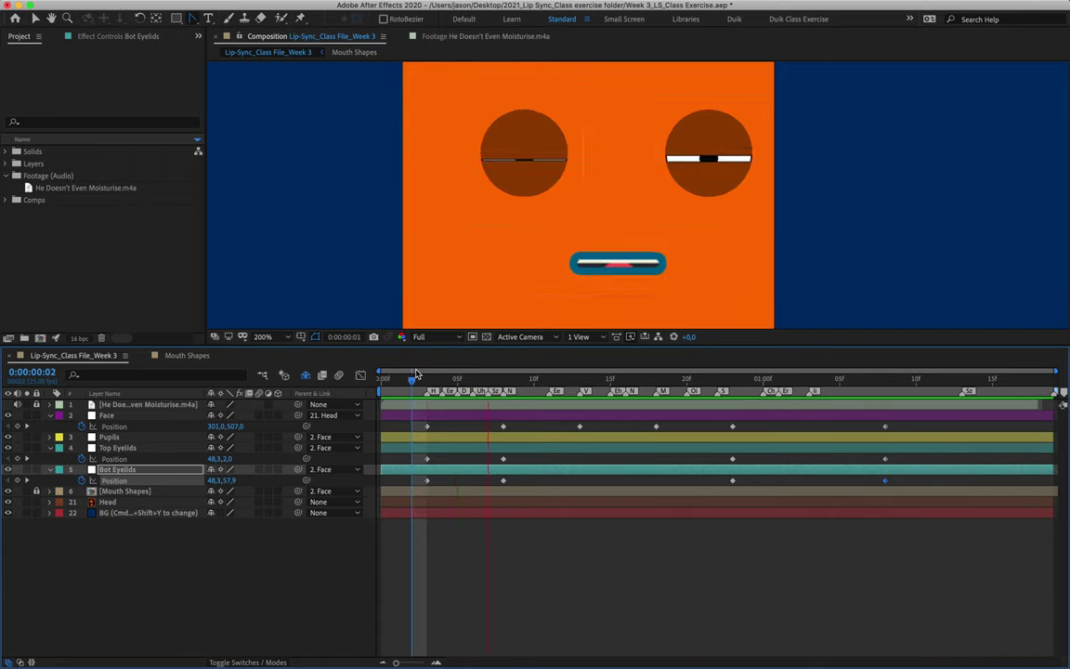
pyautogui.press('space')
pyautogui.press('space')
pyautogui.press('space')
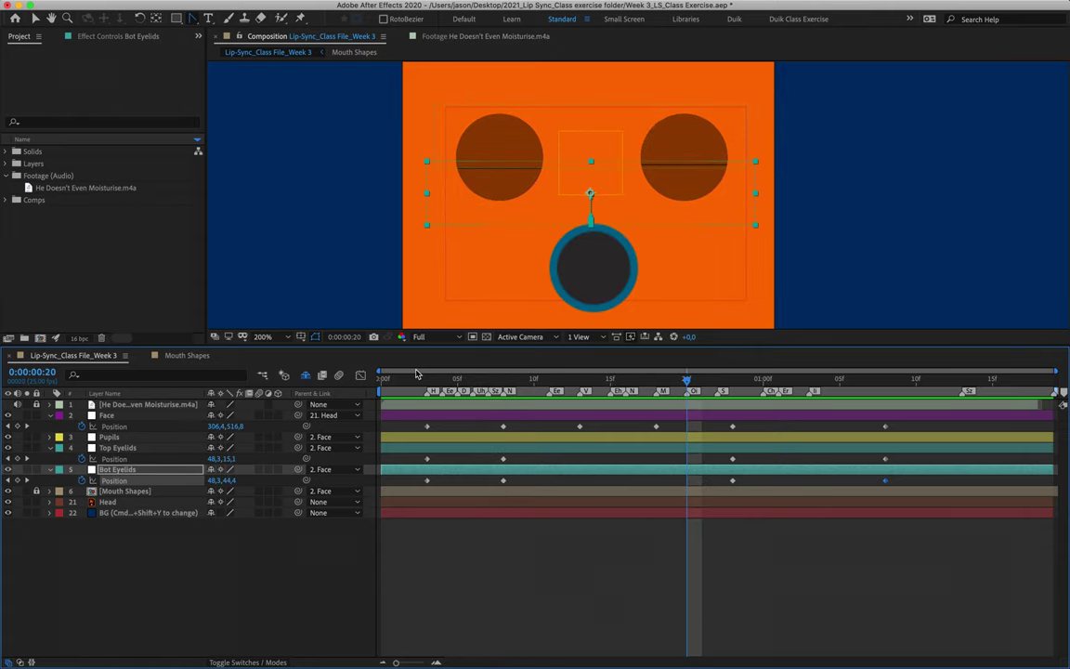
pyautogui.click(518, 378)
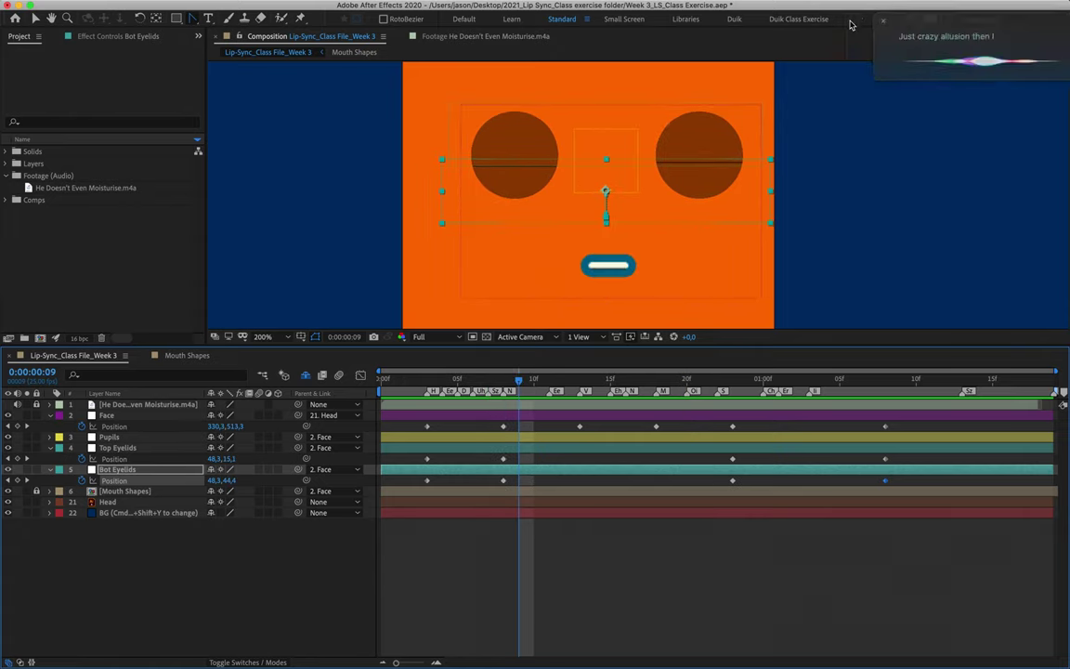
pyautogui.moveTo(523, 381); pyautogui.dragTo(849, 423)
pyautogui.moveTo(840, 381); pyautogui.dragTo(887, 391)
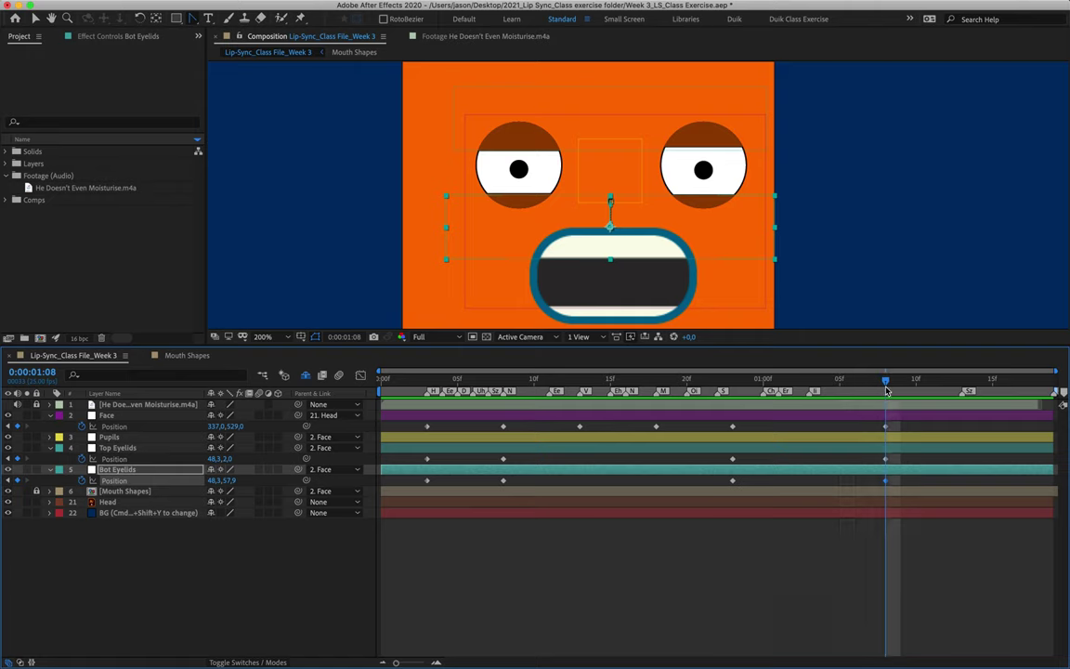
# Step: Key the Pupils Position at frame 3 (48.3,28.9) and raise it to 45.8,16.1 at frame 8
pyautogui.click(152, 439)
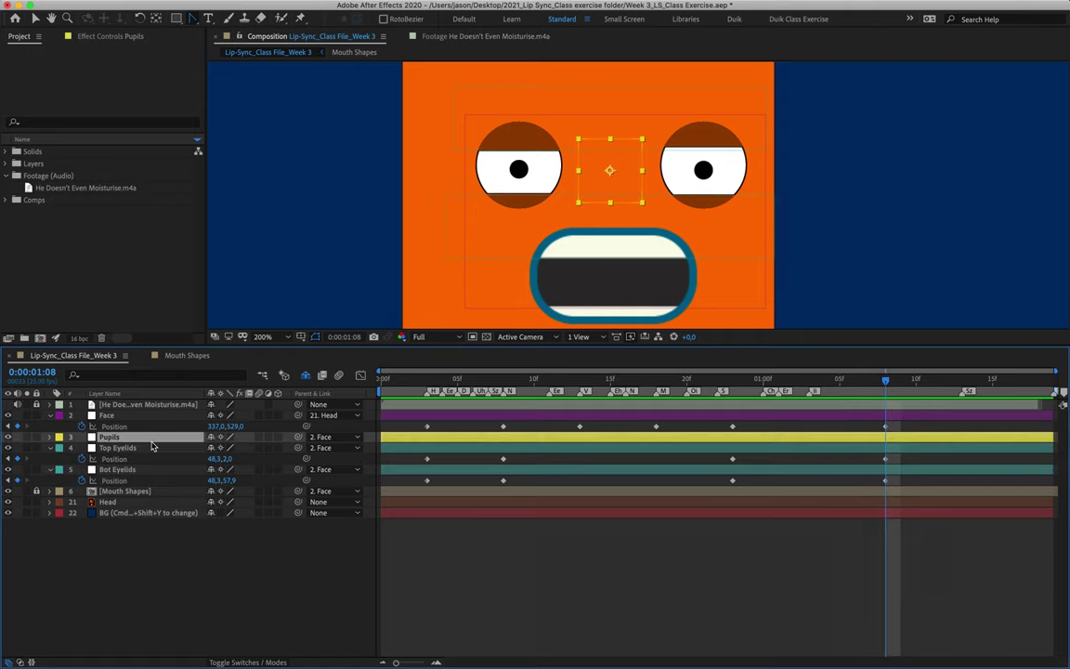
pyautogui.press('p')
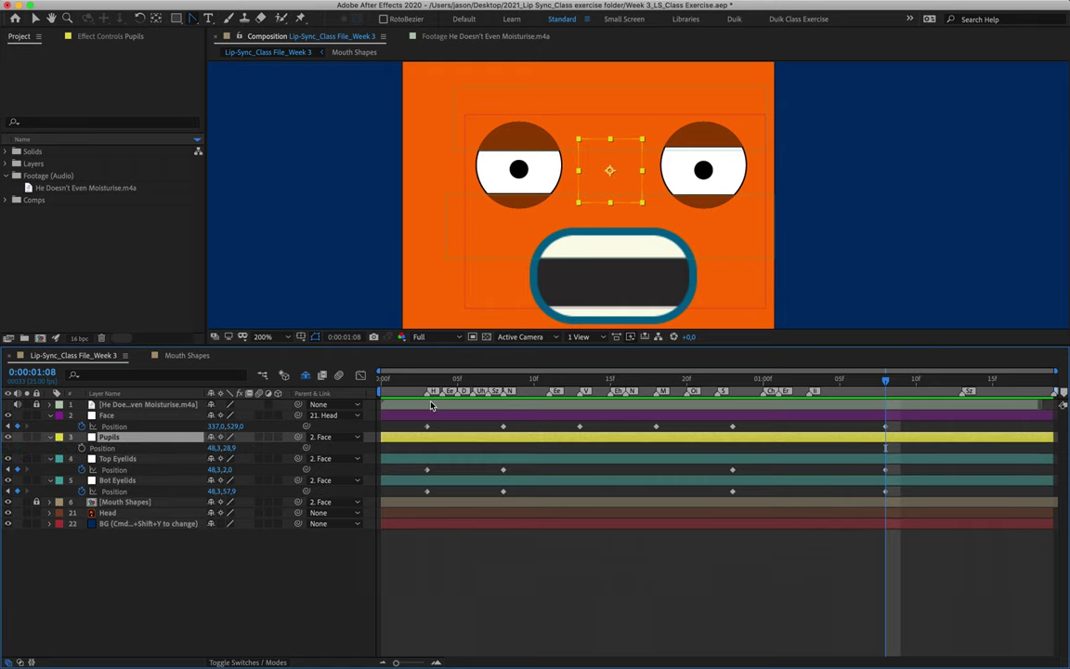
pyautogui.click(427, 380)
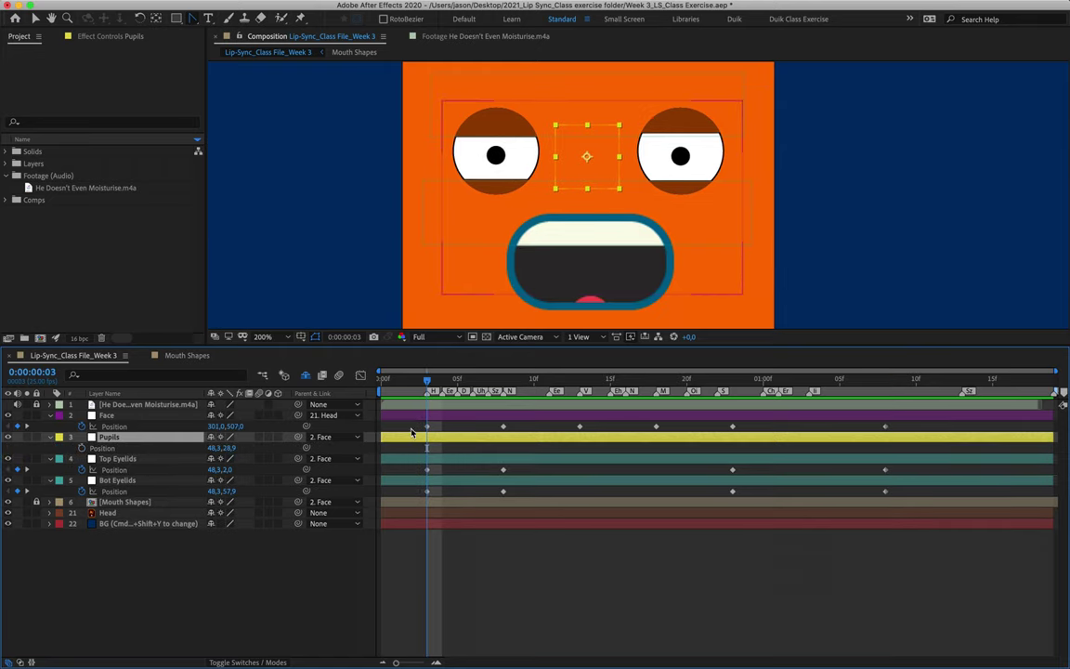
pyautogui.click(83, 447)
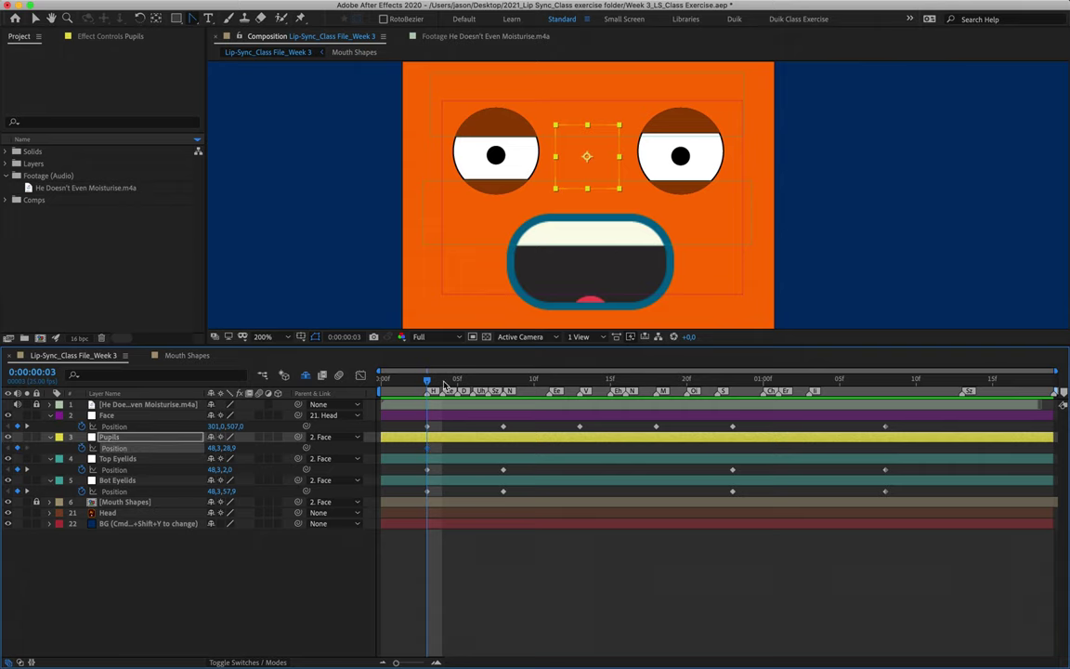
pyautogui.moveTo(429, 383); pyautogui.dragTo(498, 415)
pyautogui.moveTo(624, 159); pyautogui.dragTo(610, 134)
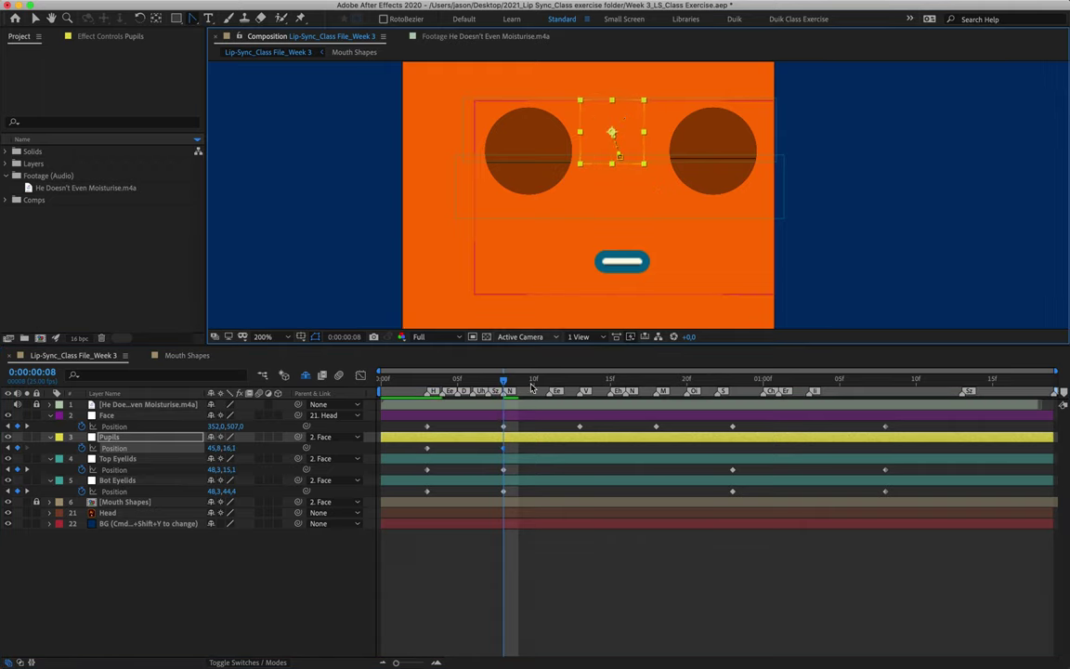
pyautogui.moveTo(504, 379)
pyautogui.mouseDown()
pyautogui.moveTo(423, 389)
pyautogui.moveTo(502, 394)
pyautogui.mouseUp()
pyautogui.moveTo(487, 395)
pyautogui.mouseDown()
pyautogui.moveTo(425, 395)
pyautogui.moveTo(501, 395)
pyautogui.mouseUp()
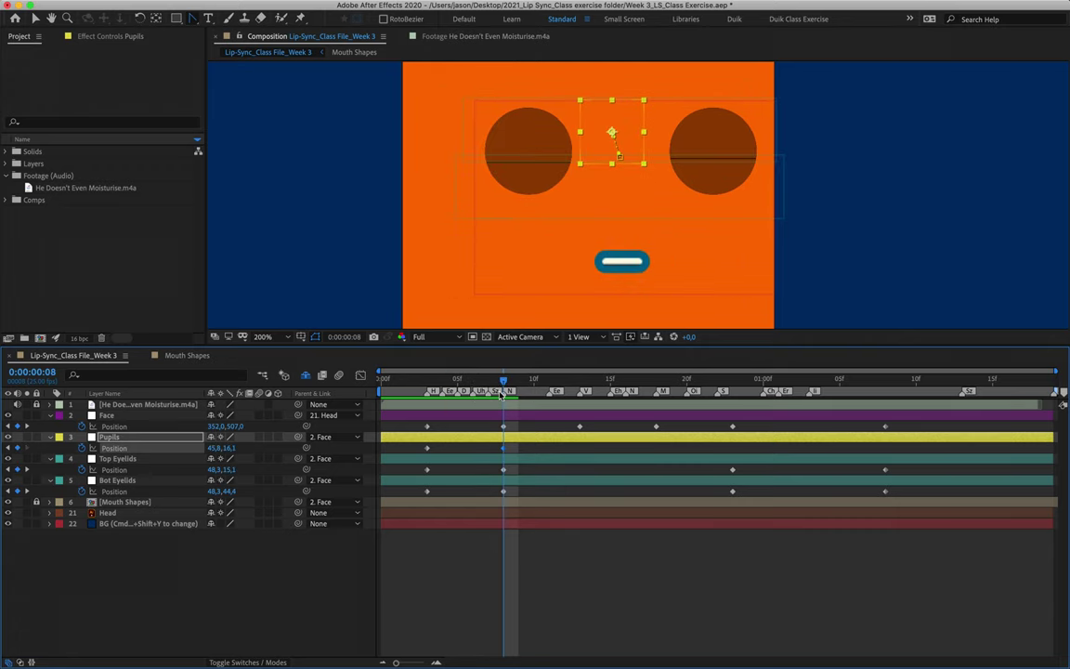
# Step: Nudge the pupils slightly and add a Pupils Position keyframe at 0:00:00:23
pyautogui.scroll(2, 614, 140)
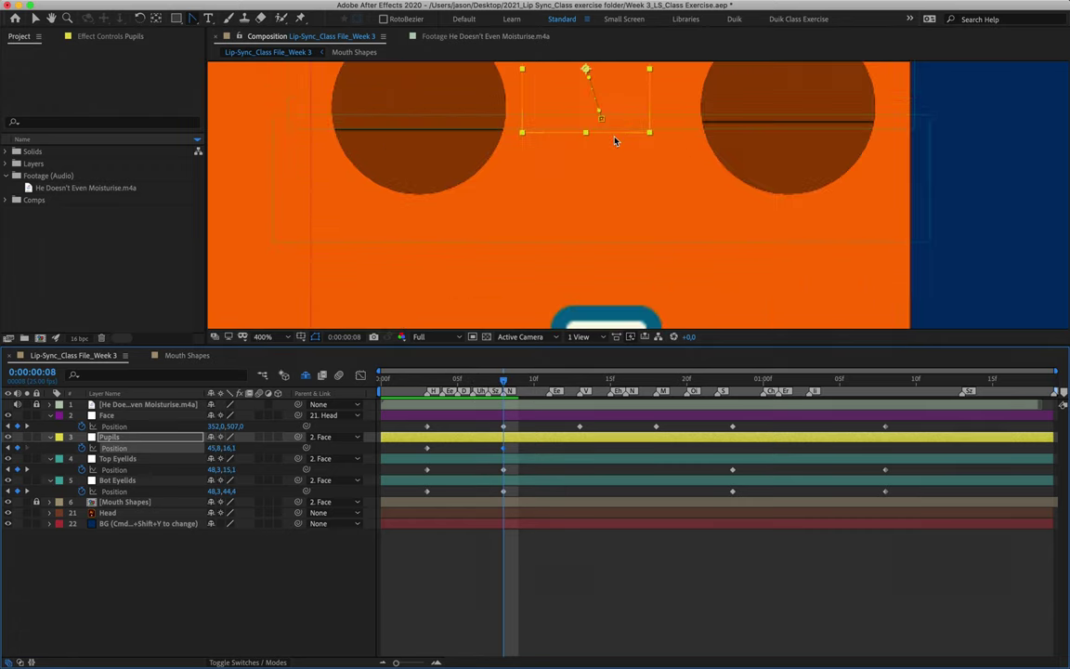
pyautogui.press('v')
pyautogui.moveTo(614, 140); pyautogui.dragTo(616, 230)
pyautogui.moveTo(587, 164); pyautogui.dragTo(578, 175)
pyautogui.moveTo(510, 403); pyautogui.dragTo(735, 419)
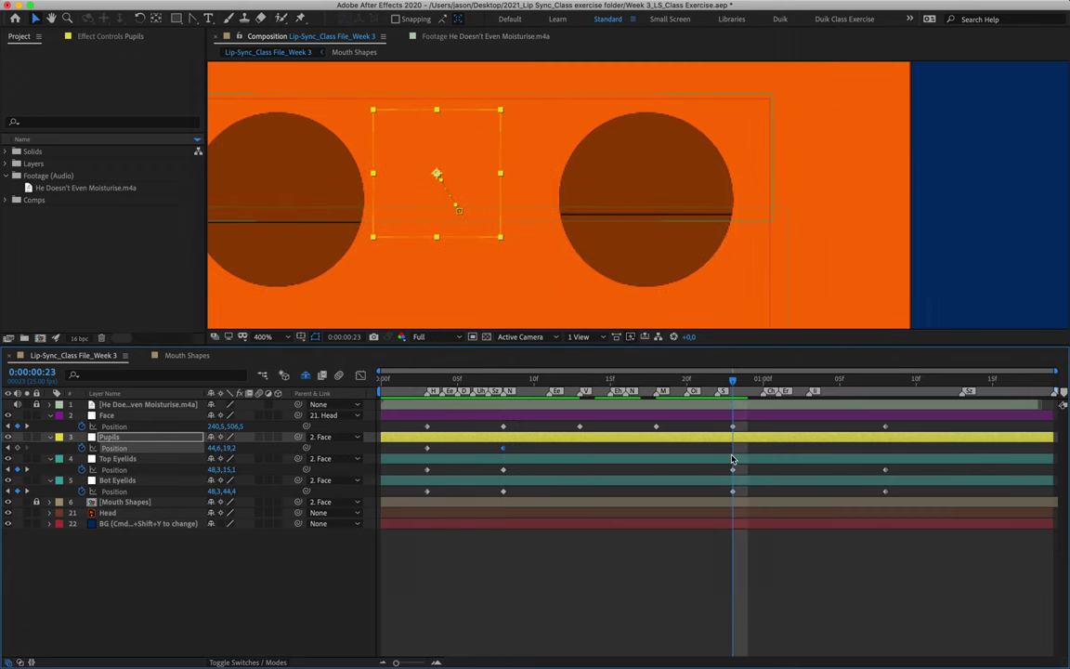
pyautogui.click(731, 454)
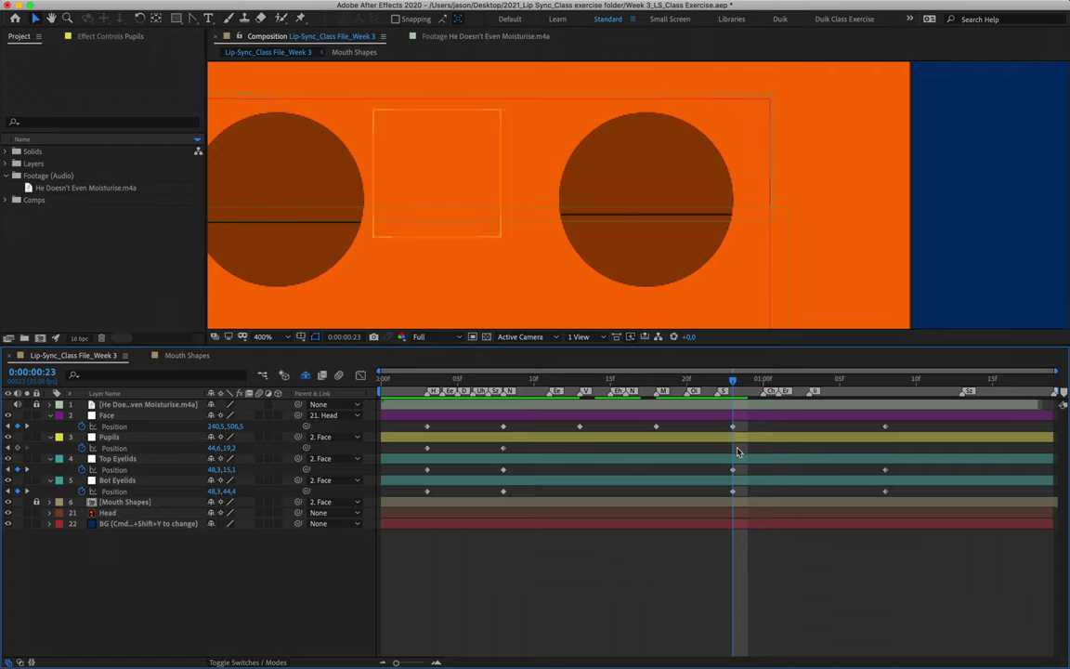
pyautogui.click(16, 447)
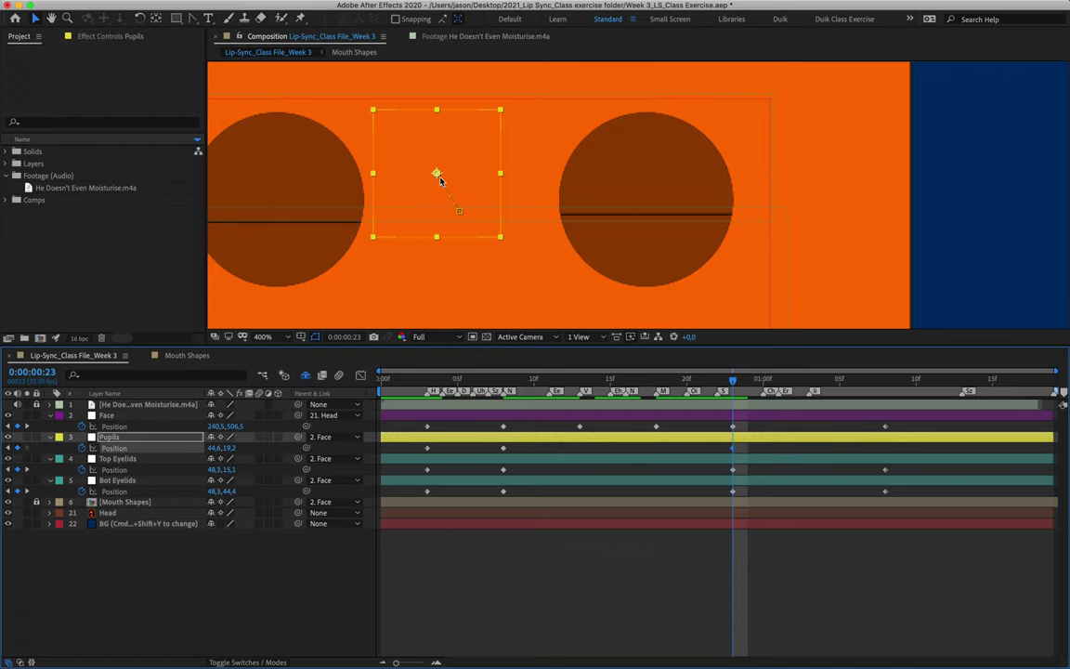
# Step: Drag the pupils up and right to 50.6,17.1 for the glance
pyautogui.moveTo(734, 382); pyautogui.dragTo(885, 398)
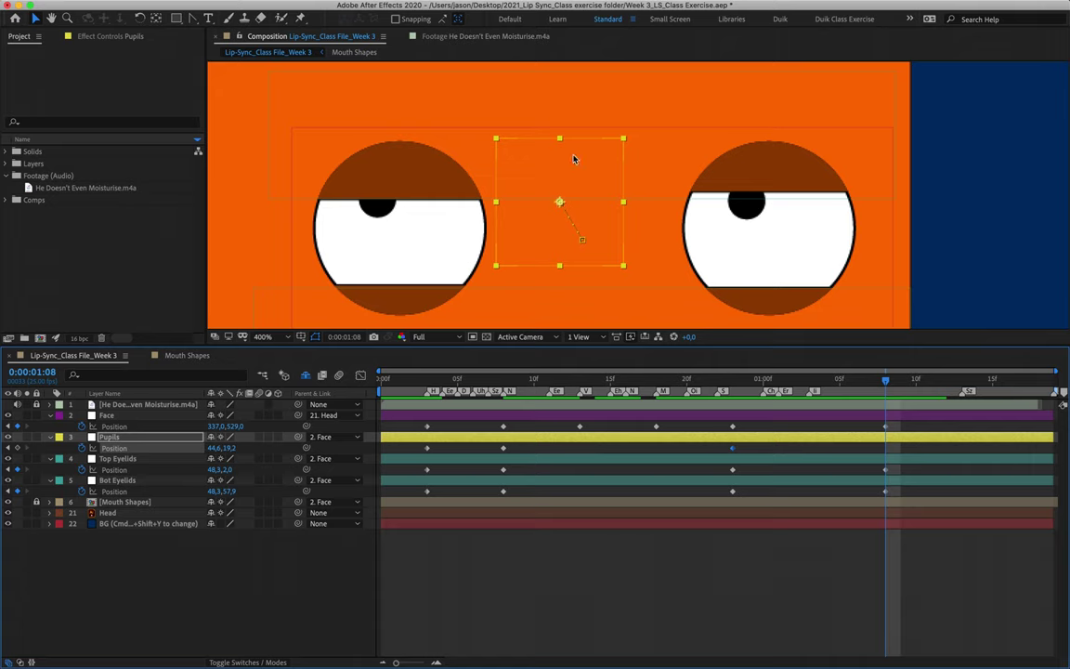
pyautogui.moveTo(796, 384); pyautogui.dragTo(737, 386)
pyautogui.press('space')
pyautogui.press('space')
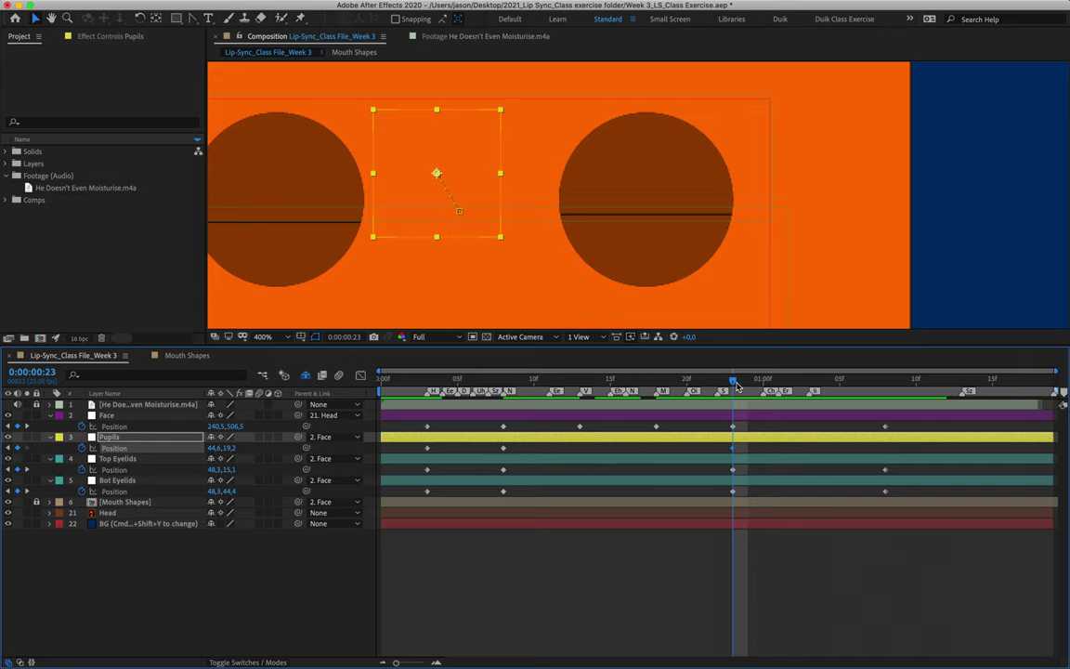
pyautogui.press('space')
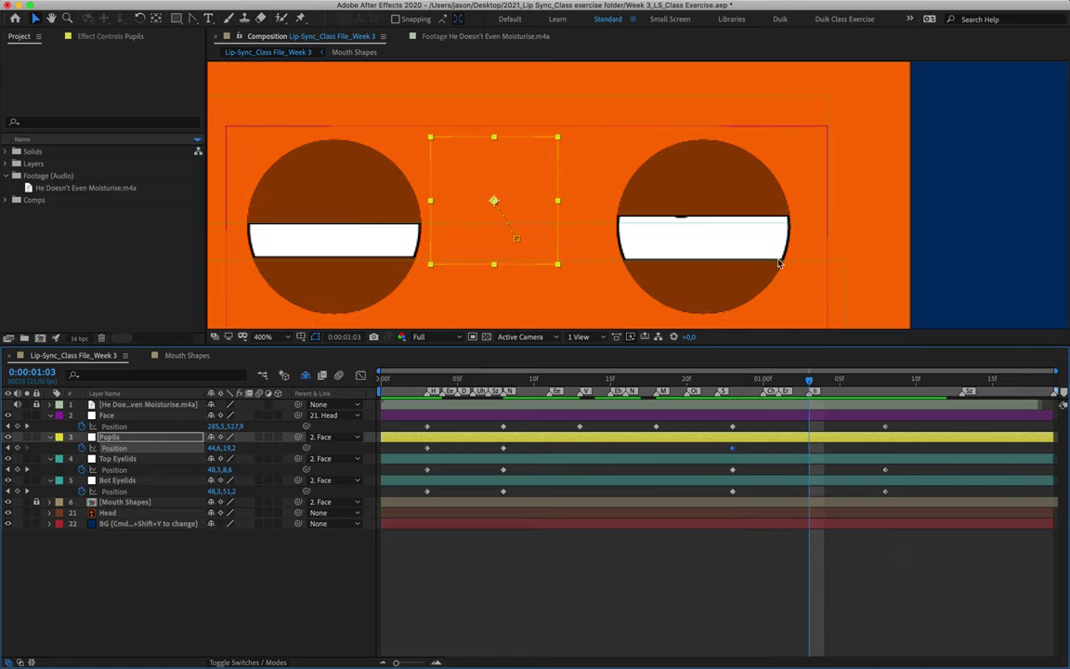
pyautogui.moveTo(490, 185); pyautogui.dragTo(530, 175)
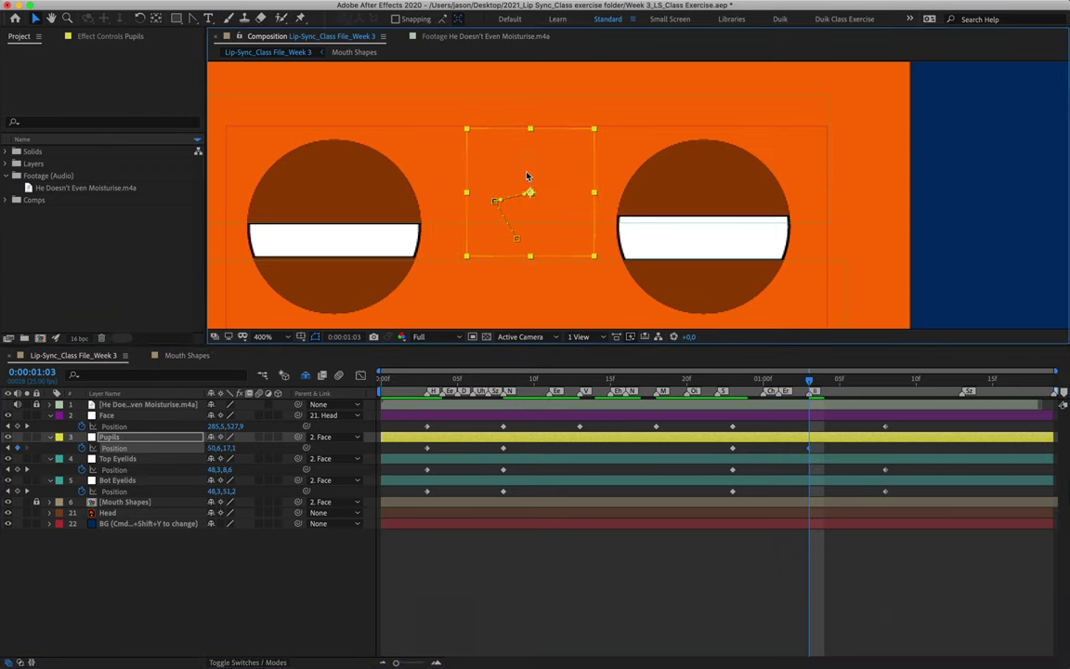
# Step: Paste the centred first Pupils keyframe (48.3,28.9) at 0:00:01:08
pyautogui.press('space')
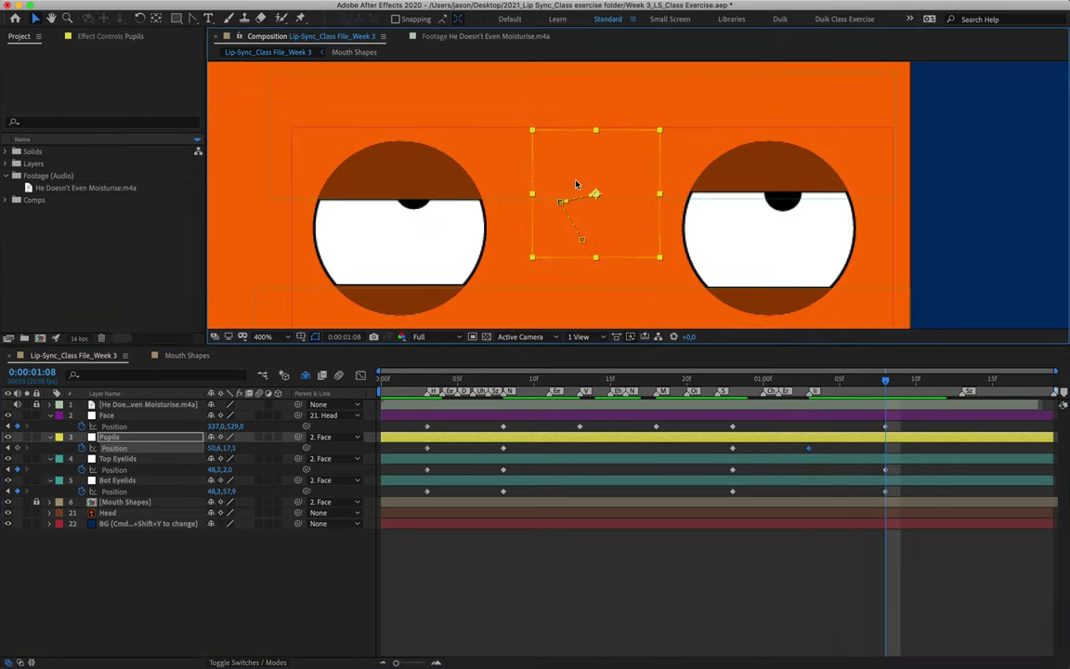
pyautogui.click(428, 449)
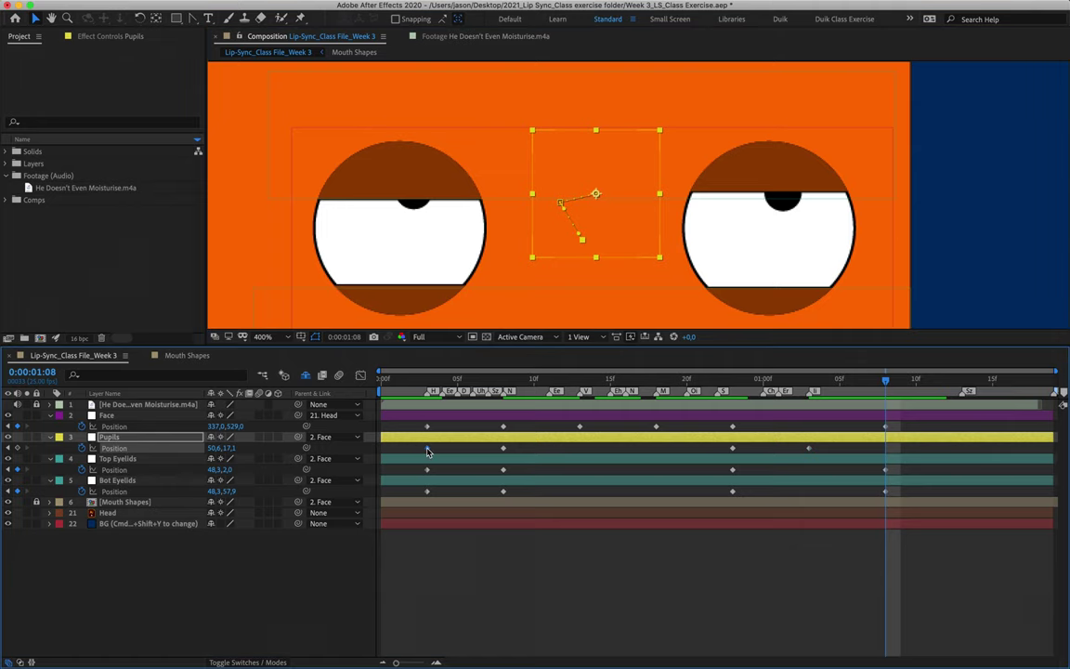
pyautogui.press('super+c')
pyautogui.press('super+v')
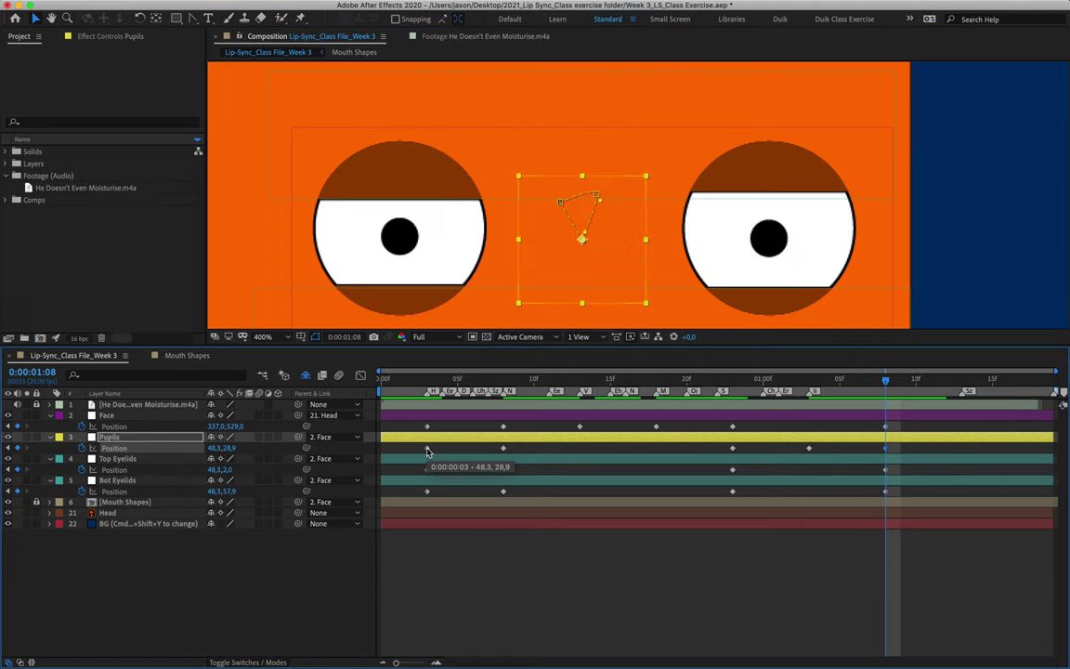
pyautogui.press('.')
pyautogui.press('.')
pyautogui.press(',')
# Step: Drag Bezier handles on the Pupils path points to form a rounded teardrop loop
pyautogui.click(554, 196)
pyautogui.moveTo(548, 186); pyautogui.dragTo(542, 175)
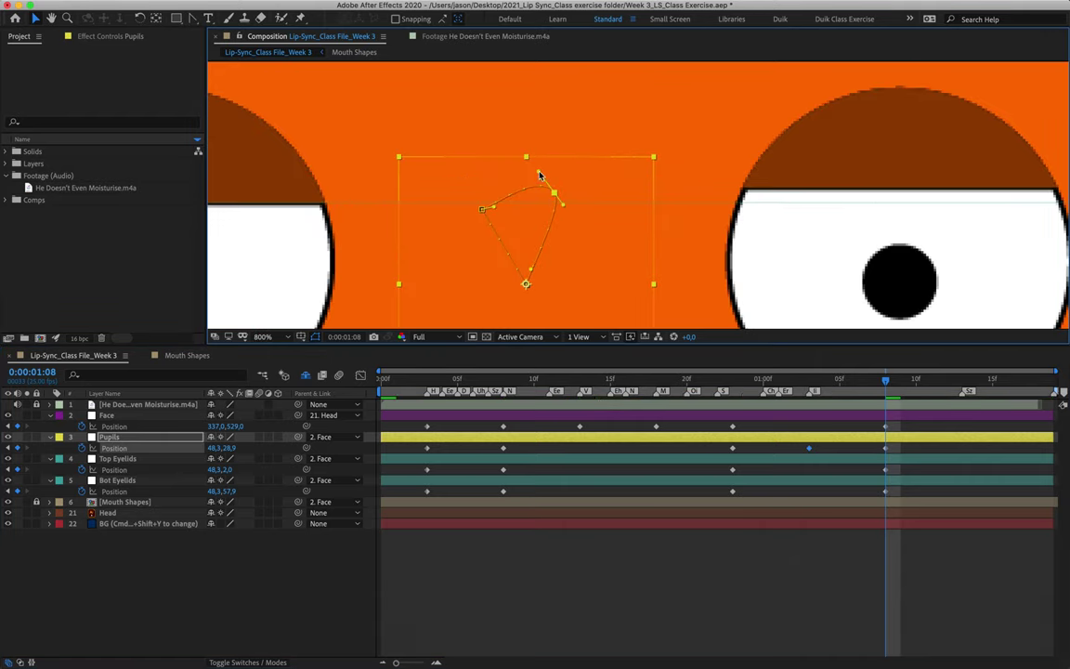
pyautogui.moveTo(449, 186); pyautogui.dragTo(476, 226)
pyautogui.moveTo(520, 279); pyautogui.dragTo(514, 289)
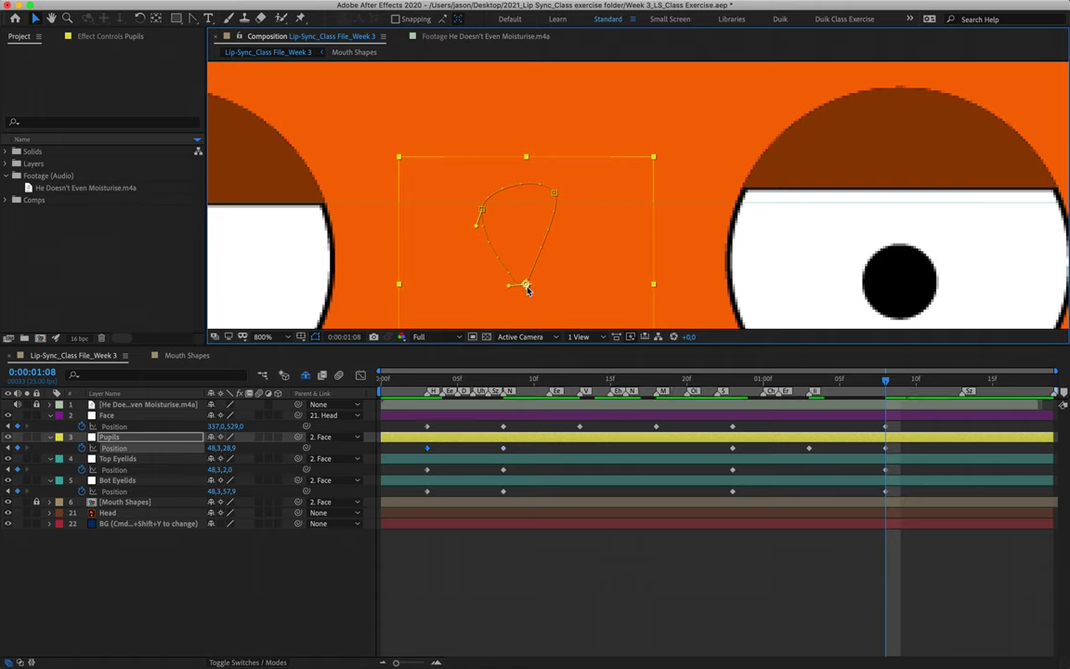
pyautogui.click(555, 194)
pyautogui.moveTo(537, 275); pyautogui.dragTo(557, 279)
# Step: Marquee-select all Face, Pupils and eyelid keyframes and apply Easy Ease with F9
pyautogui.press(',')
pyautogui.press(',')
pyautogui.press(',')
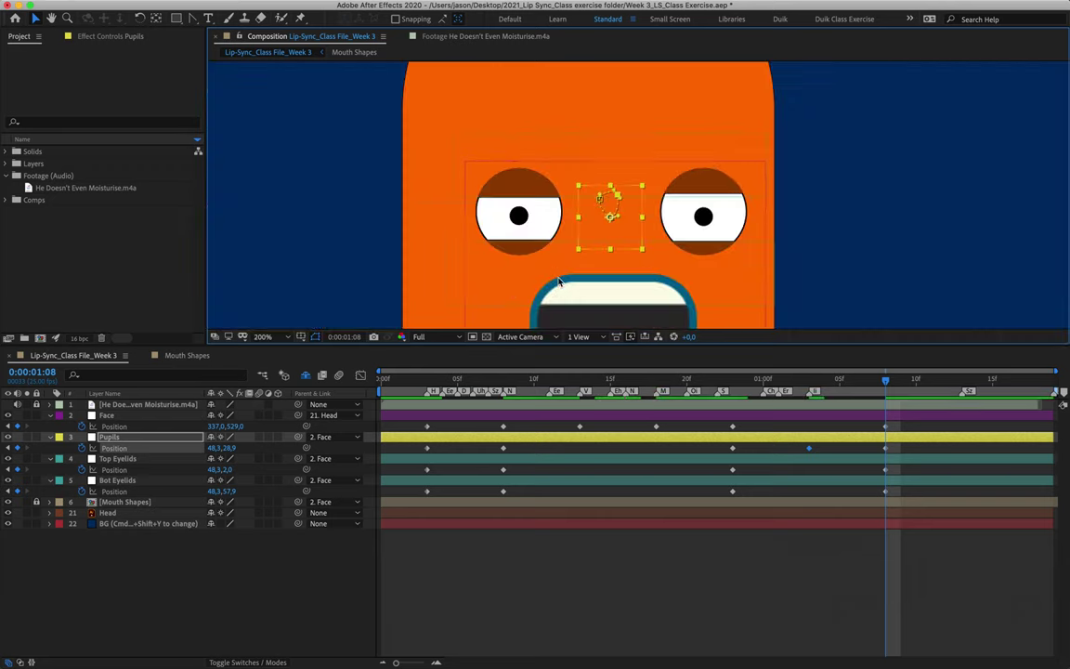
pyautogui.moveTo(446, 379); pyautogui.dragTo(369, 353)
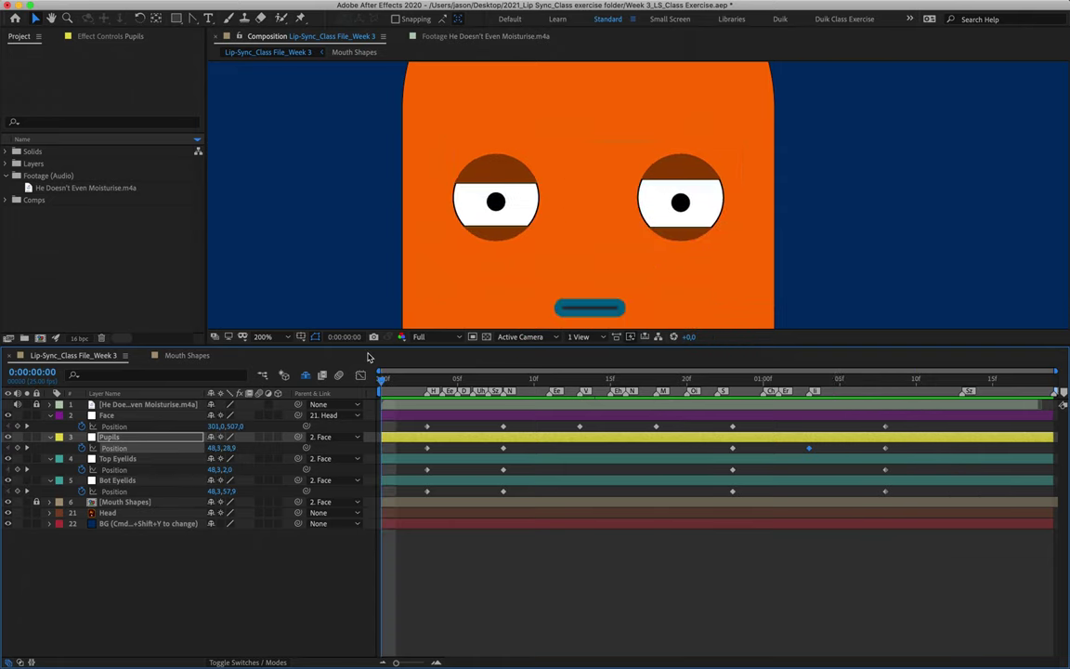
pyautogui.press('space')
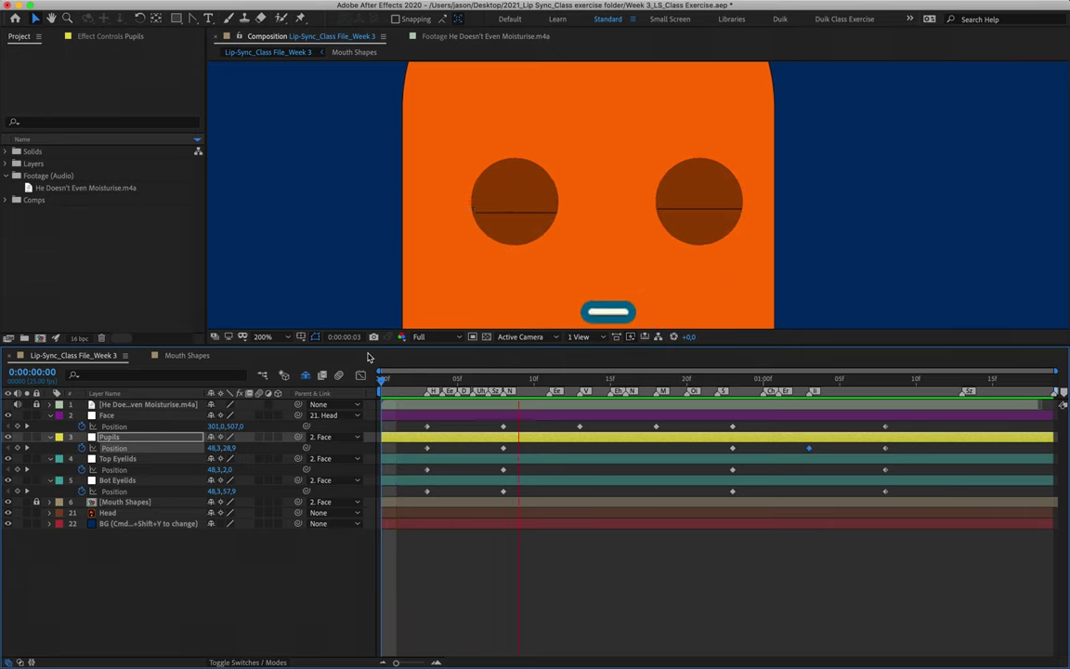
pyautogui.press('space')
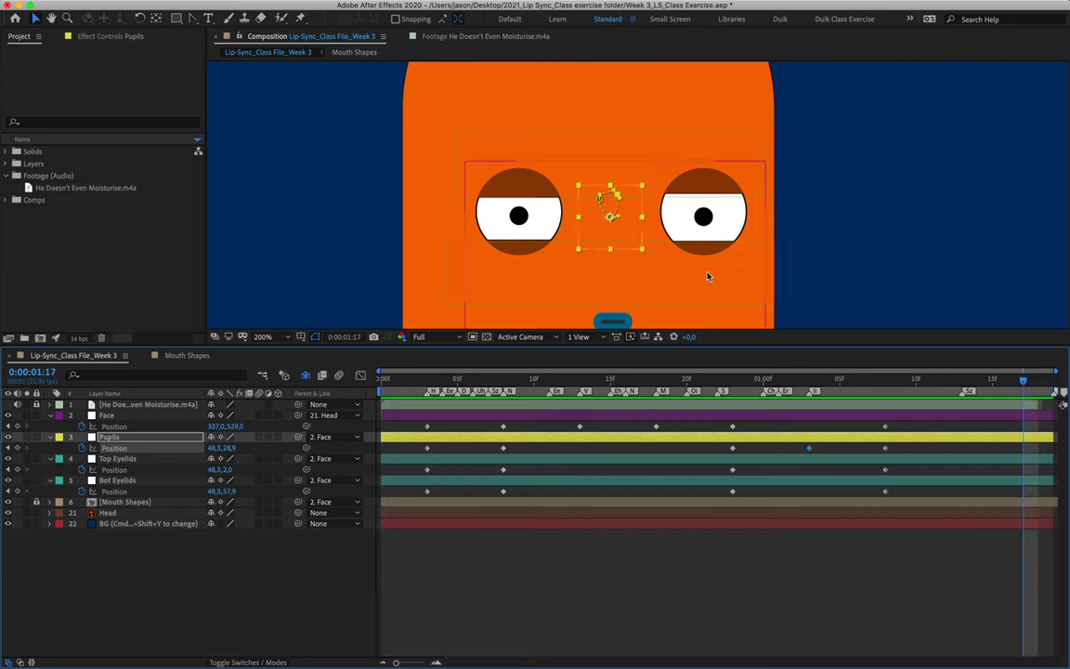
pyautogui.press(',')
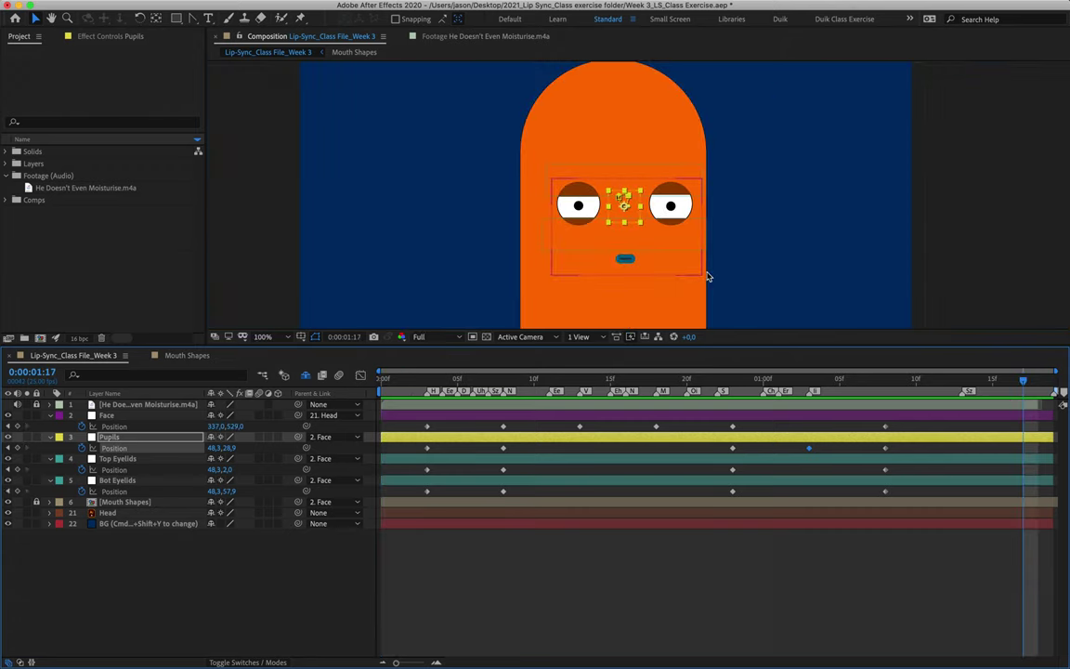
pyautogui.moveTo(901, 423); pyautogui.dragTo(269, 533)
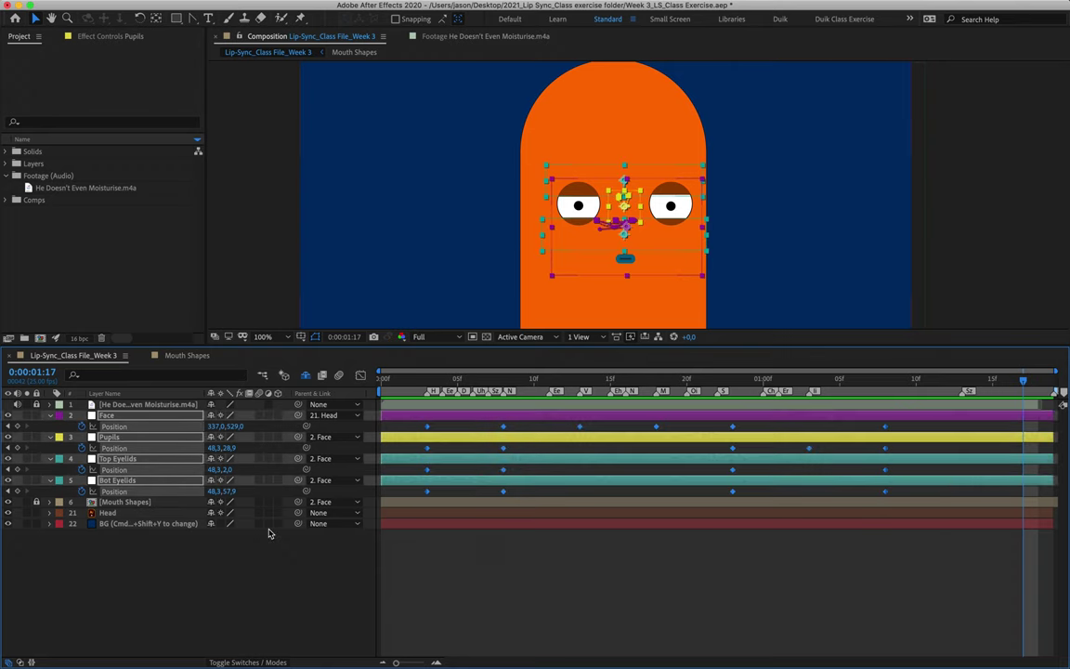
pyautogui.press('F9')
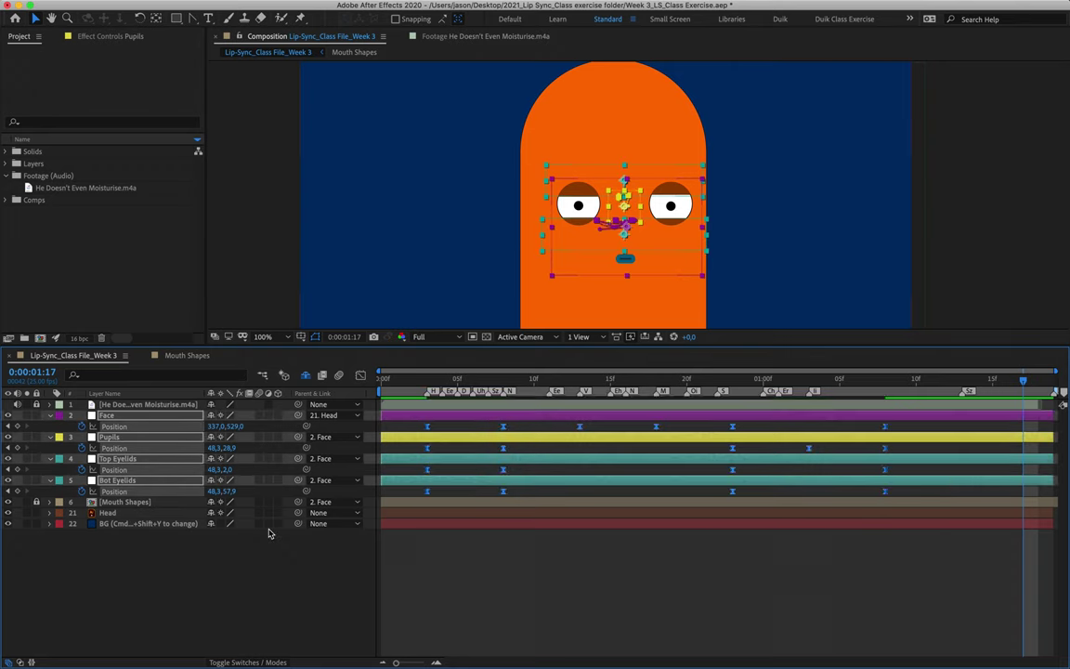
pyautogui.click(535, 575)
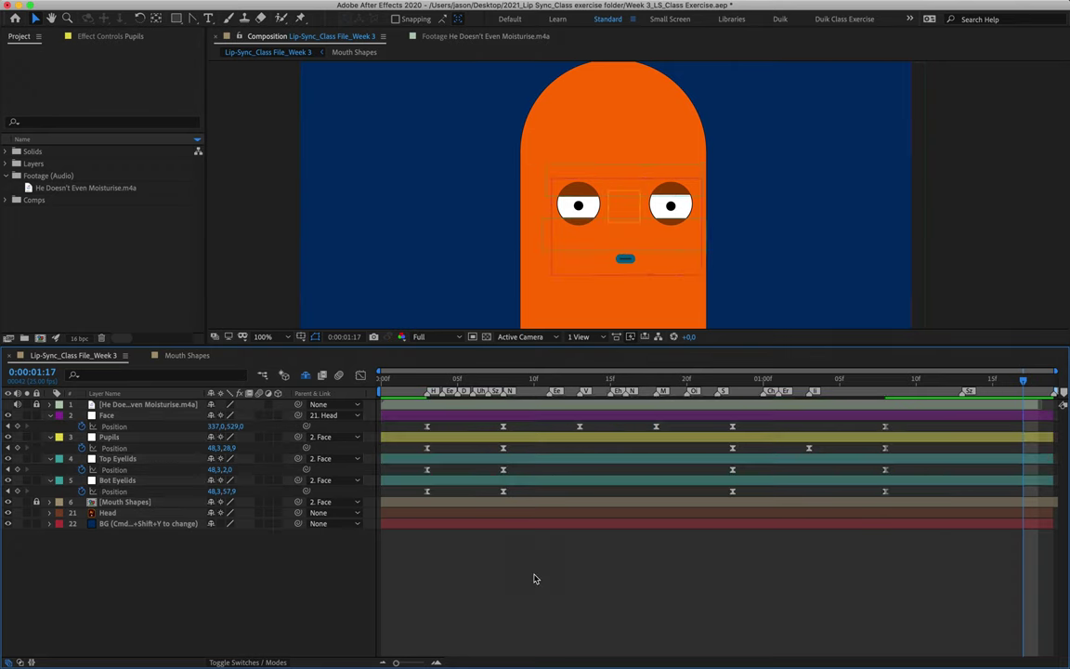
pyautogui.click(430, 381)
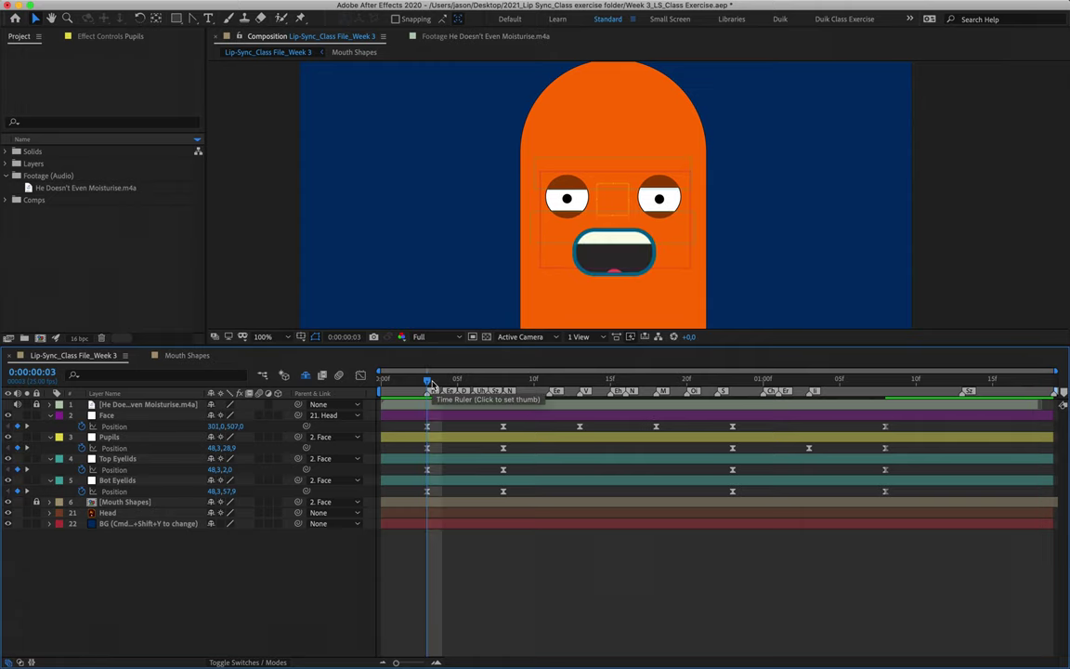
# Step: Delay the eyelid and pupil keyframes one frame, then the Pupils keyframes two more
pyautogui.moveTo(409, 442); pyautogui.dragTo(905, 501)
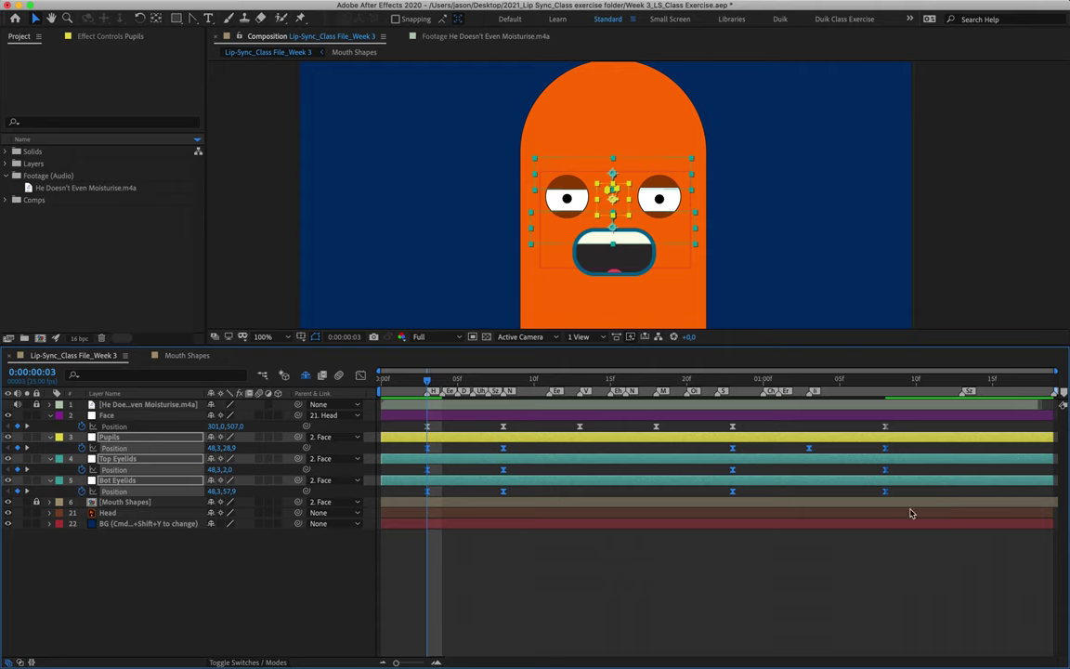
pyautogui.moveTo(407, 442); pyautogui.dragTo(934, 547)
pyautogui.moveTo(431, 454)
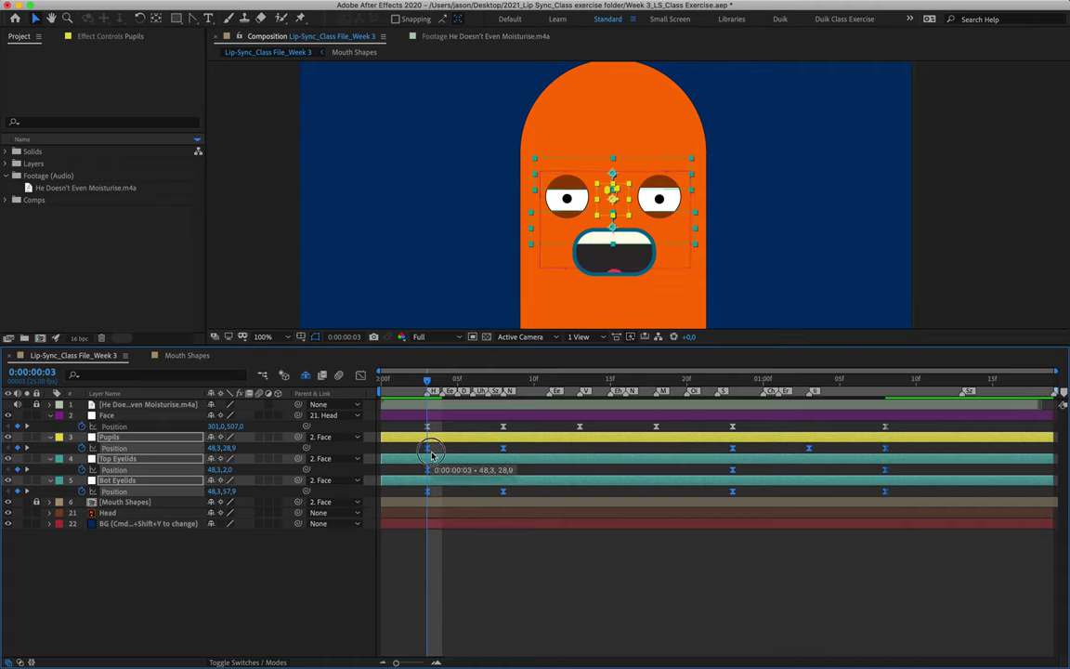
pyautogui.moveTo(433, 454); pyautogui.dragTo(439, 455)
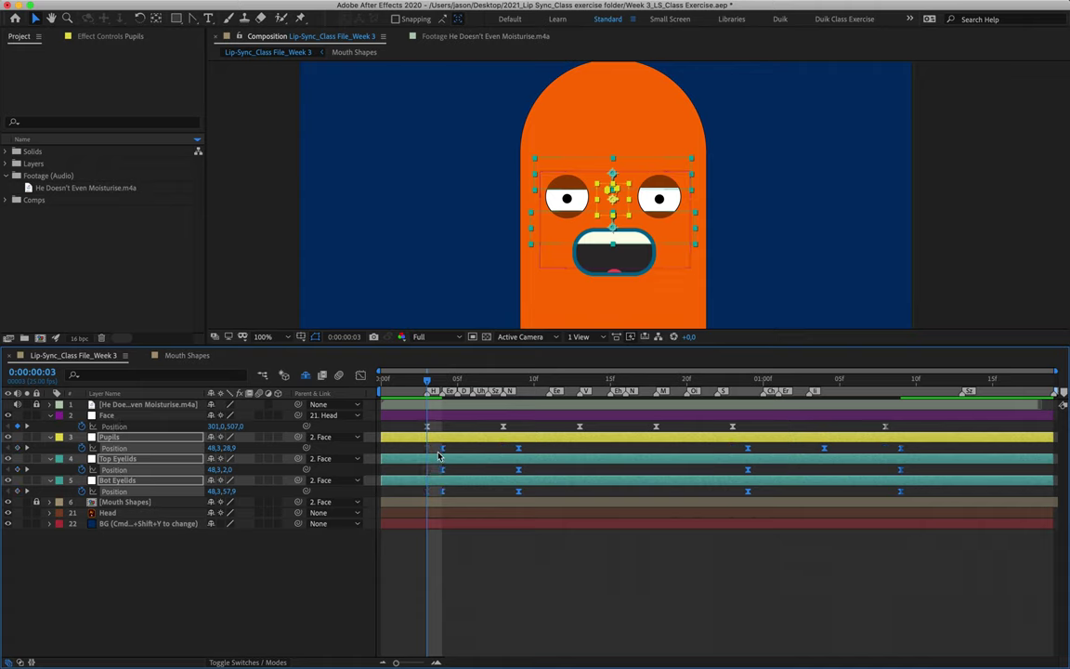
pyautogui.click(540, 444)
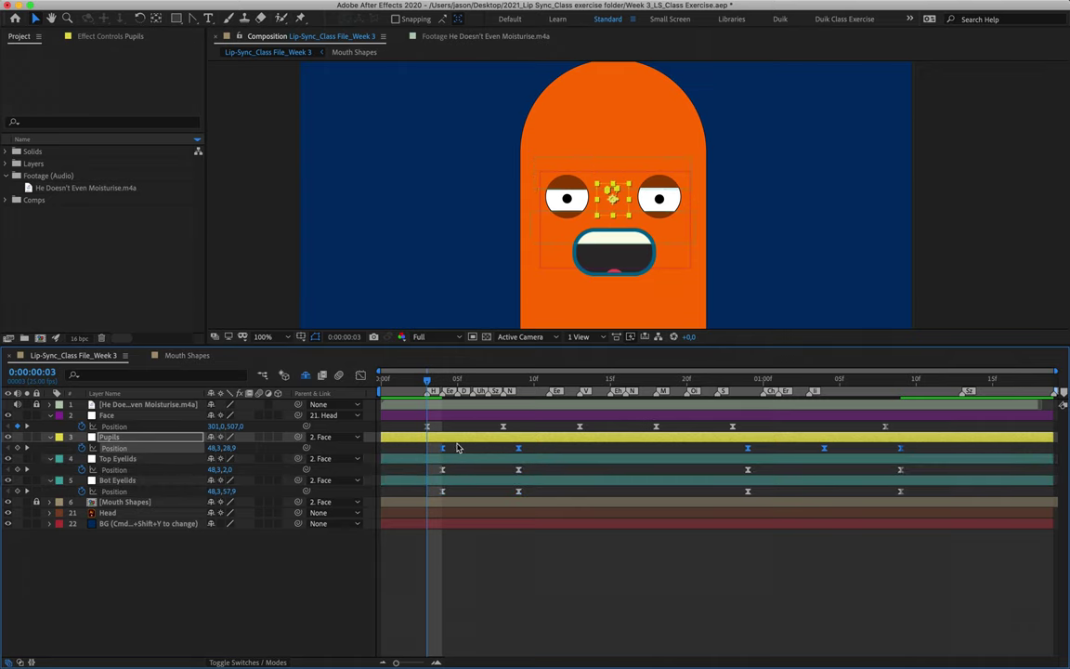
pyautogui.moveTo(444, 450); pyautogui.dragTo(456, 453)
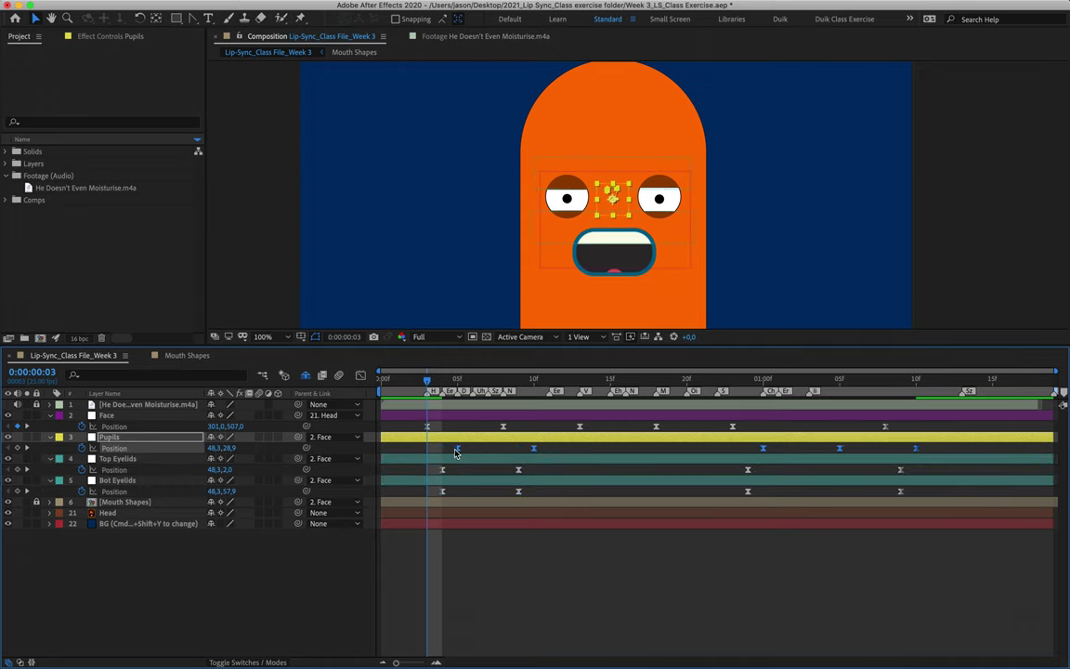
# Step: Preview the offset motion and show the Pupils Position speed graph in the Graph Editor
pyautogui.click(382, 377)
pyautogui.press('space')
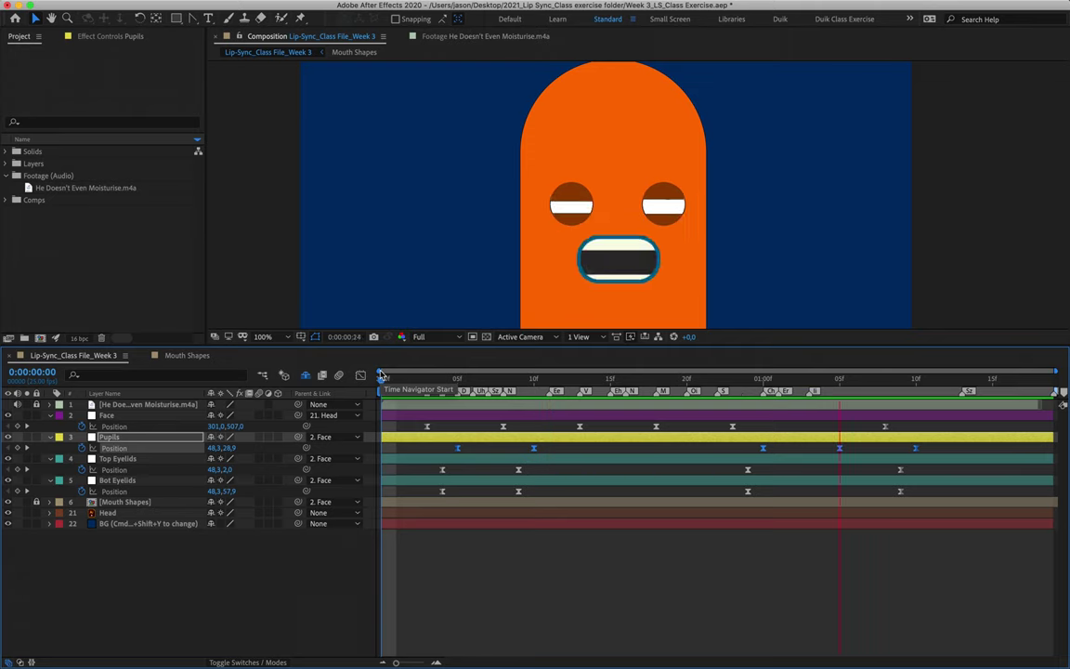
pyautogui.press('space')
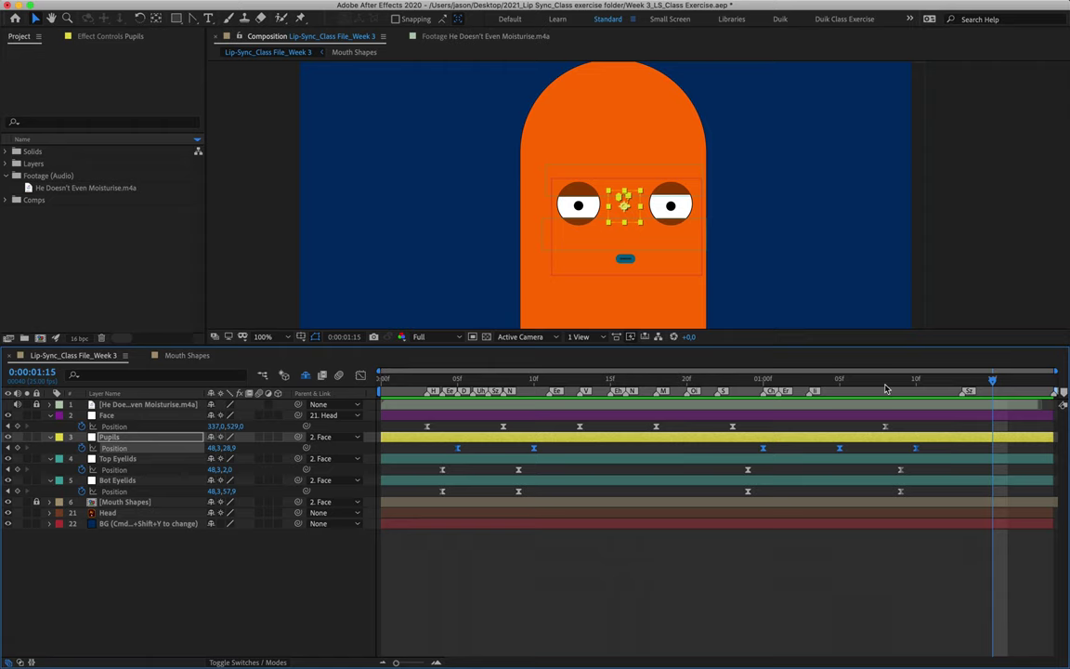
pyautogui.click(856, 443)
pyautogui.moveTo(848, 380); pyautogui.dragTo(915, 381)
pyautogui.click(915, 448)
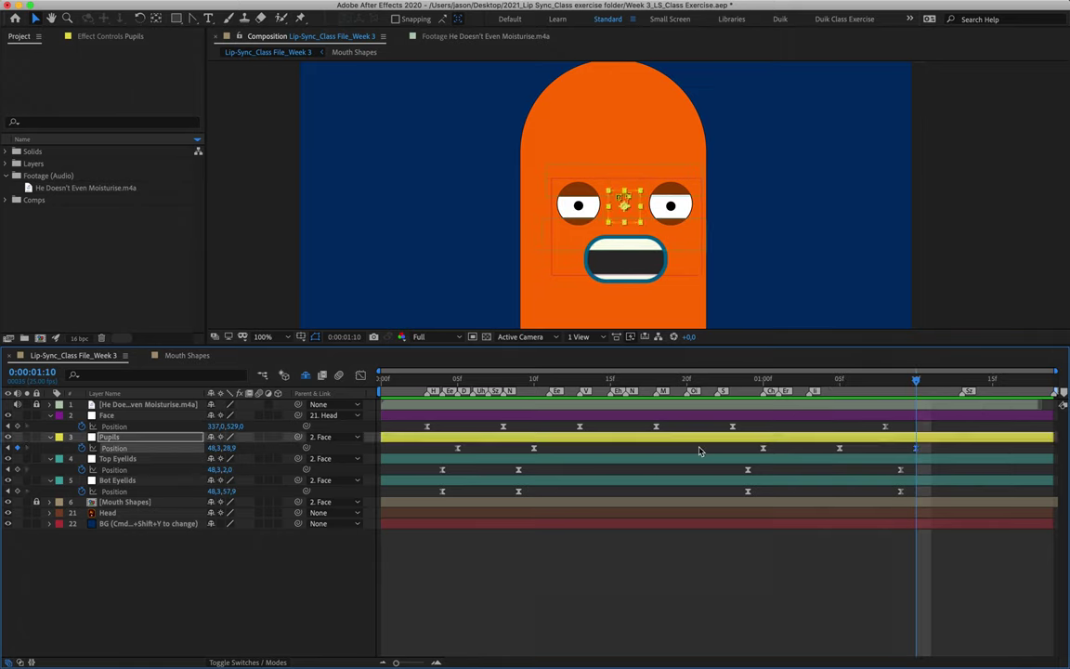
pyautogui.click(361, 376)
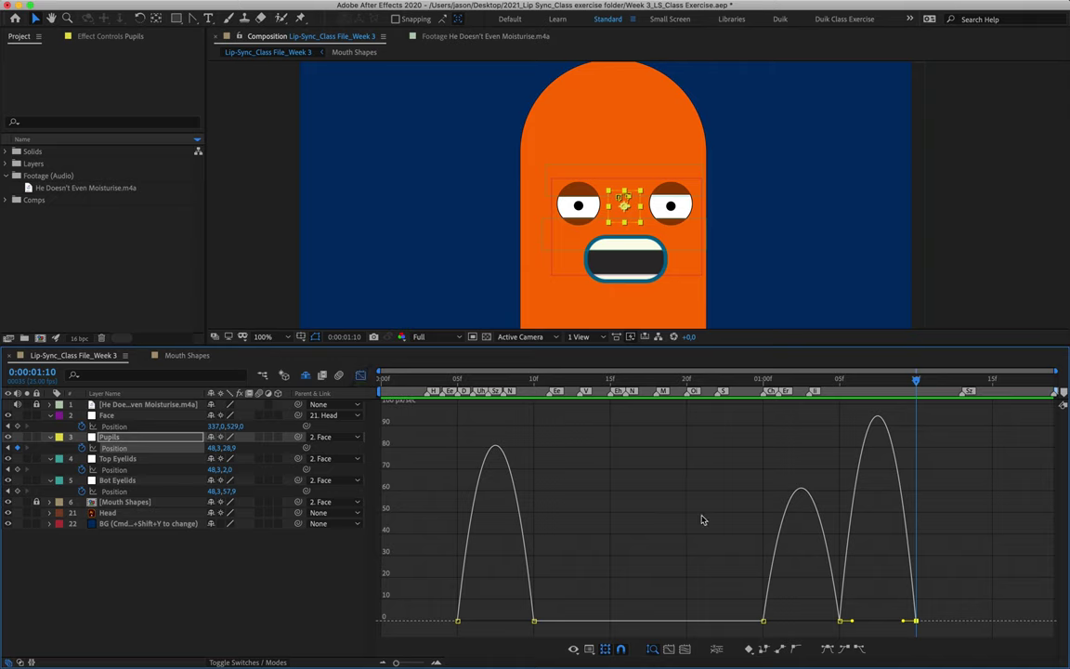
# Step: Show the Pupils position curve in the Graph Editor as a speed graph
pyautogui.rightClick(664, 472)
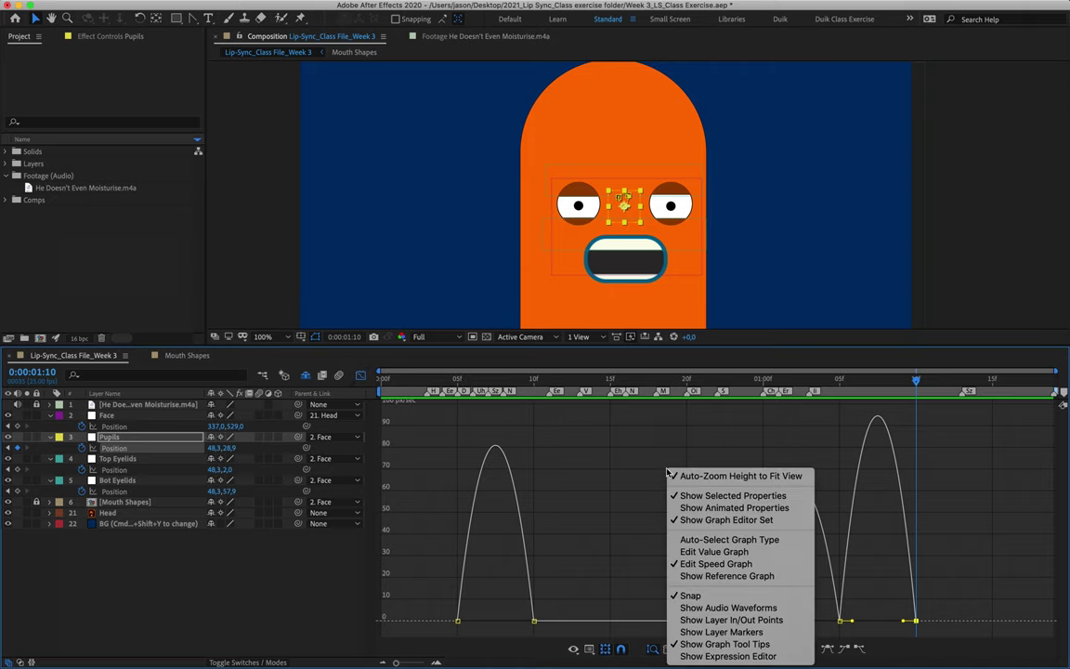
pyautogui.click(703, 554)
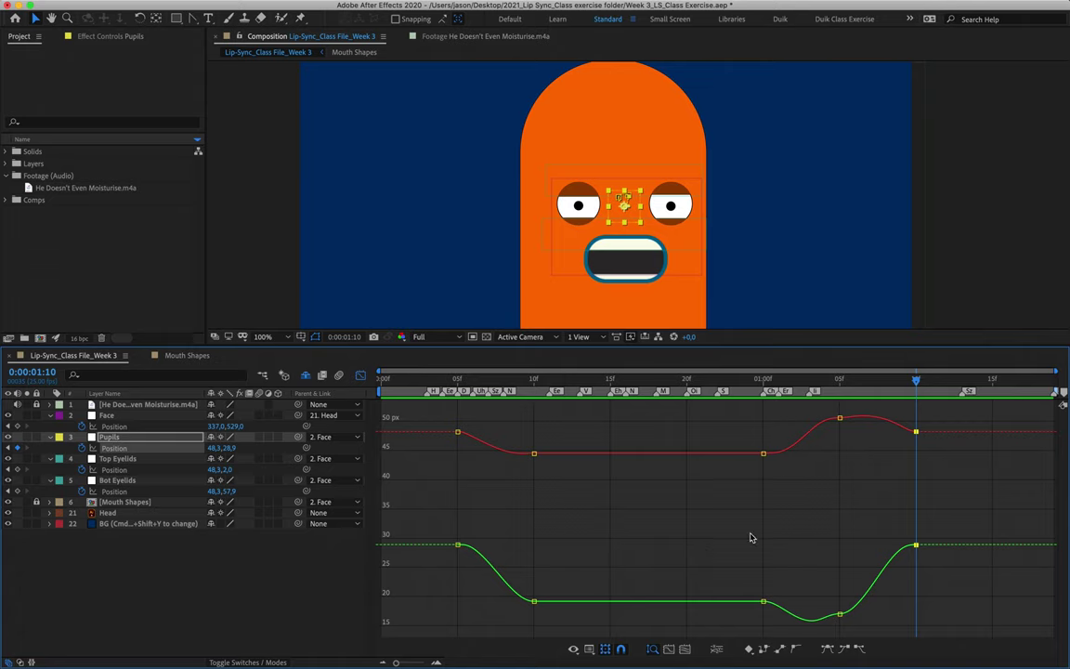
pyautogui.rightClick(882, 530)
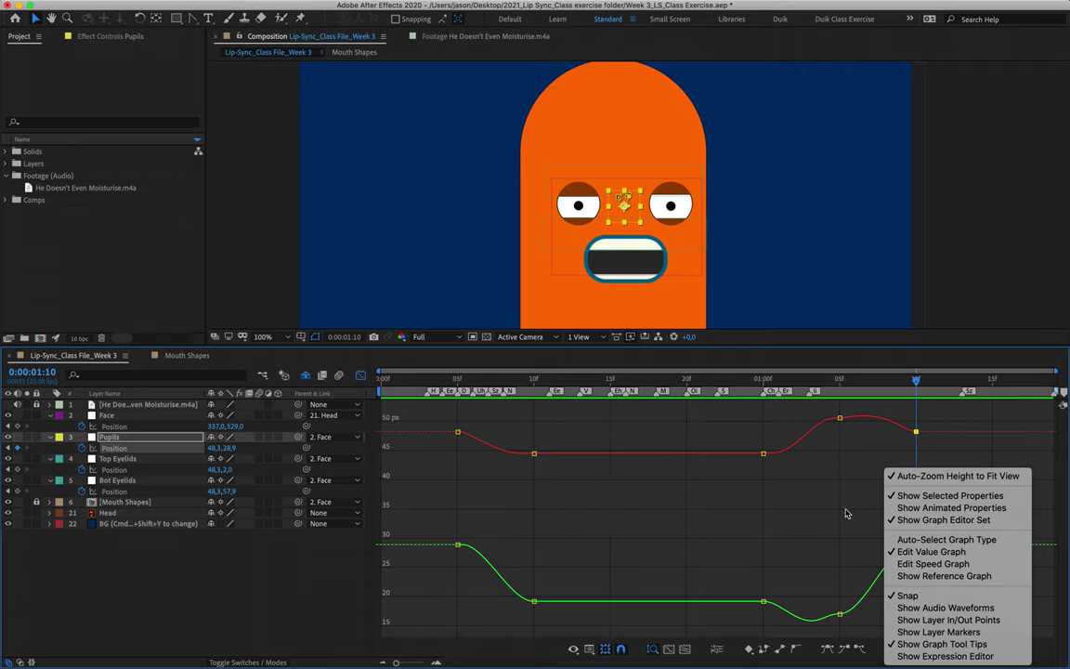
pyautogui.click(933, 563)
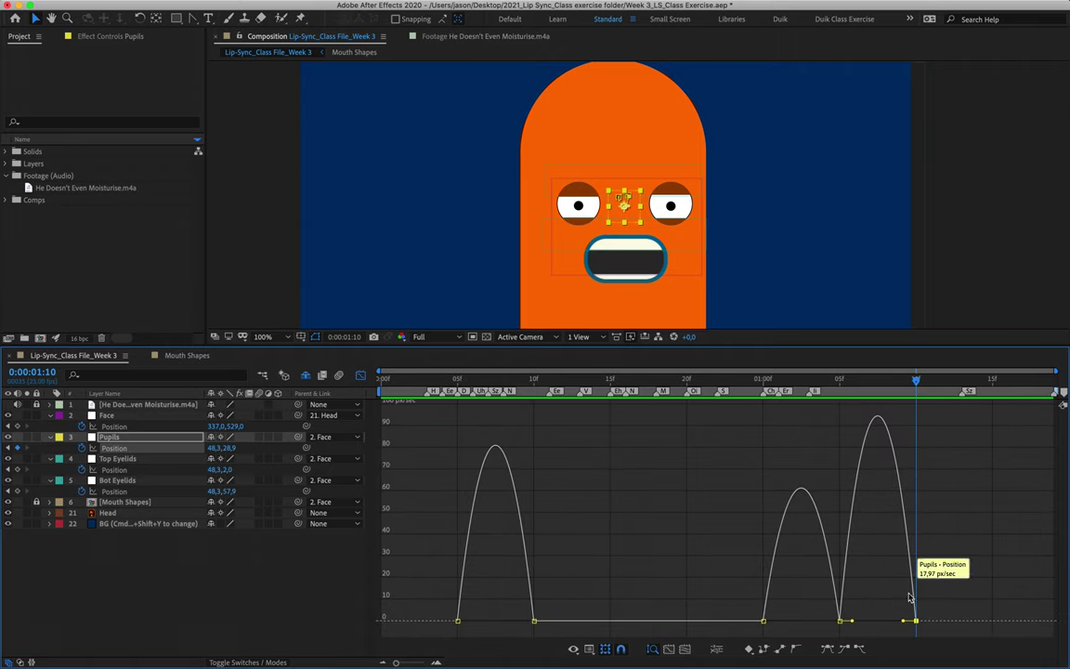
# Step: Strengthen the ease into the final Pupils keyframe and preview the pupil motion
pyautogui.moveTo(903, 620); pyautogui.dragTo(882, 624)
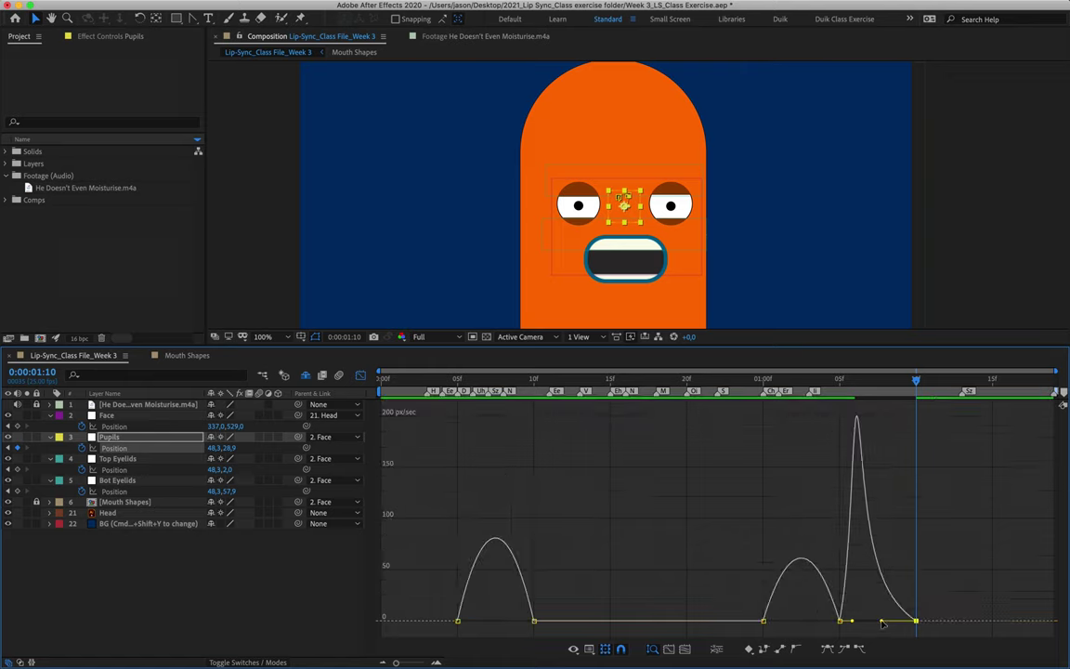
pyautogui.moveTo(792, 376); pyautogui.dragTo(730, 417)
pyautogui.press('space')
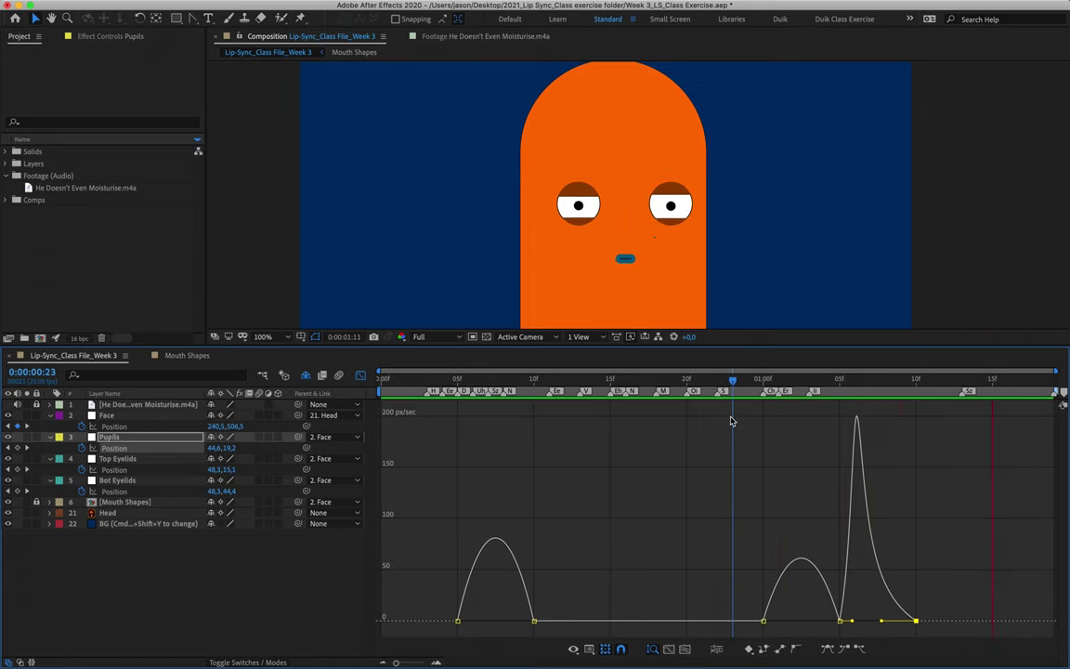
# Step: Select the Face layer's Position keyframes and show their curves in the Graph Editor
pyautogui.click(361, 375)
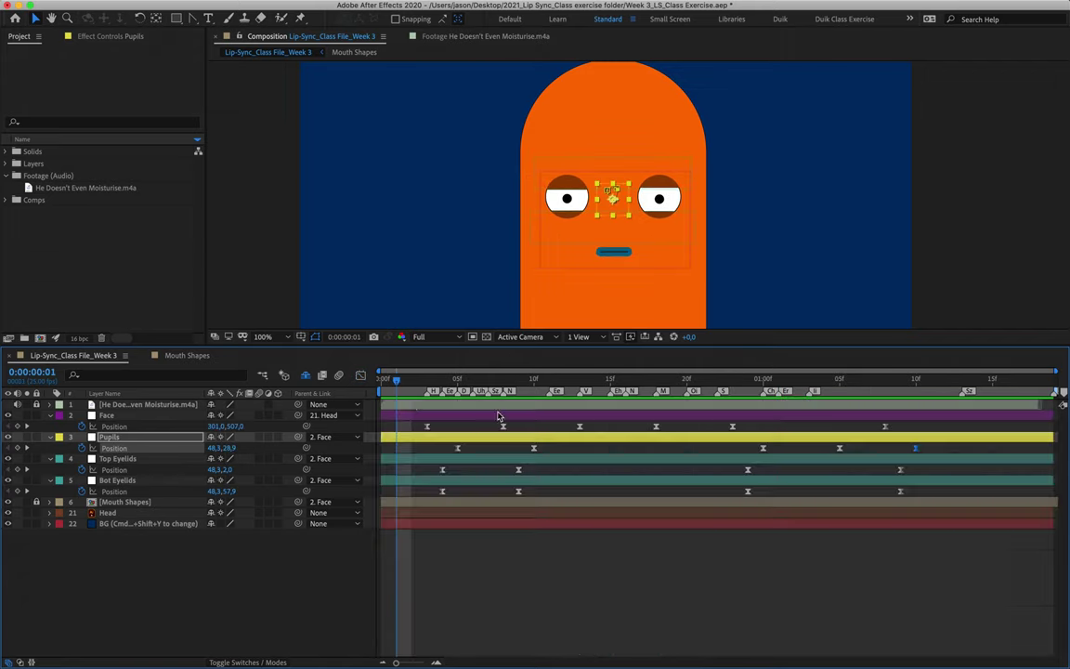
pyautogui.click(427, 427)
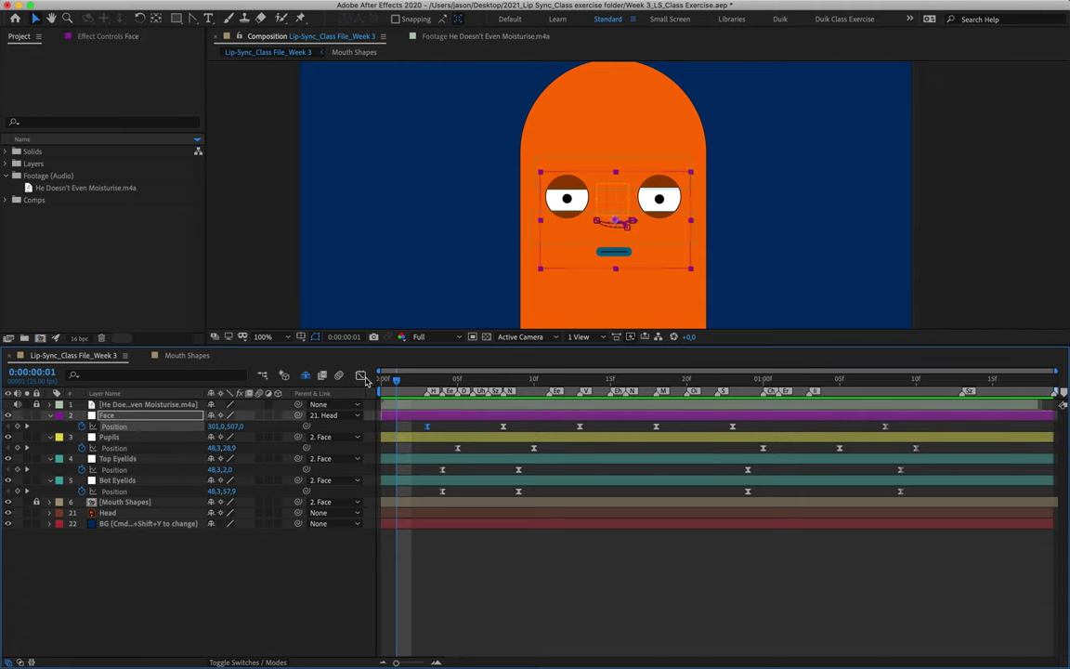
pyautogui.click(361, 376)
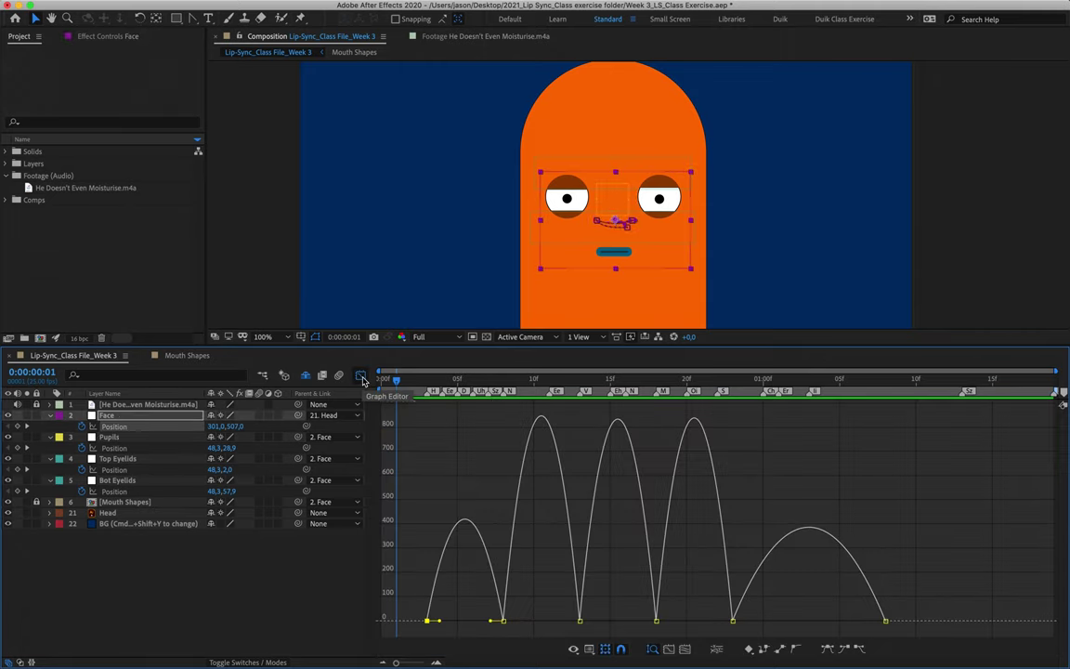
pyautogui.click(361, 376)
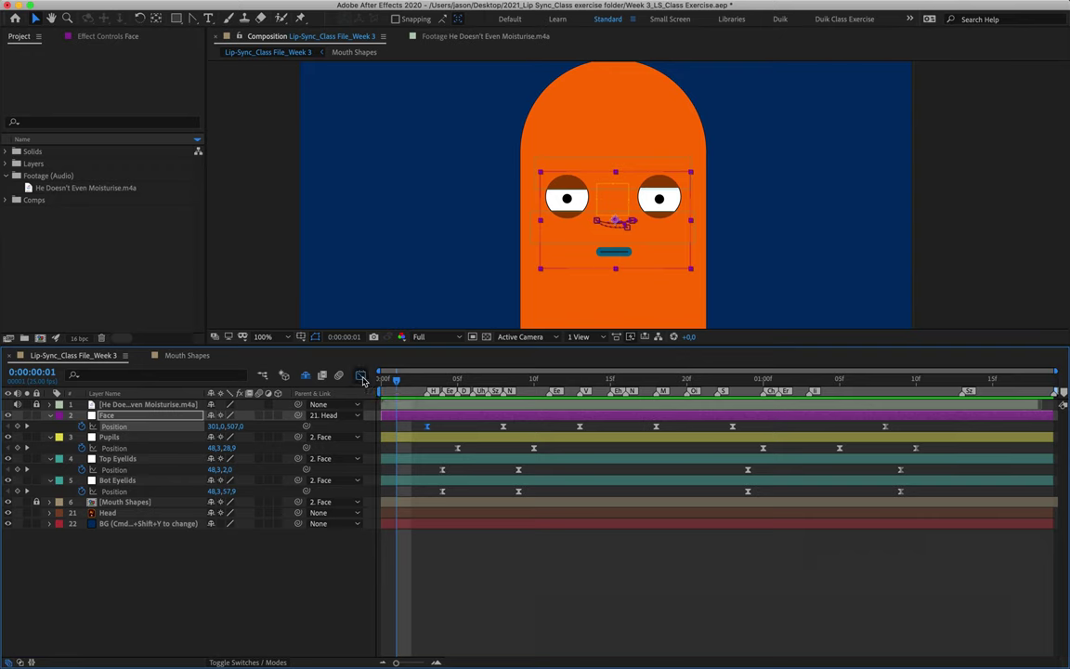
pyautogui.click(361, 376)
pyautogui.moveTo(433, 384); pyautogui.dragTo(588, 447)
# Step: Soften the first two arcs of the Face speed curve, making them lower and wider
pyautogui.moveTo(475, 599); pyautogui.dragTo(536, 644)
pyautogui.moveTo(439, 380); pyautogui.dragTo(503, 390)
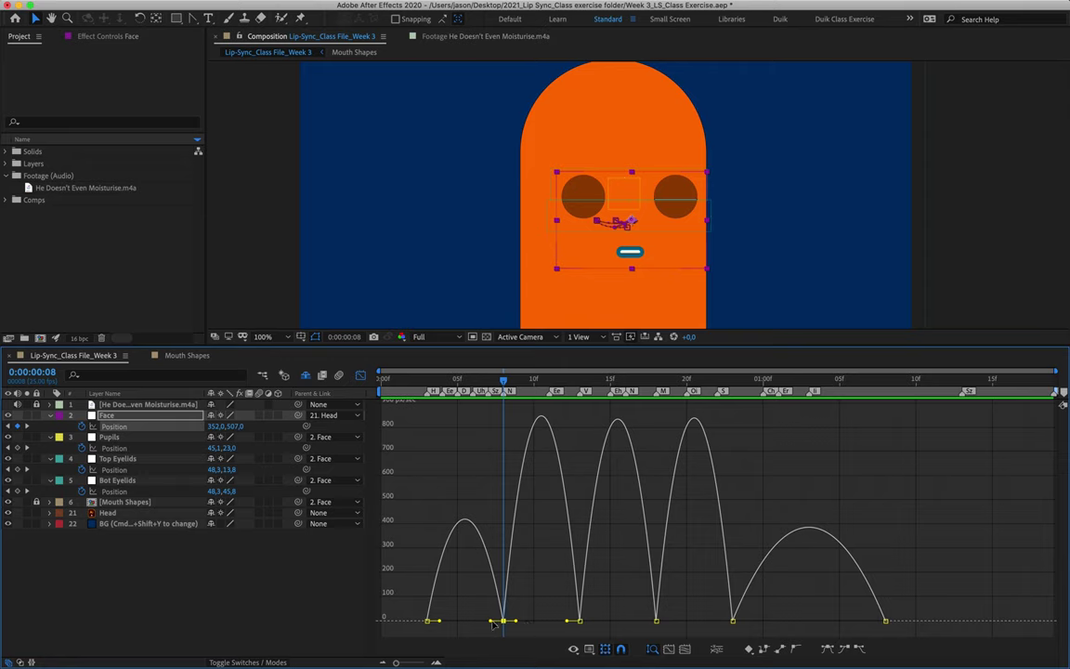
pyautogui.moveTo(491, 620); pyautogui.dragTo(511, 620)
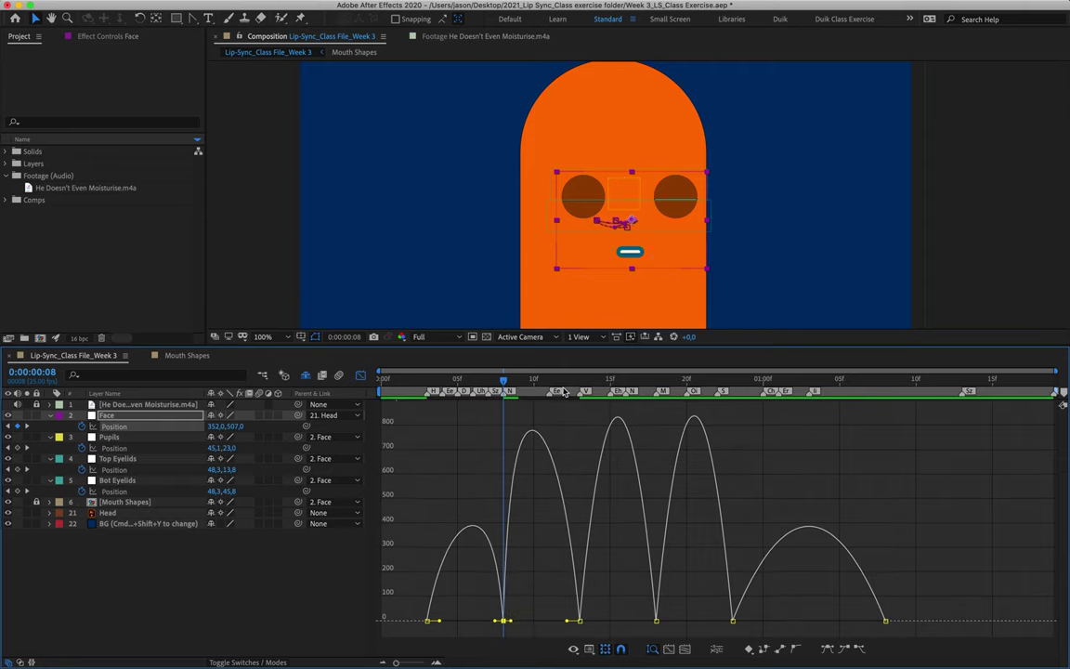
pyautogui.click(576, 388)
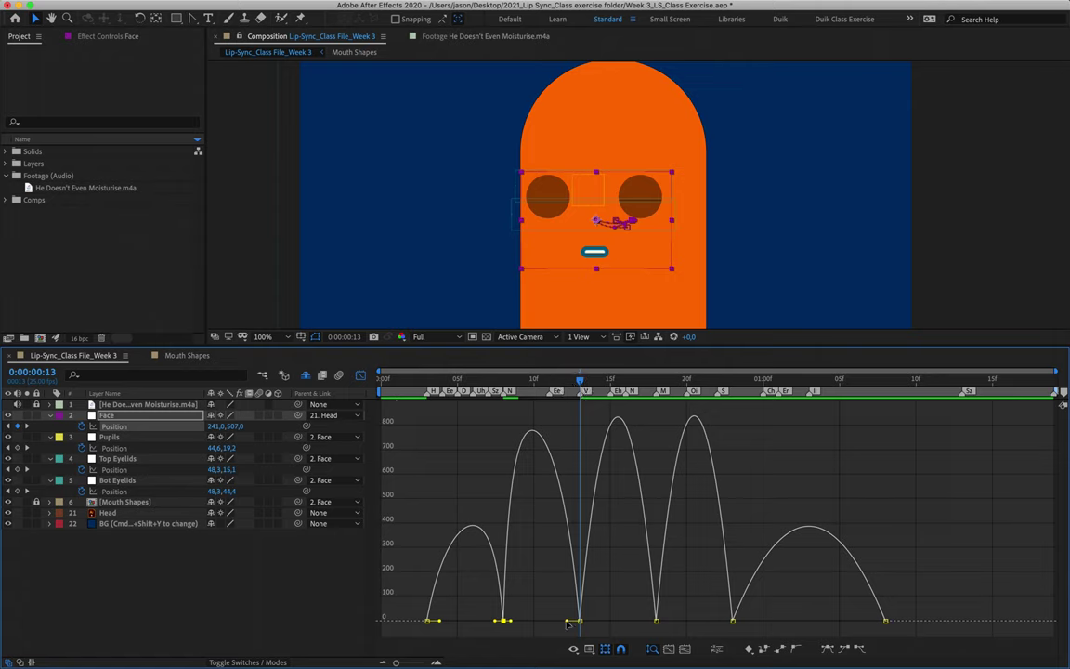
pyautogui.moveTo(568, 620); pyautogui.dragTo(586, 621)
# Step: Lower the third Face speed peak to match the others
pyautogui.moveTo(642, 381); pyautogui.dragTo(654, 383)
pyautogui.click(656, 620)
pyautogui.moveTo(644, 620); pyautogui.dragTo(664, 620)
pyautogui.moveTo(680, 396); pyautogui.dragTo(879, 448)
pyautogui.moveTo(734, 620)
pyautogui.mouseDown()
pyautogui.moveTo(759, 616)
pyautogui.moveTo(751, 624)
pyautogui.mouseUp()
pyautogui.moveTo(721, 621); pyautogui.dragTo(726, 620)
# Step: Ease the final Face move gradually into the last keyframe, preview it, and close the Graph Editor
pyautogui.moveTo(860, 621); pyautogui.dragTo(826, 621)
pyautogui.click(708, 380)
pyautogui.press('space')
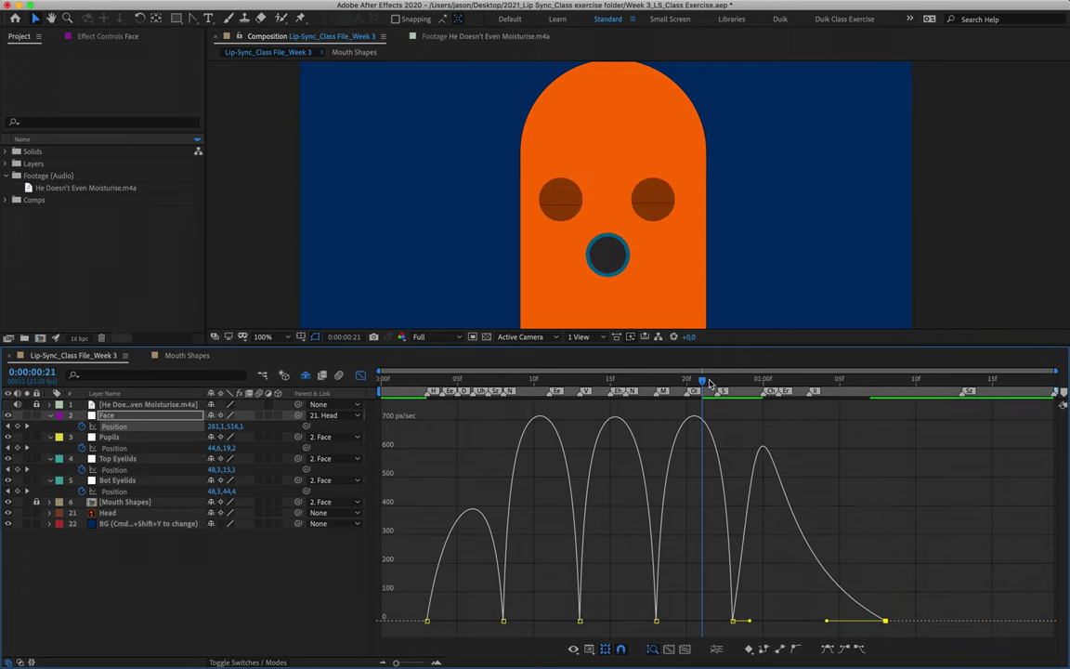
pyautogui.moveTo(399, 377); pyautogui.dragTo(382, 377)
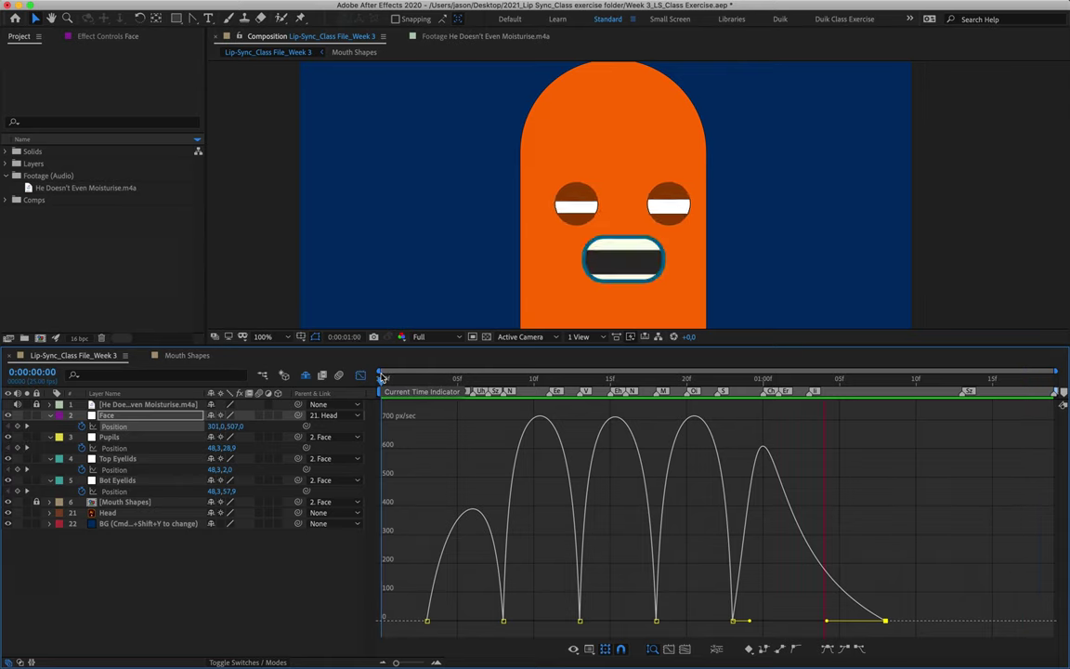
pyautogui.press('space')
pyautogui.click(361, 375)
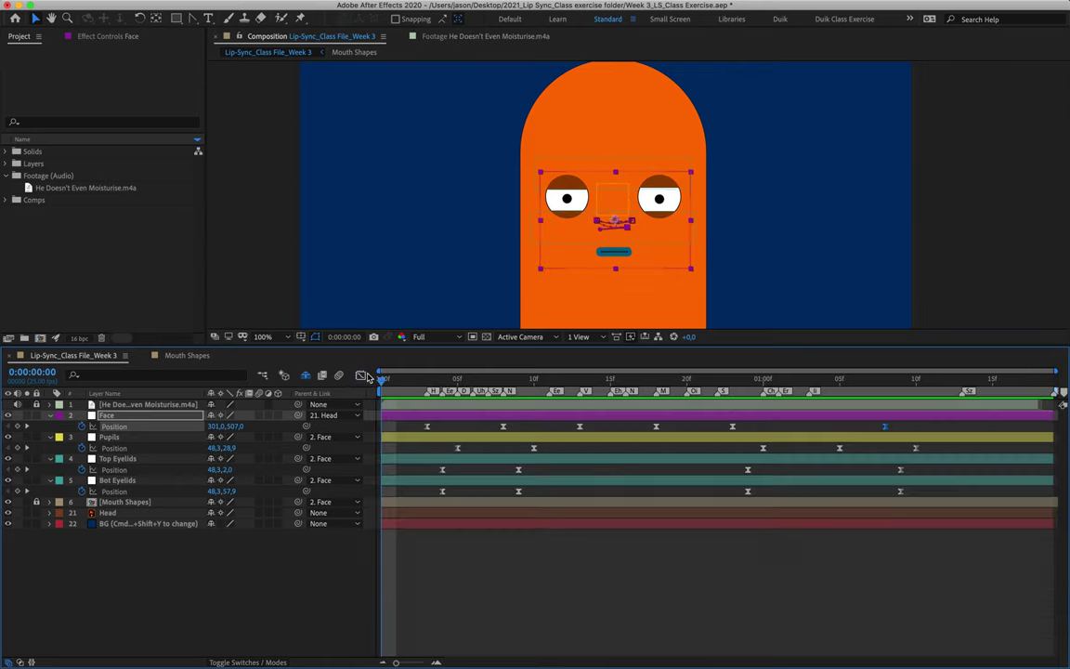
pyautogui.click(564, 556)
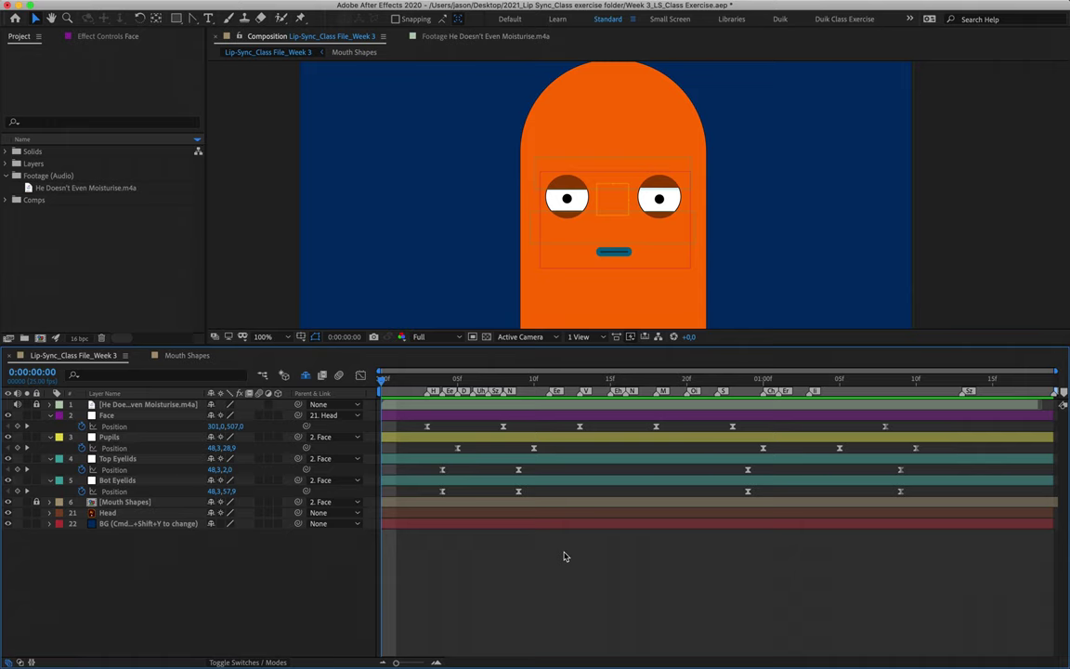
# Step: Collapse the Face, Pupils, Top Eyelids and Bot Eyelids layer properties
pyautogui.click(51, 416)
pyautogui.click(51, 425)
pyautogui.click(50, 437)
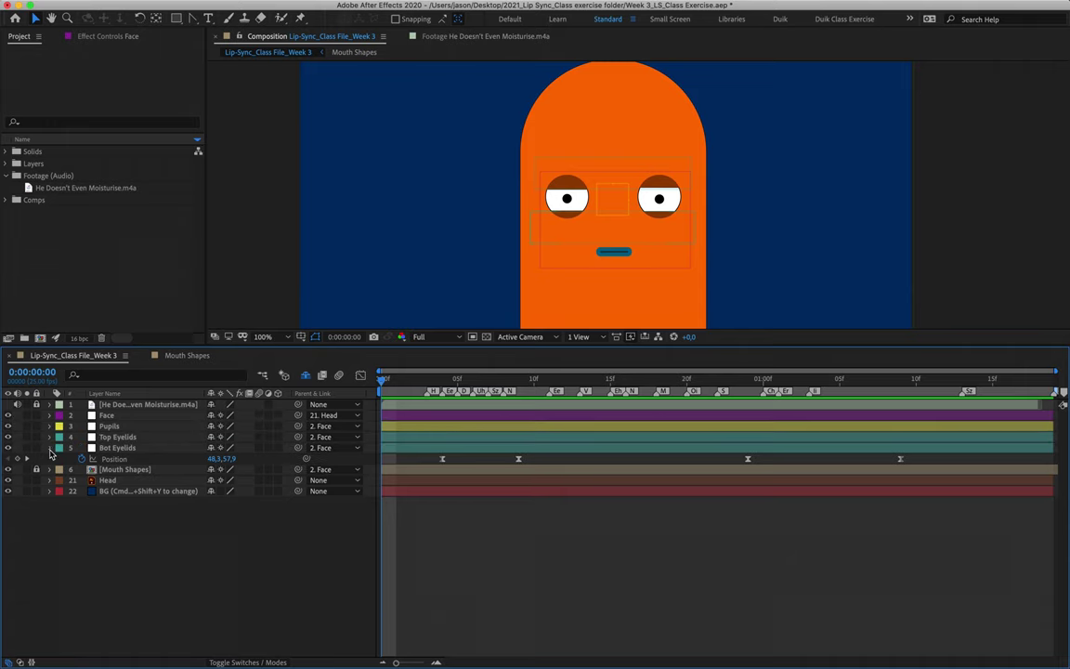
pyautogui.click(50, 448)
# Step: Show the audio layer's waveform with LL and mark a frame in the opening audio
pyautogui.click(124, 406)
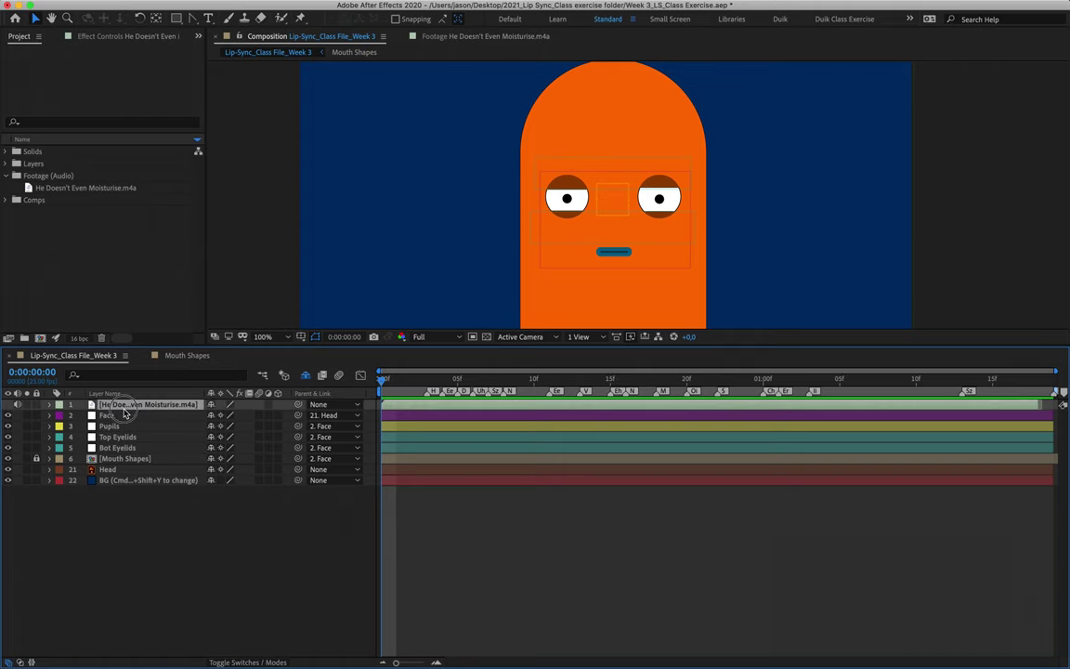
pyautogui.press('l')
pyautogui.press('l')
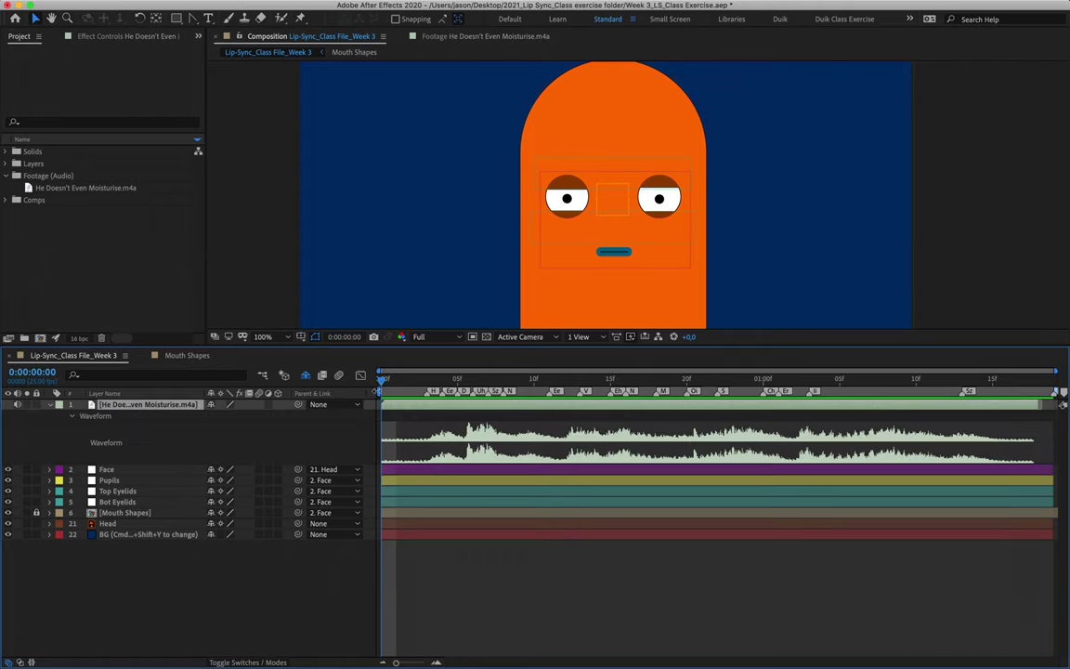
pyautogui.moveTo(382, 379); pyautogui.dragTo(427, 388)
pyautogui.press('KP_Multiply')
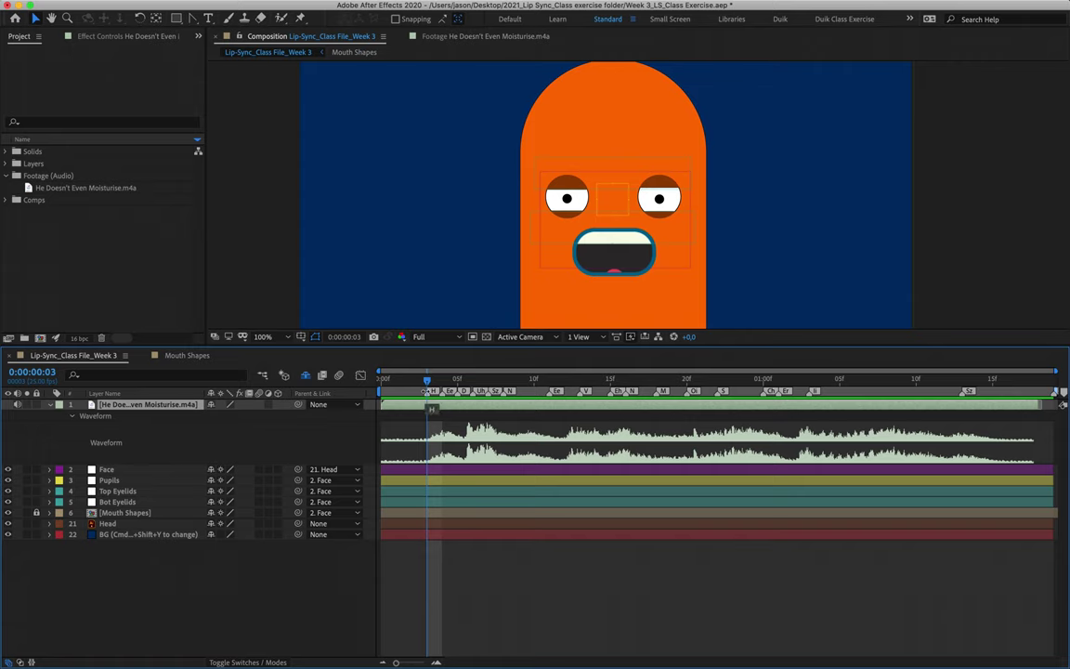
pyautogui.moveTo(428, 381)
pyautogui.mouseDown()
pyautogui.moveTo(626, 379)
pyautogui.moveTo(426, 380)
pyautogui.mouseUp()
# Step: Reveal the Mouth Shapes layer's Time Remap keyframes
pyautogui.click(139, 514)
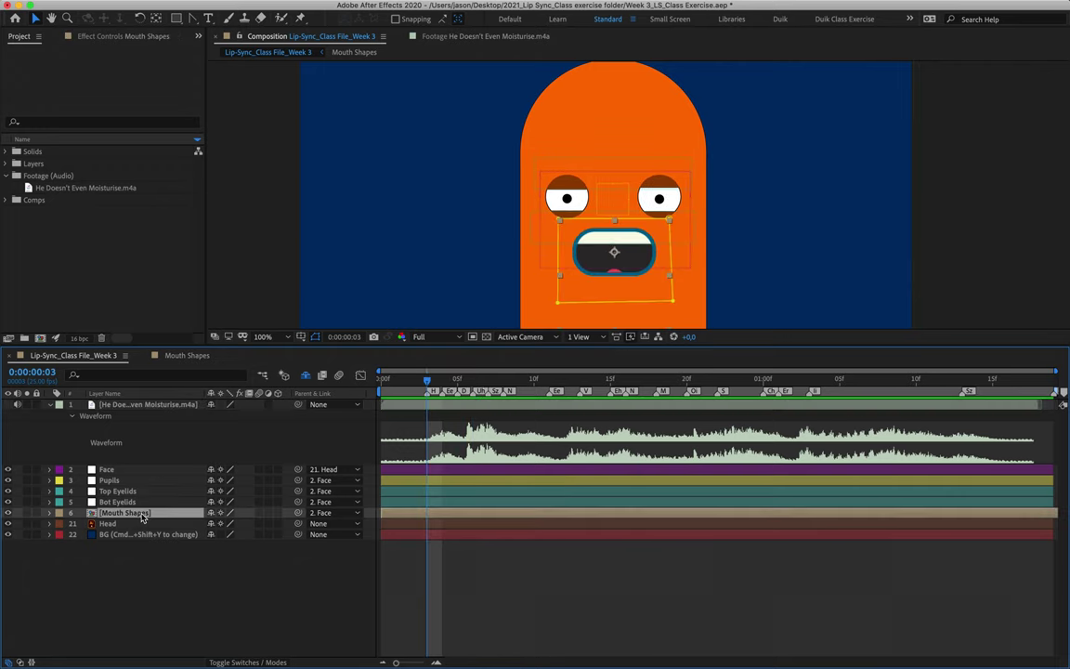
pyautogui.press('r')
pyautogui.press('r')
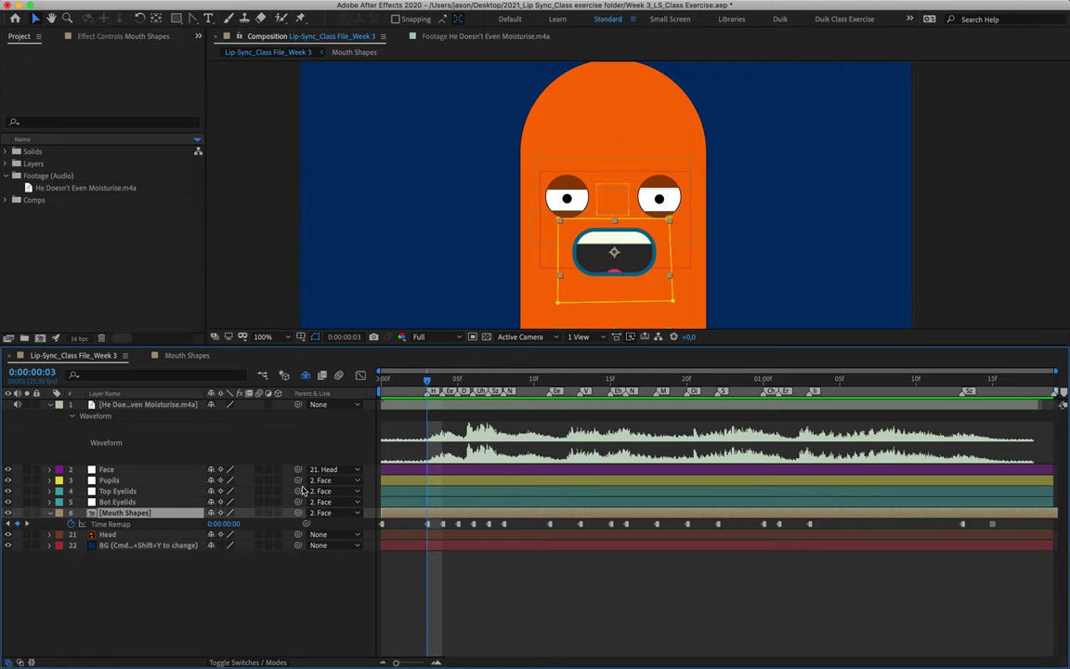
pyautogui.moveTo(623, 263); pyautogui.dragTo(614, 167)
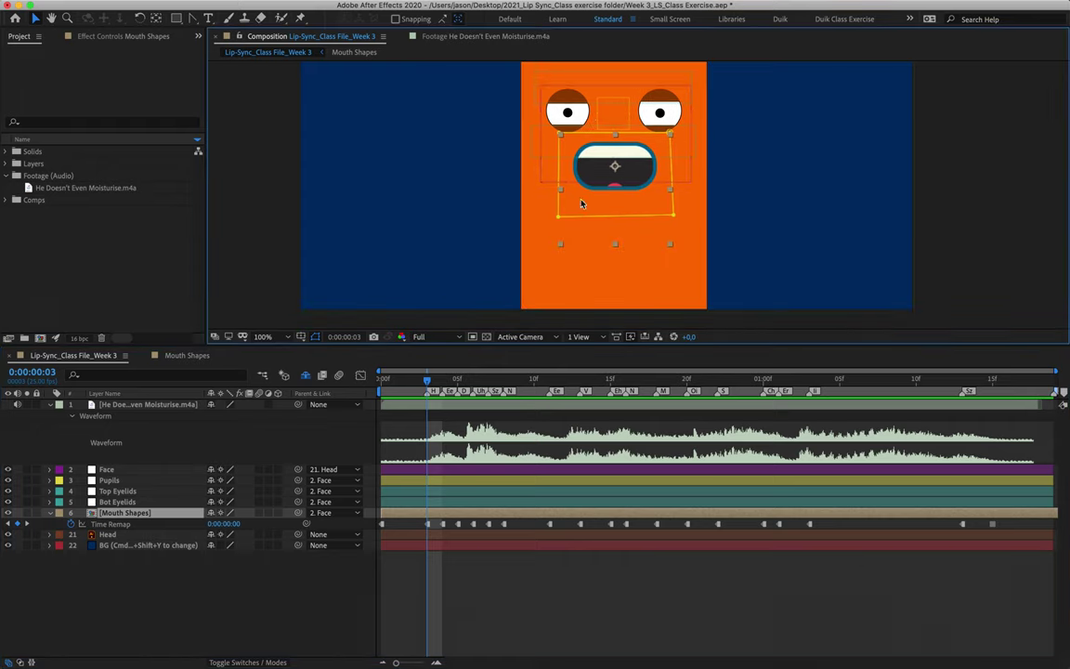
# Step: Stretch the Mouth Shapes layer down so the AH label appears, then switch to the Canvas assignment page
pyautogui.press('Return')
pyautogui.moveTo(672, 217); pyautogui.dragTo(675, 258)
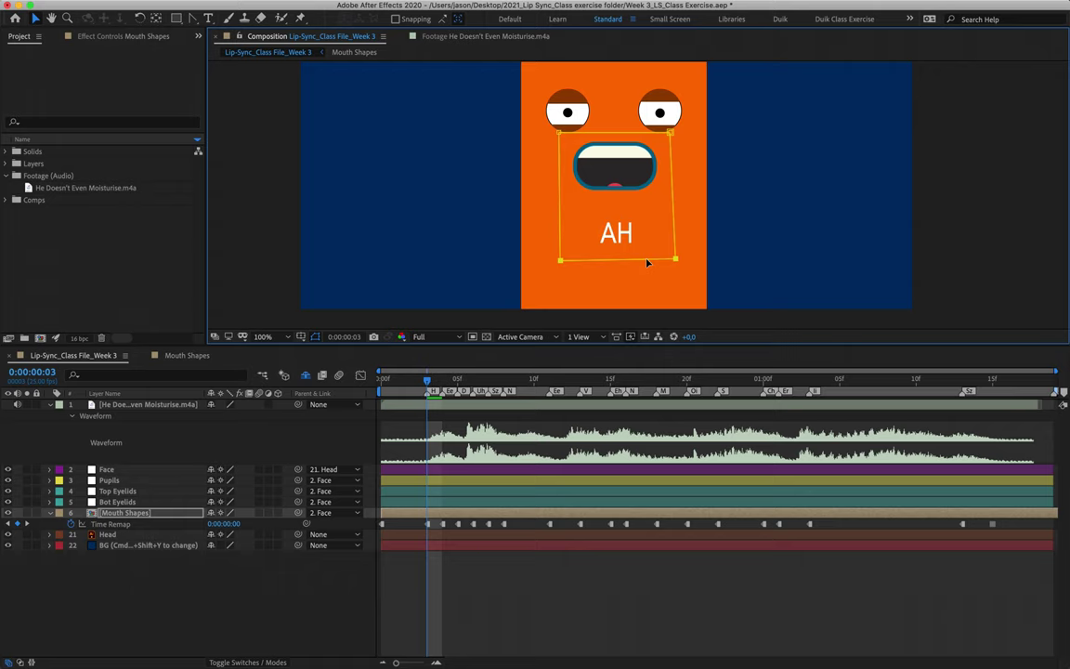
pyautogui.hotkey('ctrl', 'Right')
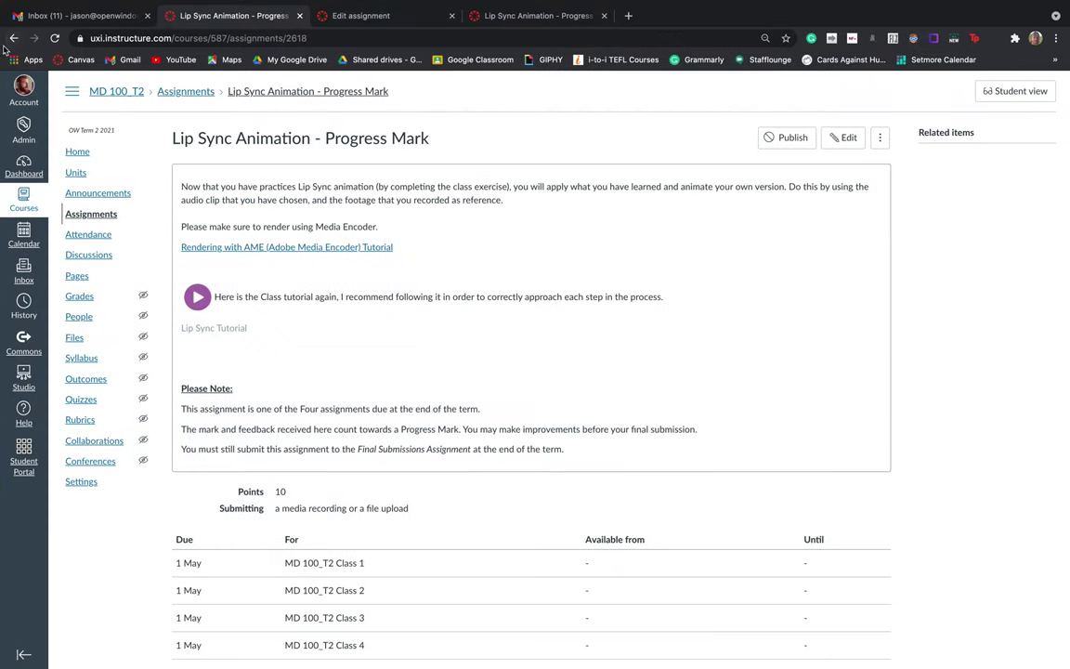
# Step: Reload the Week 3 Lip Sync Animation page, then return to the After Effects project
pyautogui.press('super+r')
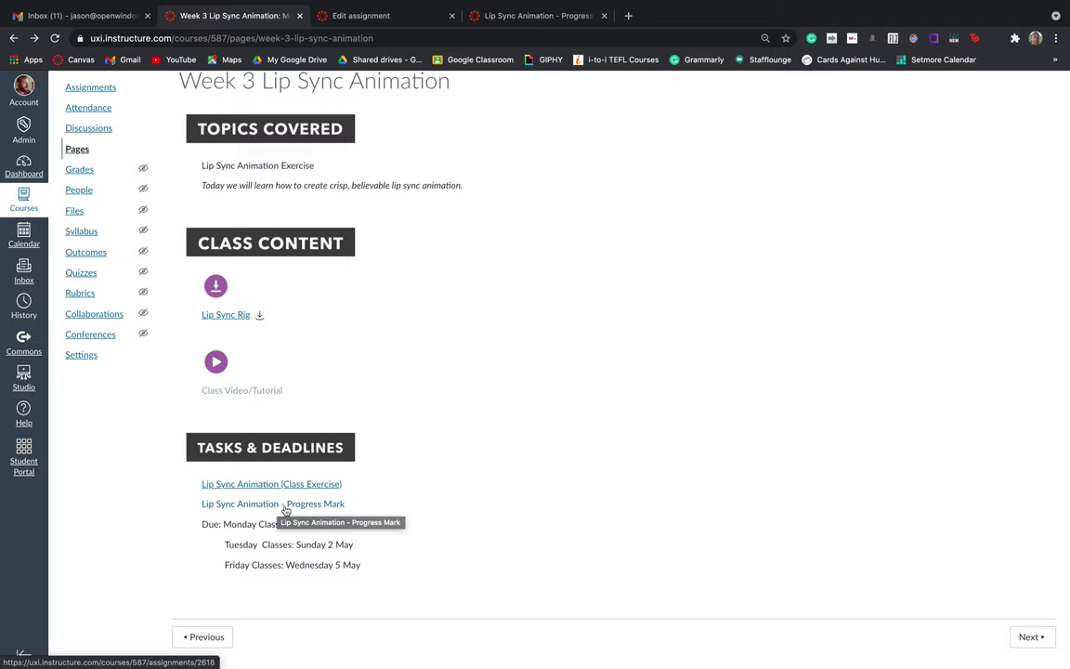
pyautogui.hotkey('ctrl', 'Left')
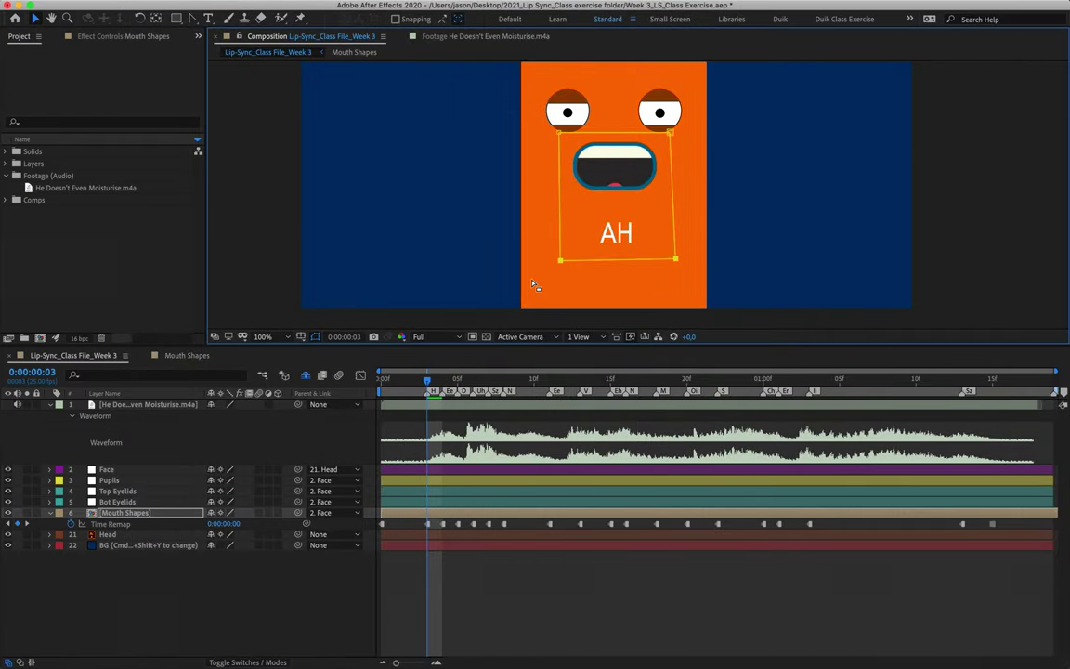
pyautogui.click(743, 8)
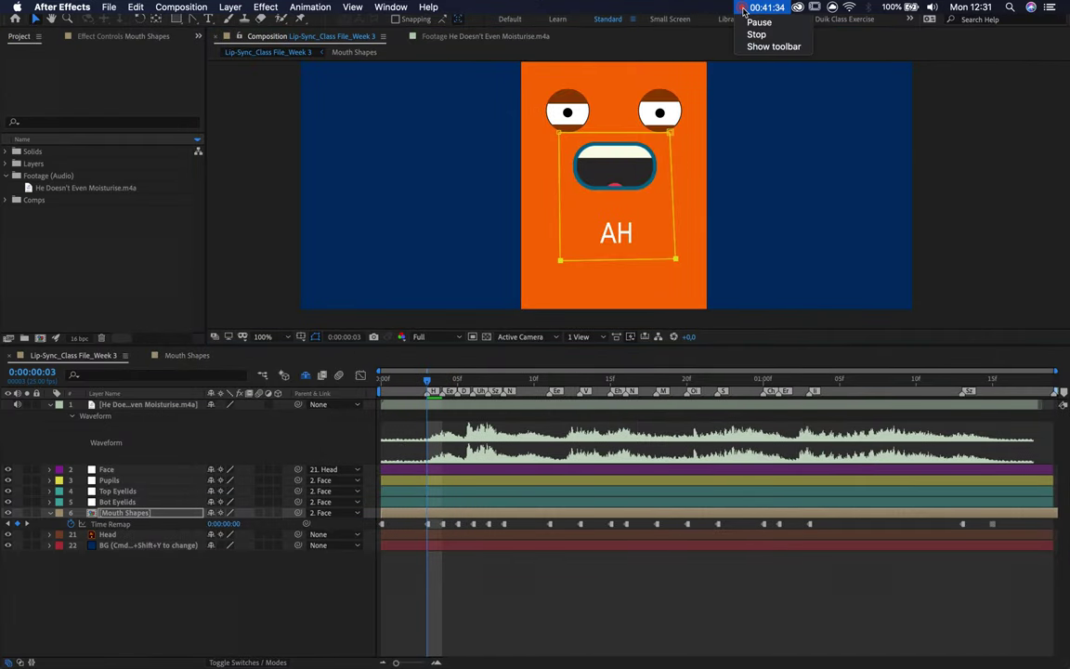